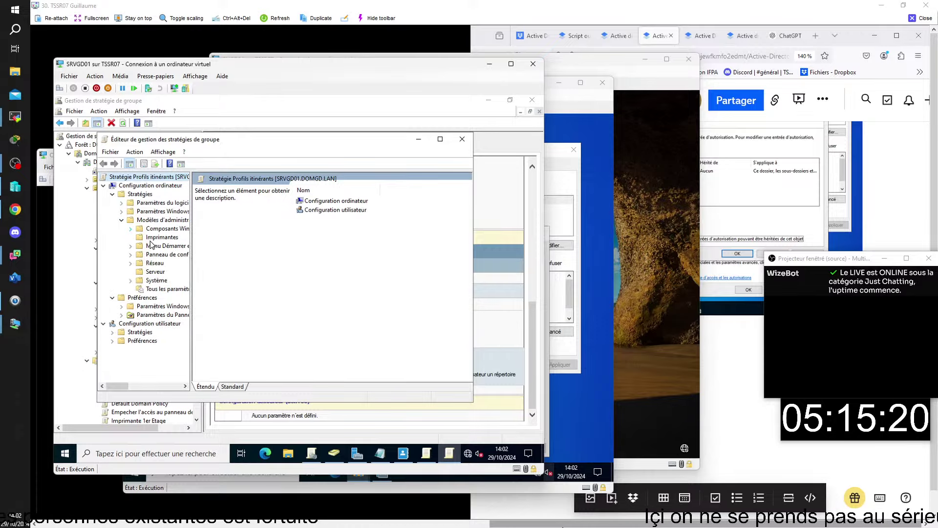
Show the 22 Profils utilisateur settings under Modèles d'administration > Système, with the tree widened and editor maximized
left_click(132, 282)
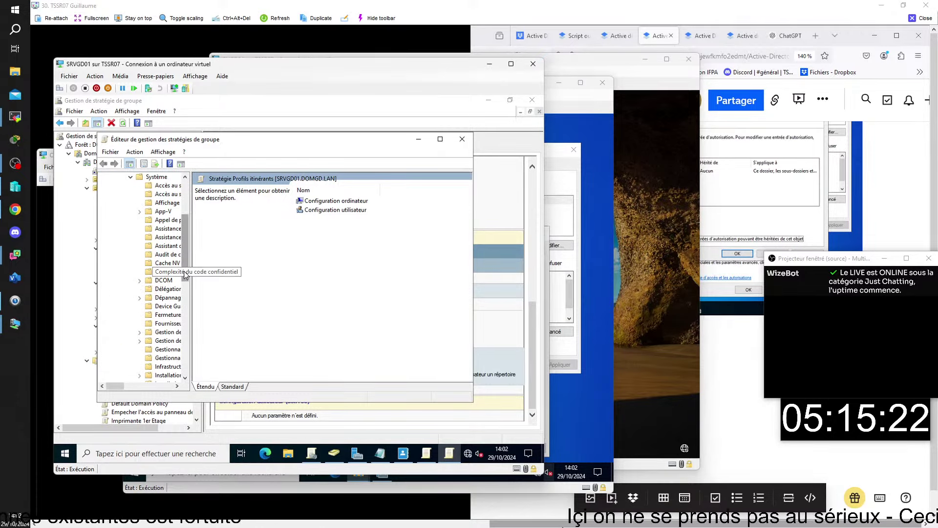
scroll(188, 266, "down", 2)
left_click_drag(192, 265, 284, 266)
scroll(174, 293, "down", 6)
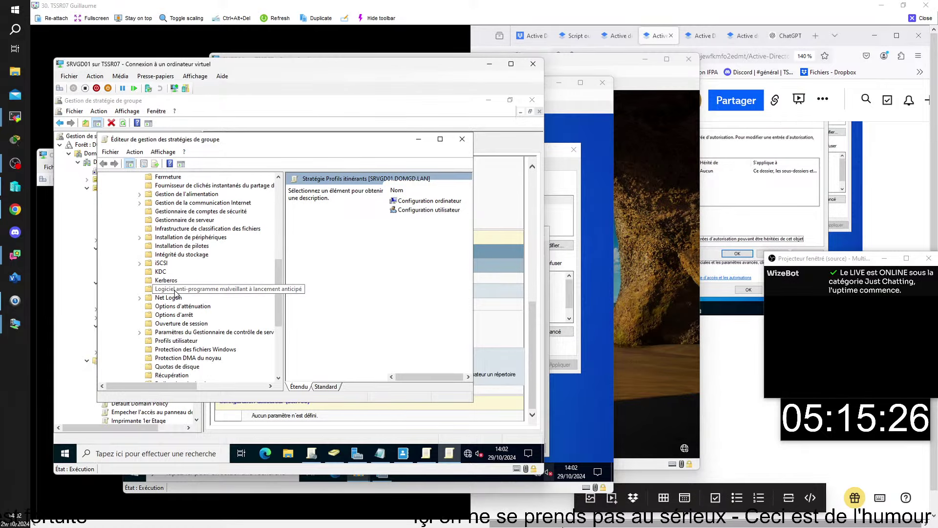
left_click(174, 289)
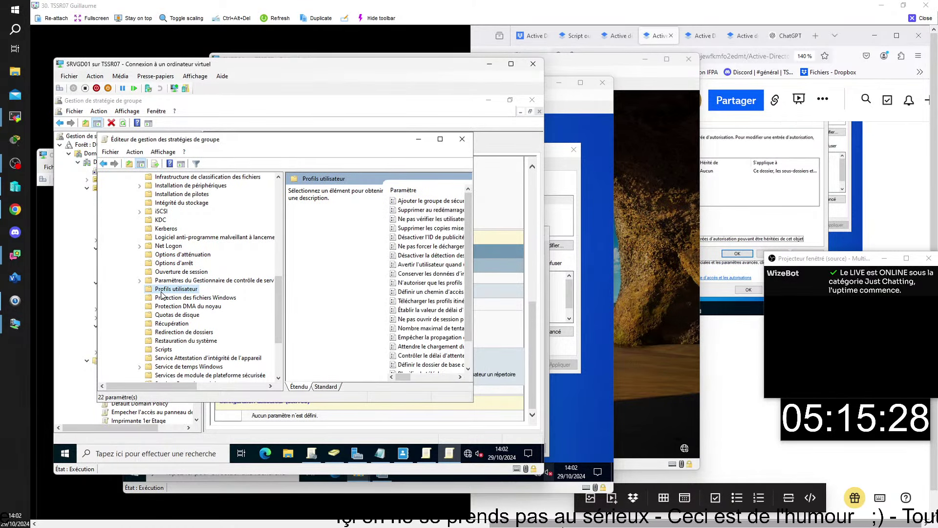
left_click(439, 139)
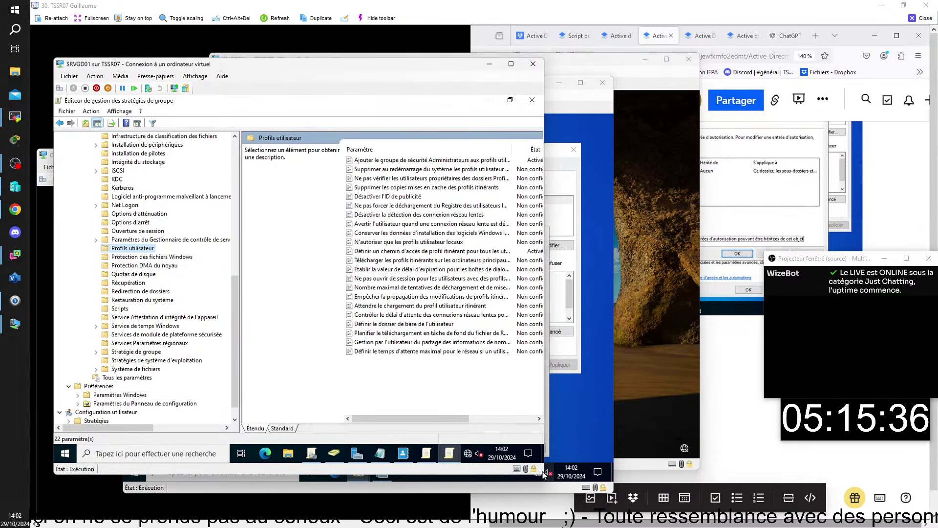
Refresh the Profils itinérants settings report and scroll to the two enabled Profils utilisateur policies
left_click(488, 100)
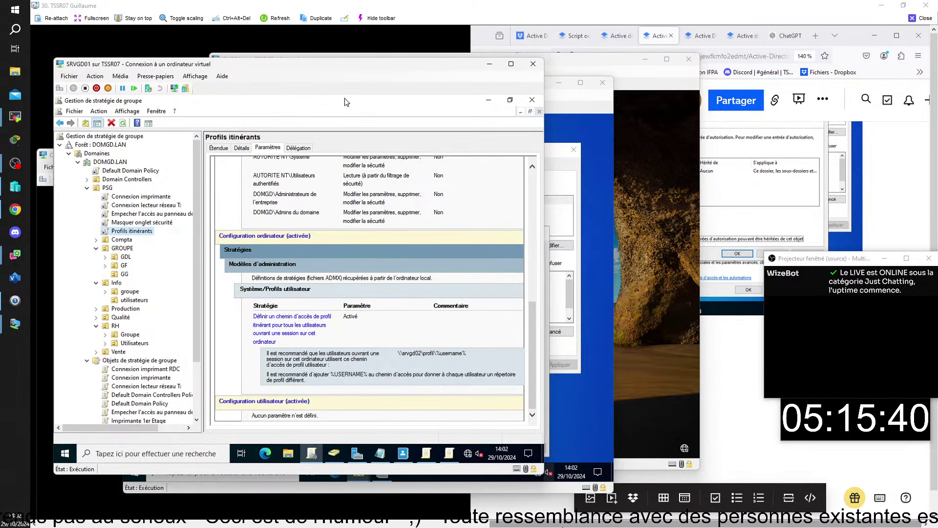
key("F5")
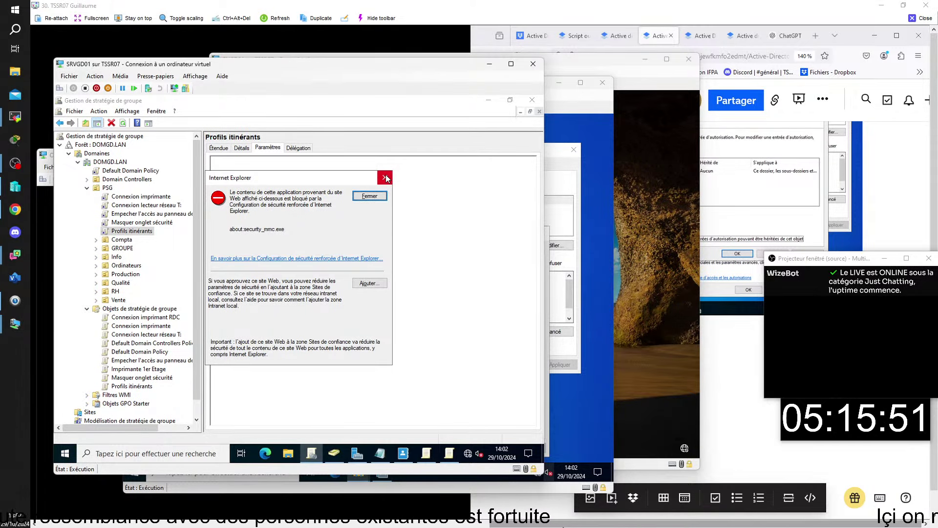
left_click(372, 197)
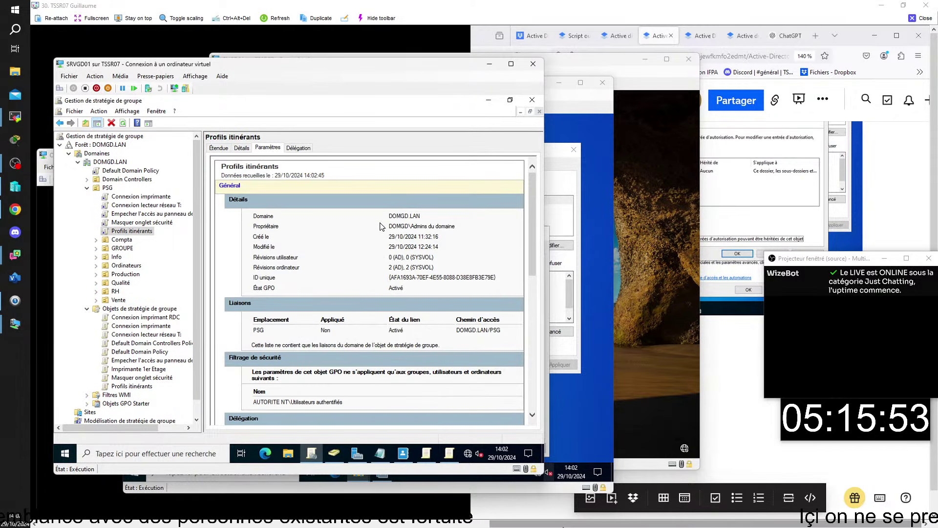
scroll(381, 227, "down", 5)
scroll(381, 222, "down", 9)
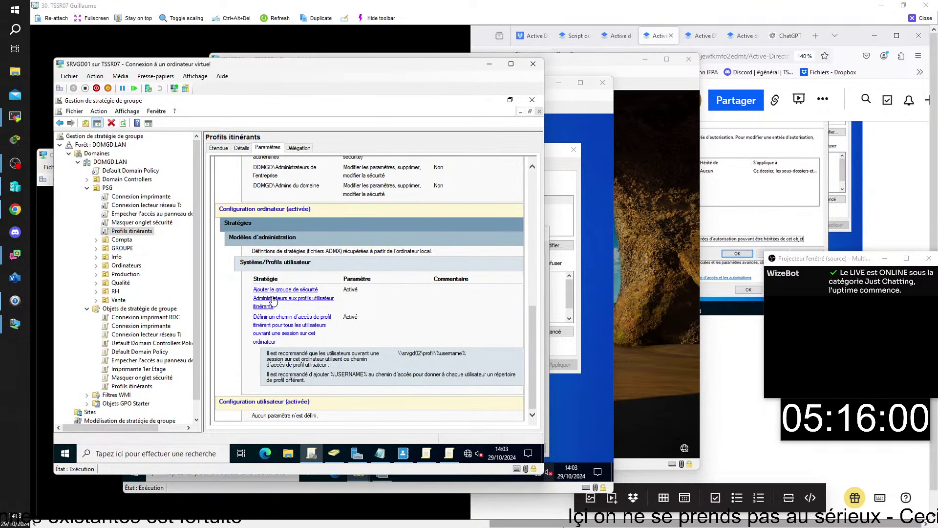
left_click_drag(285, 70, 317, 78)
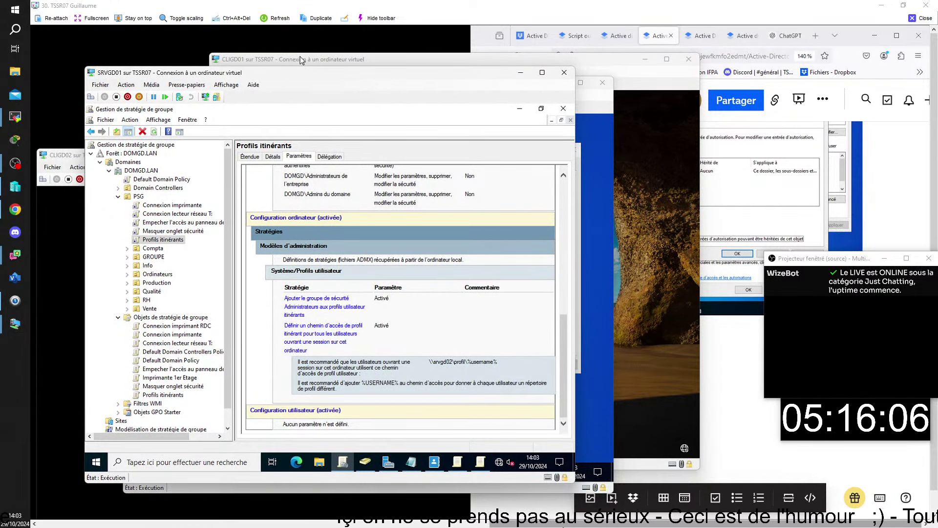
Sign in to CLIGD01 as domgd\administrateur with the account password
left_click(301, 61)
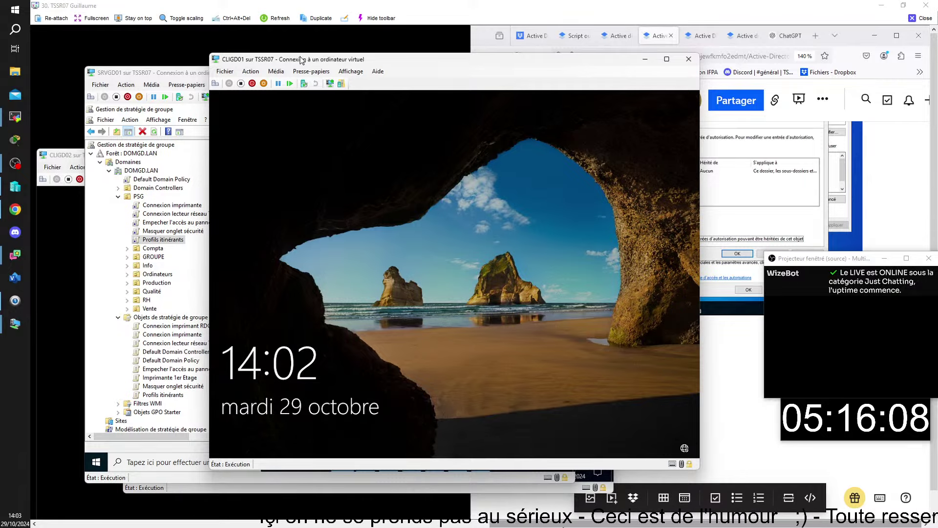
left_click(330, 245)
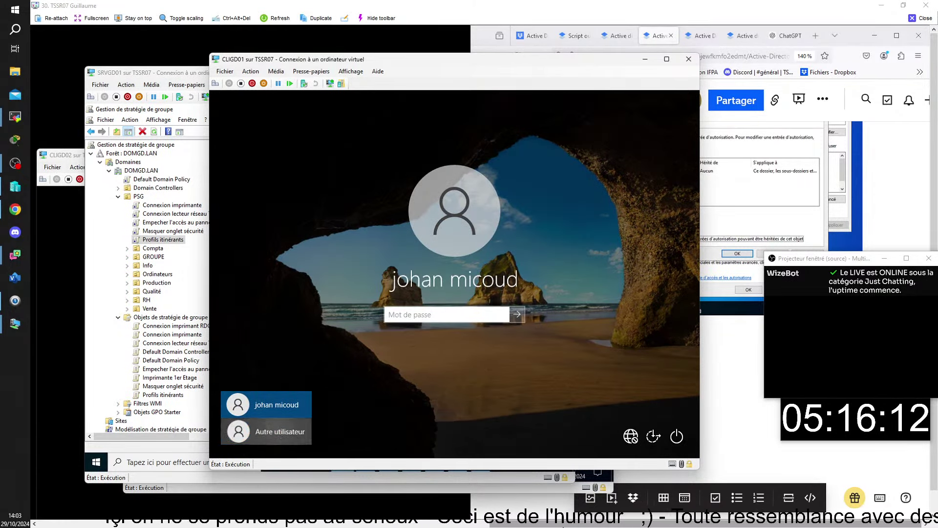
left_click(280, 432)
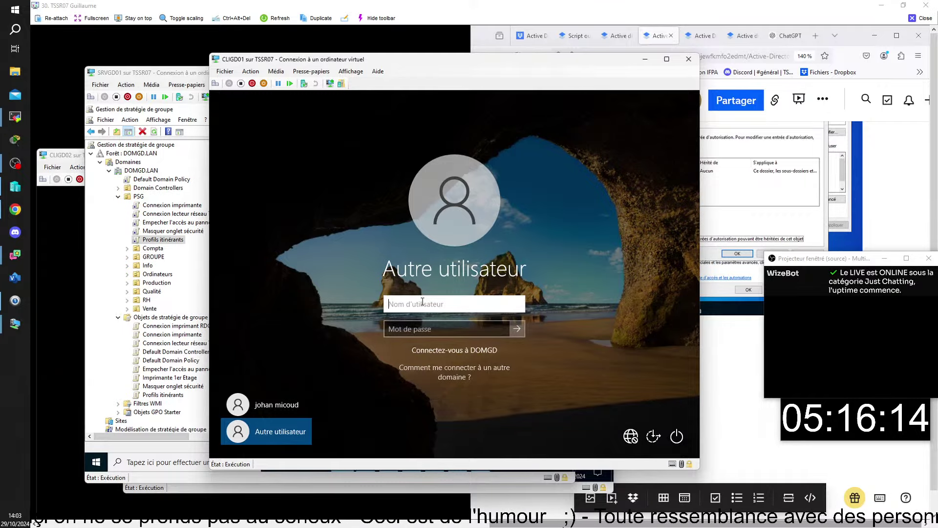
type("domg")
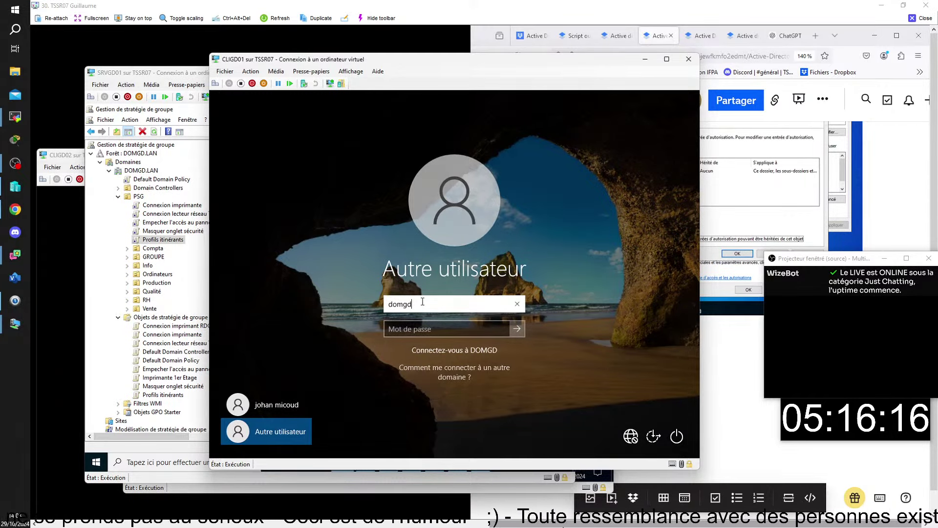
type("d\\")
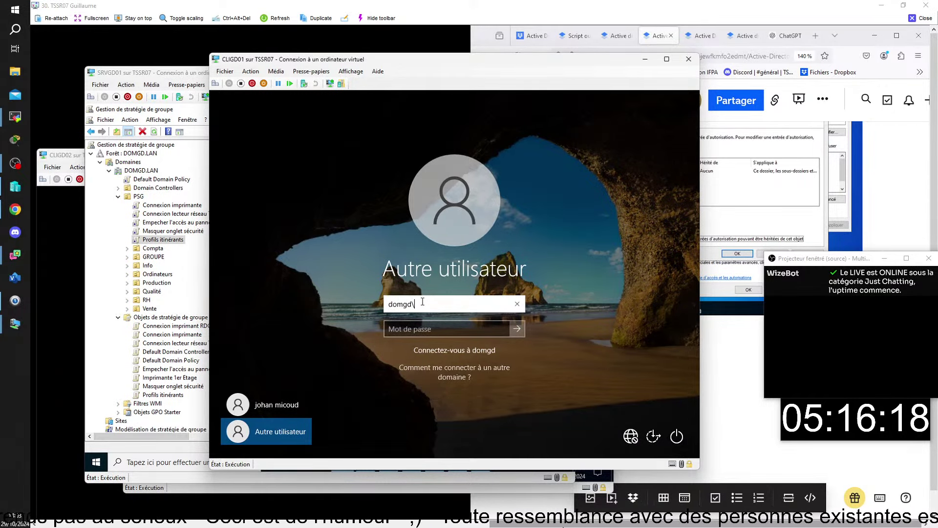
type("administ")
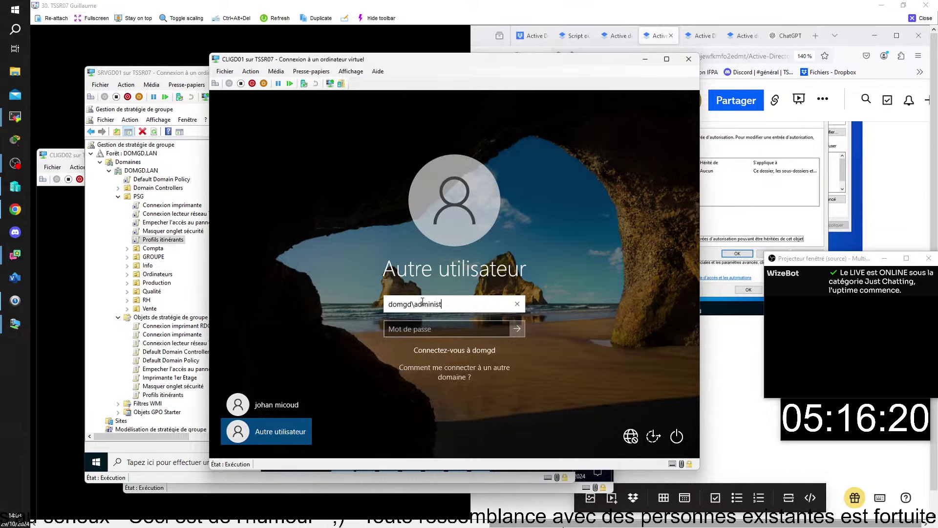
type("rateur")
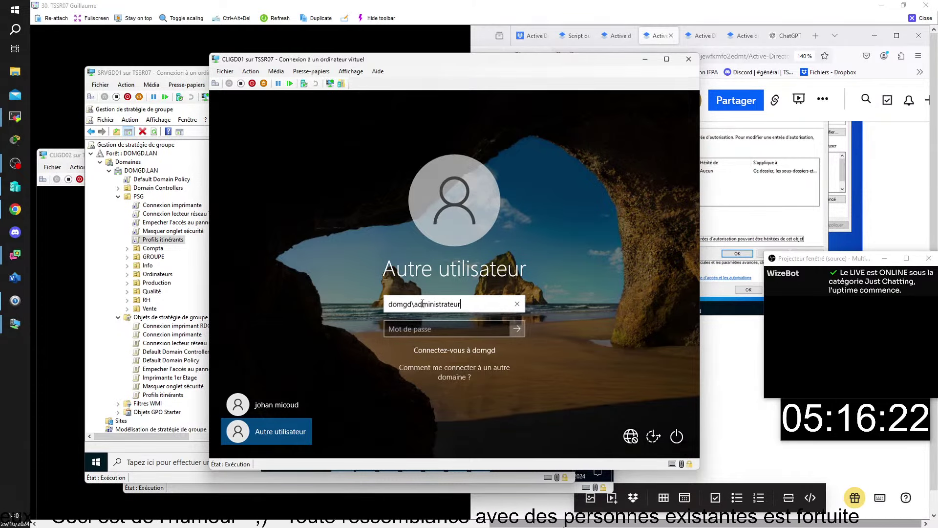
left_click(436, 329)
type("••")
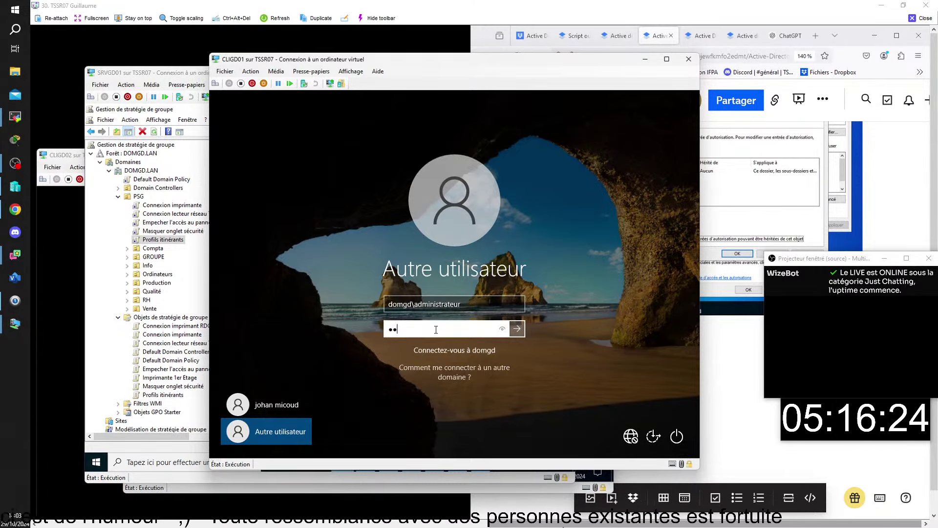
type("••••••")
key("Return")
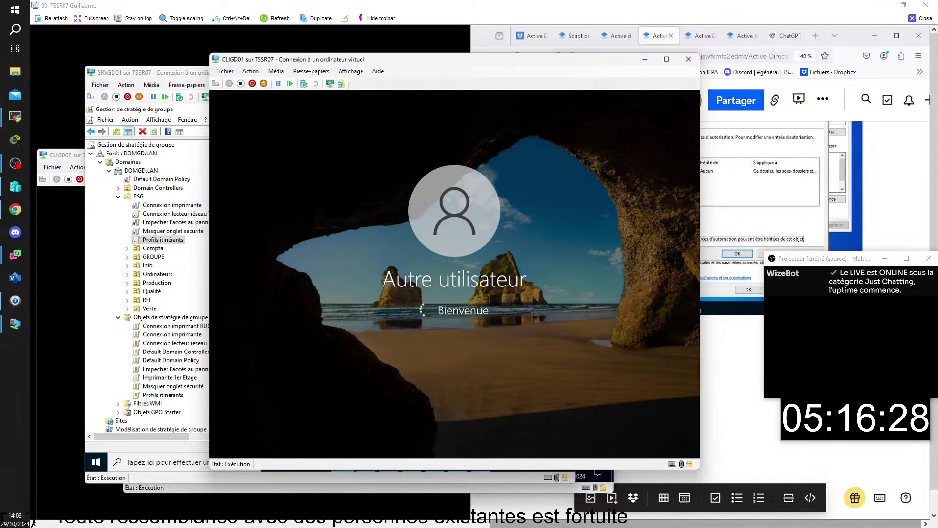
Rearrange the VM windows, moving CLIGD02 higher and CLIGD01 slightly left
left_click(58, 156)
left_click(434, 72)
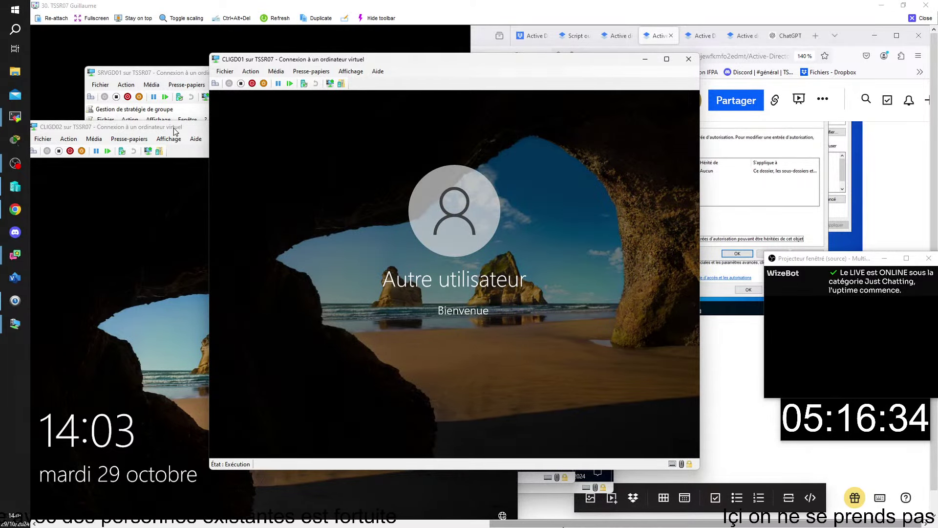
left_click_drag(174, 131, 175, 96)
left_click(385, 72)
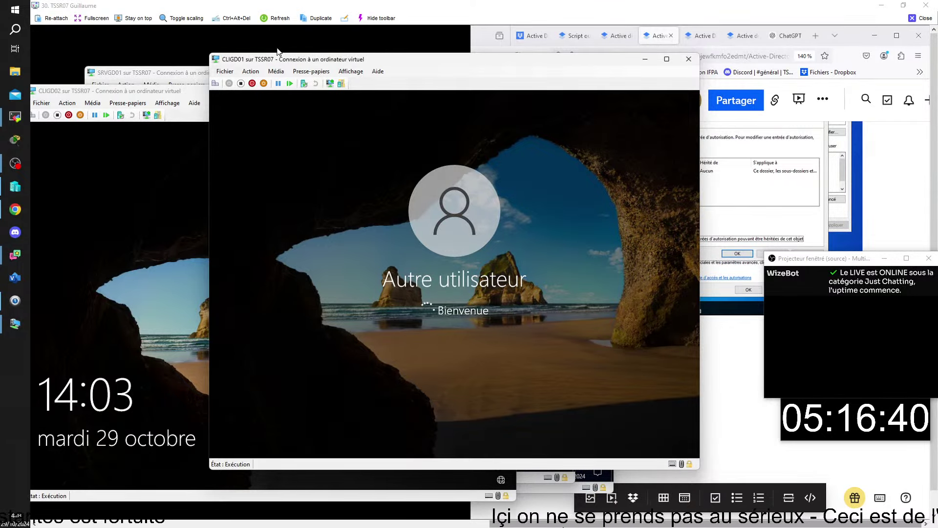
left_click_drag(308, 63, 273, 63)
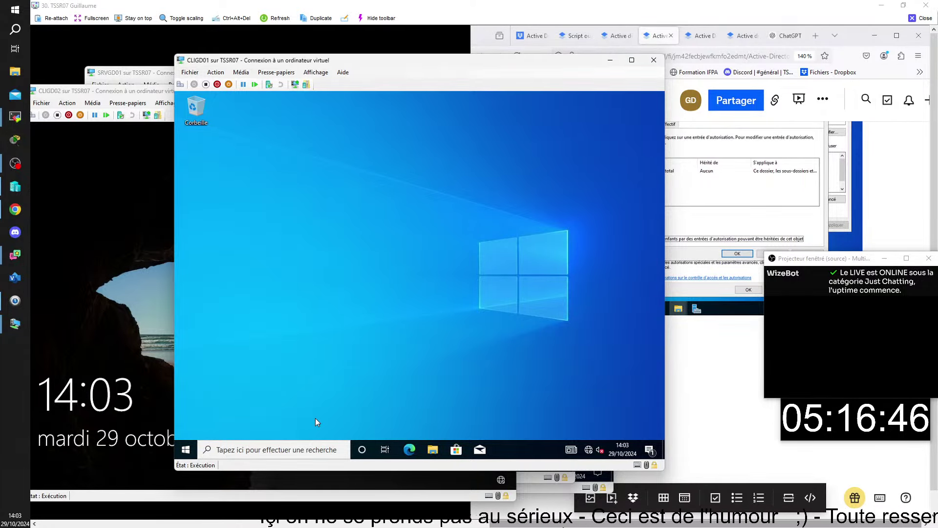
Run gpupdate from a command prompt on CLIGD01
key("super+r")
key("Return")
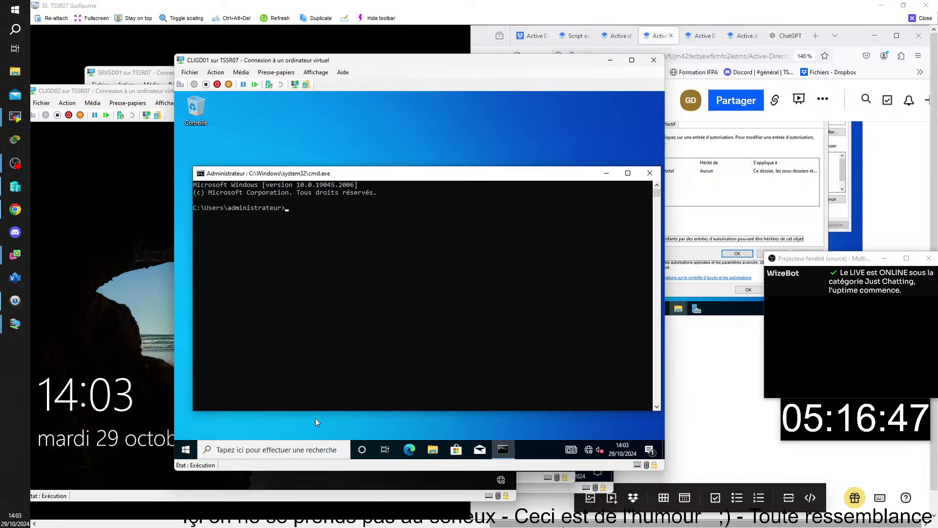
type("gpup")
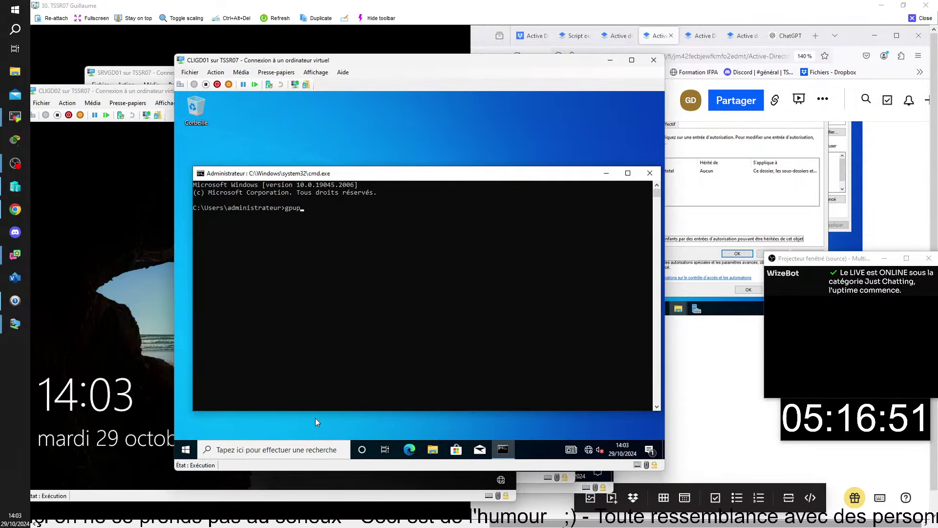
type("date")
key("Return")
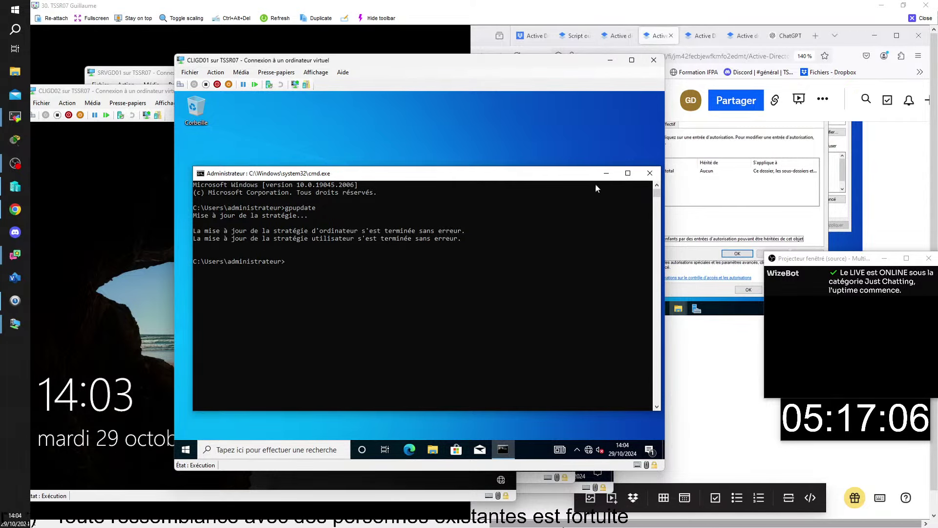
Restart CLIGD01 from the Start menu's Marche/Arrêt > Redémarrer
left_click(606, 173)
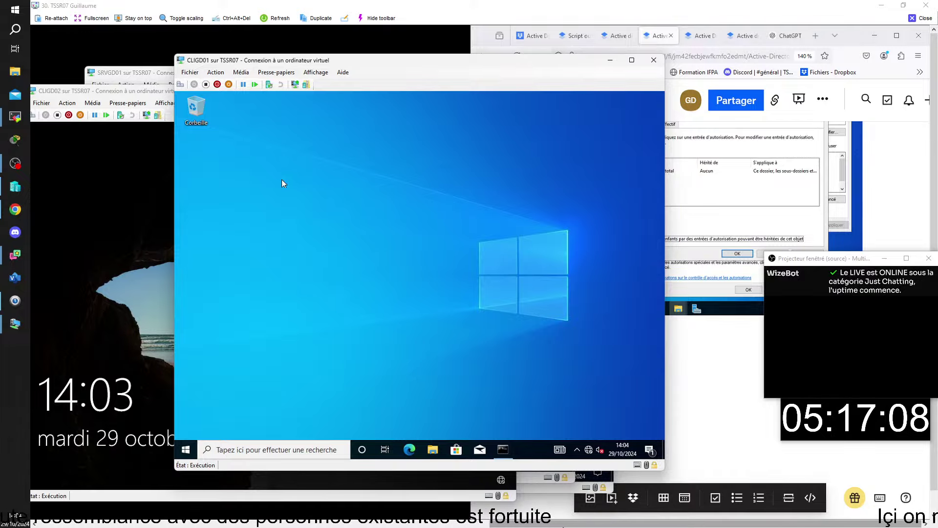
left_click(217, 84)
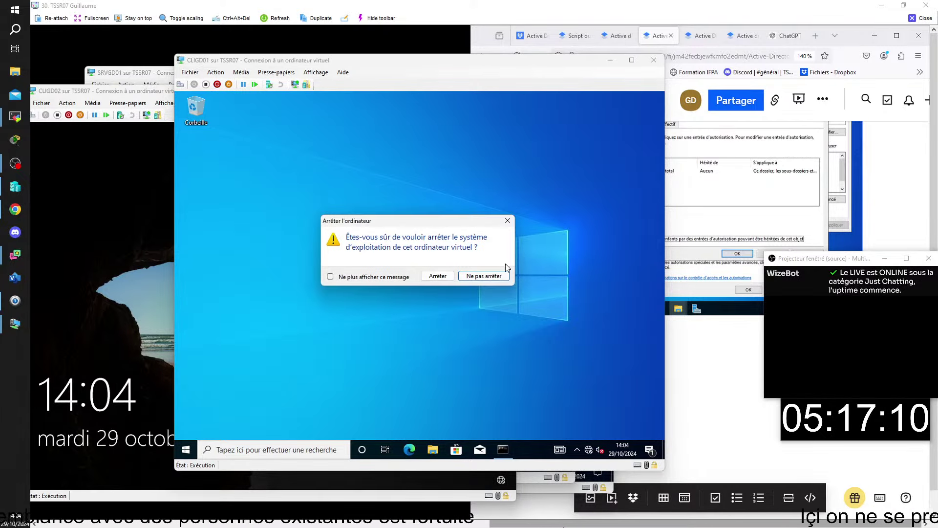
left_click(508, 220)
left_click(185, 449)
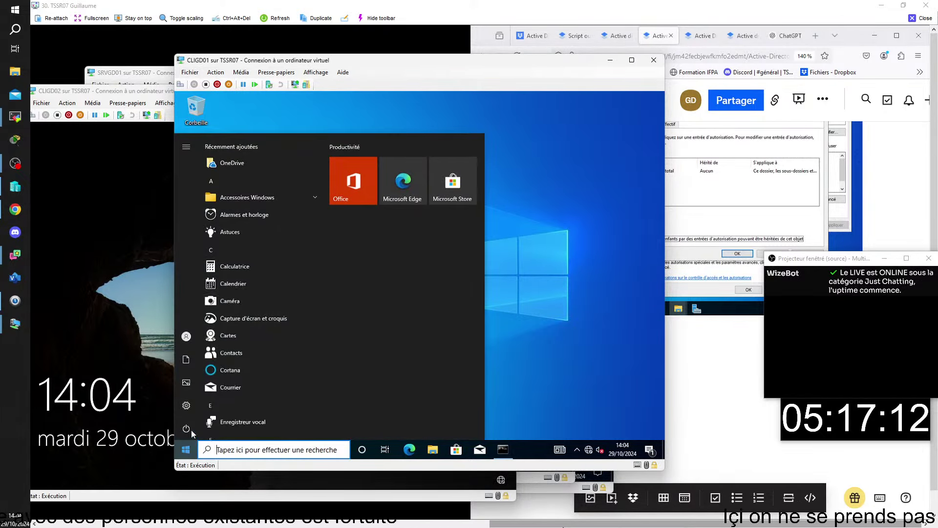
left_click(253, 429)
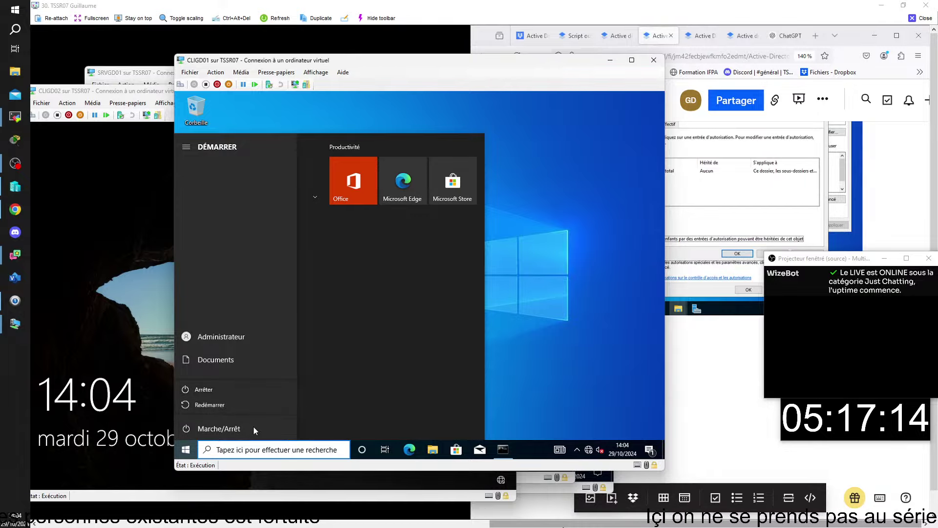
left_click(221, 404)
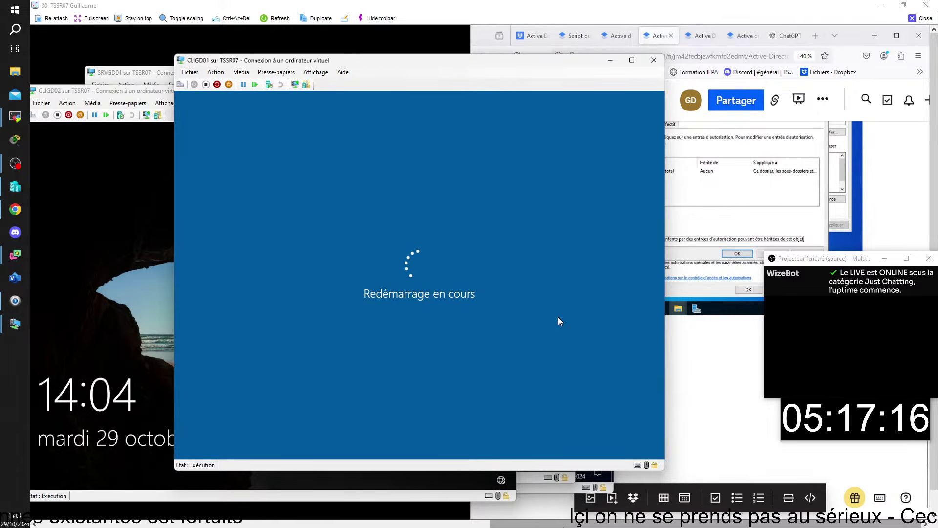
left_click(120, 92)
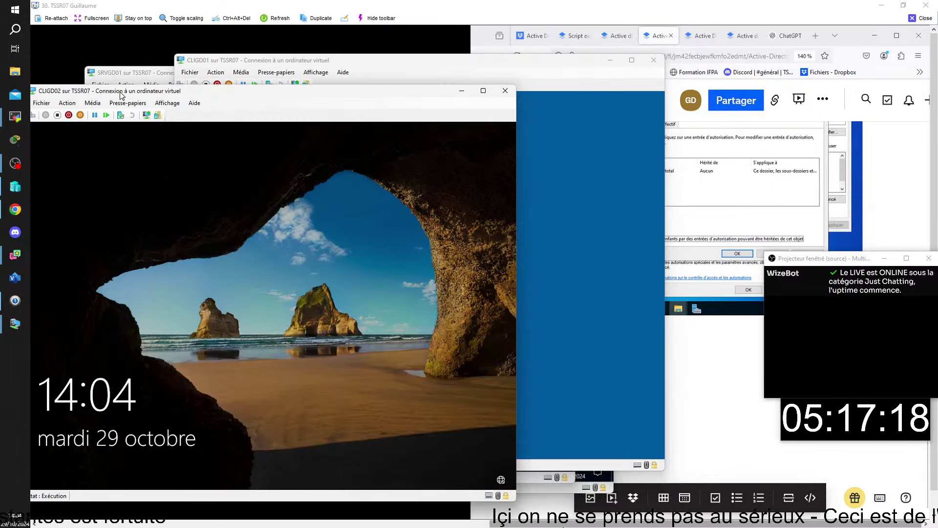
Sign in to CLIGD02 as domgd\administrateur via Autre utilisateur with the account password
left_click(184, 251)
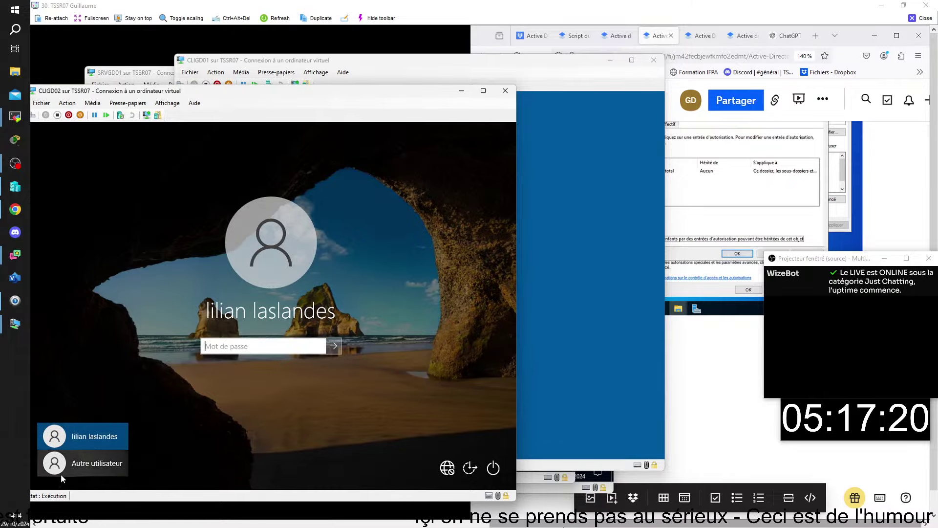
left_click(73, 468)
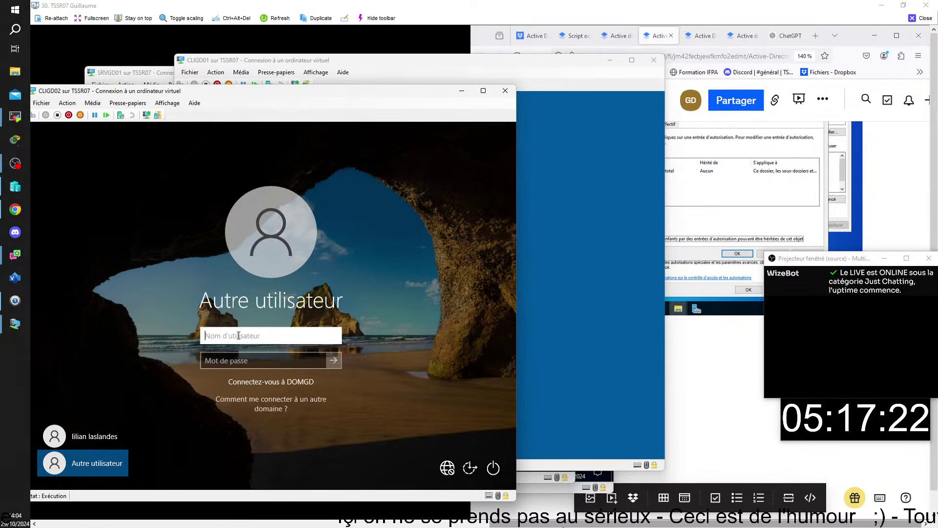
type("do")
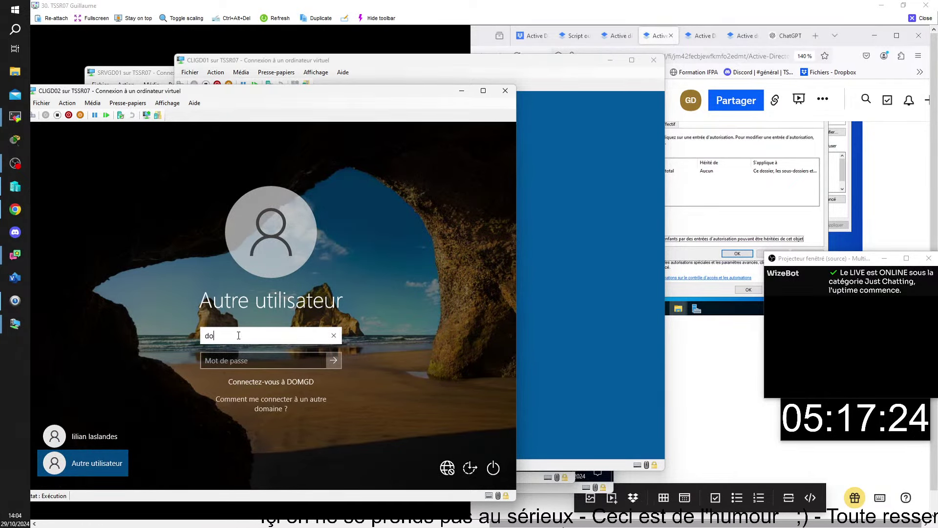
type("mgd")
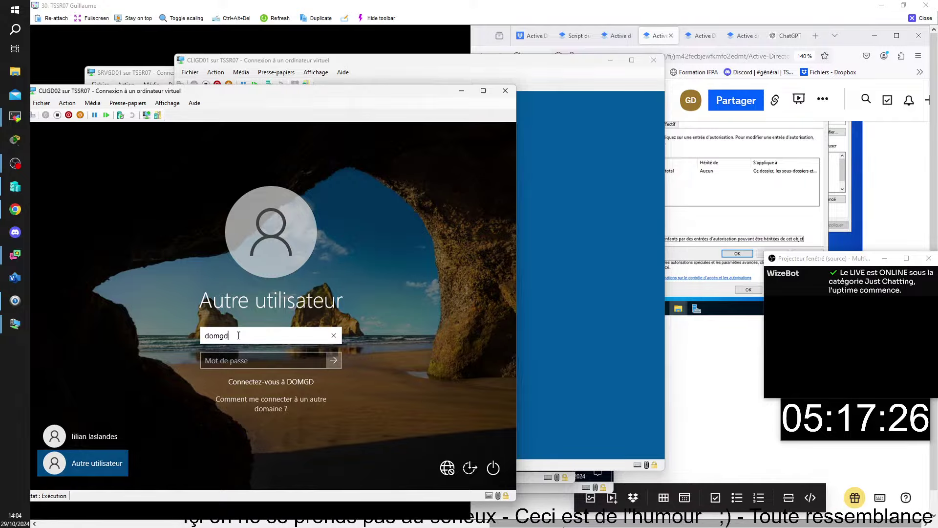
type("\\")
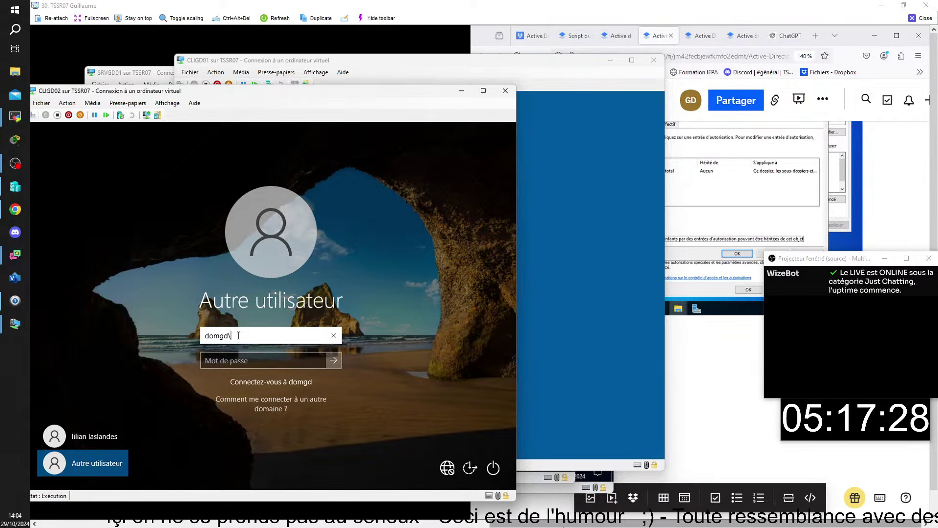
type("administrate")
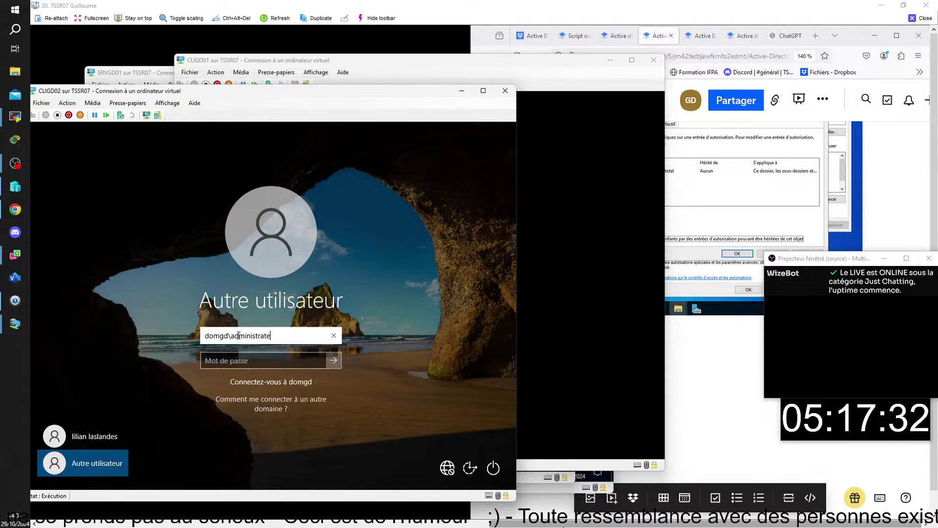
type("ur")
left_click(237, 363)
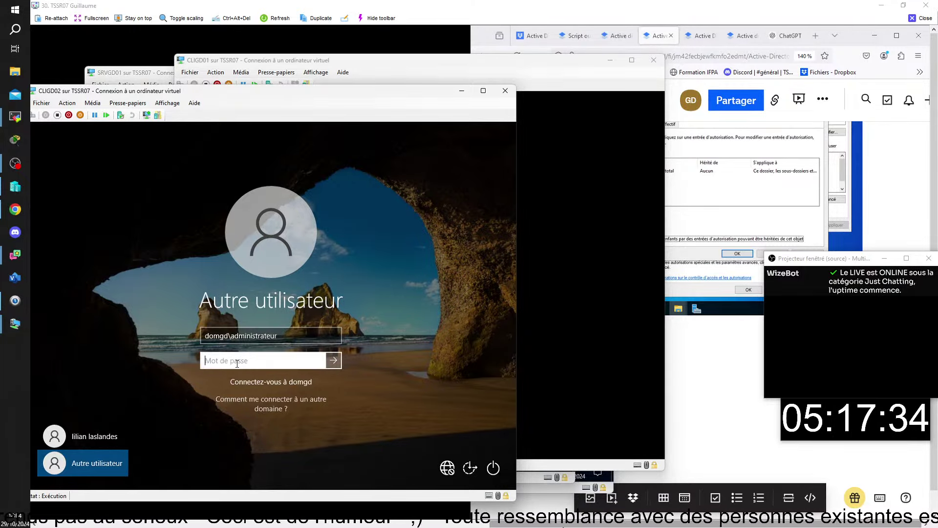
type("********")
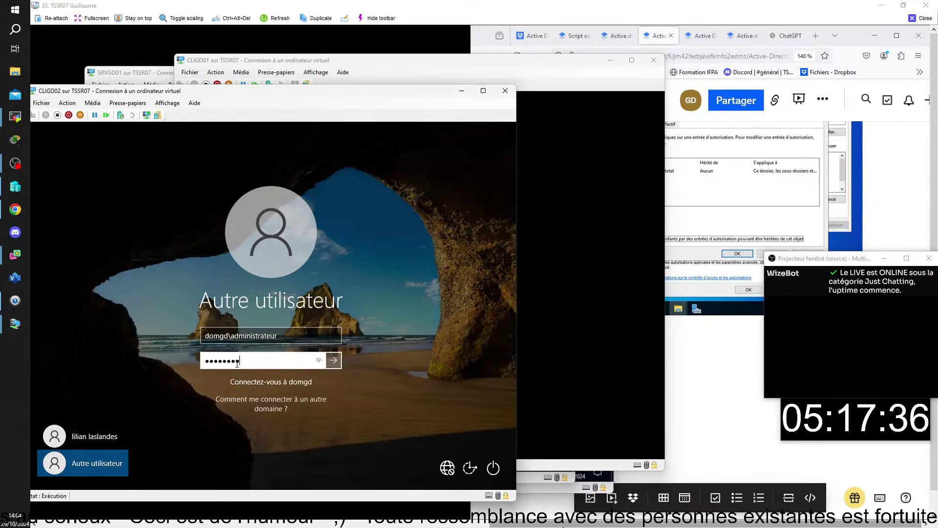
key("Return")
left_click(581, 283)
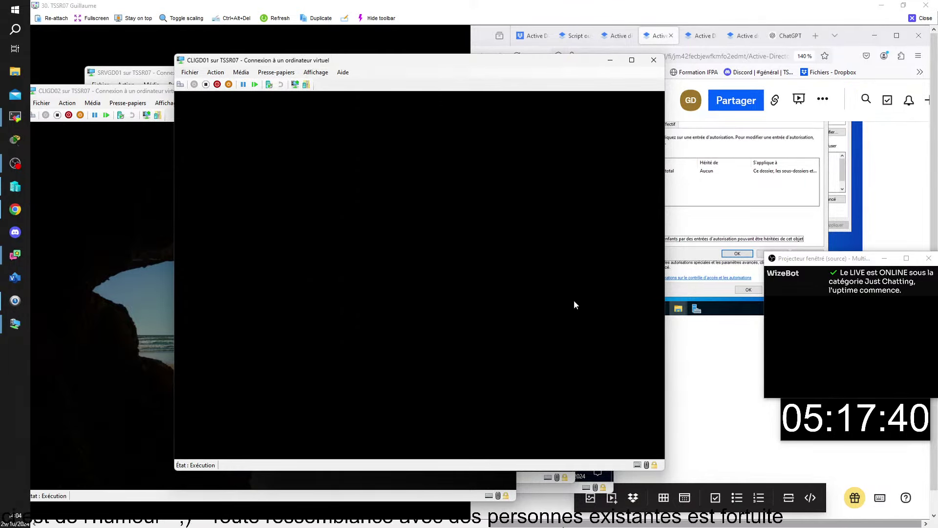
Switch between the CLIGD02 and CLIGD01 windows, ending with CLIGD01 in front
left_click(154, 93)
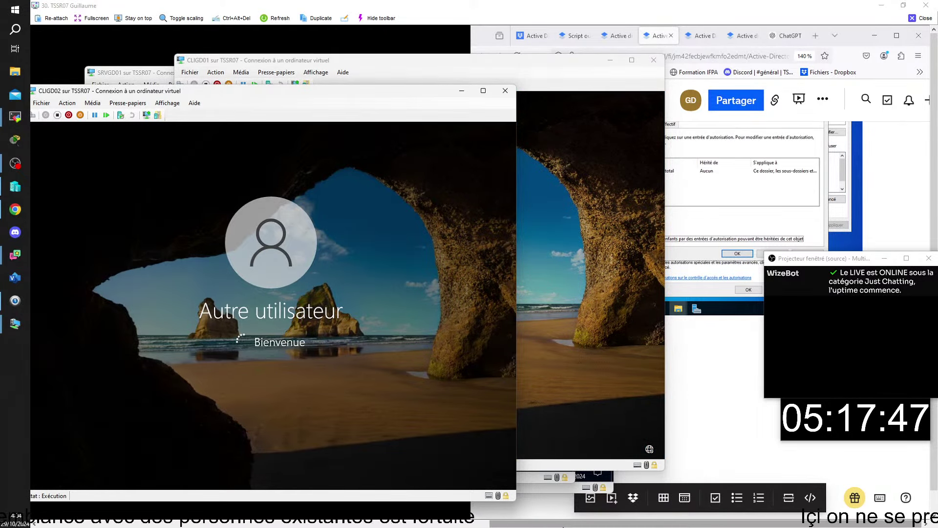
left_click(599, 228)
left_click(140, 96)
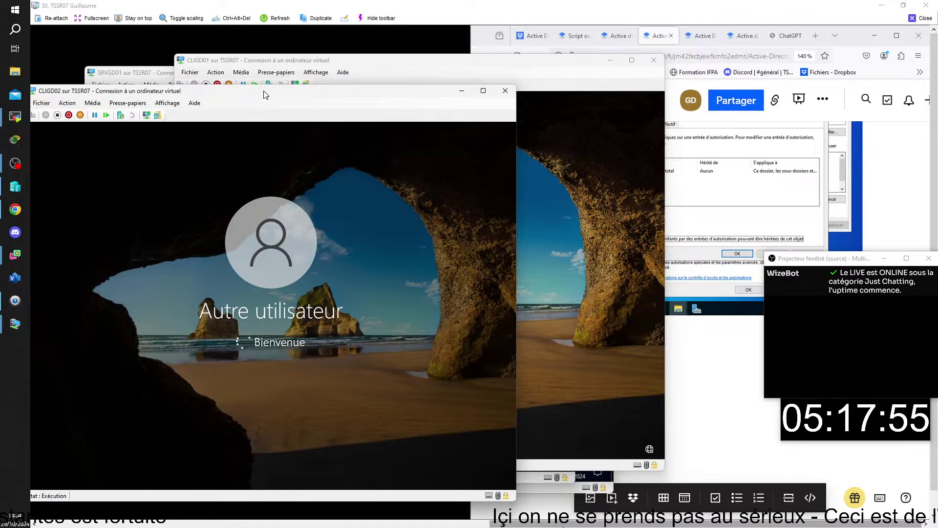
left_click(548, 60)
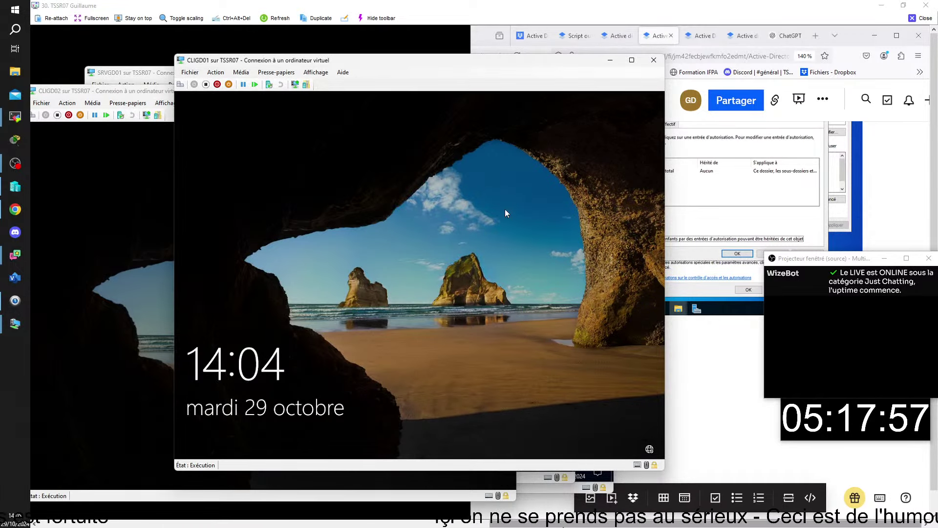
Sign in to CLIGD01 as the test domain user, revealing the password to verify it
left_click(438, 350)
left_click(259, 438)
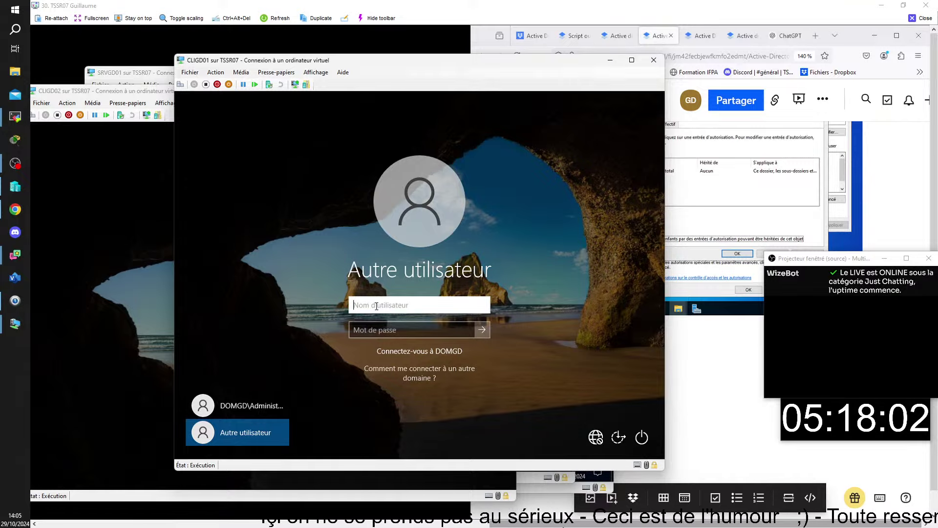
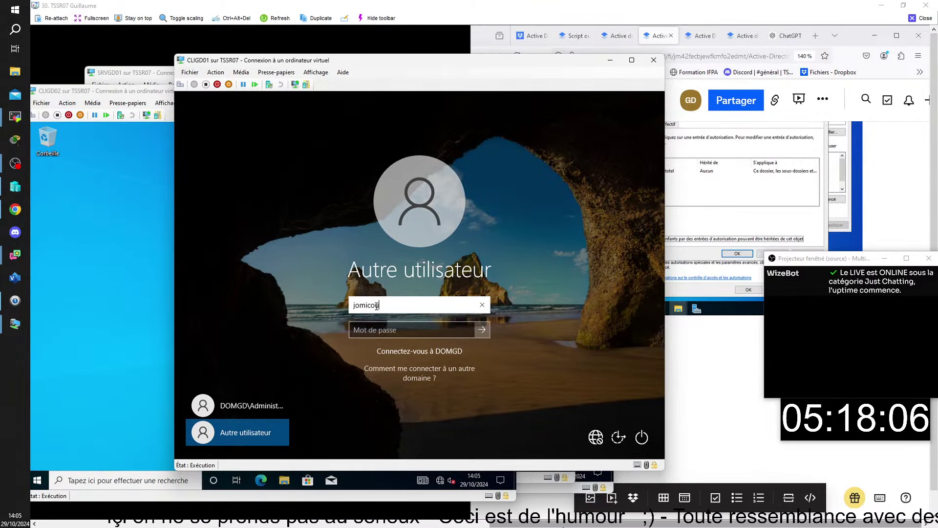
left_click(393, 330)
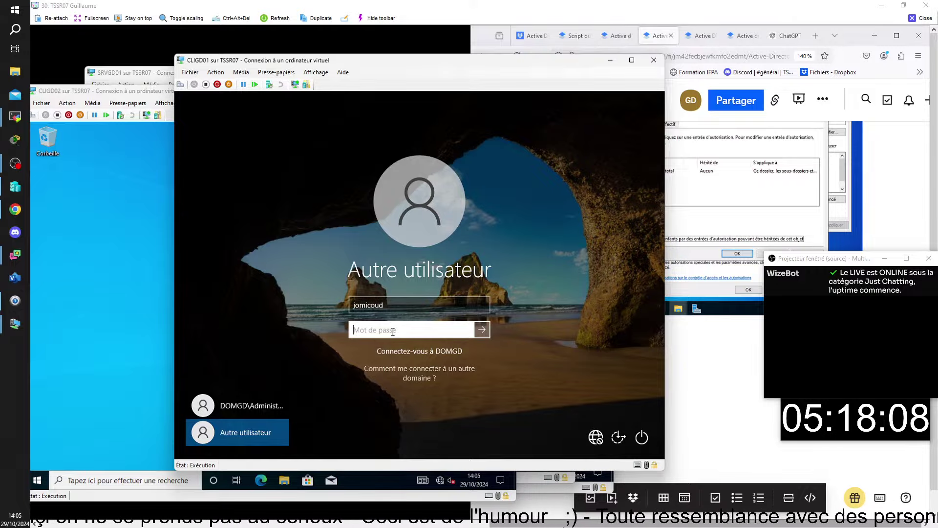
type("*****0r")
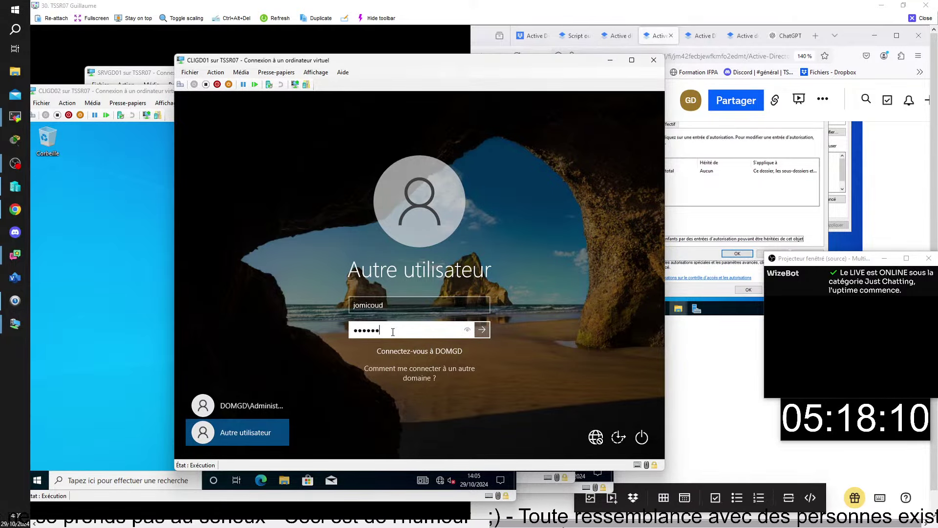
type("d")
left_click(466, 330)
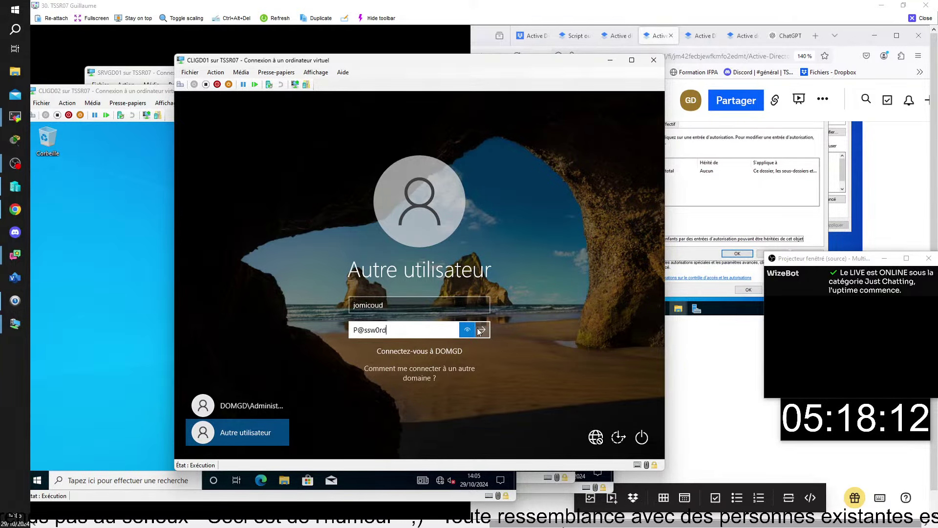
left_click(481, 329)
left_click(167, 401)
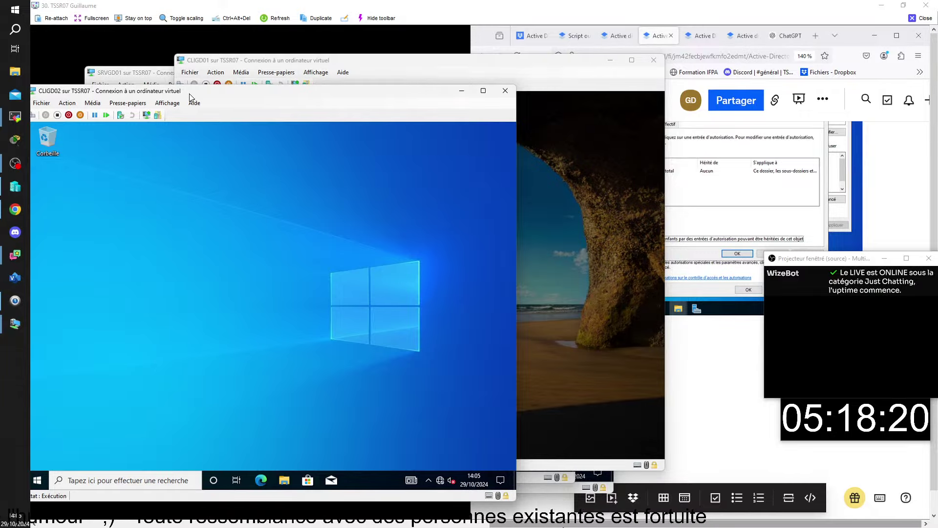
Run a group policy update on CLIGD02, checking CLIGD01's sign-in meanwhile, then switch to SRVGD01
key("super+r")
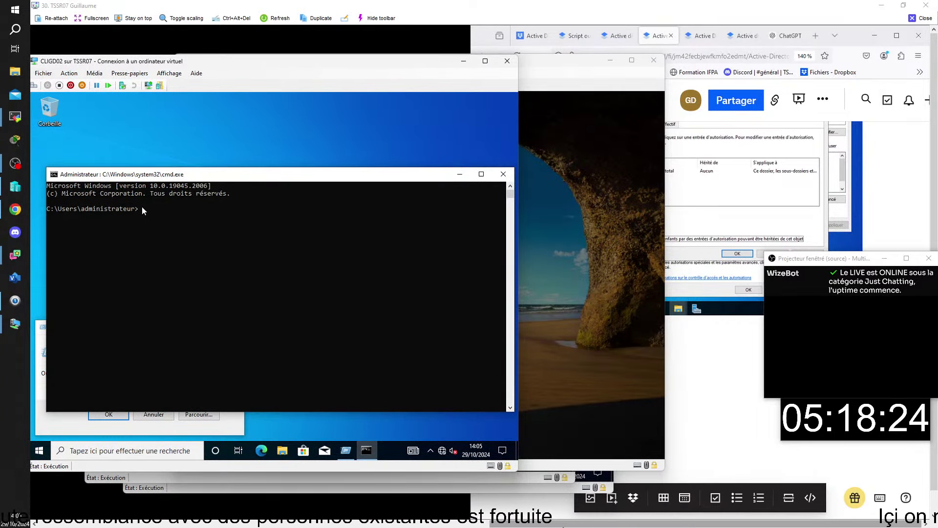
type("u")
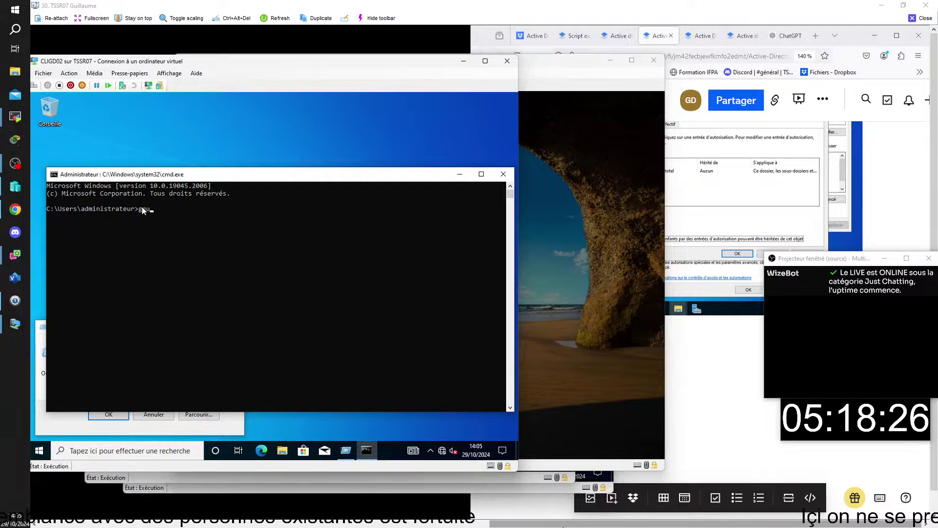
type("pdate")
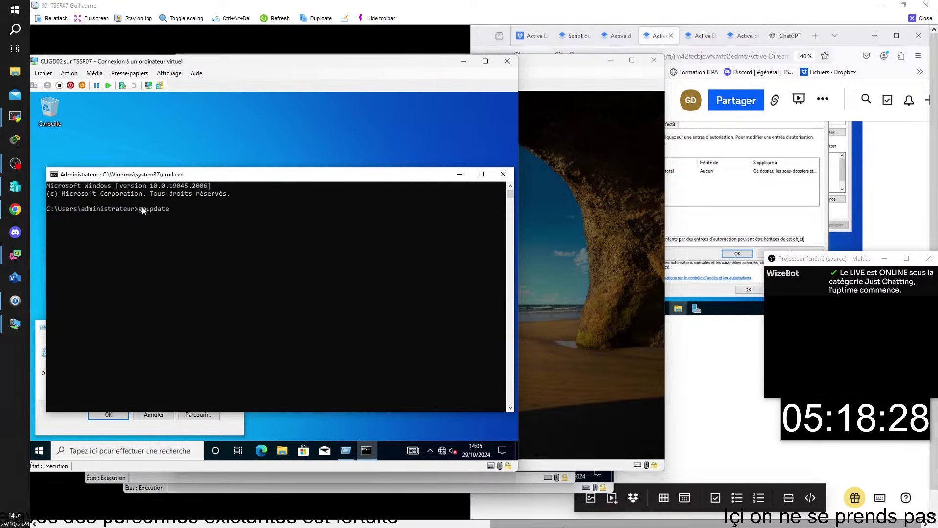
key("Return")
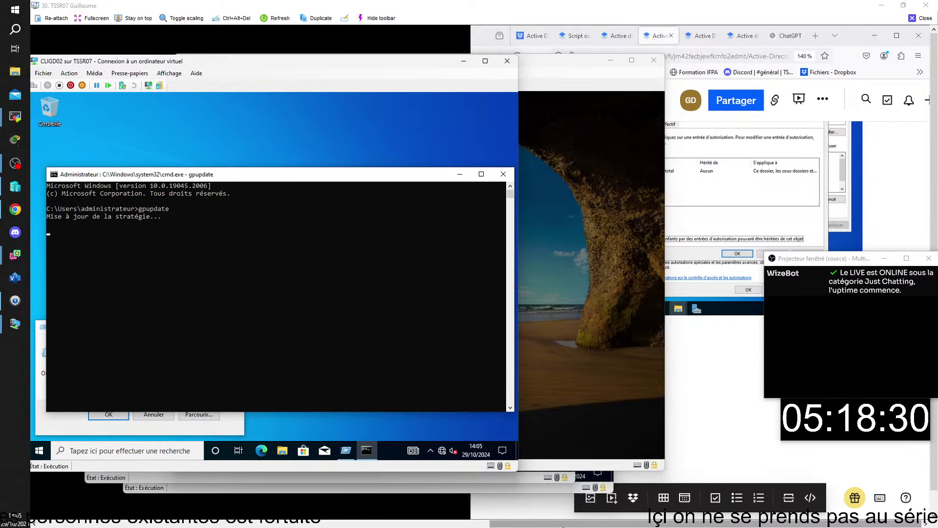
left_click(552, 91)
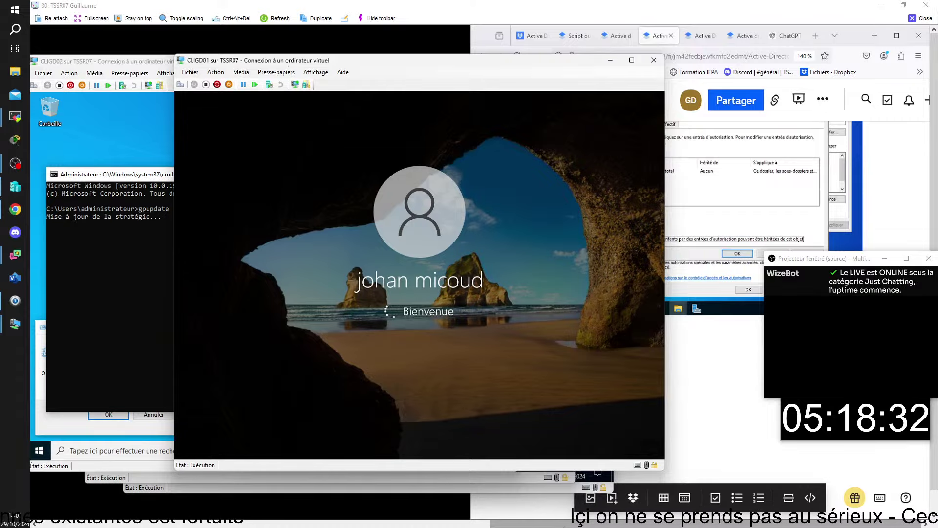
left_click(146, 65)
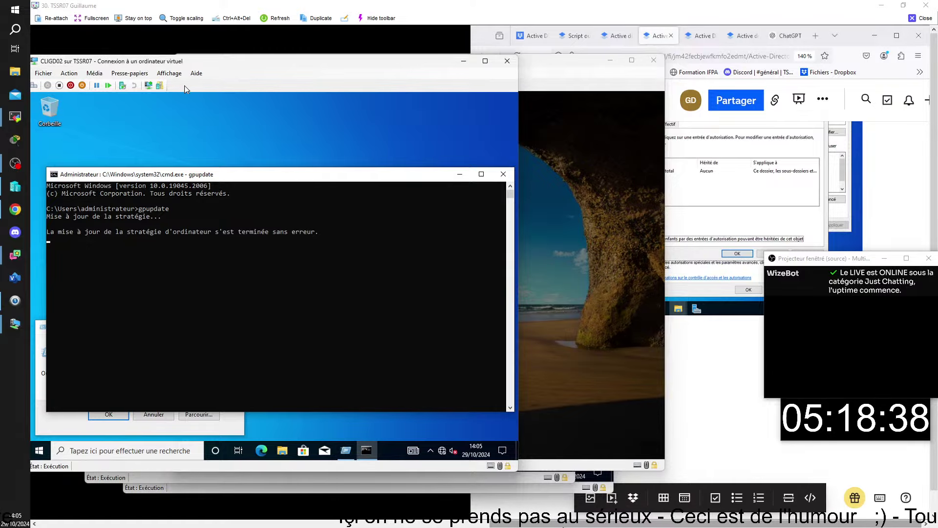
left_click(561, 59)
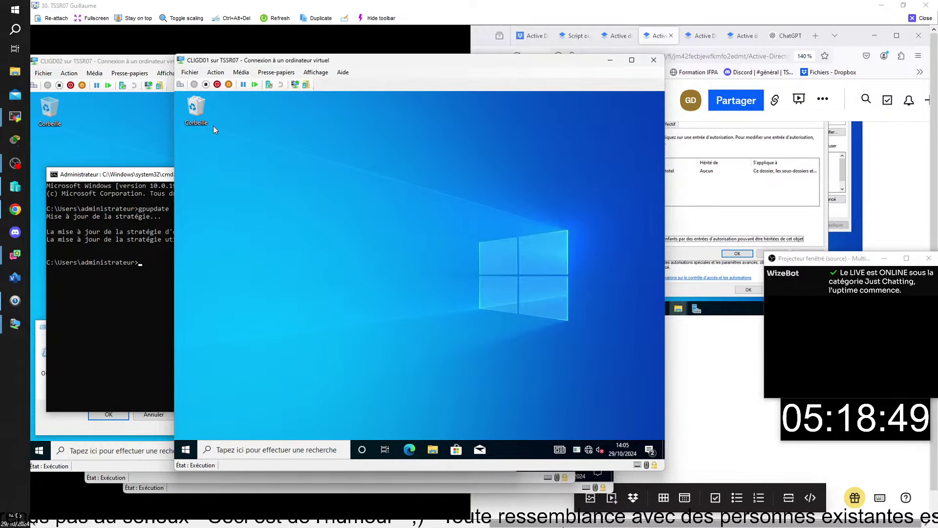
left_click(123, 61)
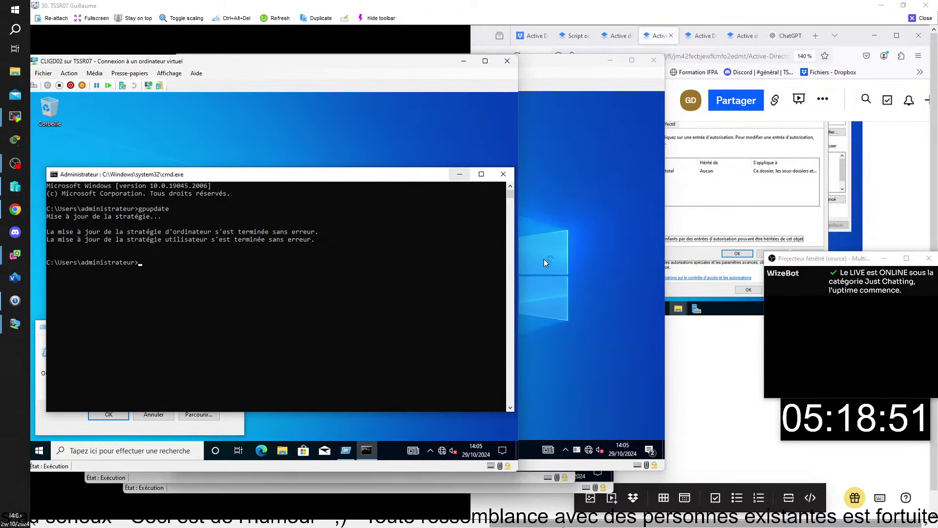
key("alt+Tab")
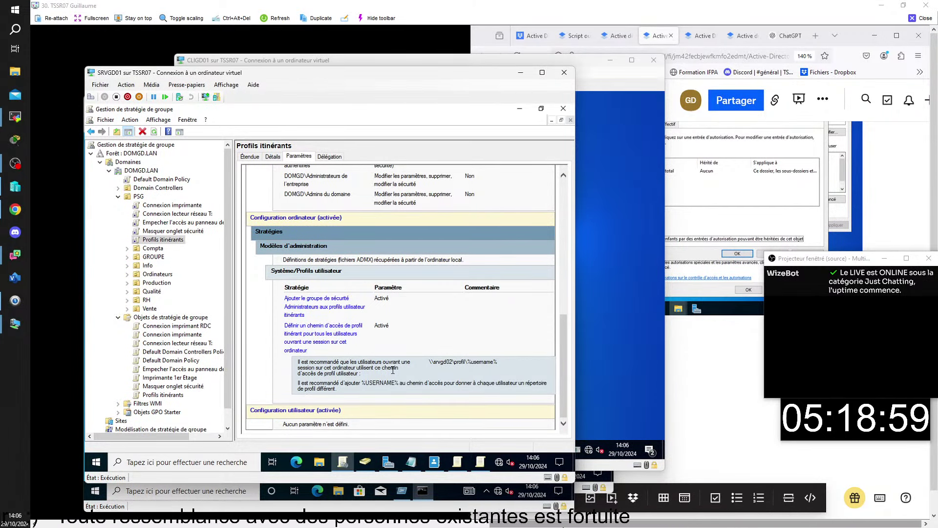
Copy \\srvgd02\profil from the GPO report's profile path and open it through the Run box
left_click_drag(498, 362, 430, 361)
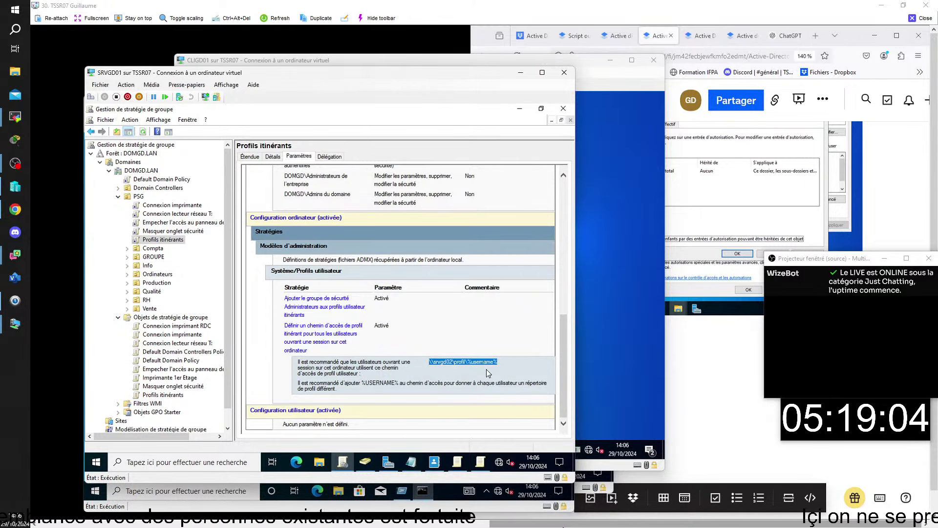
double_click(450, 362)
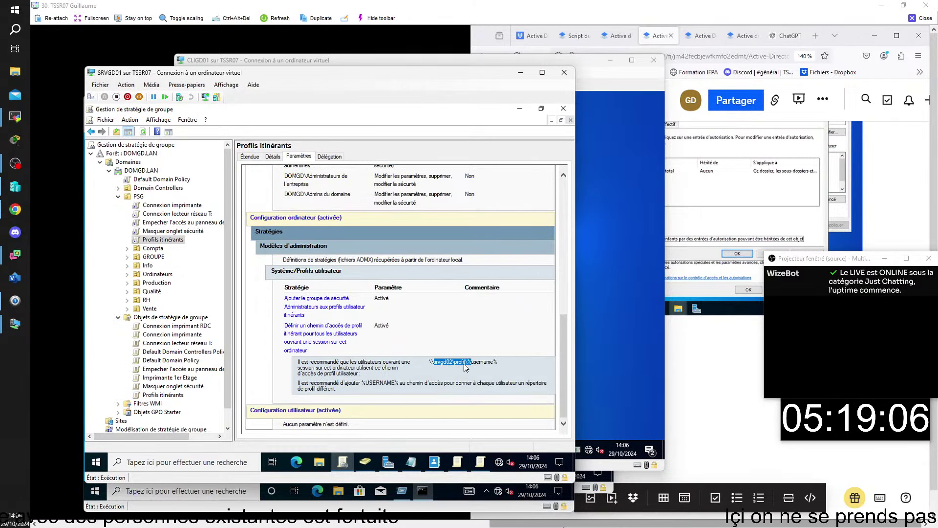
left_click(468, 362)
double_click(467, 362)
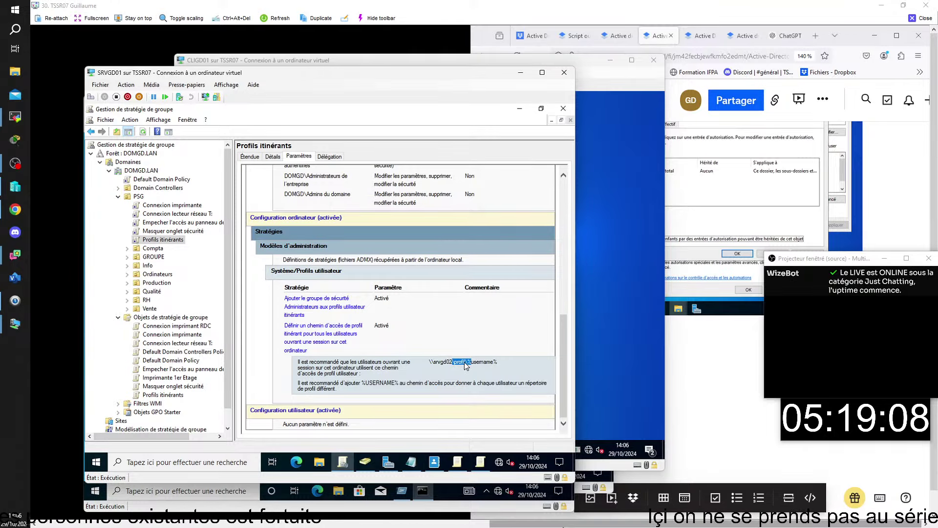
left_click(466, 362)
double_click(461, 363)
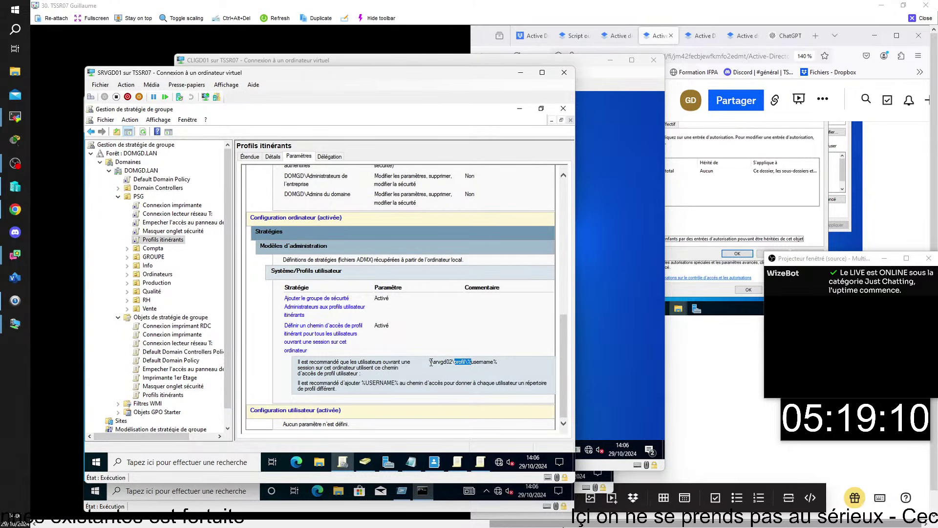
double_click(443, 362)
left_click_drag(457, 360, 469, 361)
key("ctrl+c")
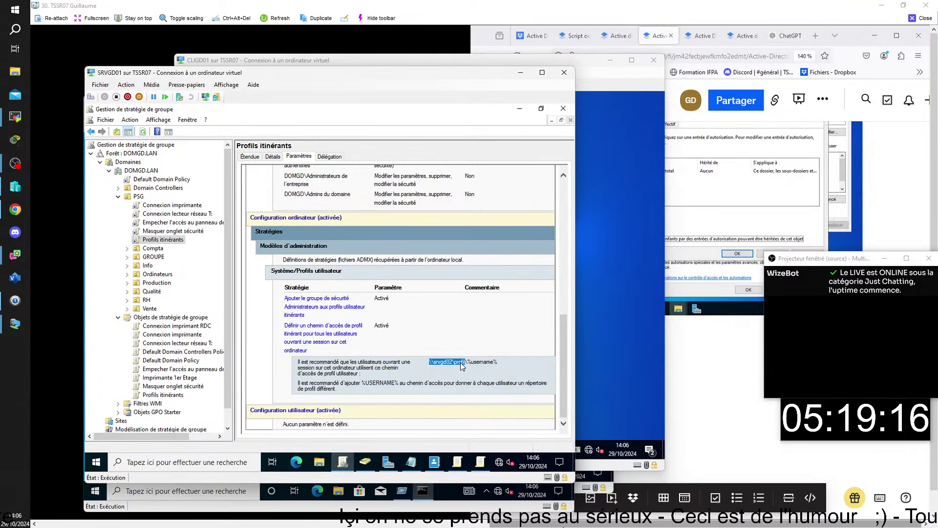
key("super+r")
key("ctrl+v")
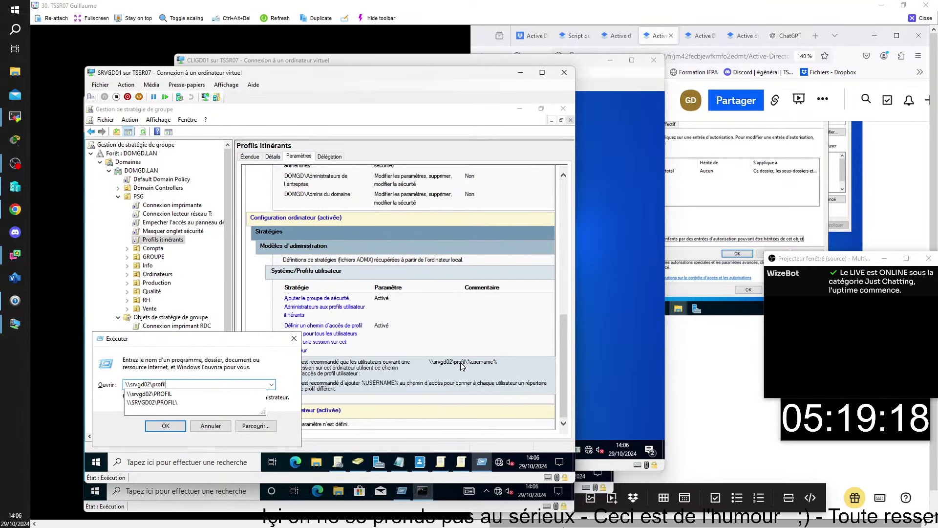
key("Return")
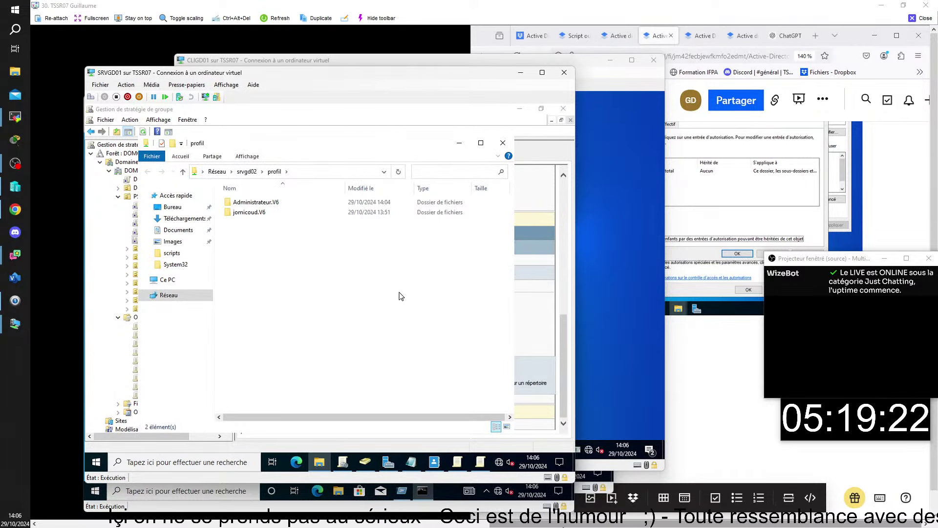
Create a Nouveau dossier folder in the profil share, cancelling its deletion
right_click(268, 237)
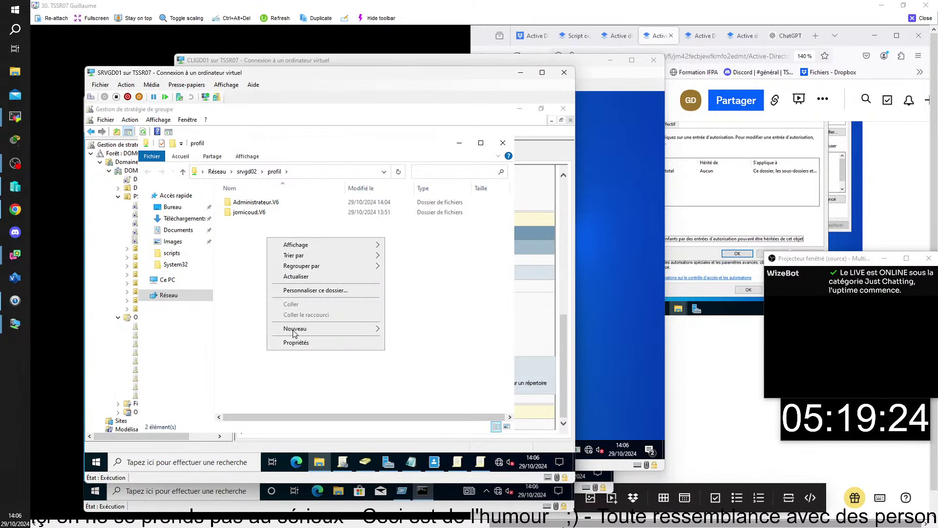
mouse_move(310, 334)
left_click(415, 330)
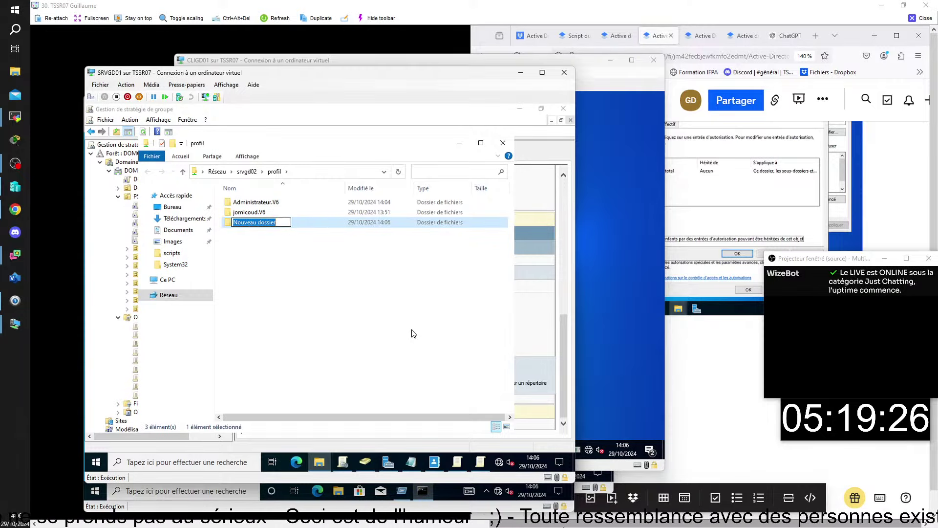
key("Return")
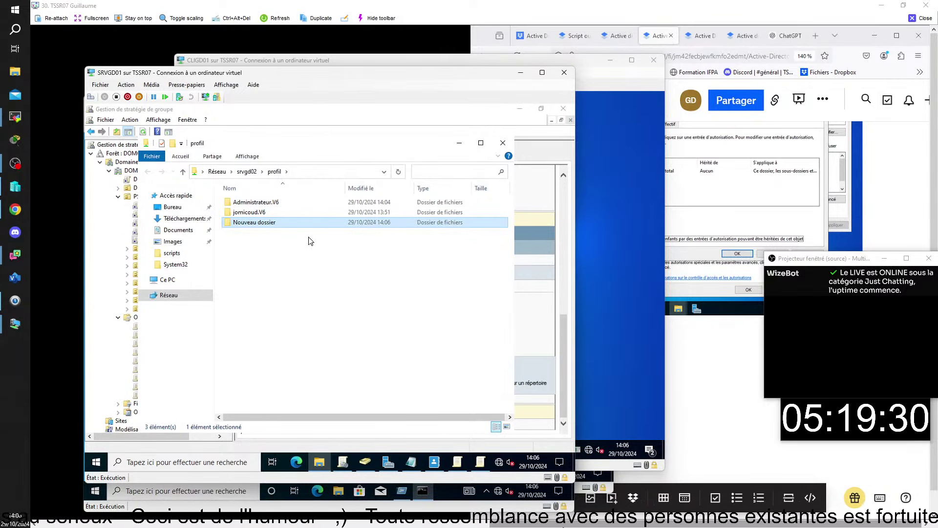
right_click(296, 227)
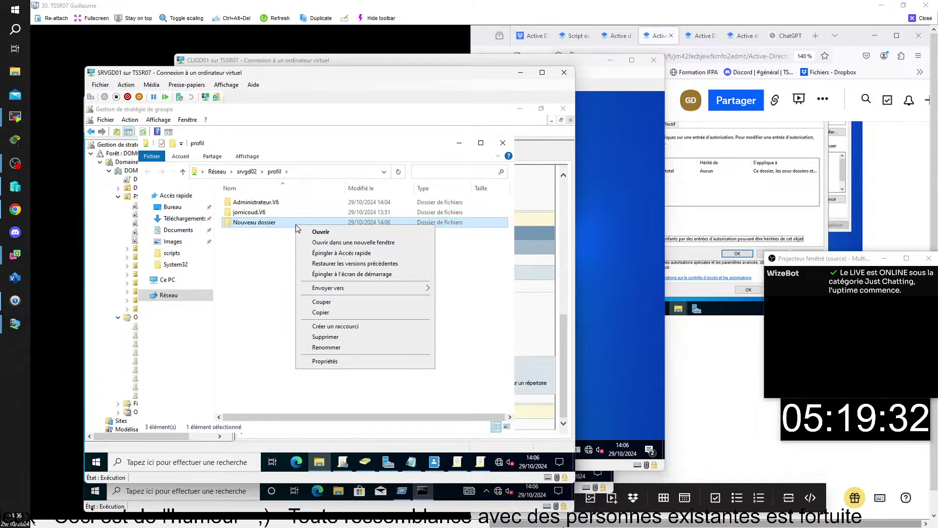
left_click(326, 336)
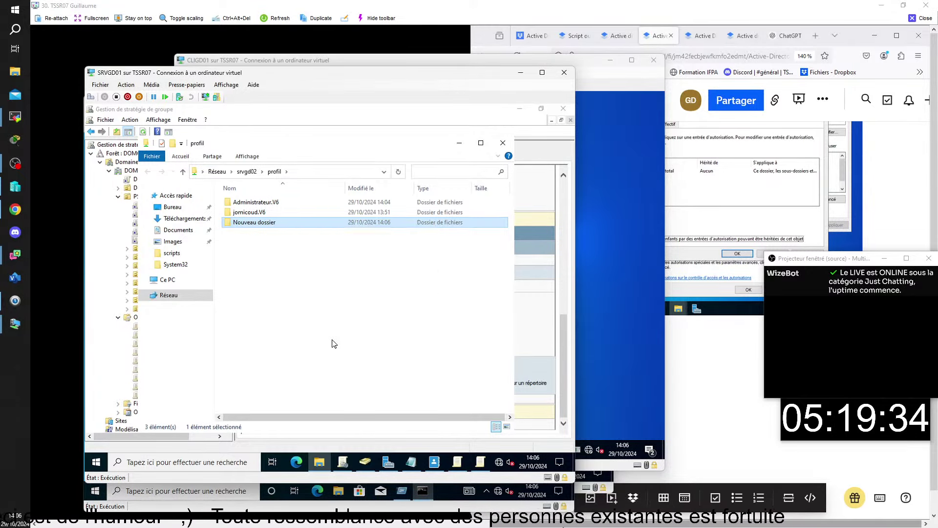
left_click(423, 323)
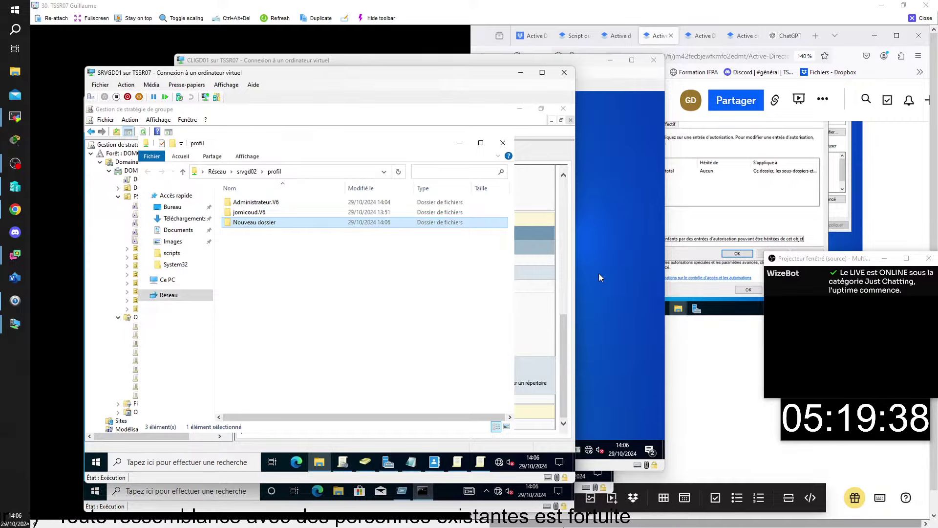
Arrange the SRVGD01 and SRVGD02 windows to compare the share with SRVGD02's PROFIL folder
left_click(274, 213)
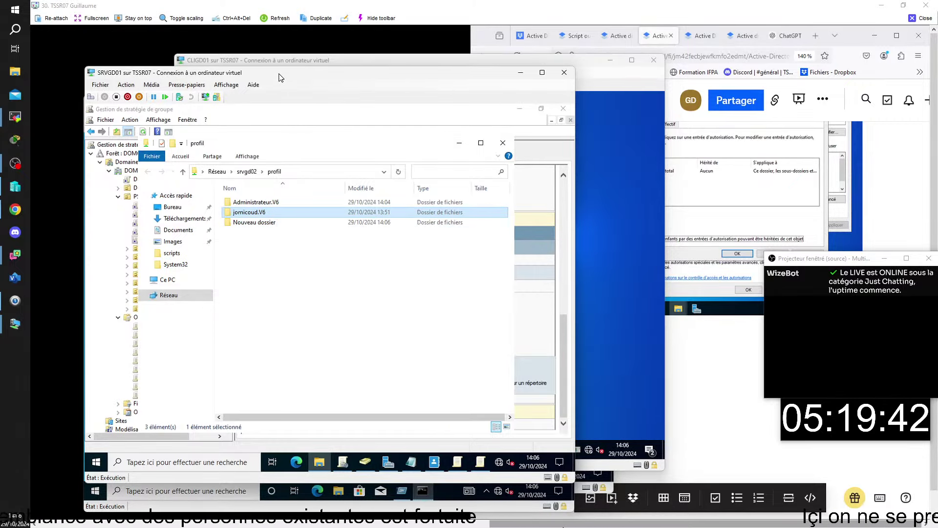
left_click_drag(275, 74, 341, 85)
left_click(146, 84)
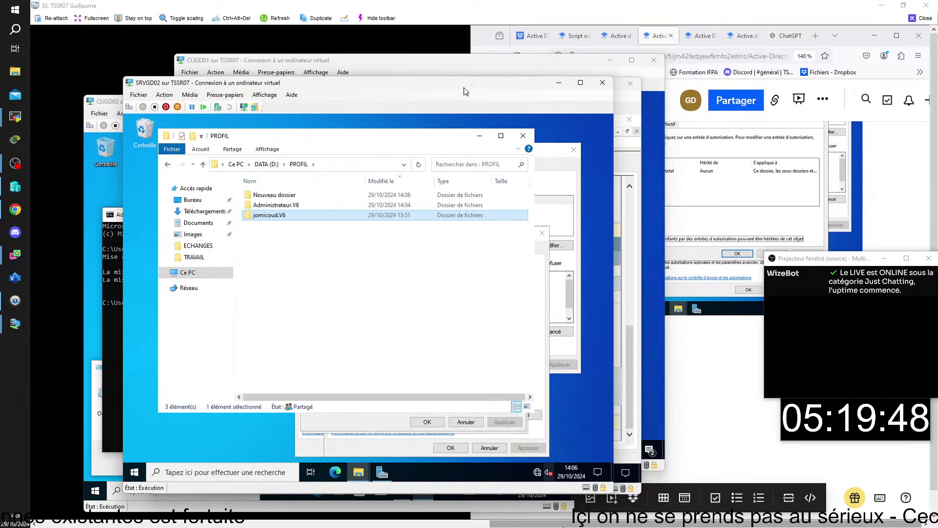
left_click_drag(464, 92, 380, 85)
left_click(551, 99)
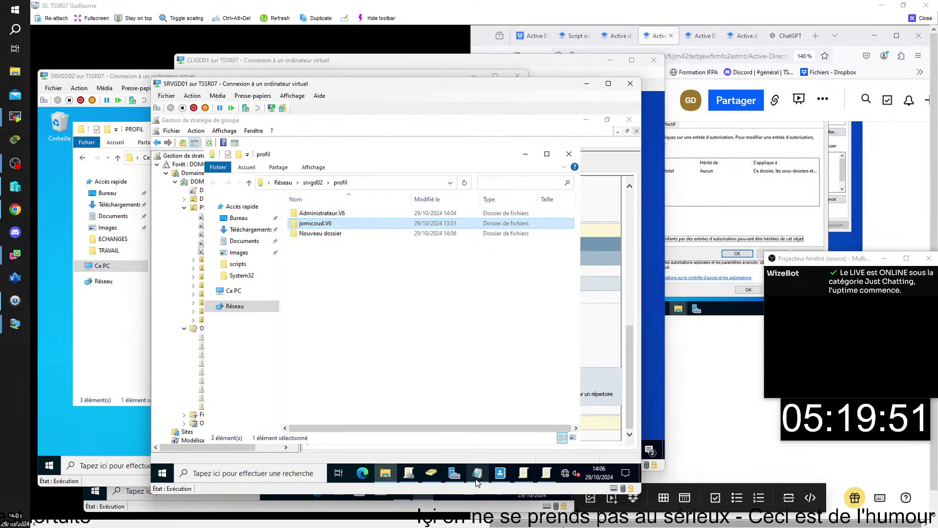
left_click(437, 483)
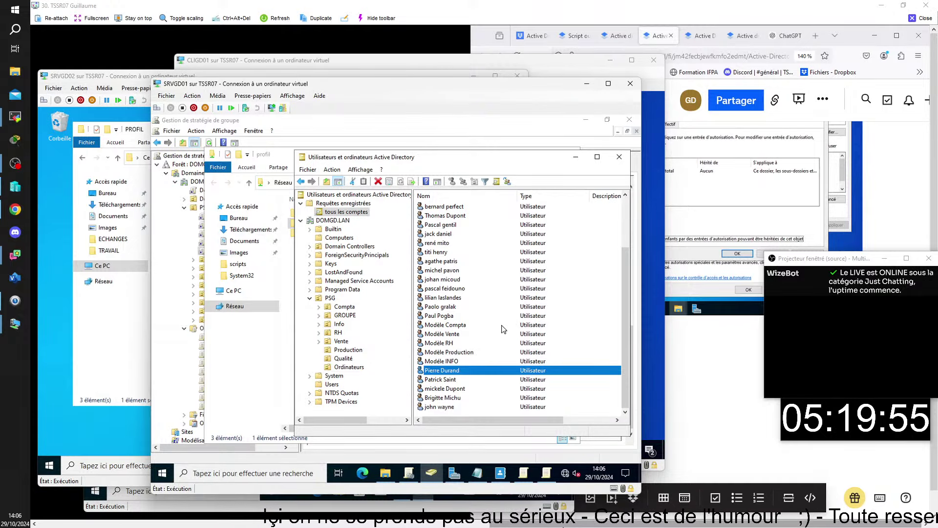
Confirm the test user's Profil tab has no profile path, then return to CLIGD01's desktop
scroll(502, 333, "up", 3)
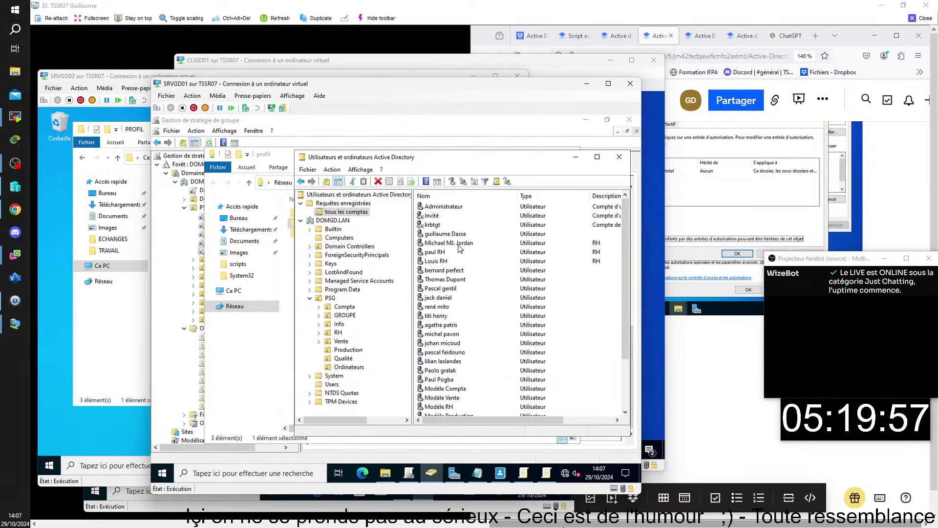
left_click(450, 344)
double_click(451, 346)
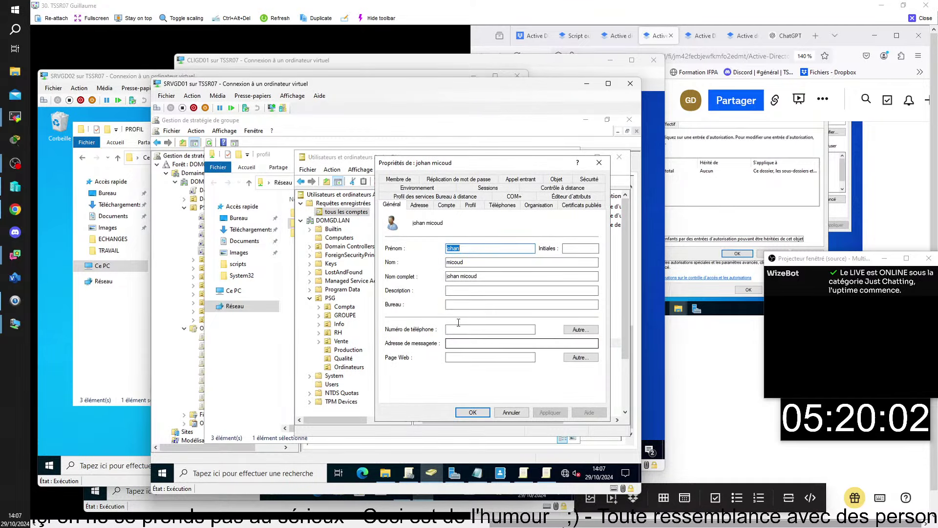
left_click(471, 205)
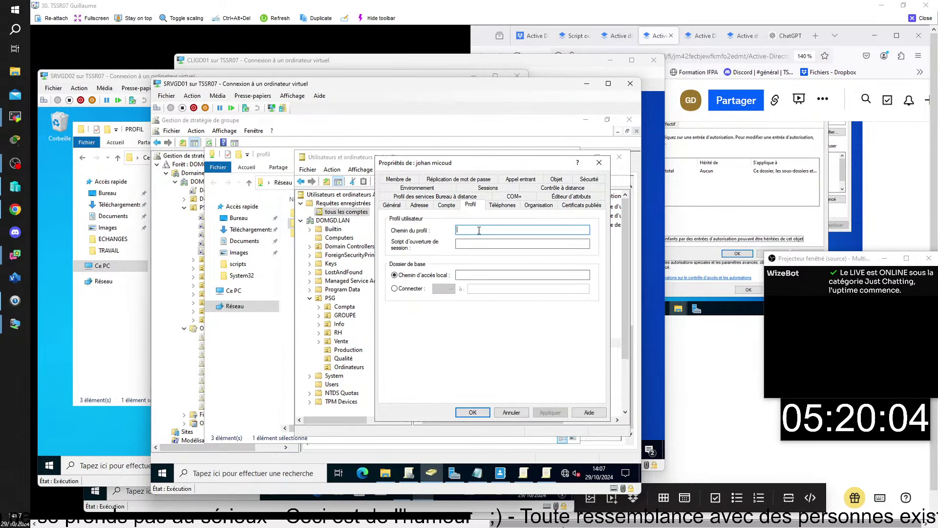
left_click(474, 413)
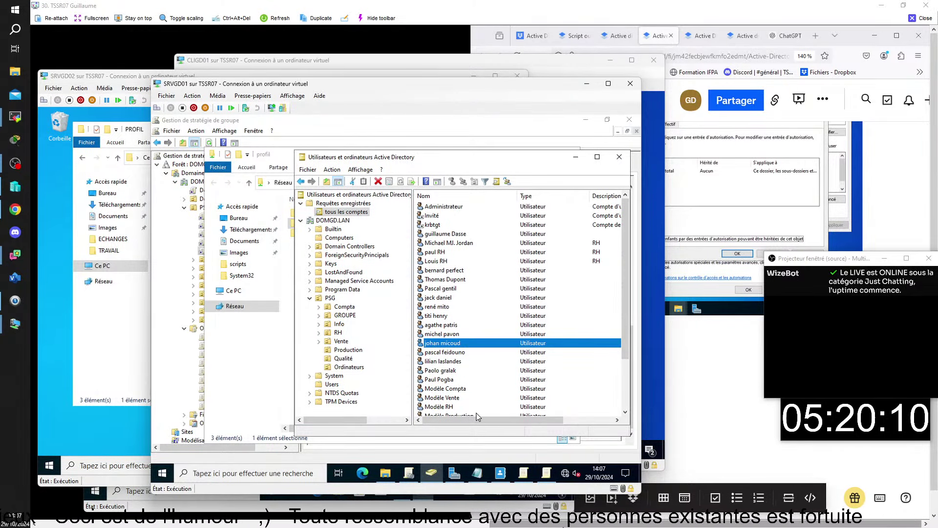
left_click(253, 60)
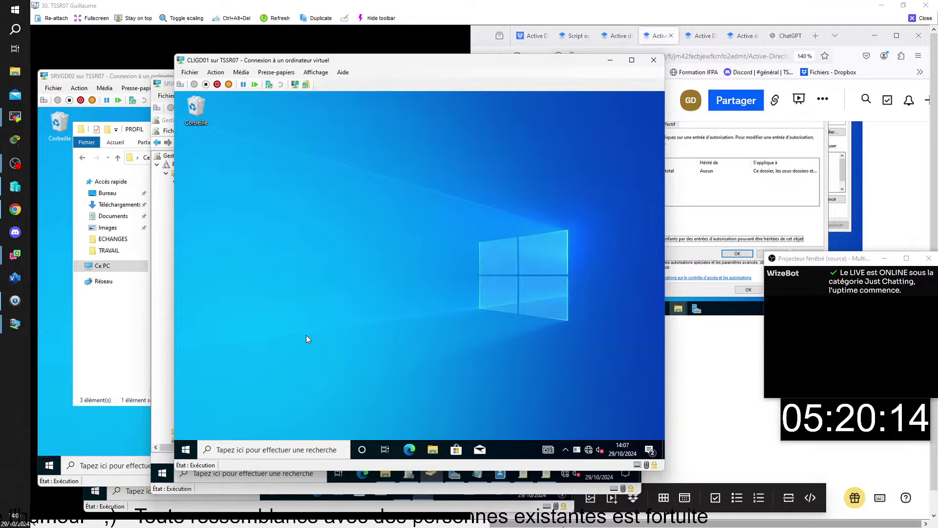
On CLIGD01, enter the server path \\srvgd02 in the Run box
key("super+r")
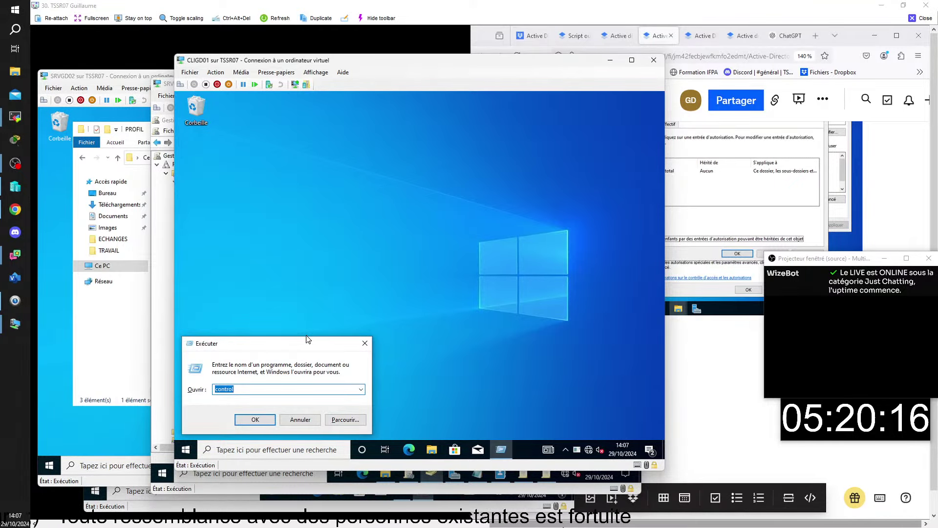
key("BackSpace")
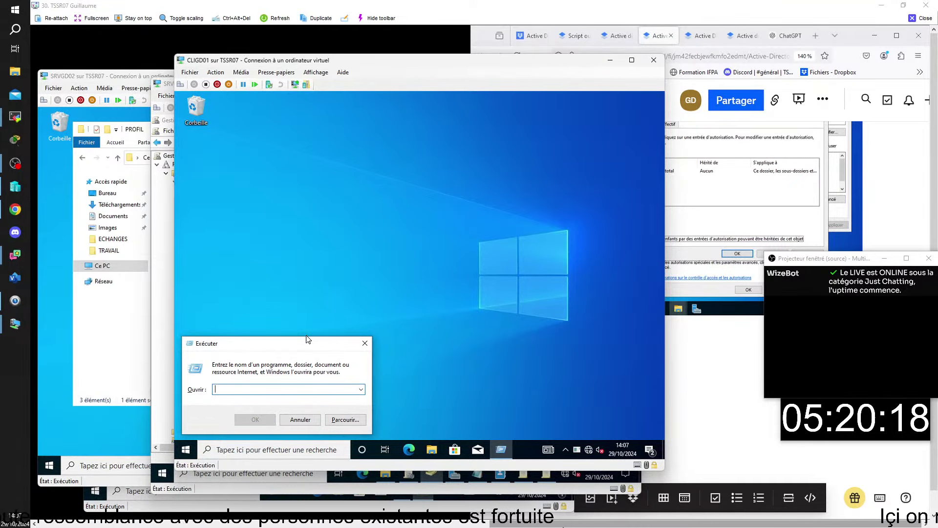
type("sn")
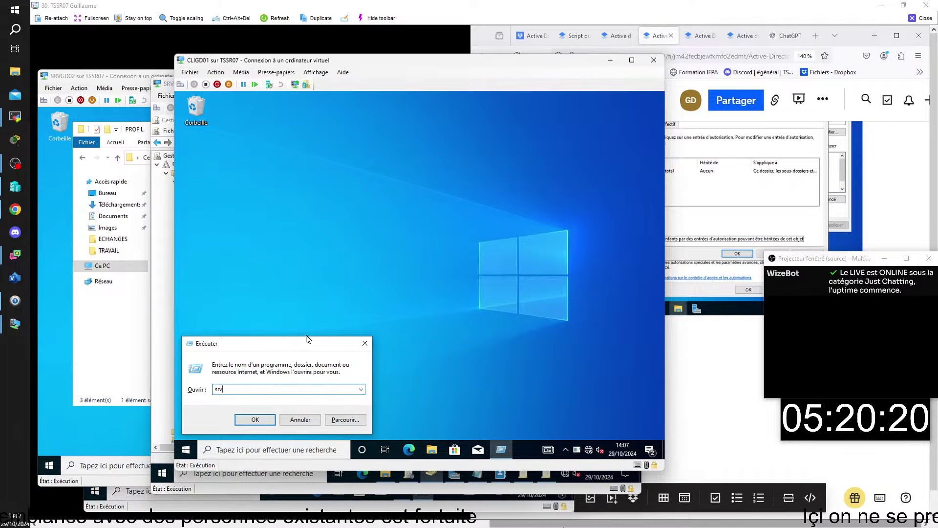
key("BackSpace")
key("BackSpace")
key("BackSpace")
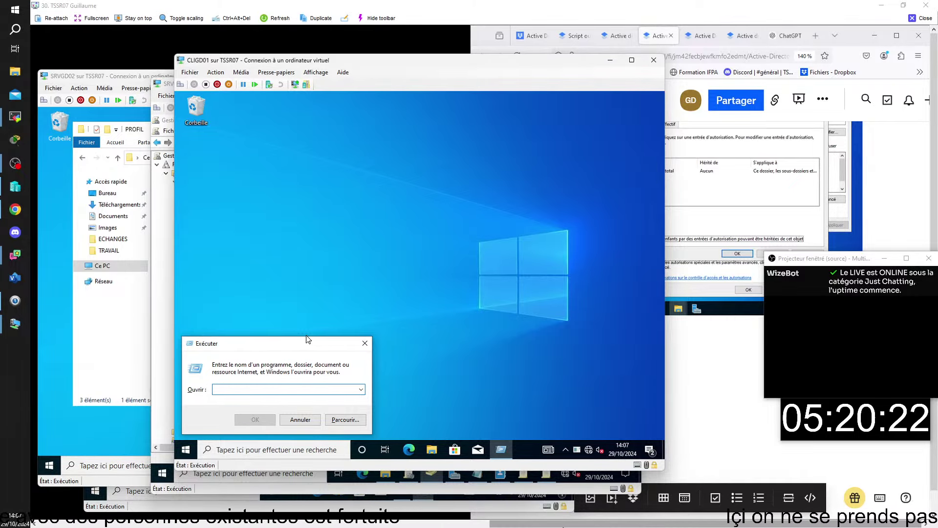
type("\\srg")
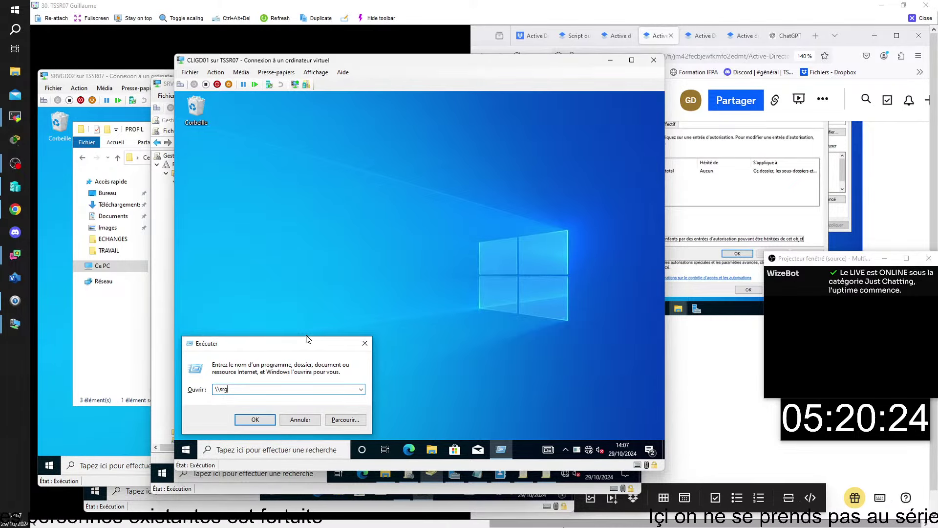
key("BackSpace")
type("vgd")
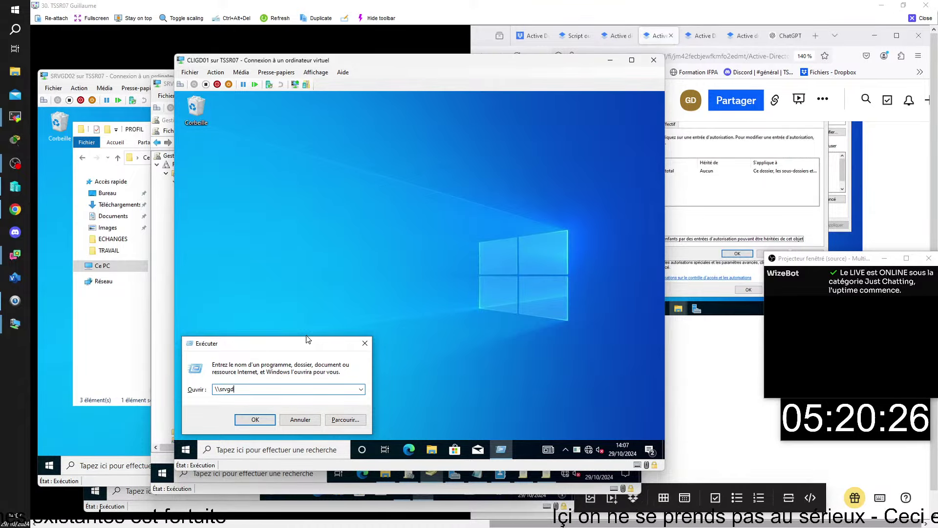
key("Down")
key("BackSpace")
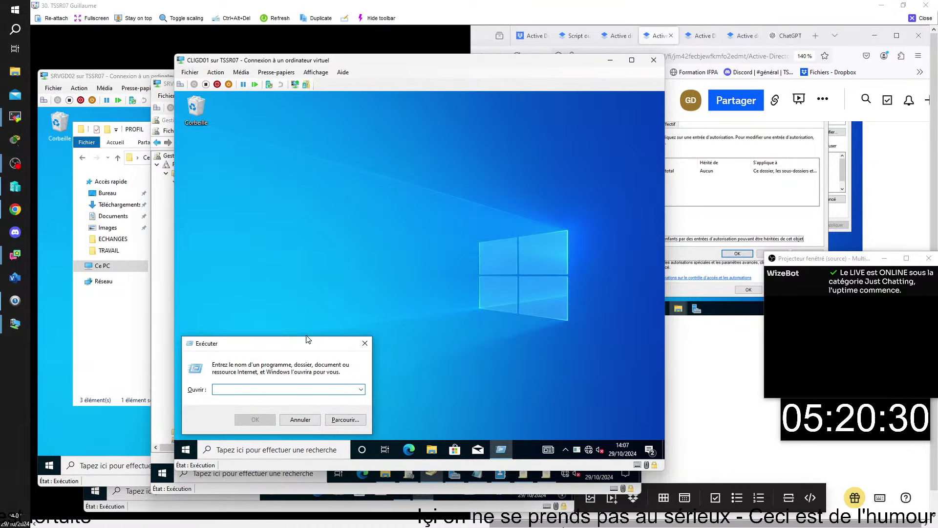
type("\\\\sr")
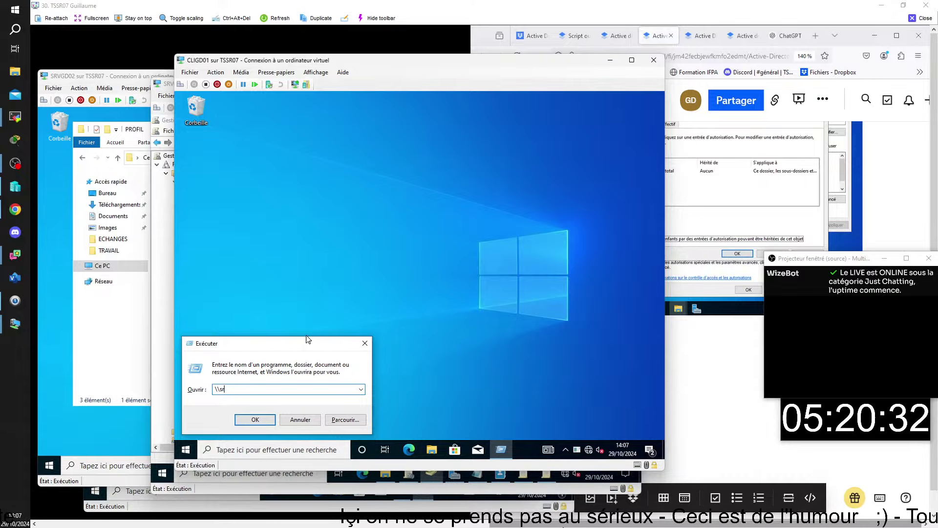
type("vgd")
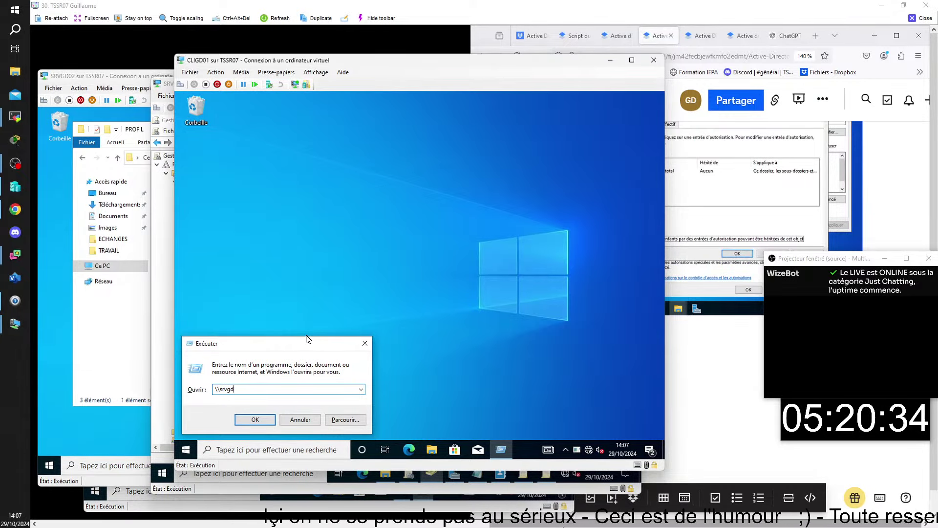
type("02")
Open \\srvgd02, enter the PROFIL share and create a new folder with the default name
key("Return")
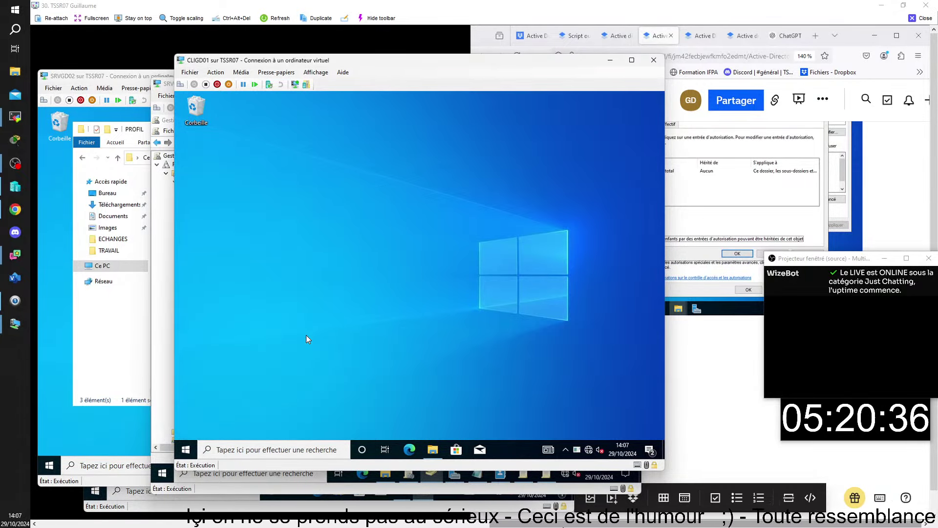
double_click(375, 199)
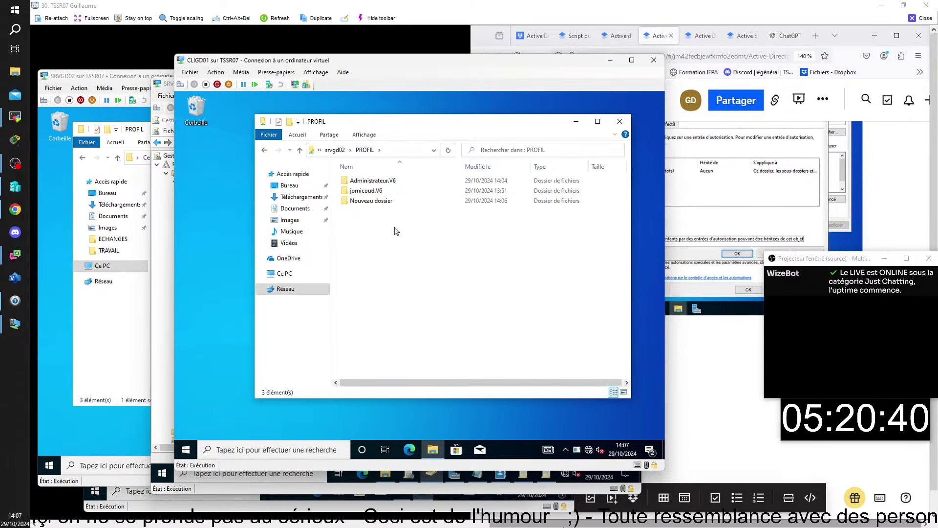
right_click(392, 218)
mouse_move(452, 309)
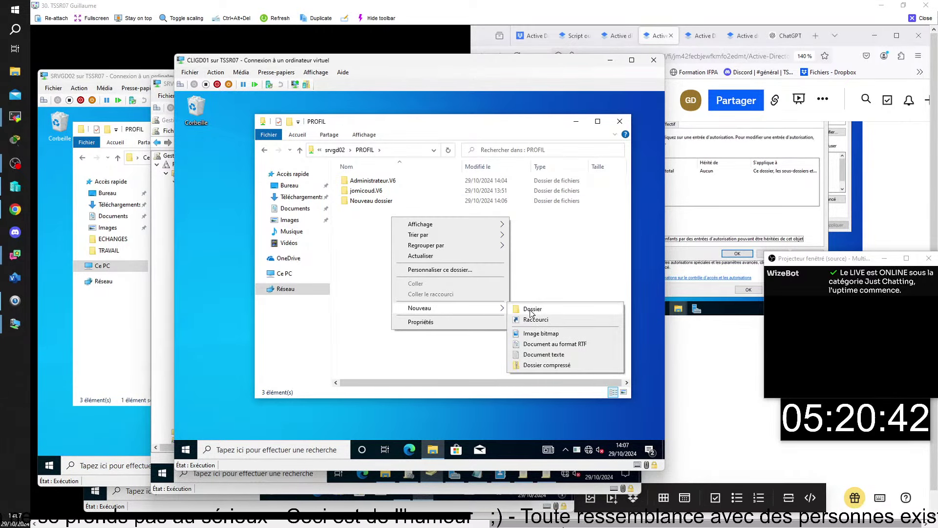
left_click(531, 310)
key("Return")
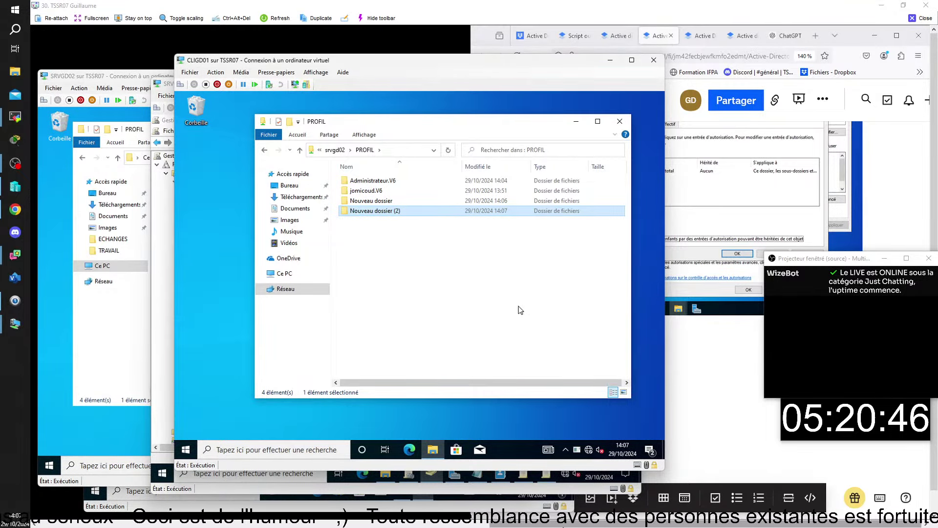
left_click(380, 192)
double_click(380, 190)
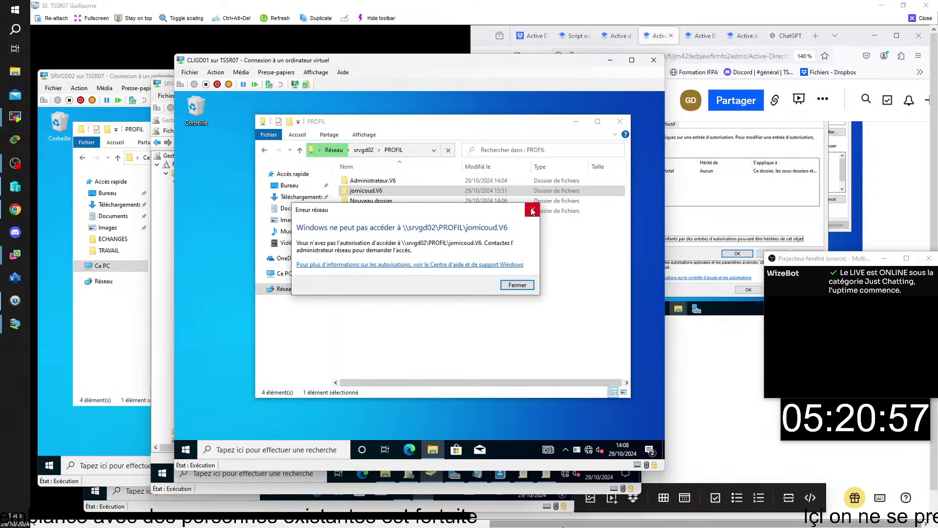
left_click(532, 210)
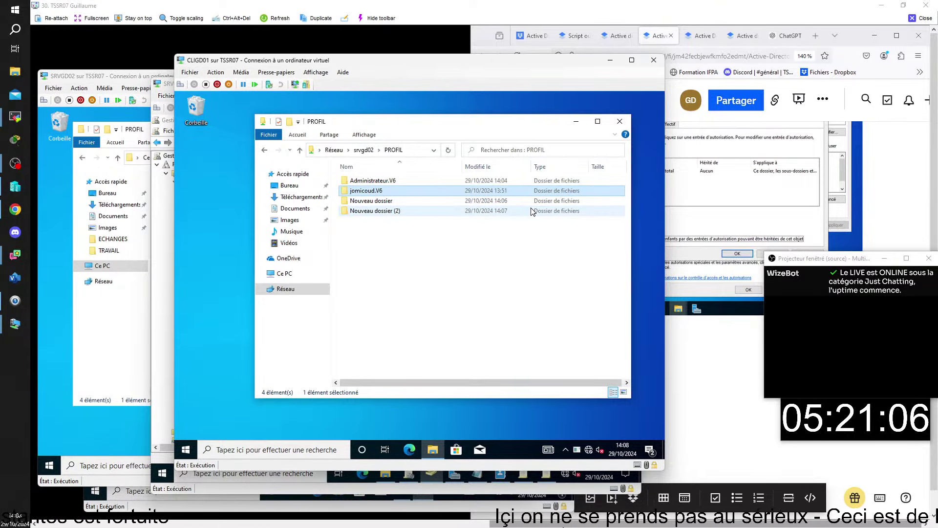
Return to the CLIGD01 window, minimise the PROFIL folder and bring up the Start menu
left_click(167, 86)
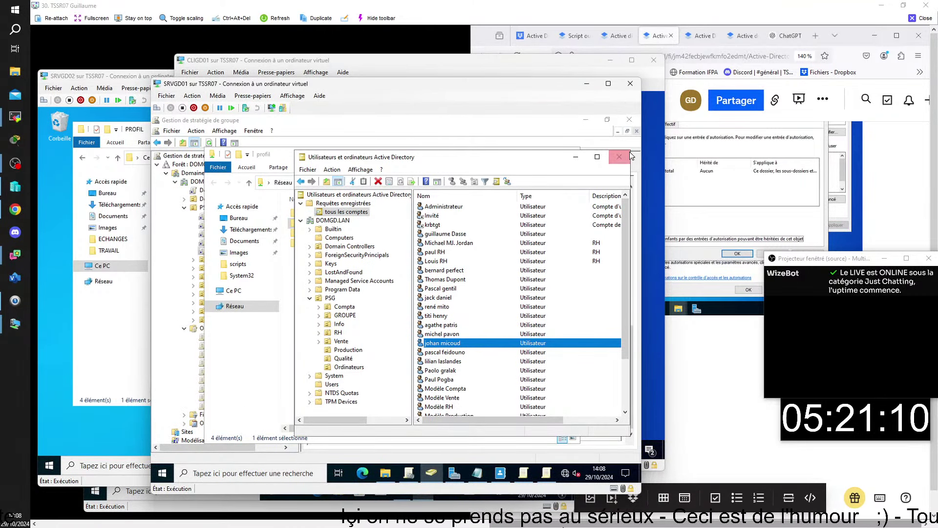
left_click(649, 157)
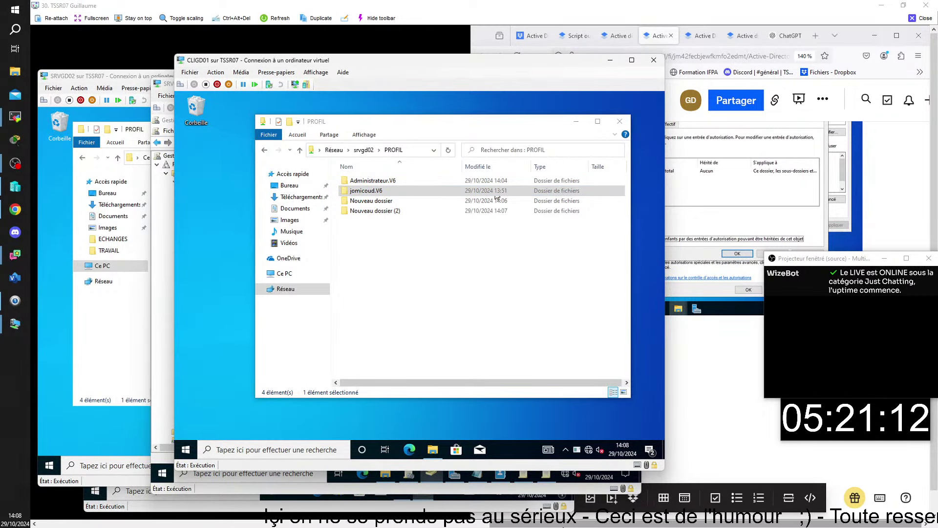
left_click(576, 121)
left_click(194, 442)
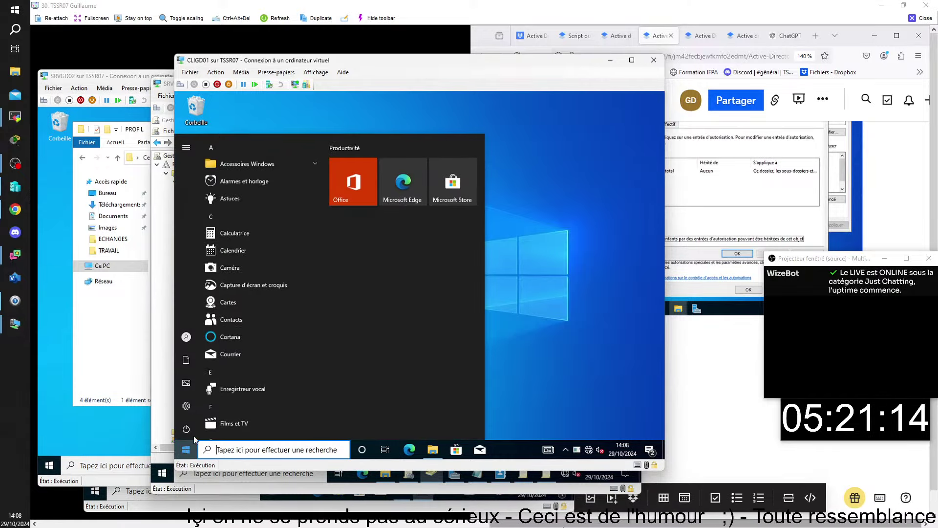
Sign the current user out of CLIGD01 via the Start menu account options
mouse_move(190, 343)
left_click(223, 337)
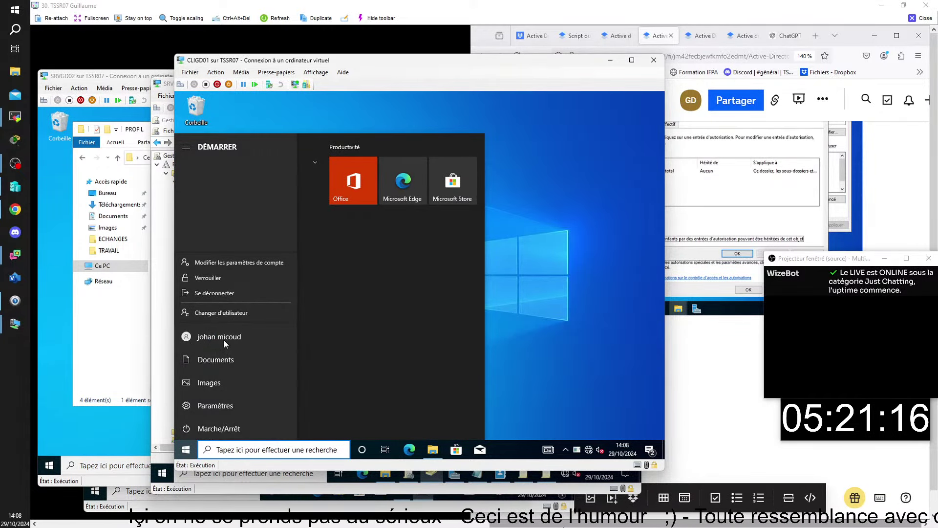
left_click(224, 293)
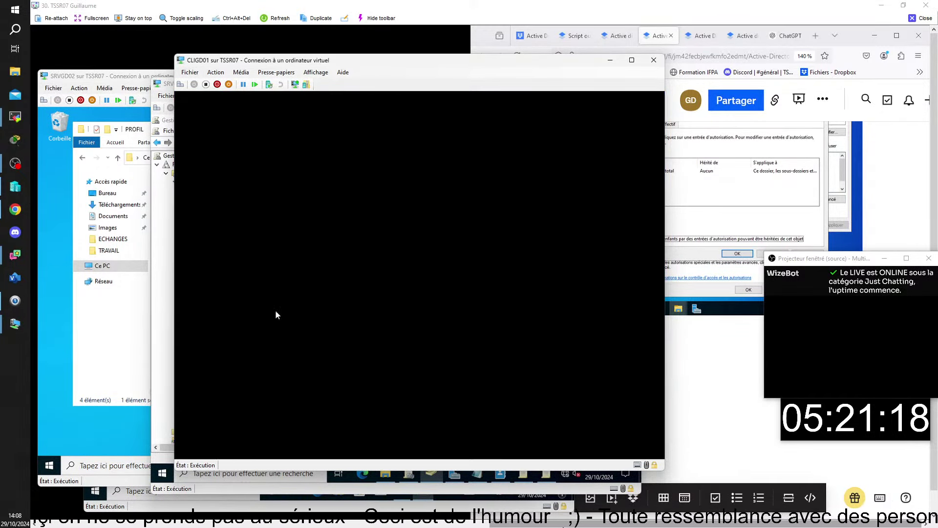
At the sign-in screen, choose Autre utilisateur and log in with another domain user's credentials
left_click(396, 317)
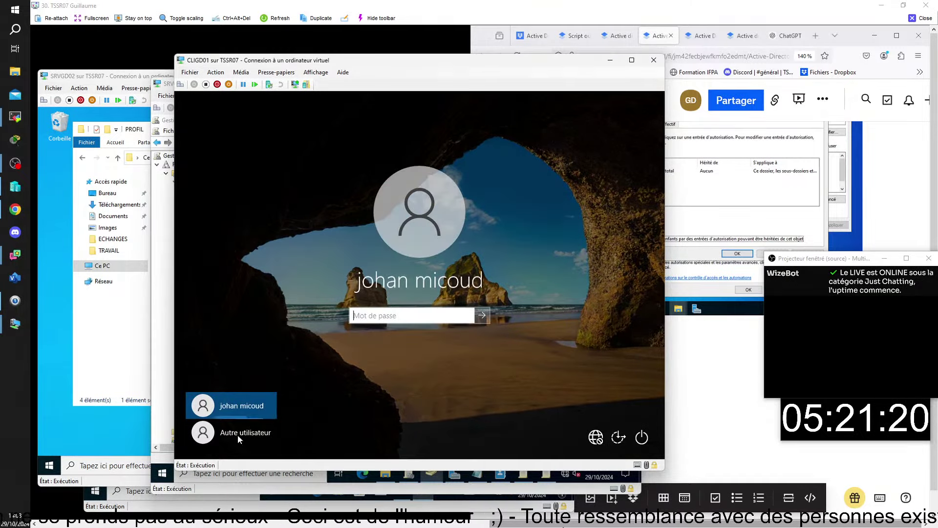
left_click(239, 436)
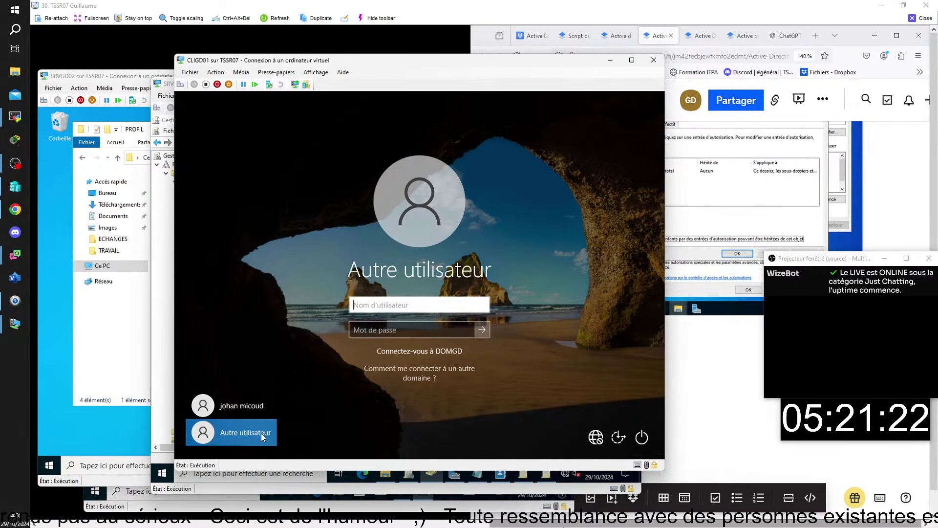
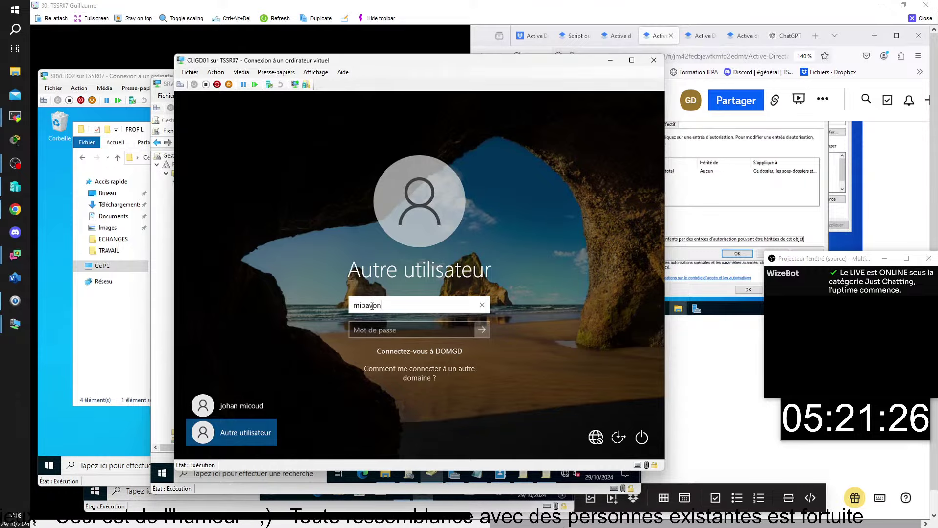
left_click(413, 336)
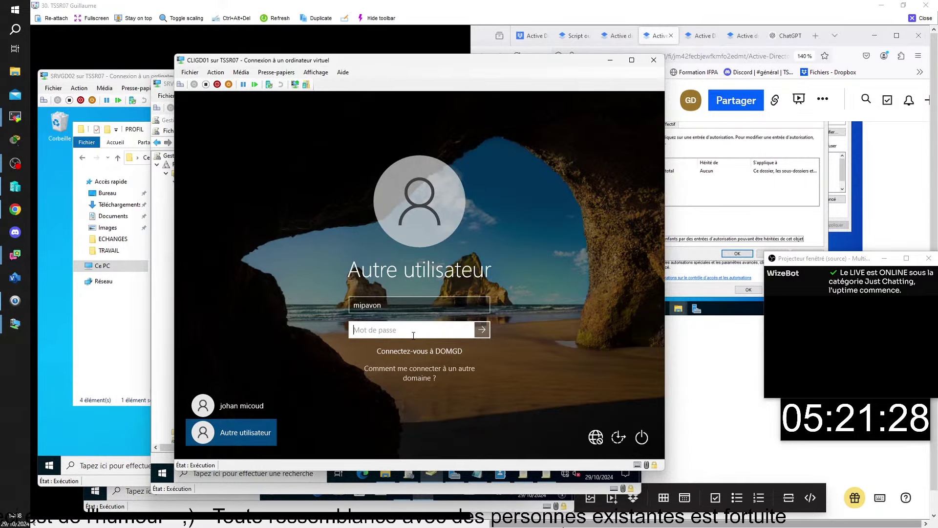
type("********")
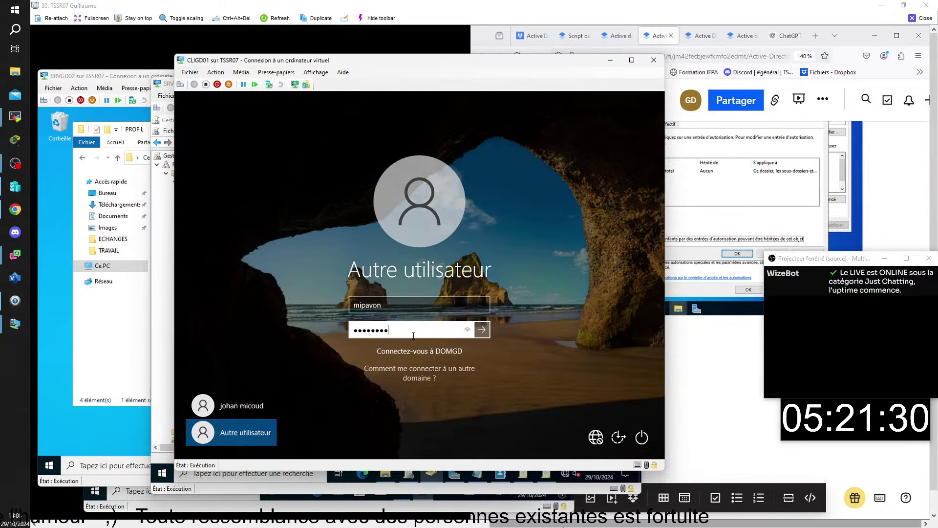
key("Return")
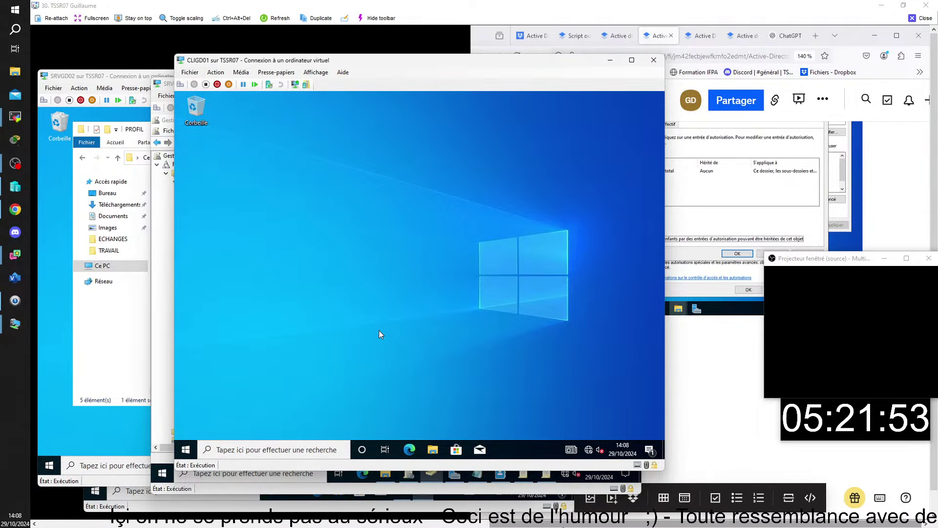
Create a new folder on the desktop and rename it FCGB
right_click(195, 145)
mouse_move(282, 211)
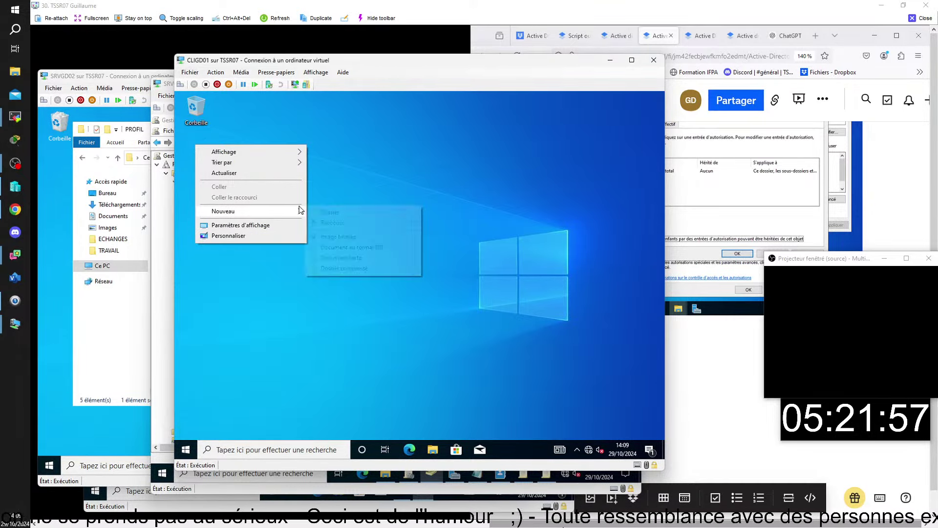
left_click(360, 213)
key("Return")
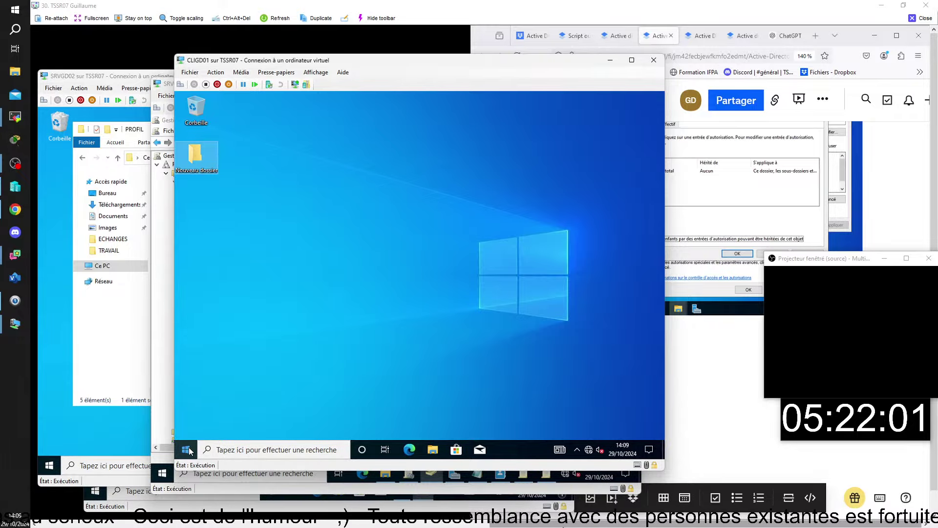
right_click(195, 163)
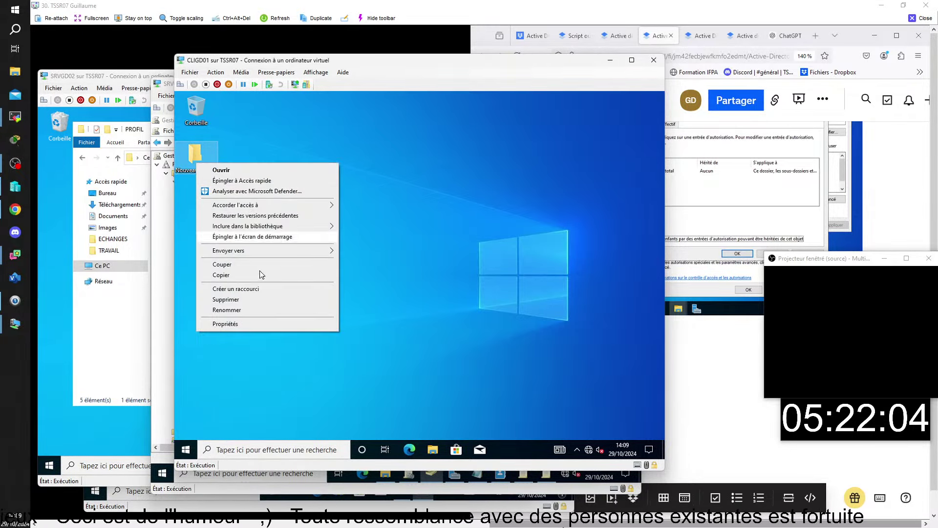
left_click(298, 310)
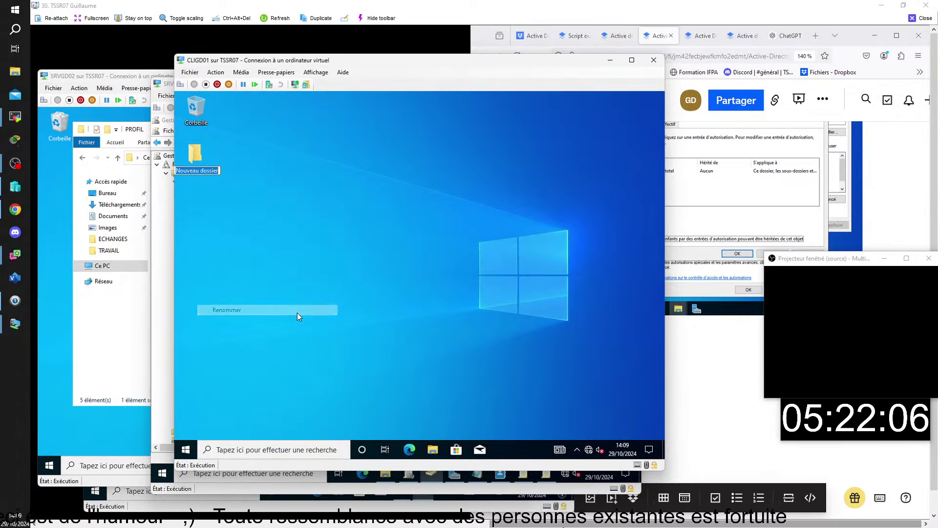
key("BackSpace")
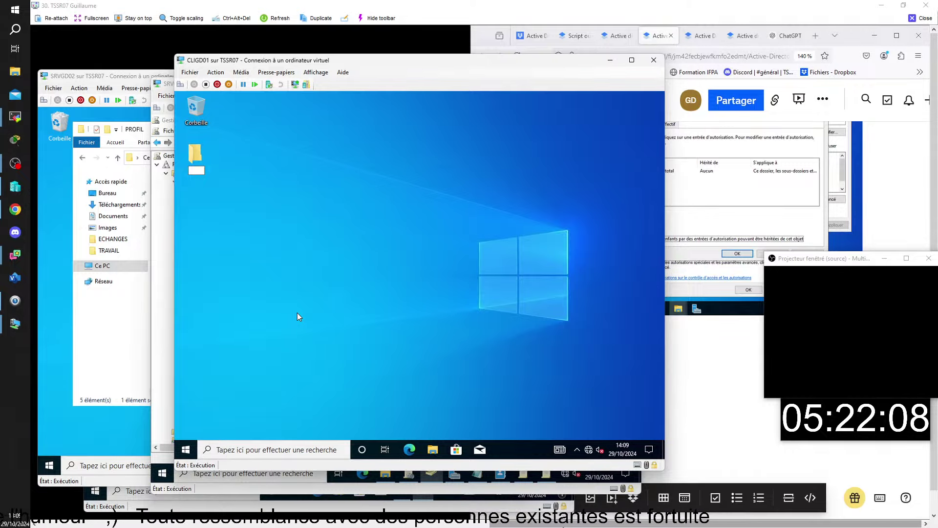
type("FCGB")
key("Return")
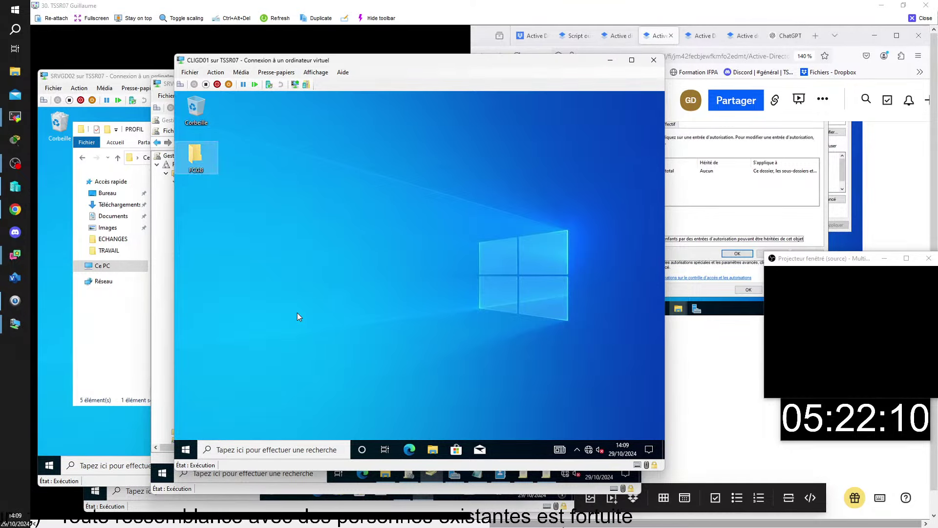
Sign the user out of CLIGD01 and bring the SRVGD02 window forward
left_click(186, 449)
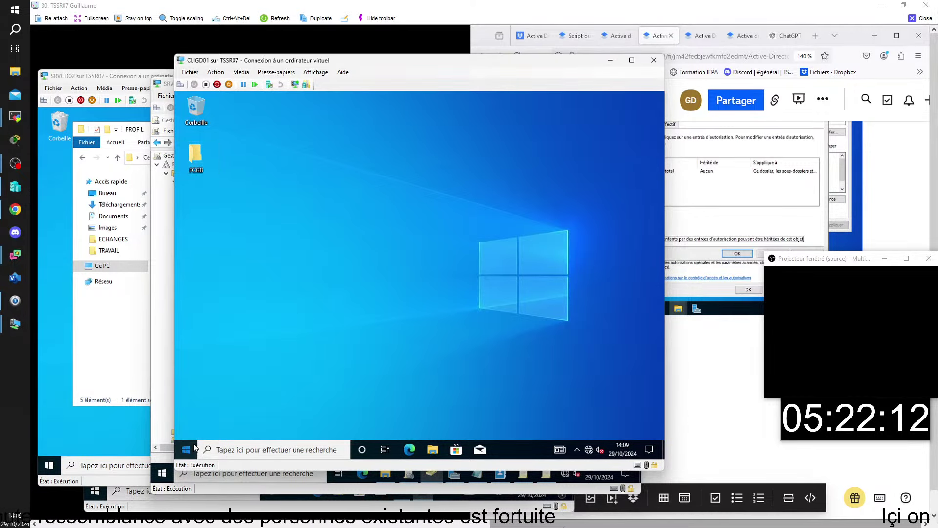
left_click(187, 337)
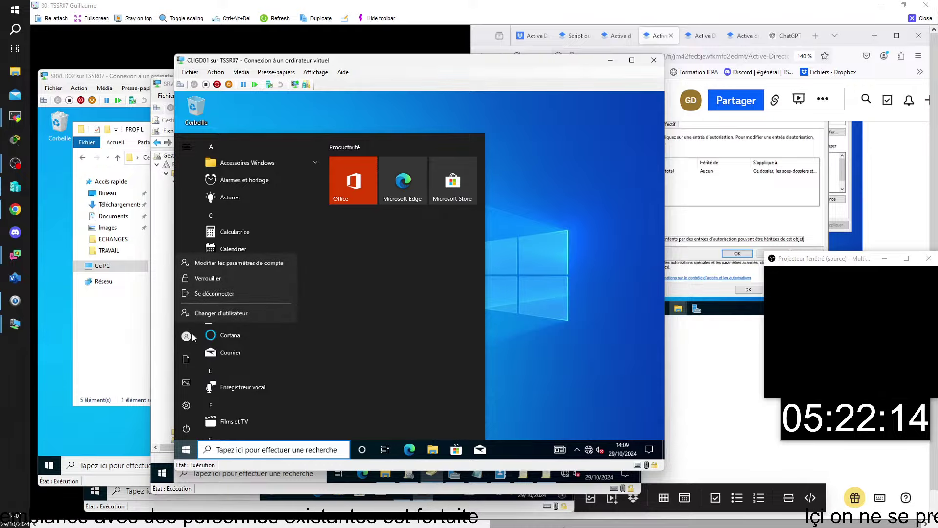
left_click(224, 293)
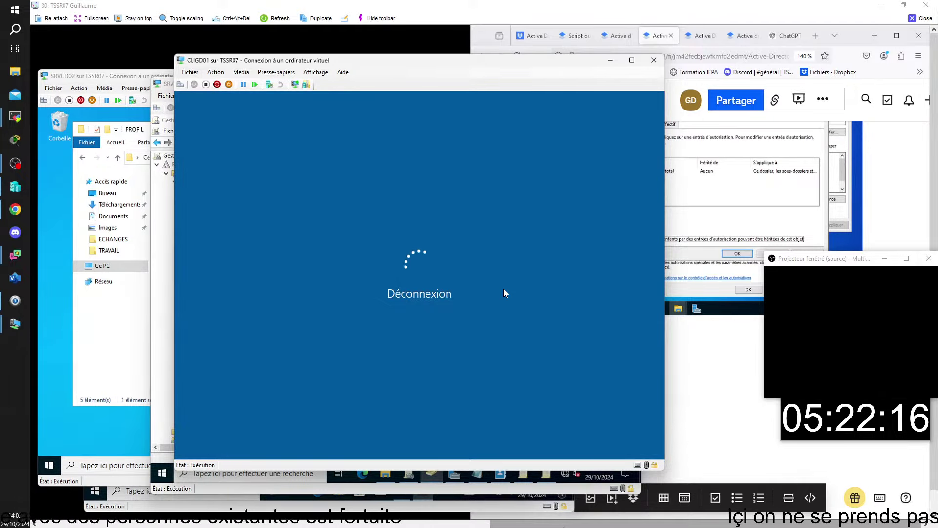
left_click(92, 186)
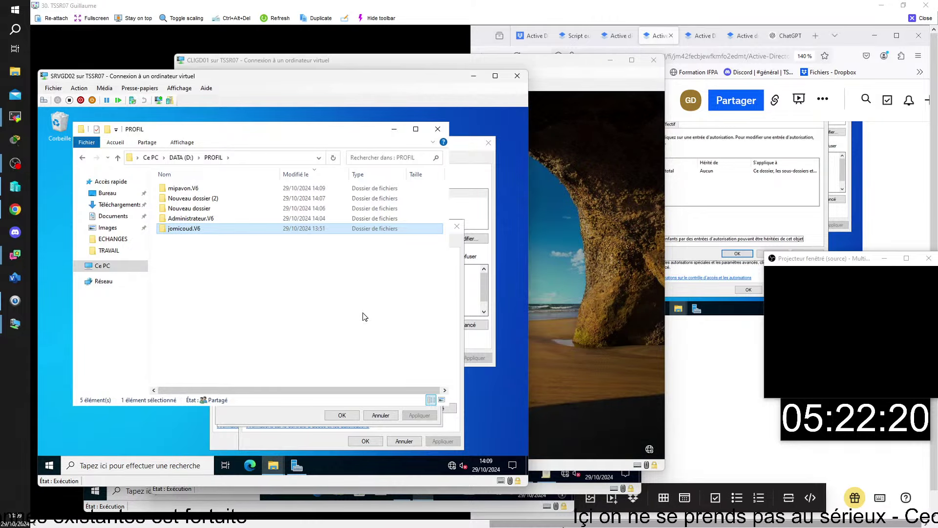
Check for FCGB on the .V6 profile's desktop, then open the .V6 folder's Propriétés
left_click(199, 188)
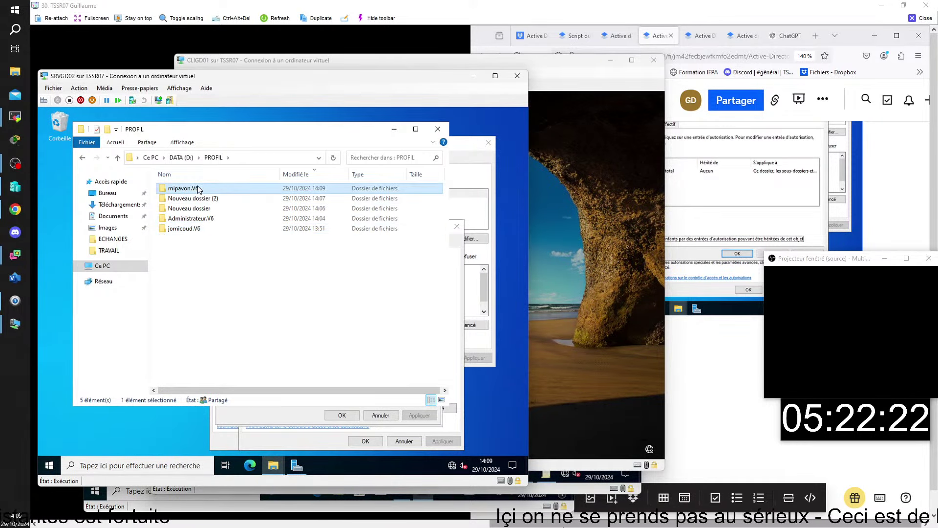
double_click(199, 190)
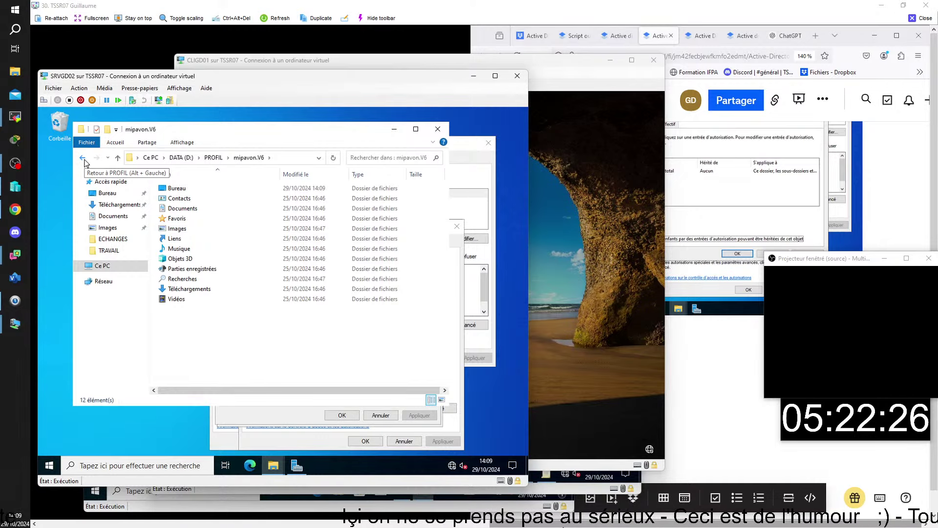
double_click(176, 188)
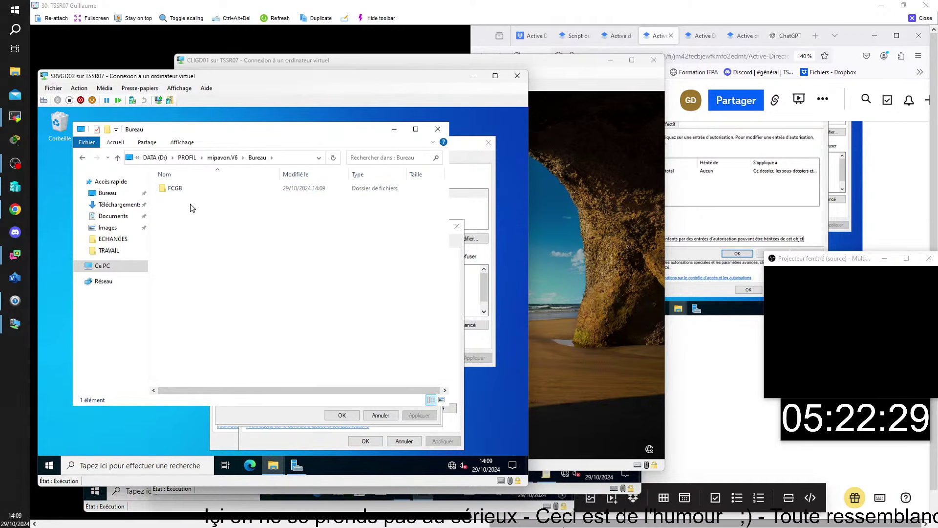
double_click(84, 158)
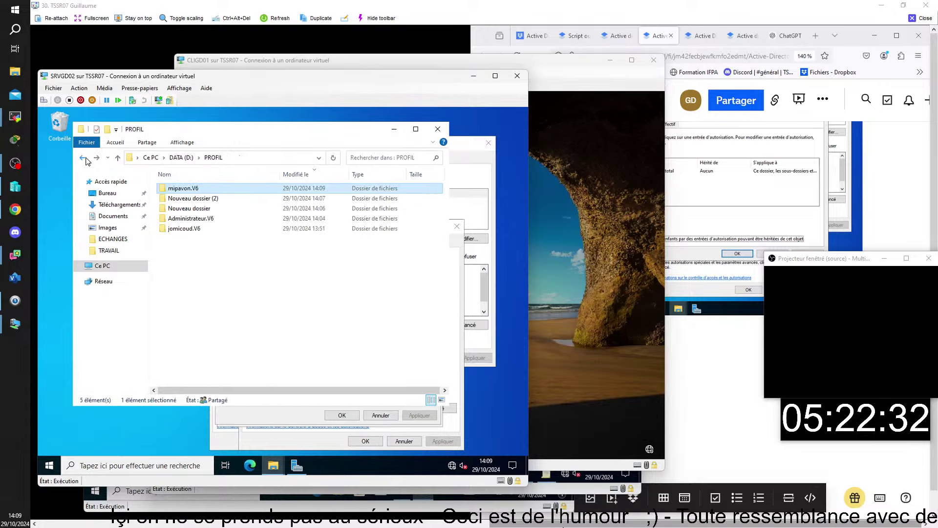
right_click(194, 190)
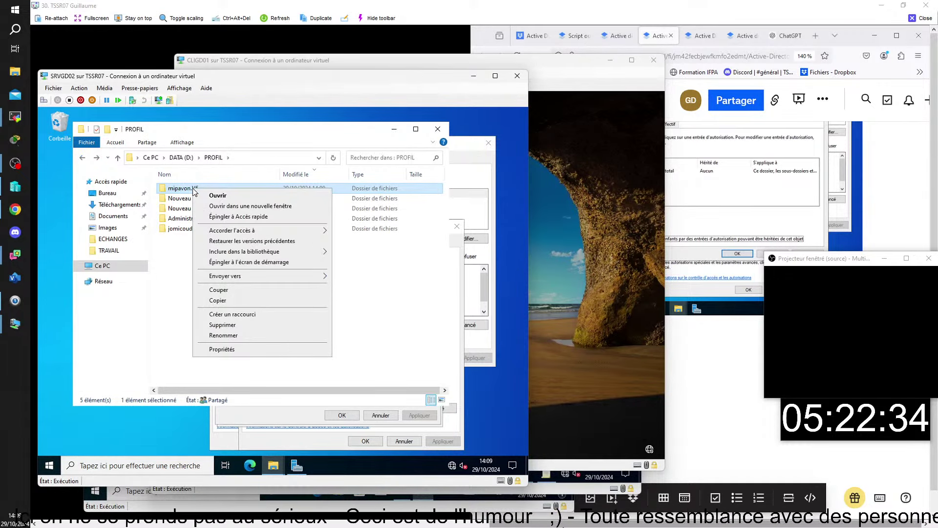
left_click(267, 353)
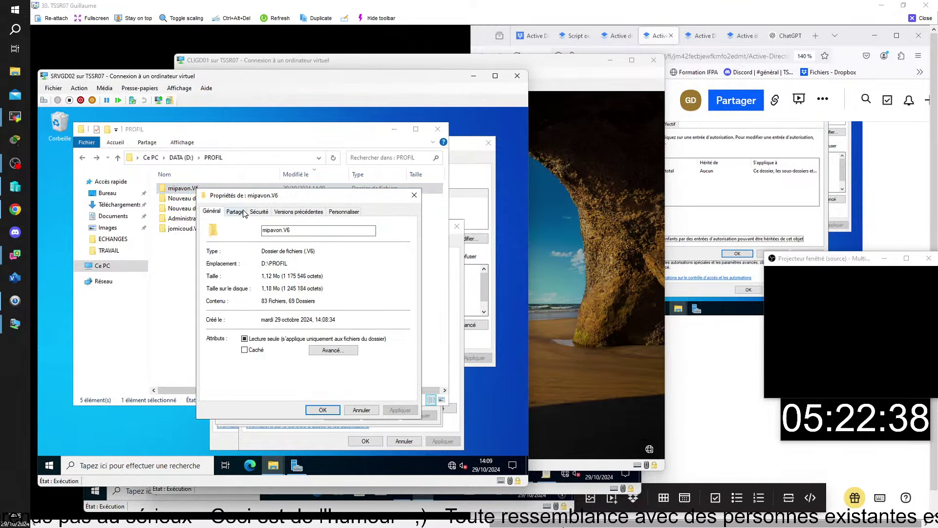
Review the user and Administrateurs permissions on the Sécurité tab, then open Avancé
left_click(259, 211)
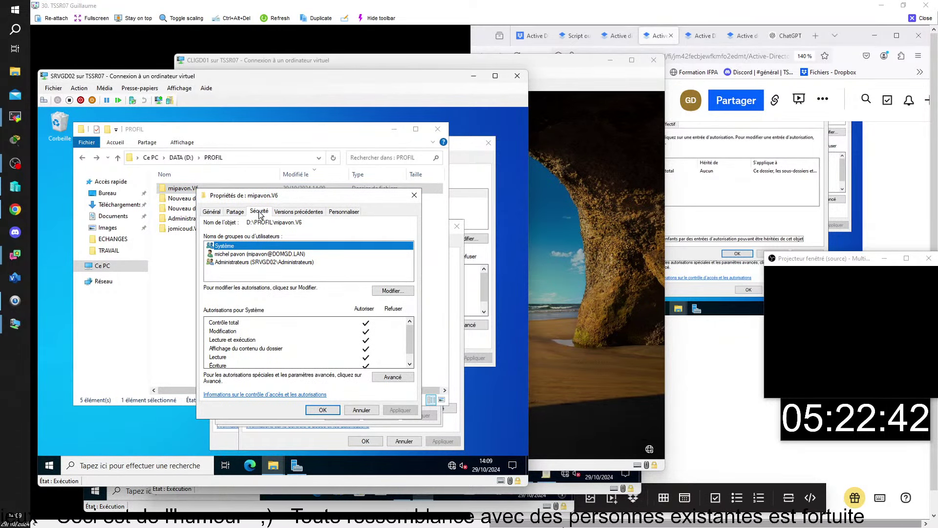
left_click_drag(318, 195, 314, 178)
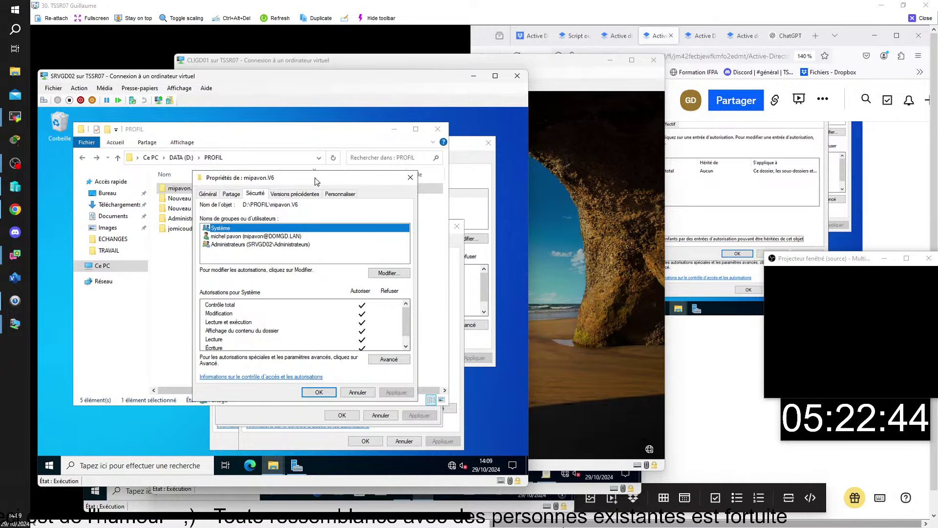
left_click(242, 237)
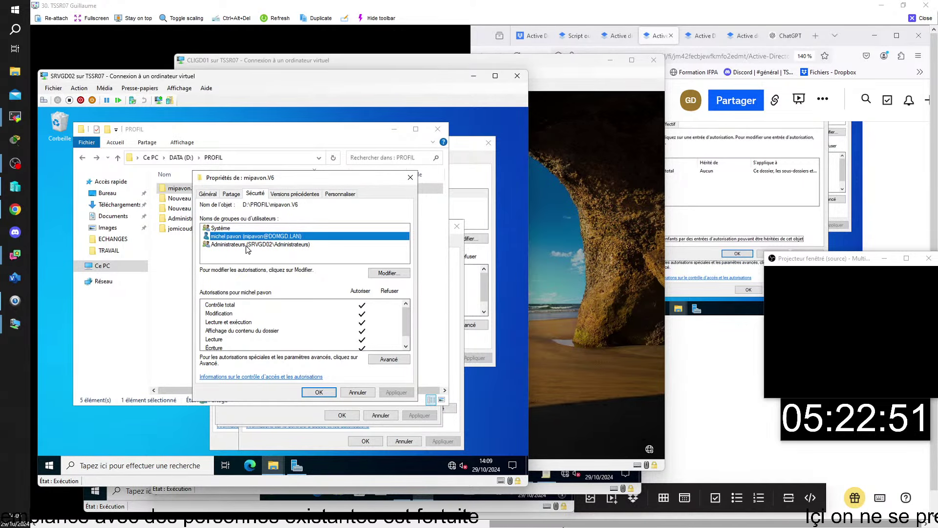
left_click(246, 244)
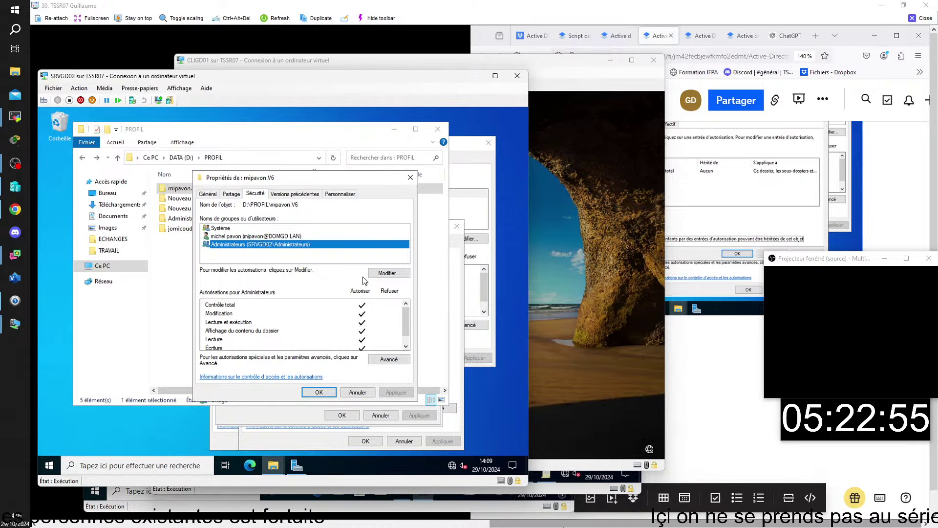
left_click(390, 358)
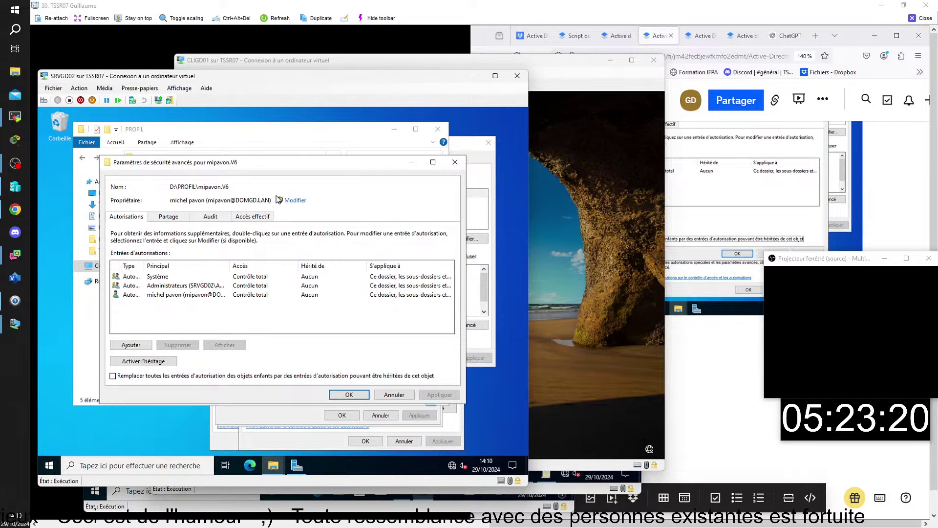
key("alt+Tab")
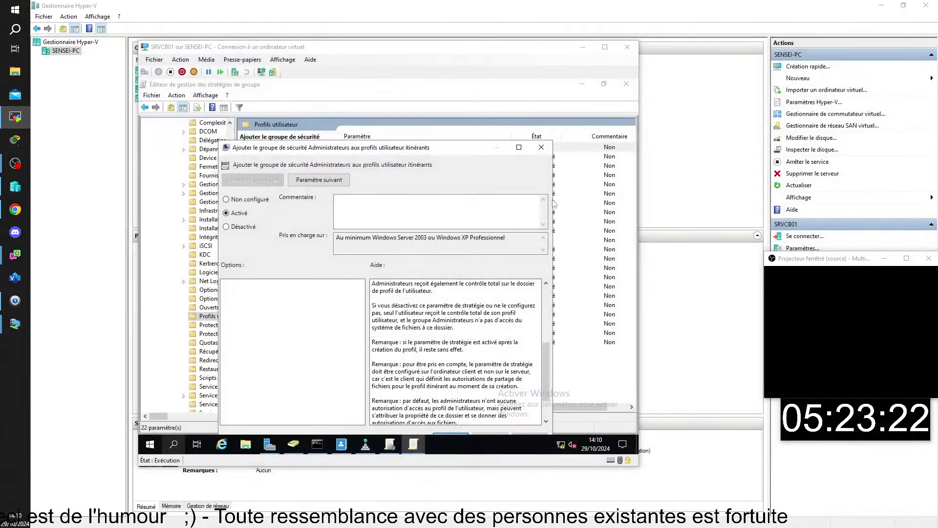
Close the administrators roaming-profile setting and the GPO editor, then switch sessions
left_click(542, 147)
left_click(626, 85)
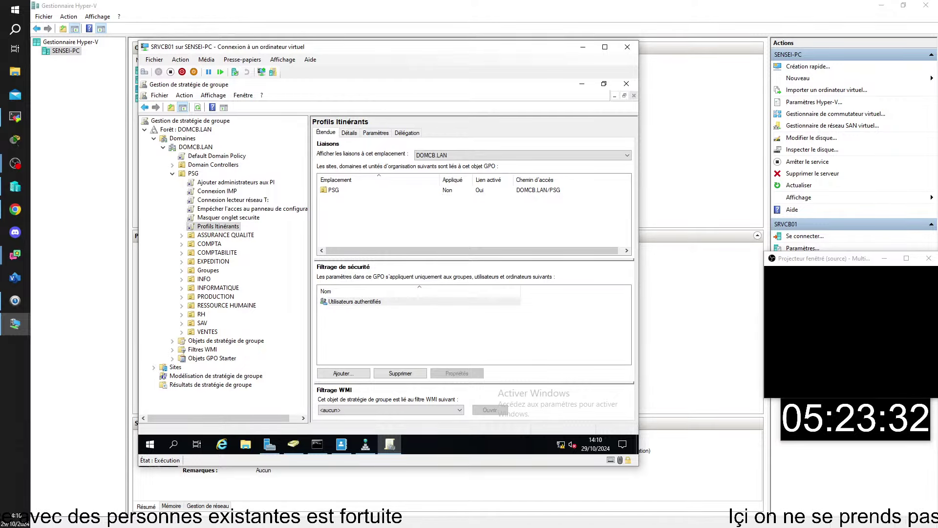
key("alt+Tab")
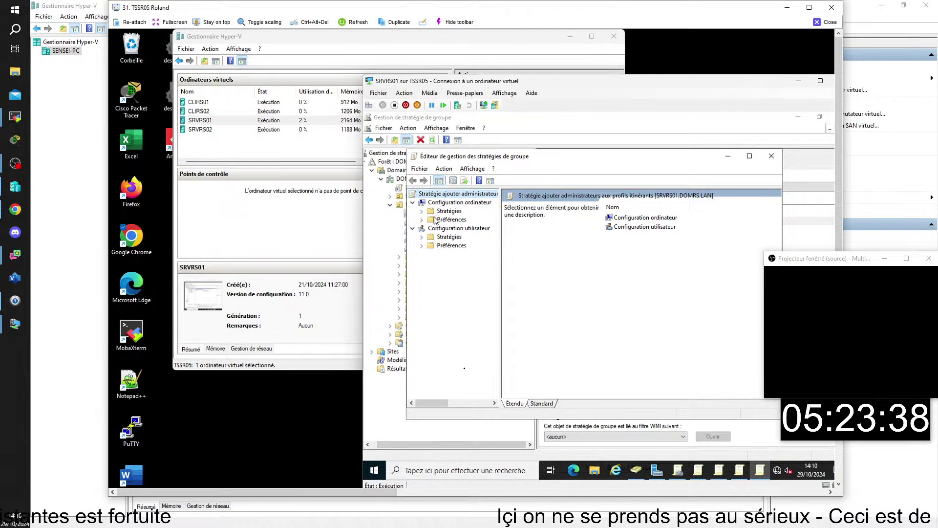
Check the User Profiles roaming path setting \\SRVRS02\PROFILS\%USERNAME%, confirm it and close the editor
left_click(422, 211)
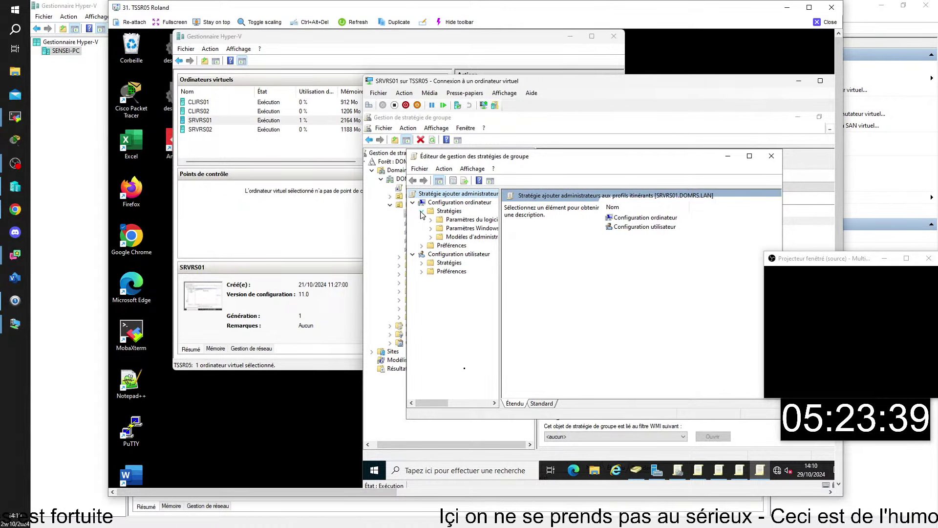
left_click(430, 237)
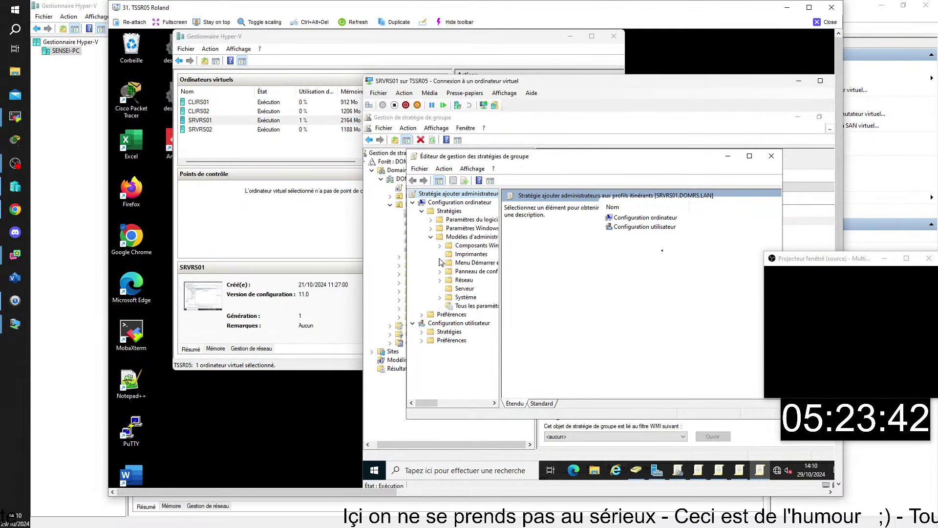
left_click(809, 7)
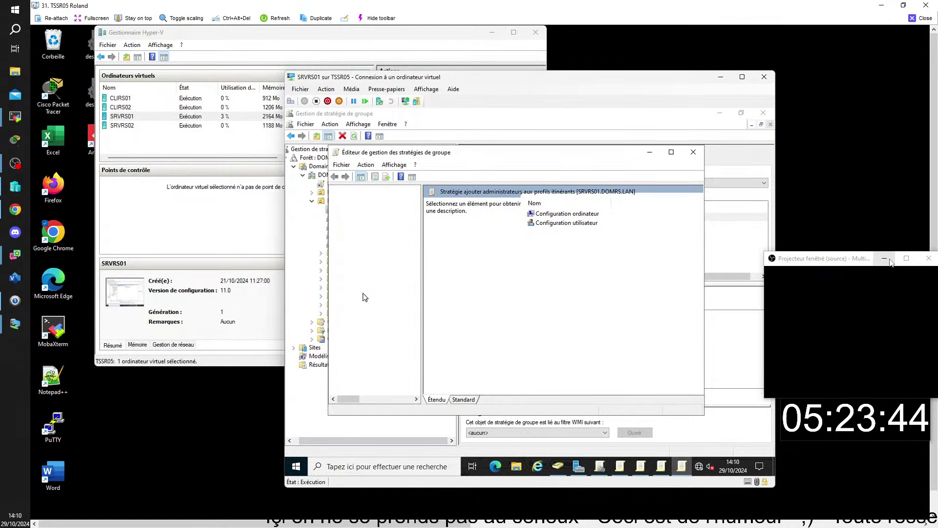
scroll(388, 347, "down", 6)
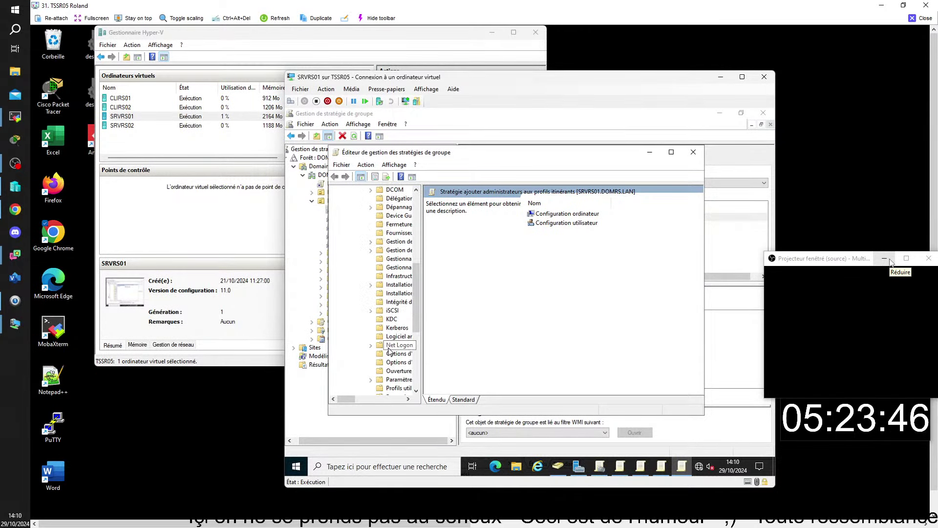
left_click(406, 336)
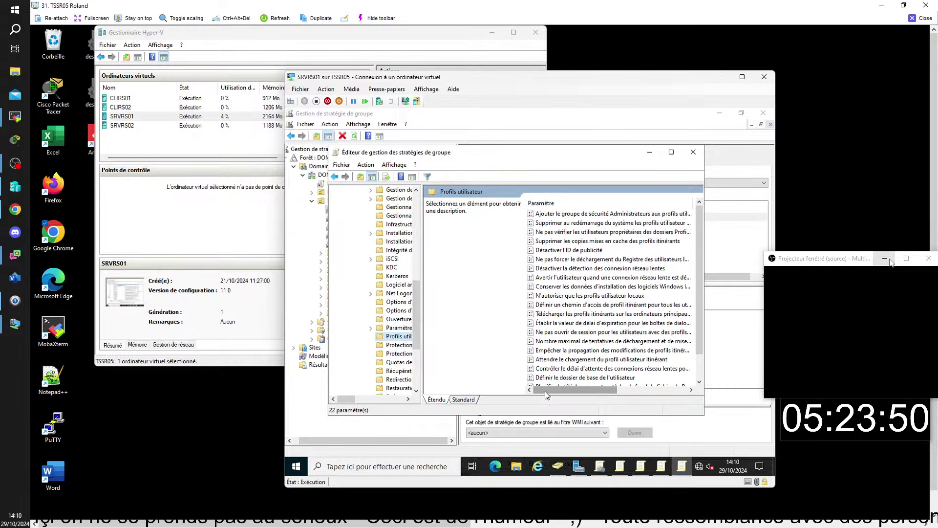
left_click(456, 400)
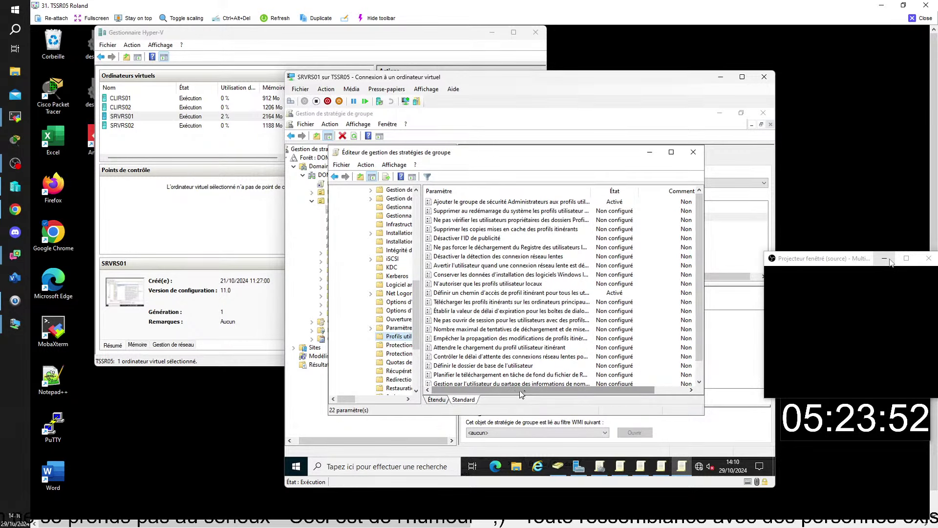
mouse_move(509, 392)
left_mouse_down()
mouse_move(528, 394)
mouse_move(509, 394)
left_mouse_up()
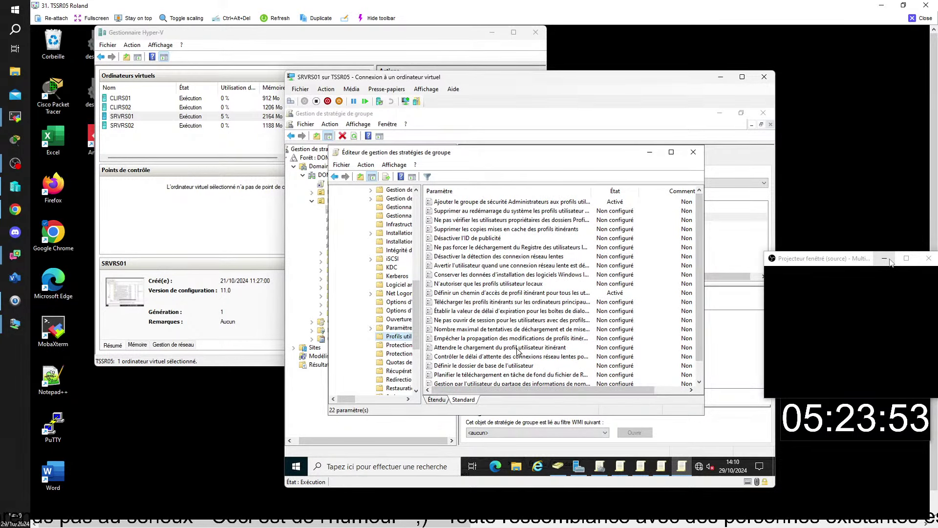
double_click(517, 295)
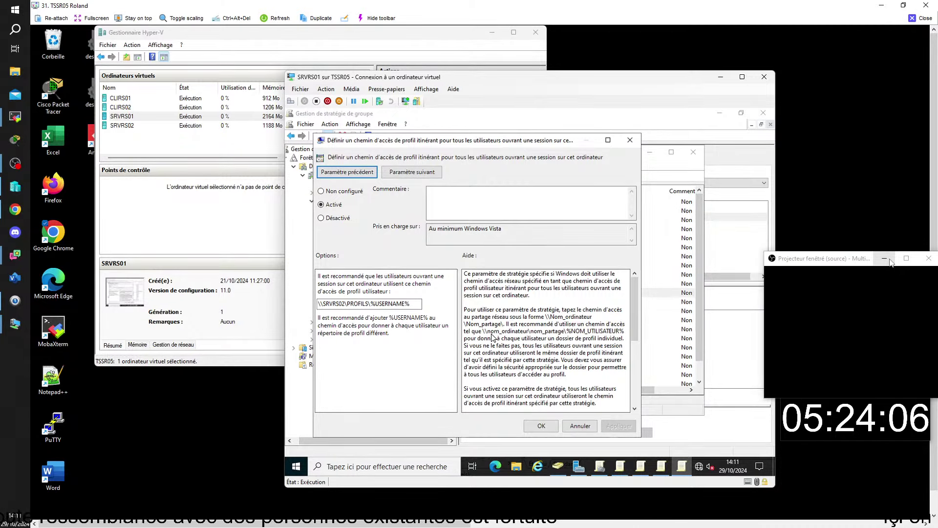
left_click(542, 426)
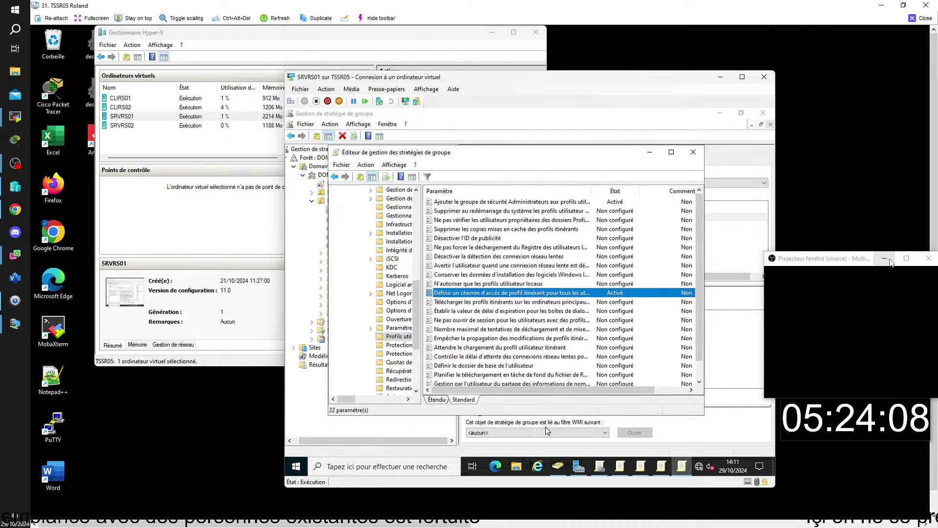
left_click(694, 153)
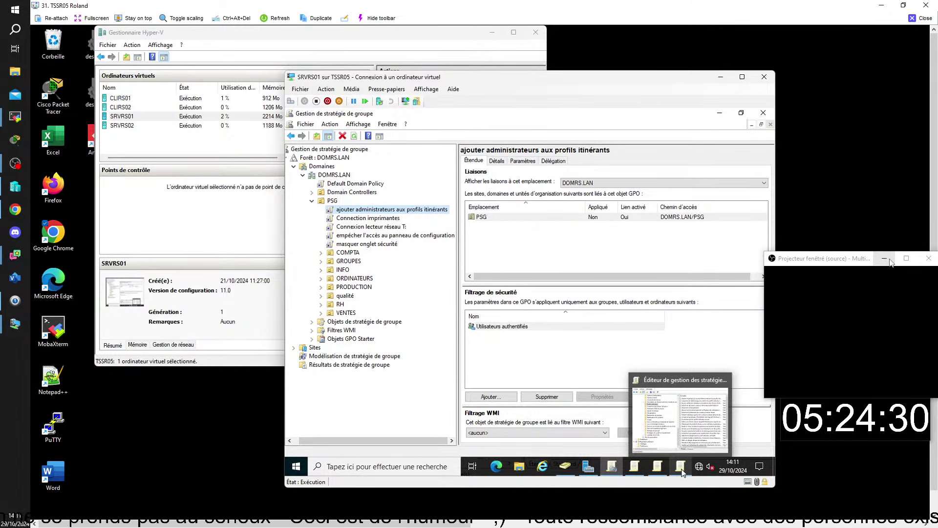
In Active Directory Users and Computers, select PSG > ORDINATEURS to list CLIRS01 and CLIRS02
mouse_move(640, 472)
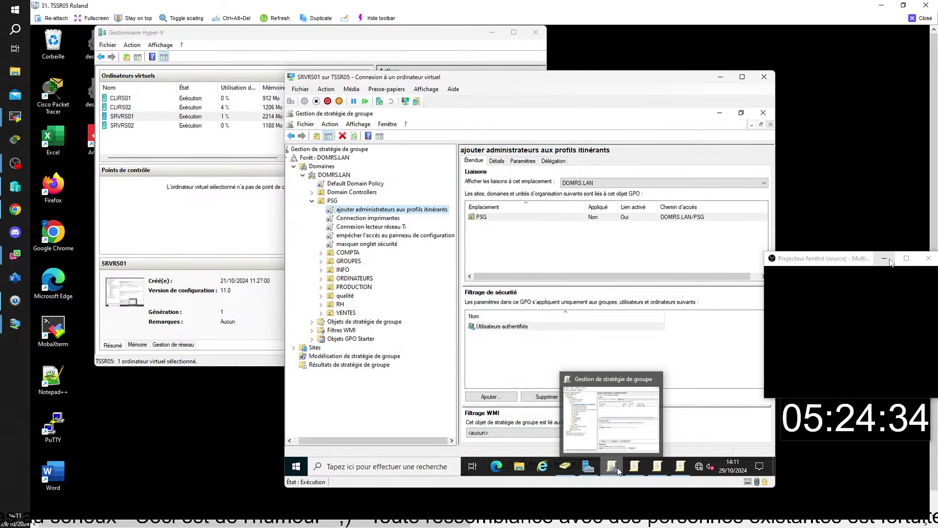
left_click(565, 467)
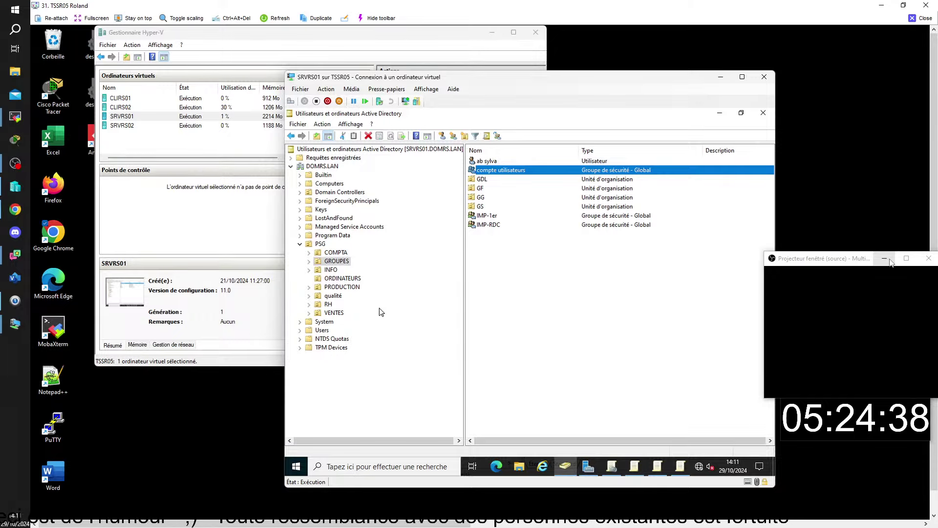
left_click(348, 280)
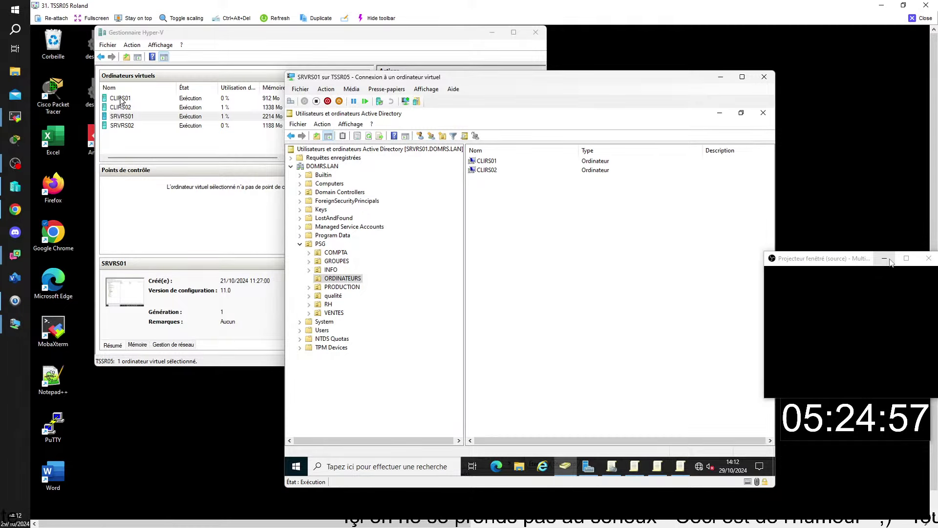
Connect to CLIRS01 and sign in as domrs\administrateur with the account password
double_click(120, 99)
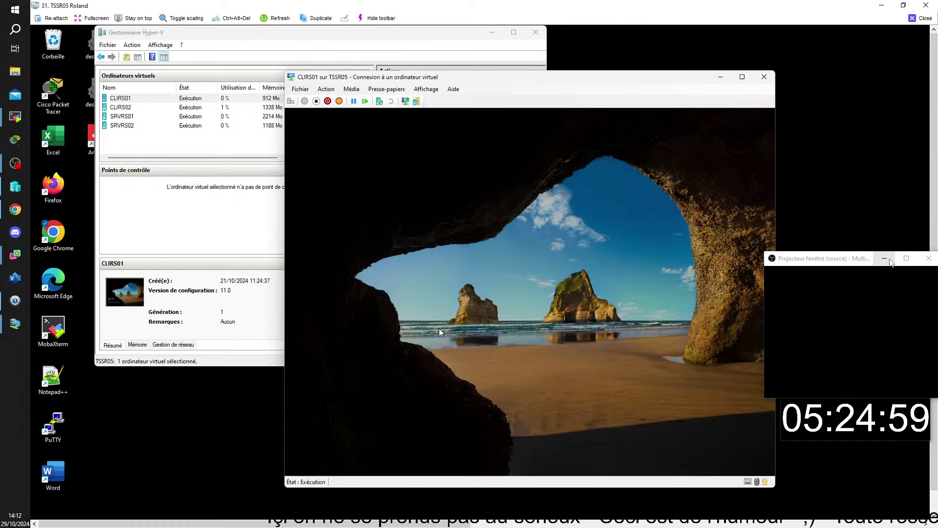
left_click(440, 333)
left_click(327, 455)
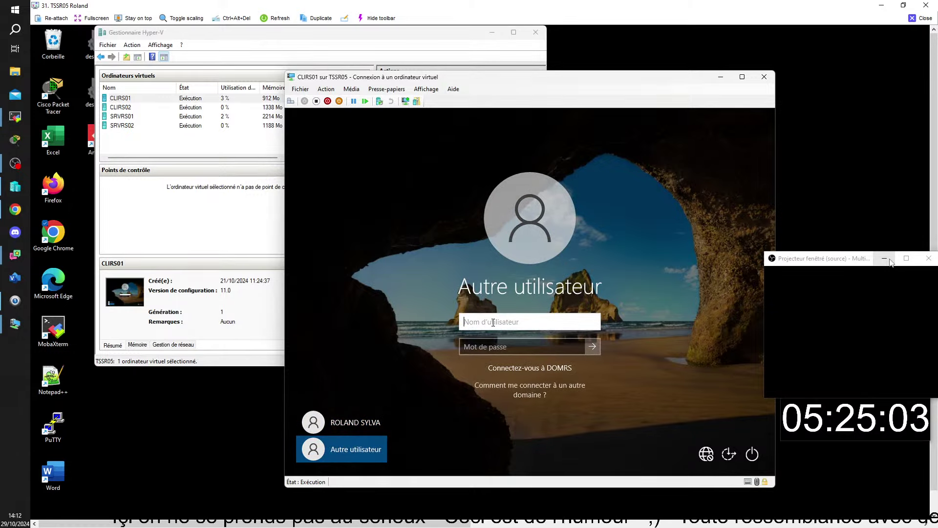
type("domr")
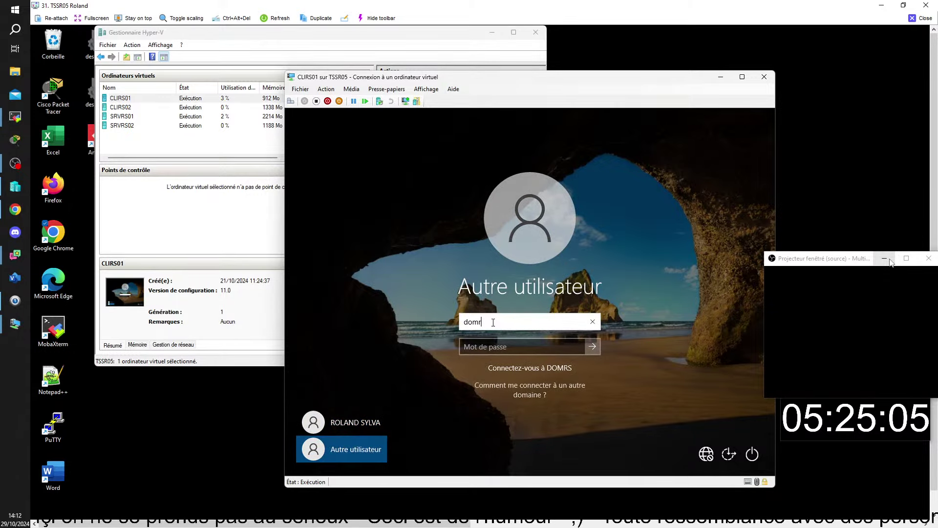
type("s\\")
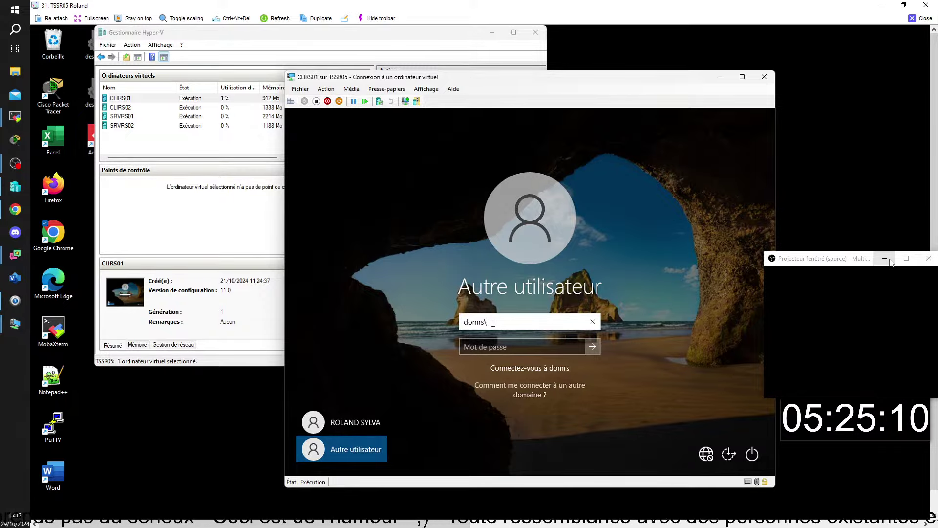
type("ad")
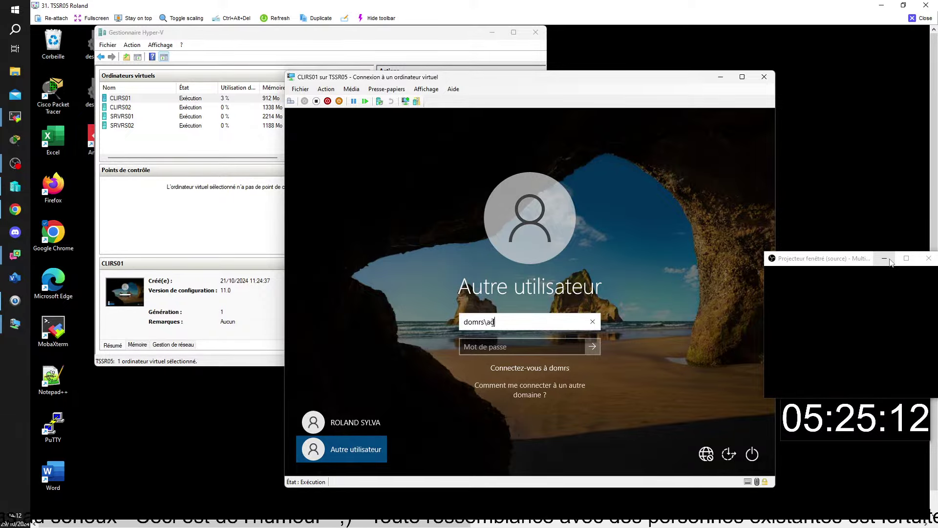
type("minist")
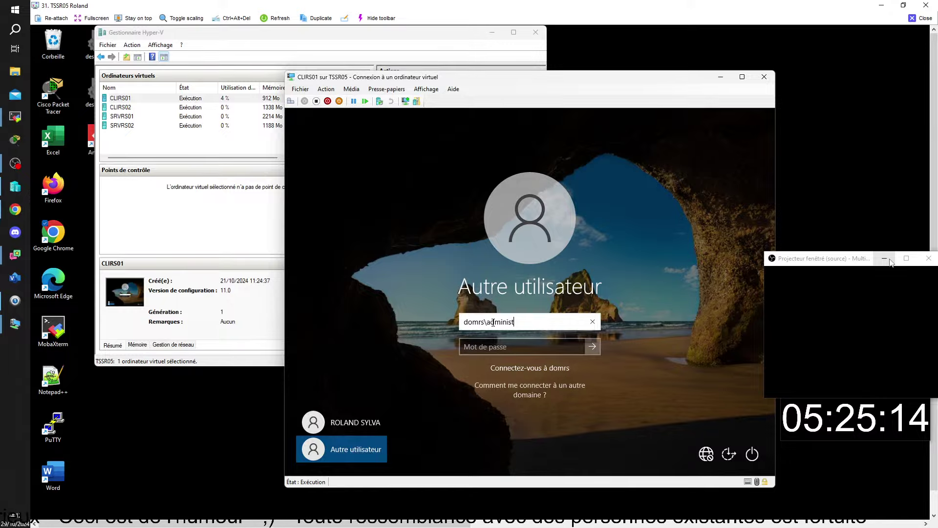
type("rteur")
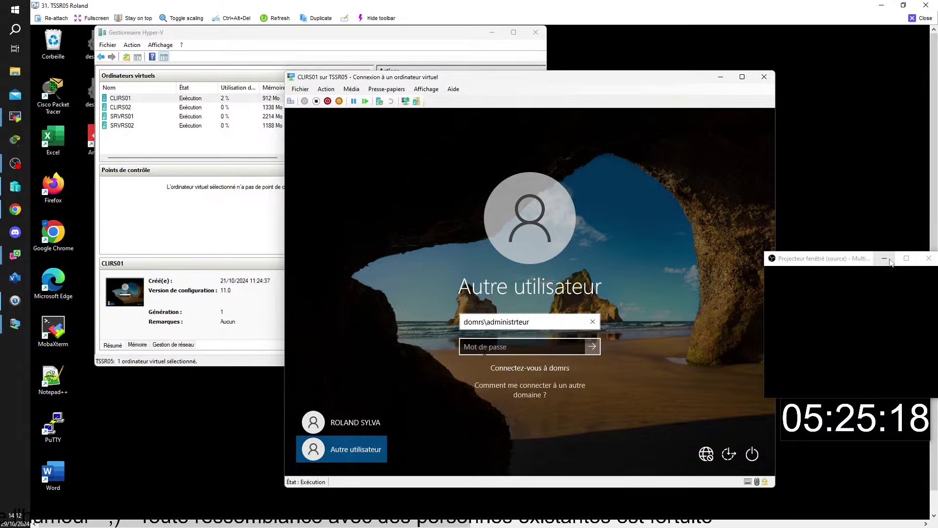
left_click(485, 348)
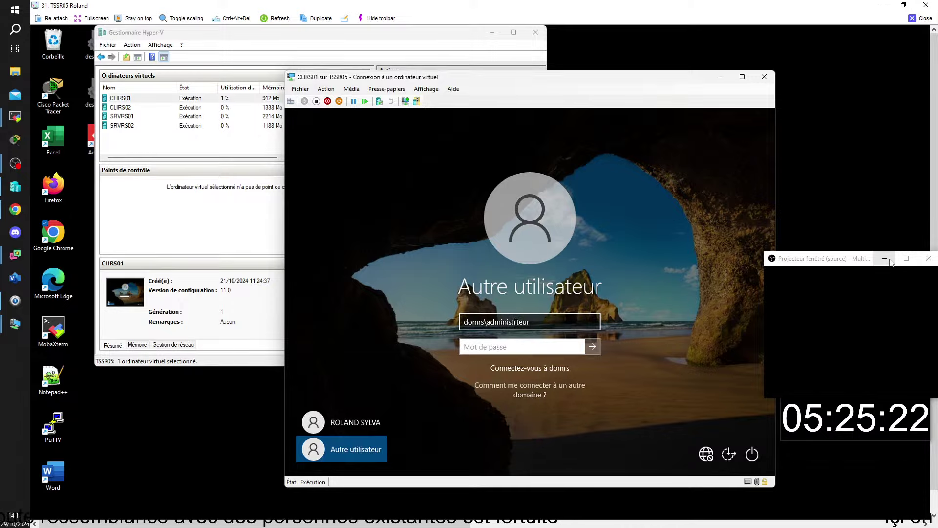
left_click(518, 322)
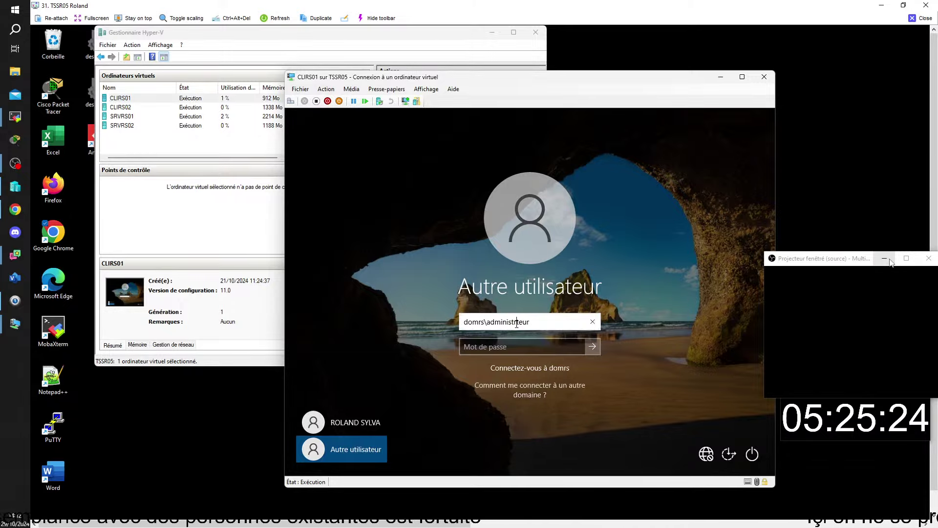
type("a")
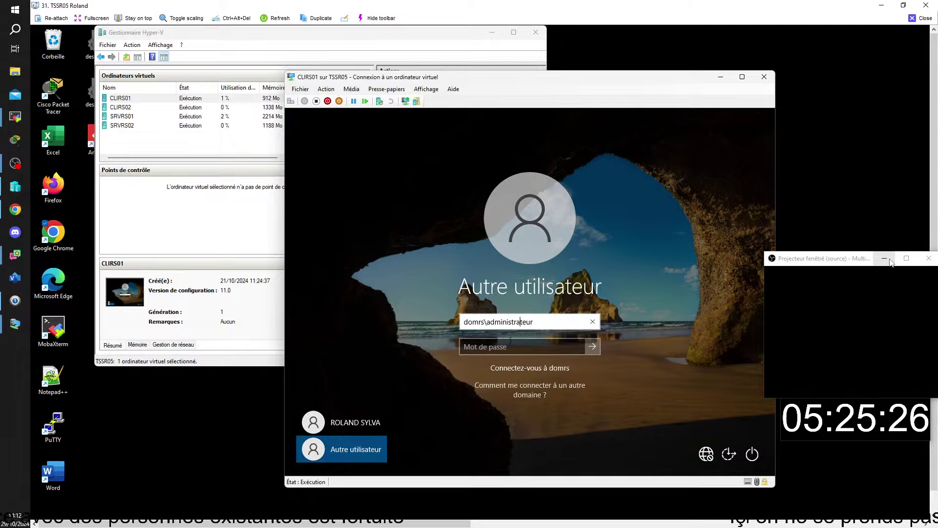
left_click(506, 347)
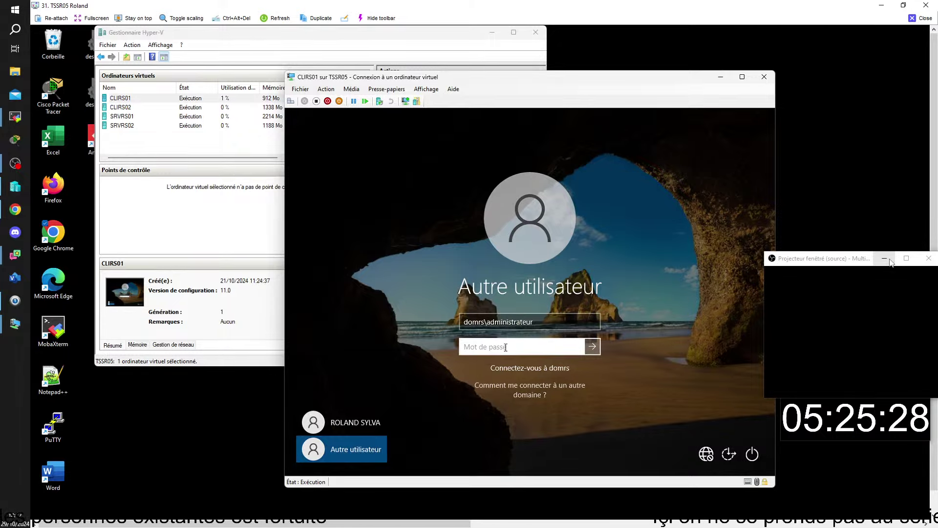
type("••")
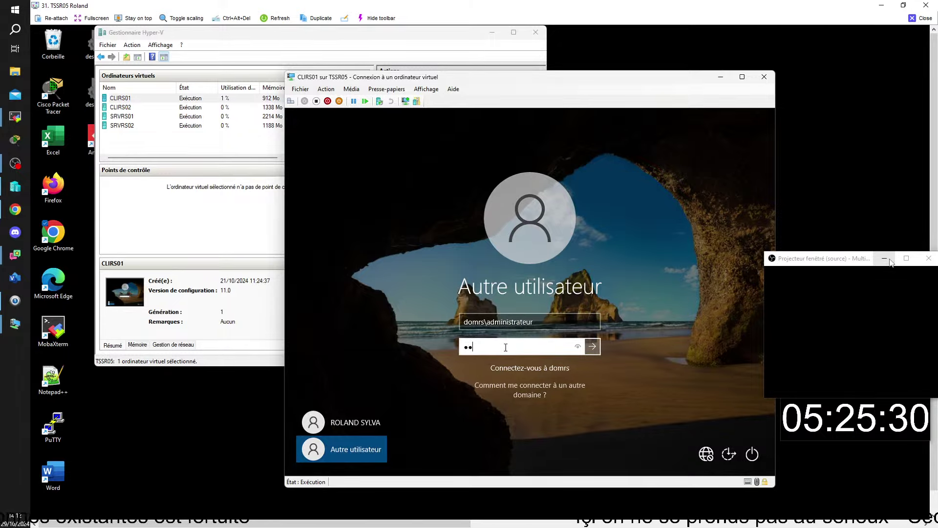
type("•••••")
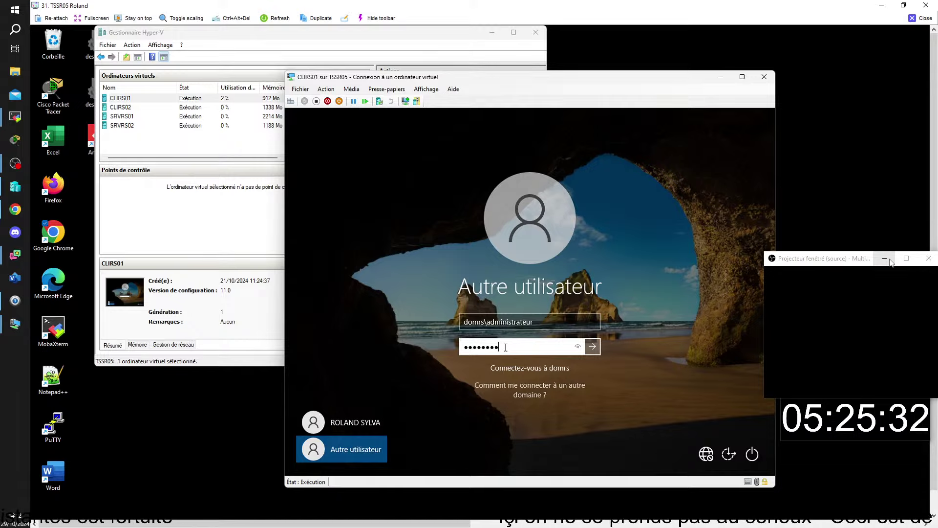
key("Return")
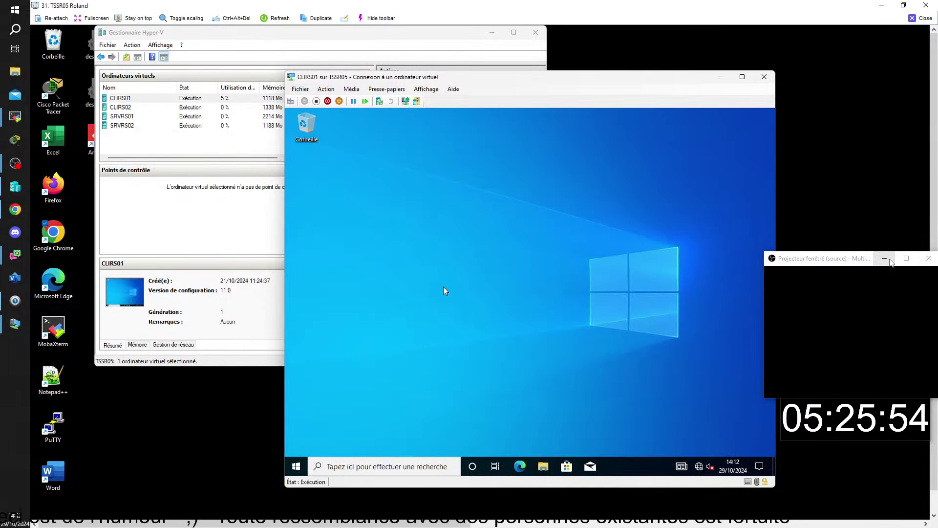
Launch an administrator Command Prompt on CLIRS01 and accept the UAC prompt
left_click(296, 466)
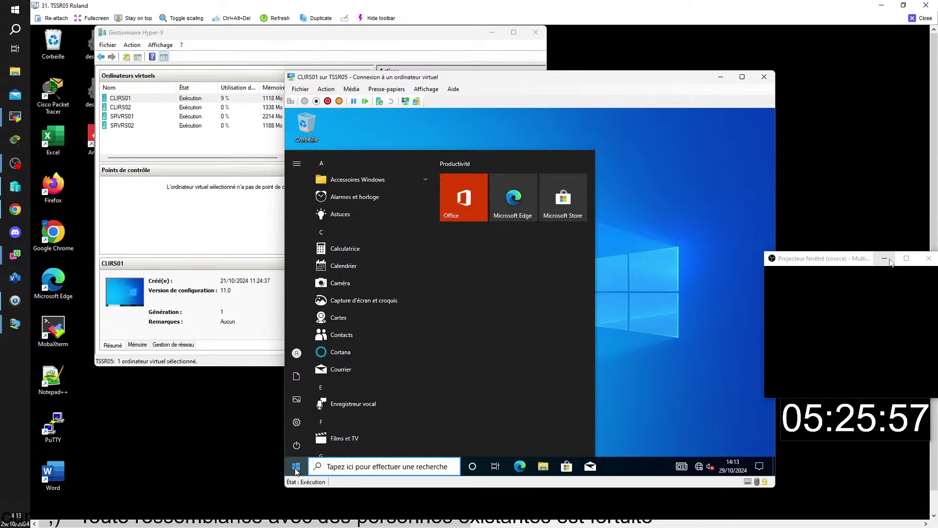
right_click(296, 469)
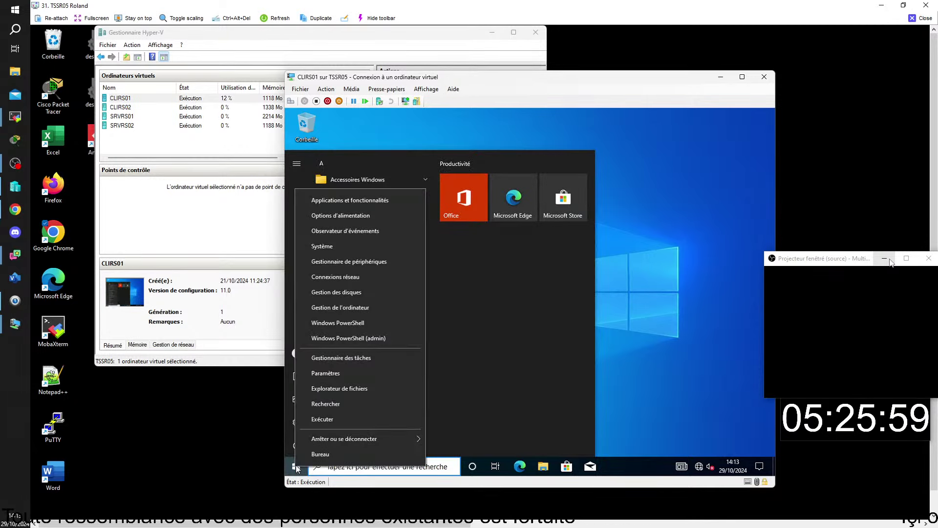
left_click(366, 419)
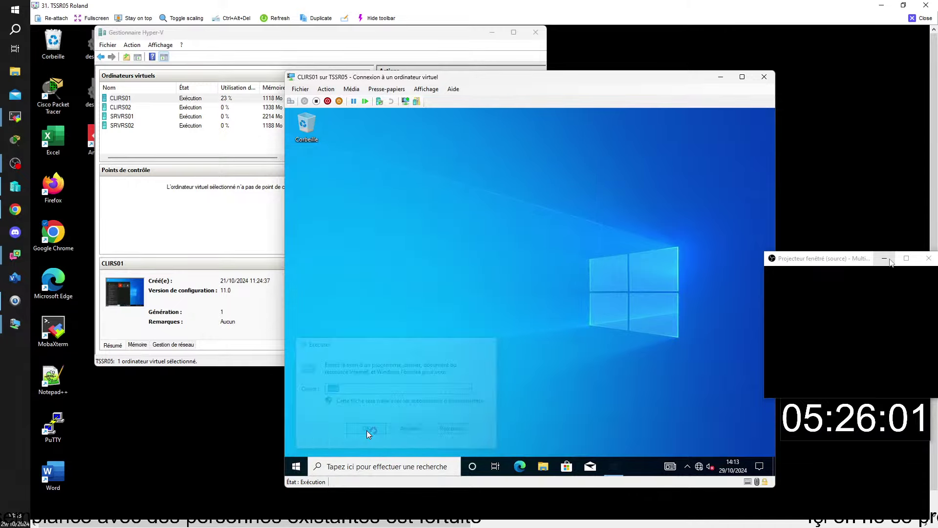
key("Return")
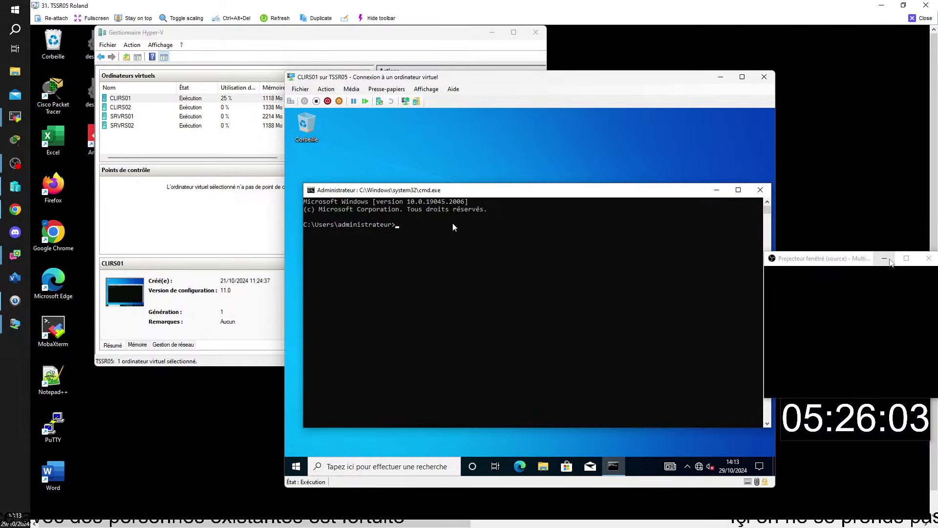
Run gpresult -r and scroll up to the applied computer GPOs section
type("gpresul")
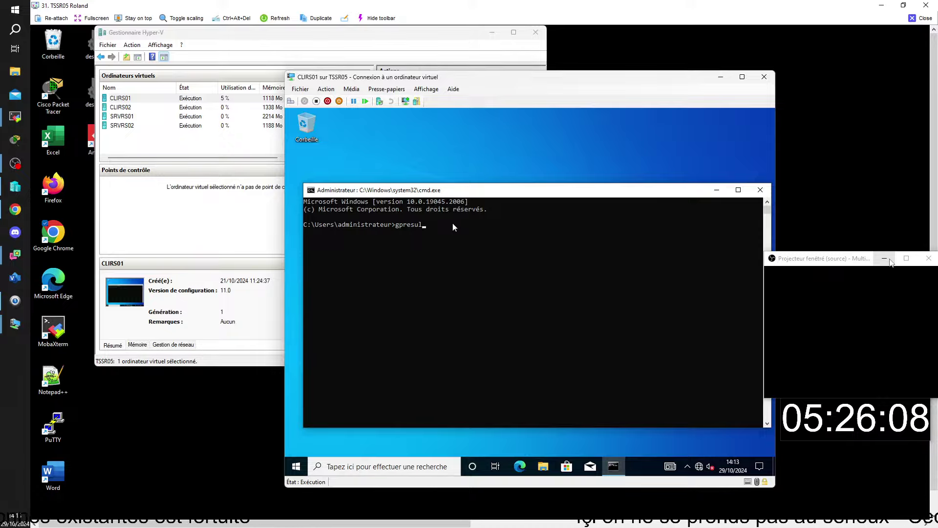
type("t -")
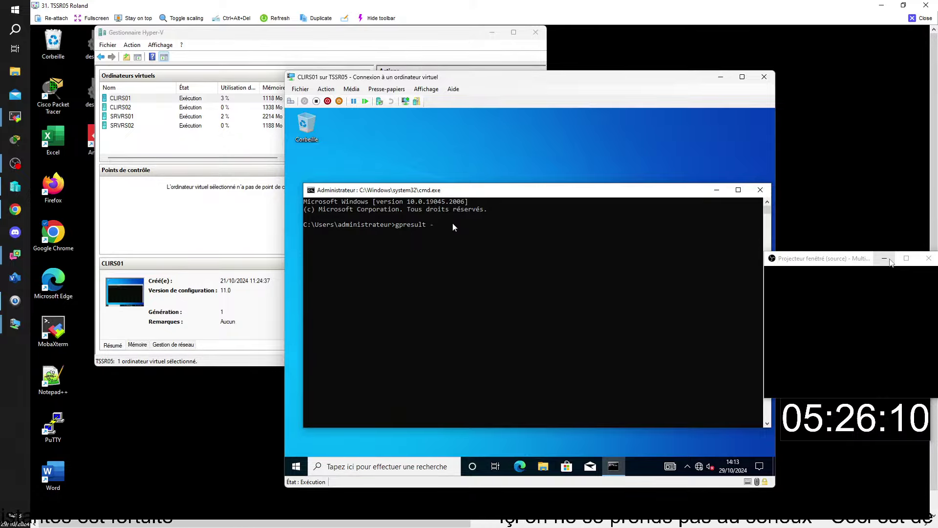
type("r")
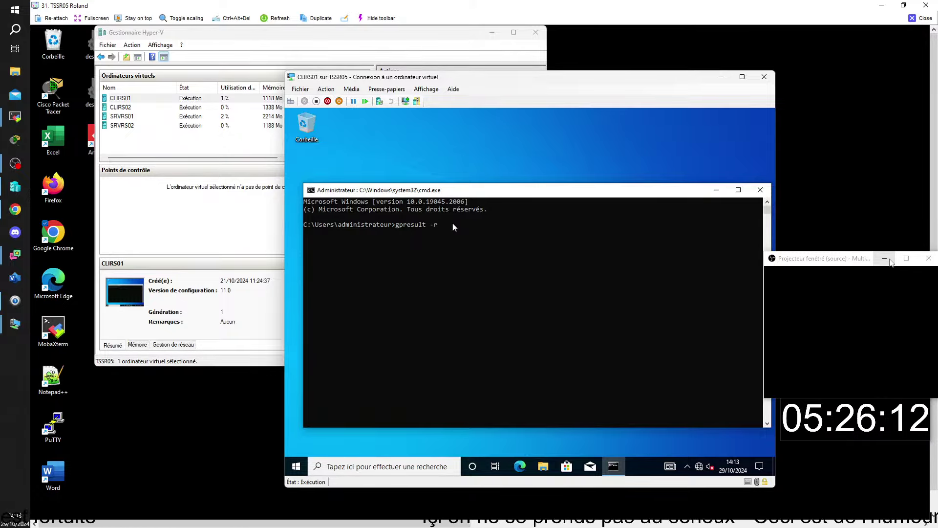
key("Return")
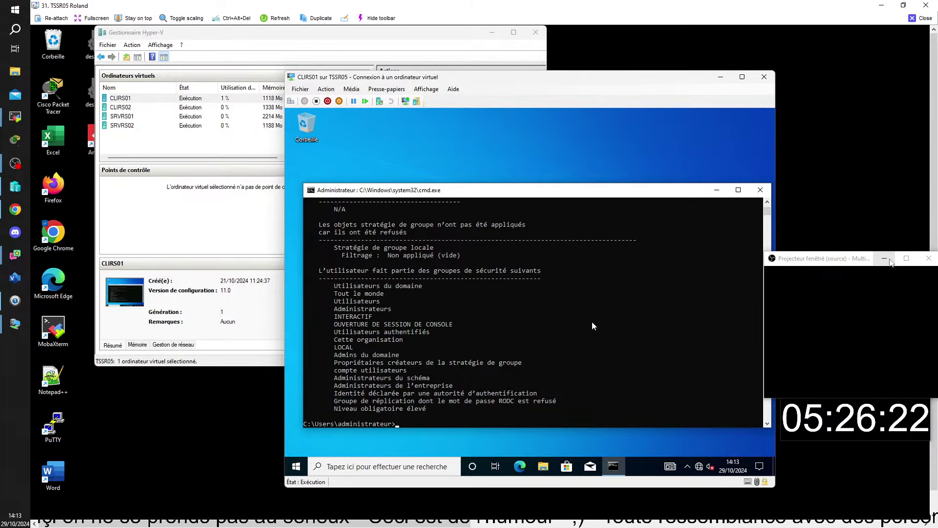
scroll(591, 322, "up", 2)
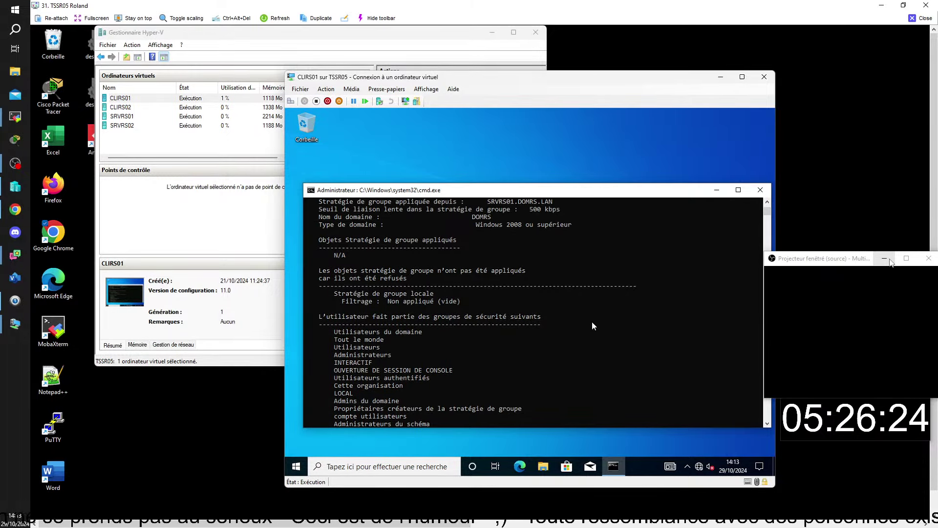
scroll(592, 323, "up", 2)
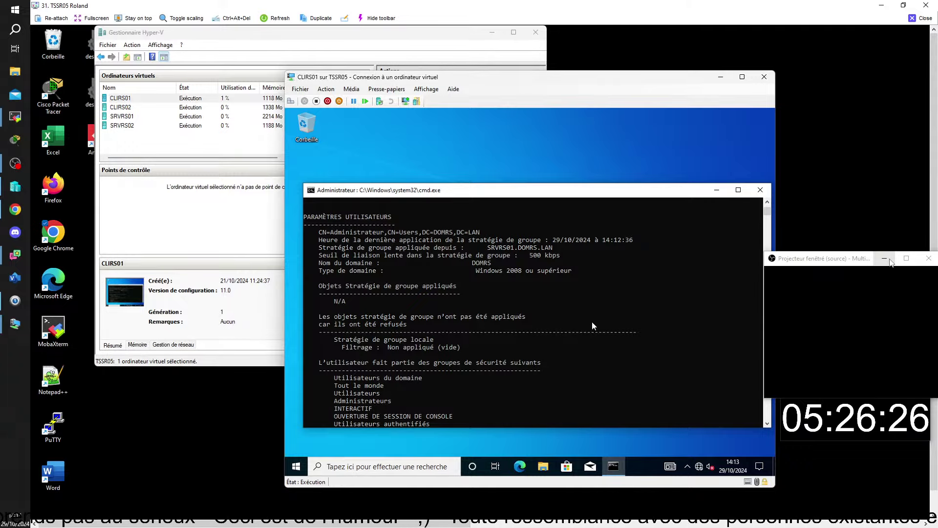
scroll(592, 323, "up", 2)
scroll(599, 325, "up", 3)
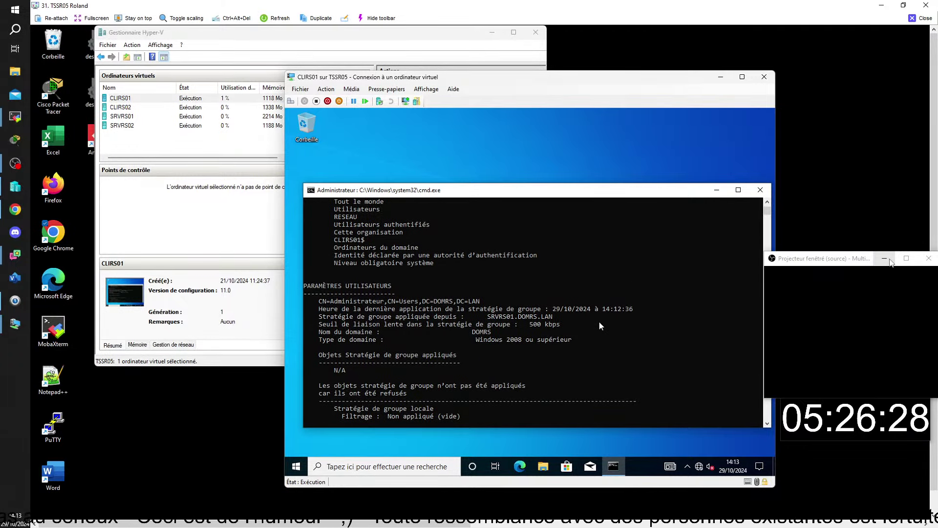
scroll(599, 321, "up", 4)
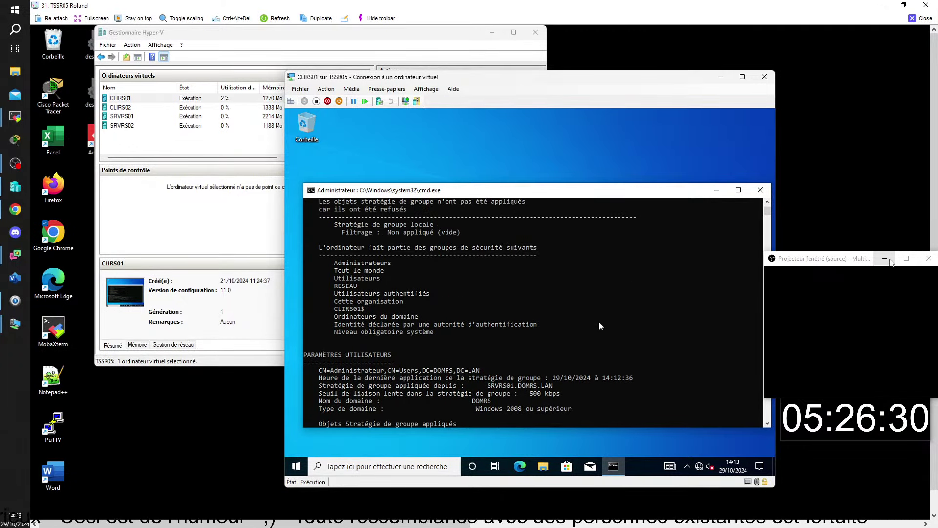
scroll(600, 323, "up", 2)
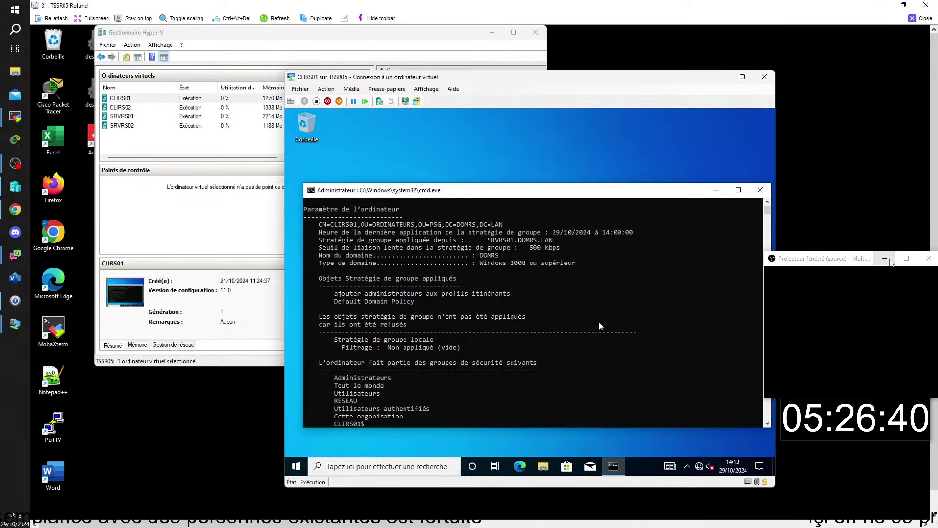
Sign the administrator out of CLIRS01 and choose to sign in as a different user
left_click(297, 470)
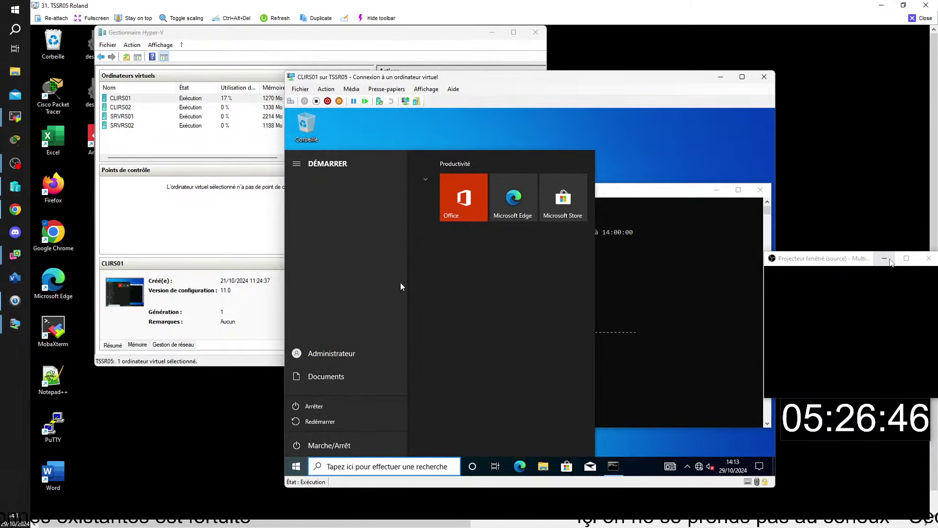
left_click(342, 353)
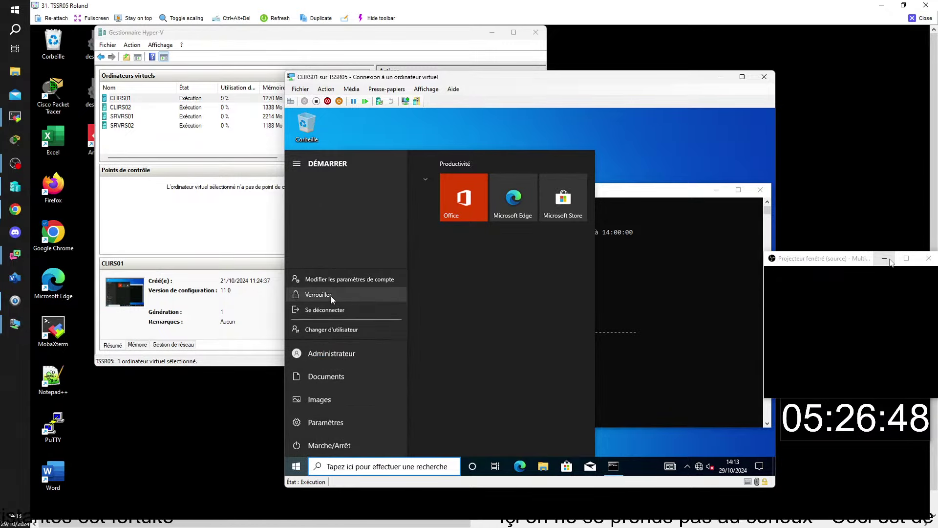
left_click(331, 310)
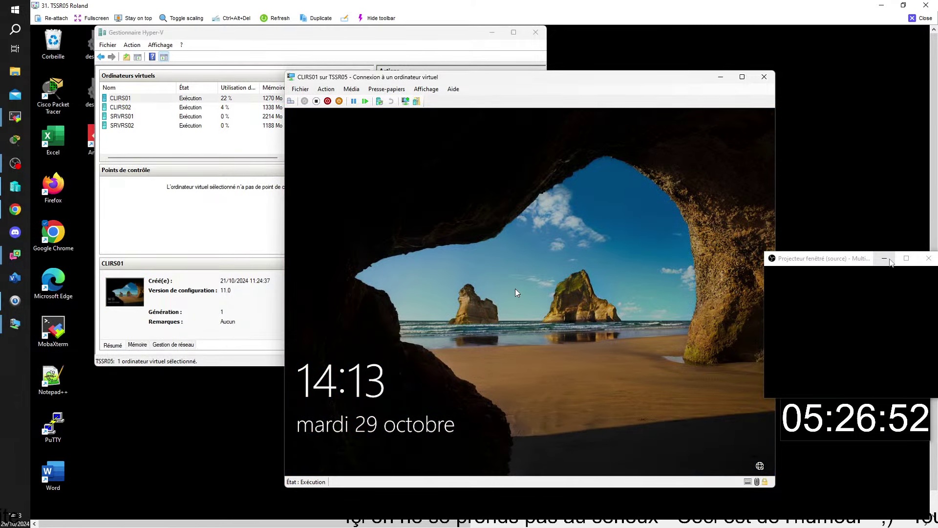
left_click(515, 289)
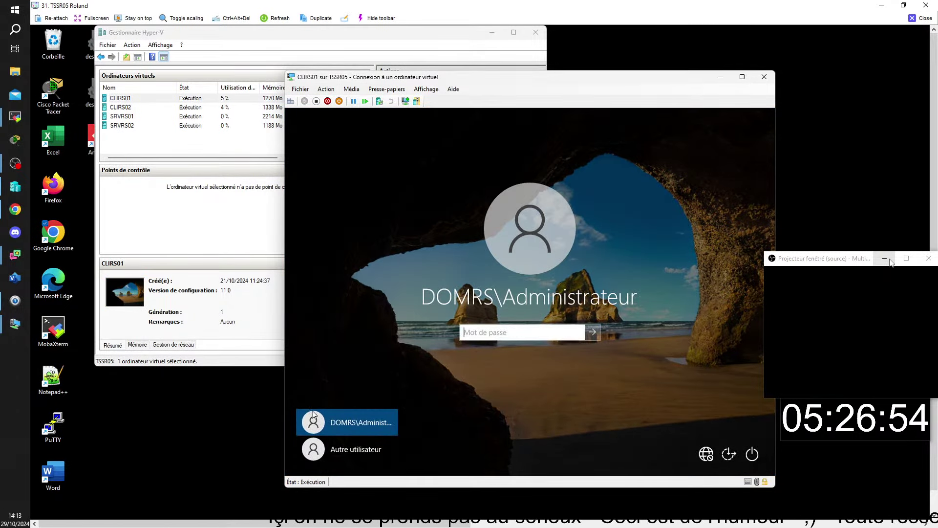
left_click(353, 452)
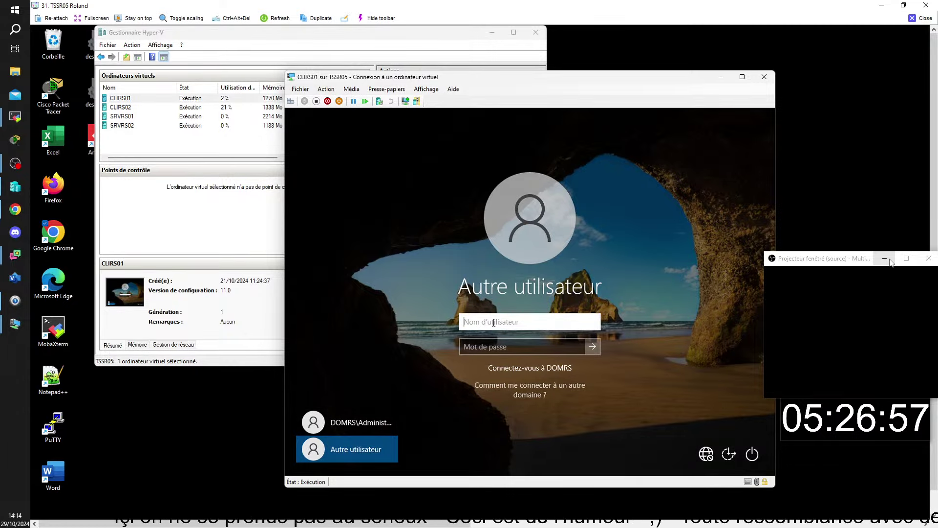
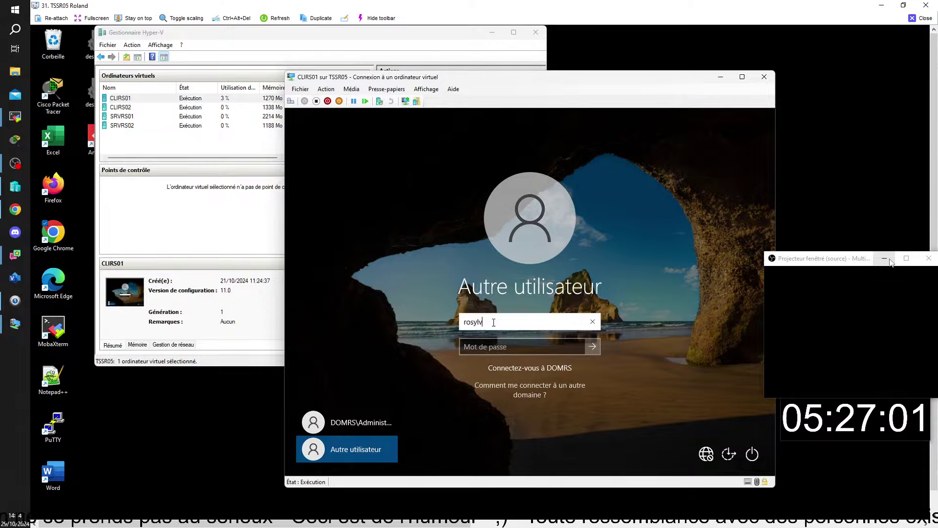
Enter the test user's account name and password on CLIRS01, then open the SRVRS02 console
key("Tab")
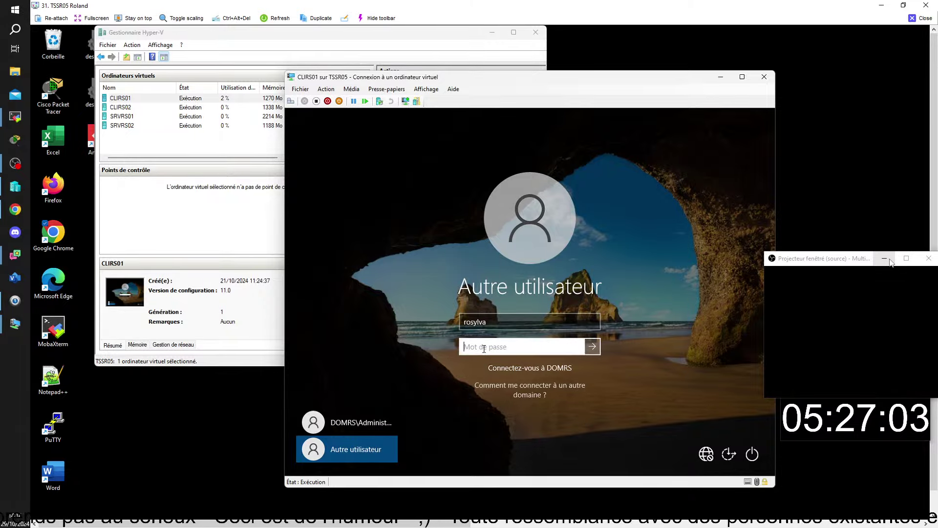
type("••")
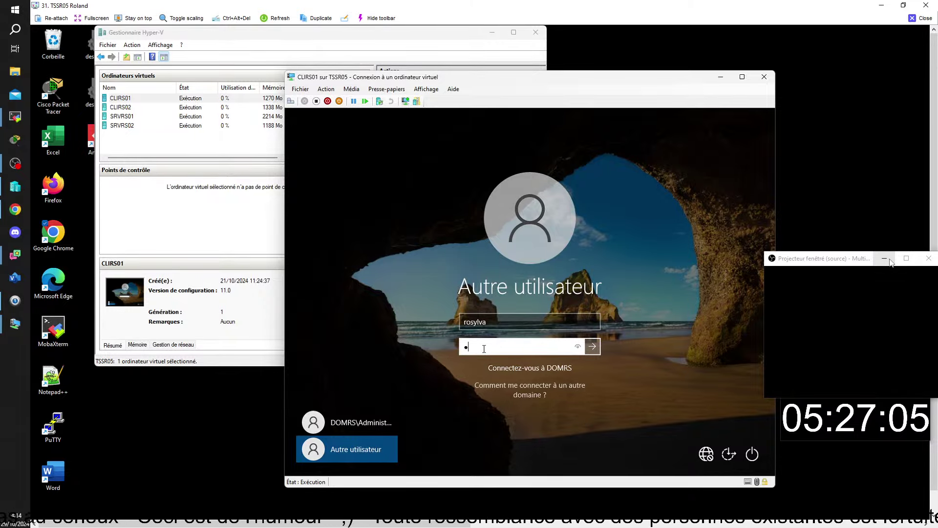
type("•••")
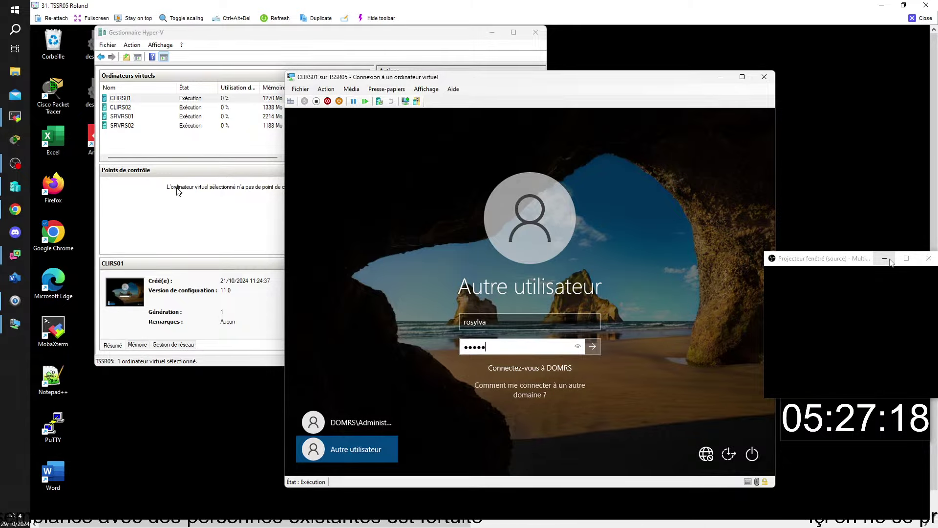
double_click(122, 125)
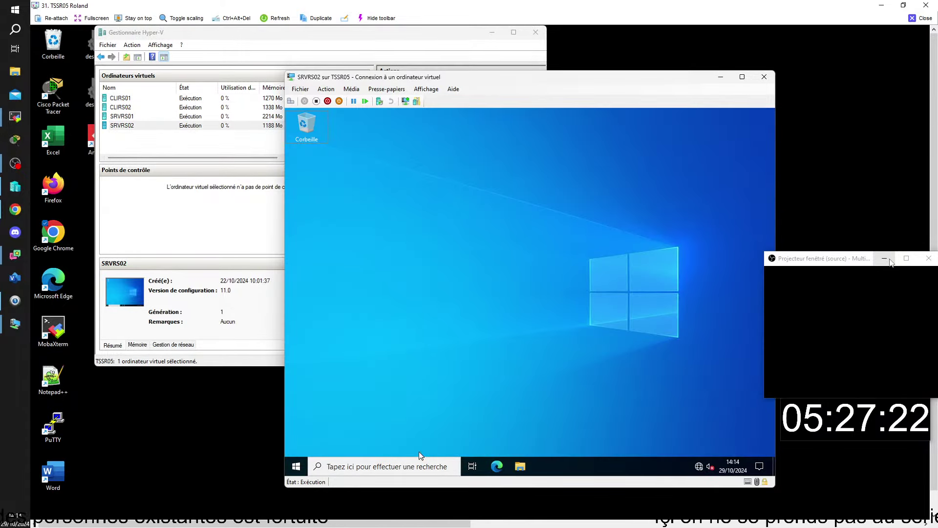
On SRVRS02, open File Explorer and browse to the PROFILS folder on data (D:)
left_click(521, 466)
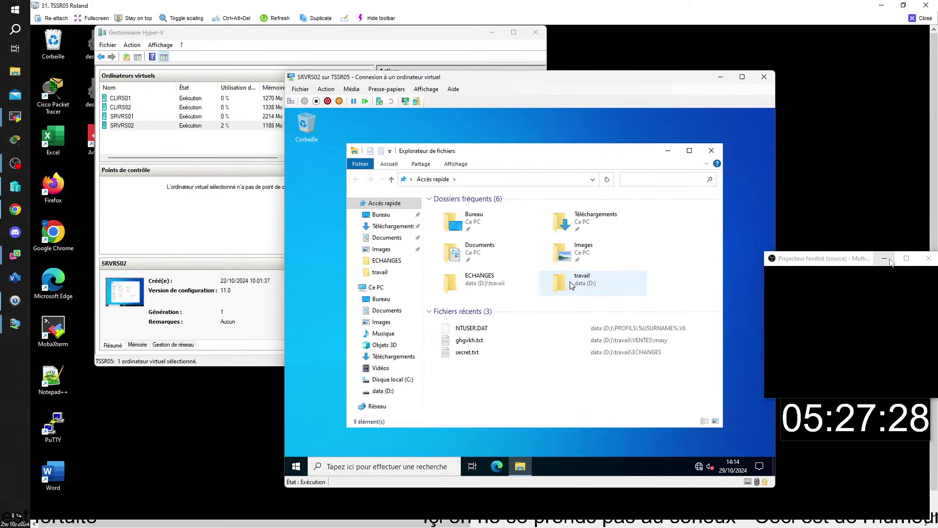
left_click(382, 391)
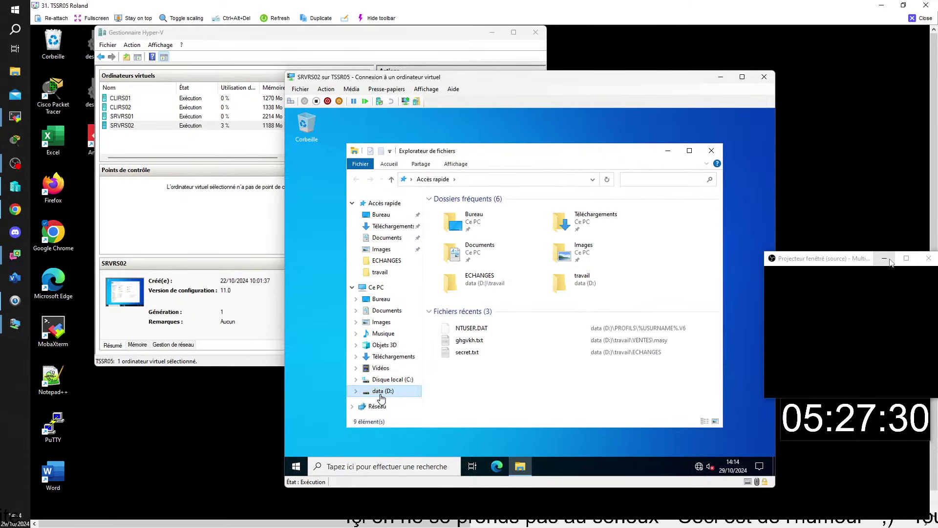
double_click(454, 209)
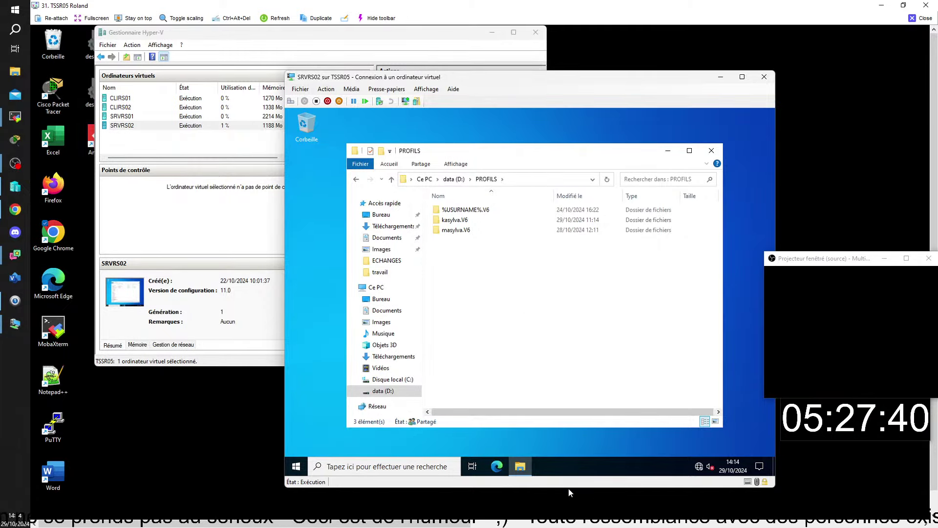
Bring the CLIRS01 console back to the front and submit the test user's sign-in
mouse_move(649, 522)
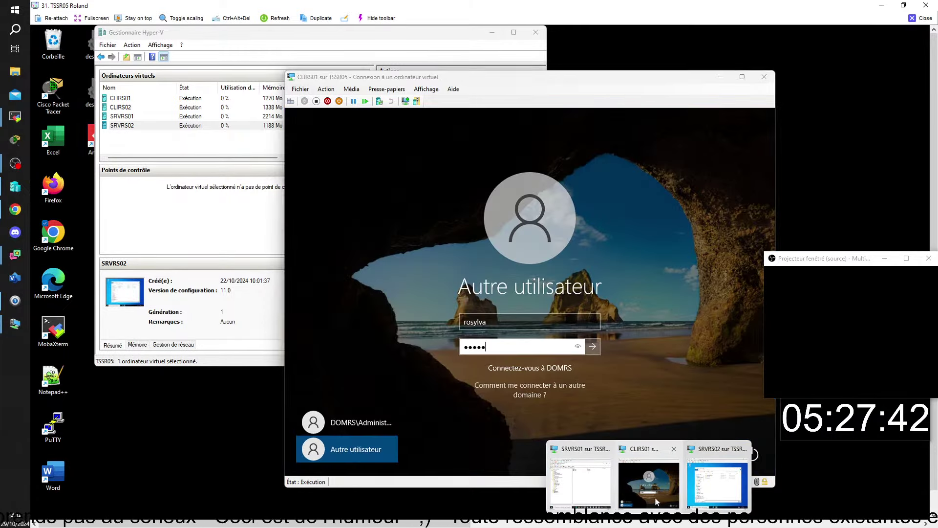
left_click(655, 495)
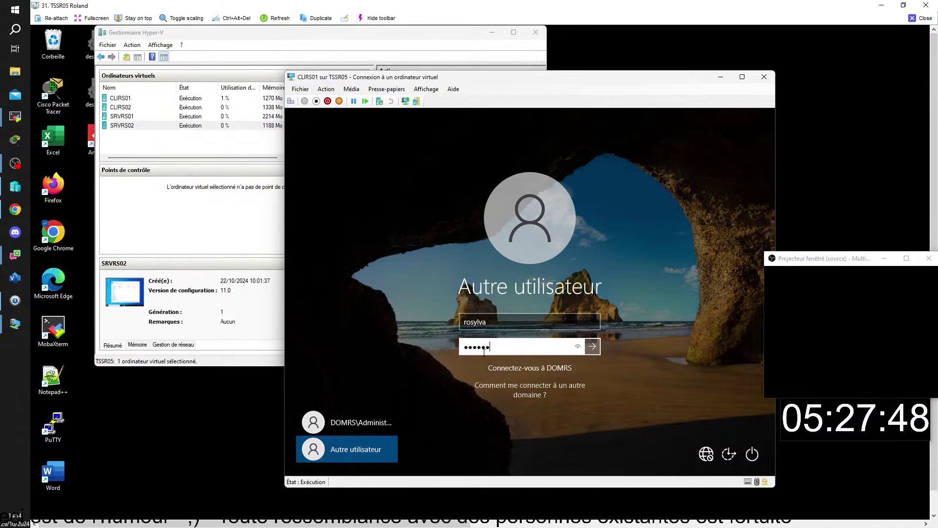
key("Return")
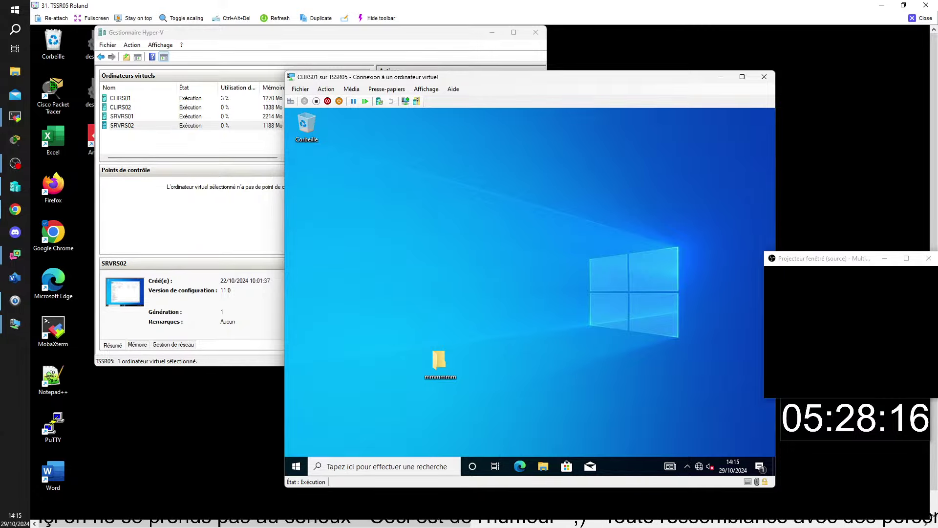
Sign the test user out of CLIRS01 through the Start menu account options
left_click(296, 466)
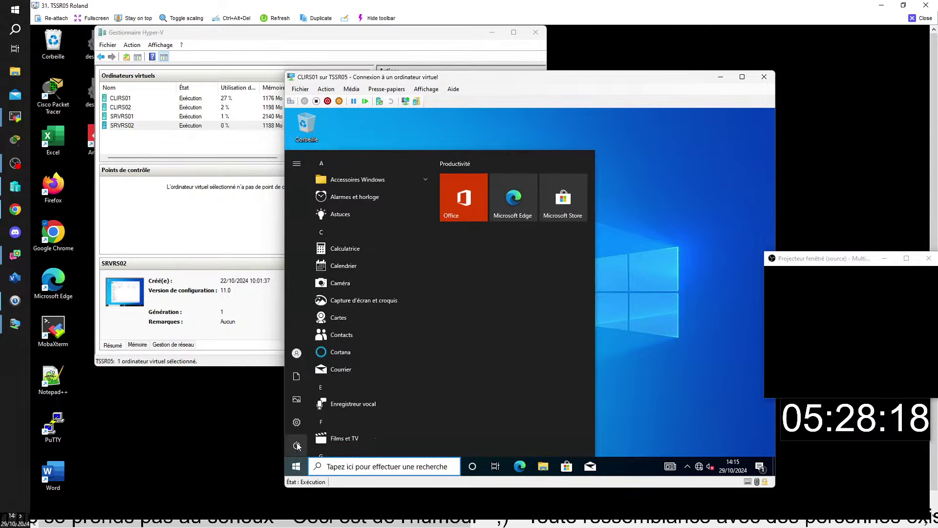
mouse_move(297, 445)
left_click(308, 354)
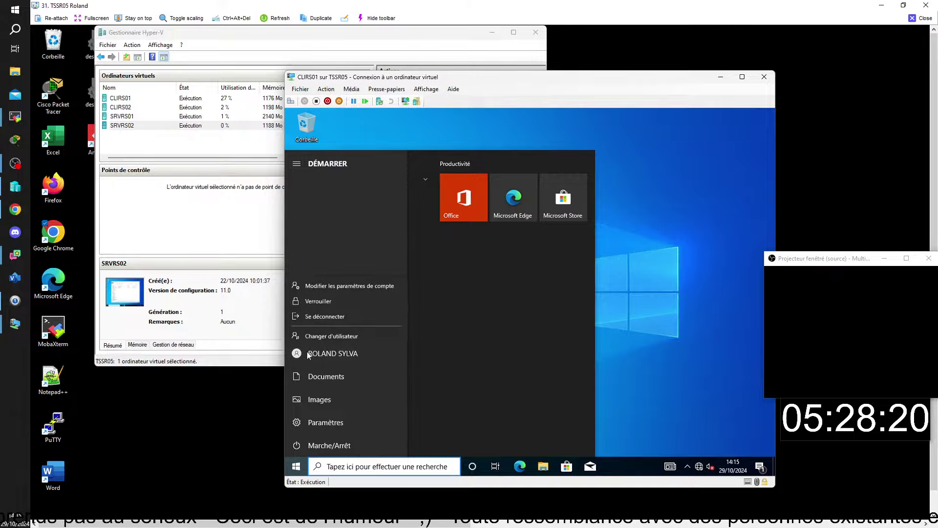
left_click(321, 308)
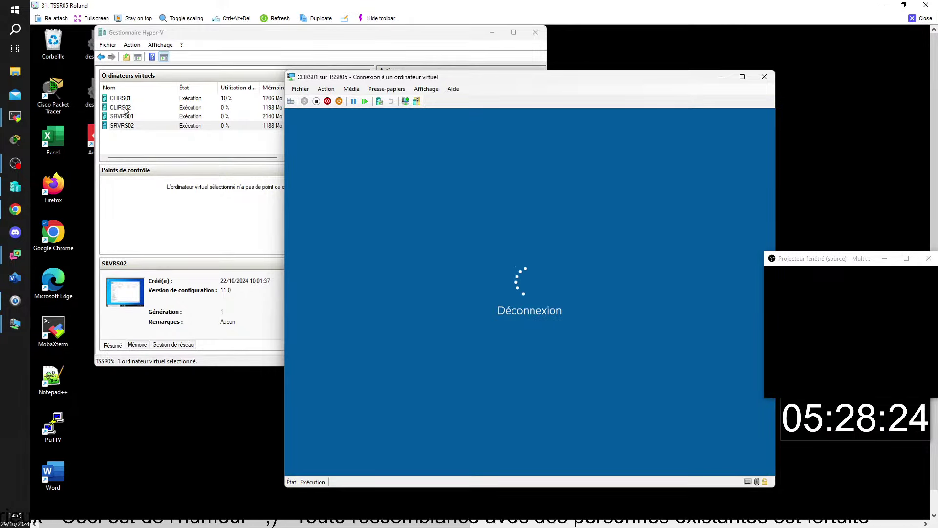
Open a console to CLIRS02, cancelling an accidental rename, then return to the SRVRS02 console
left_click(125, 107)
left_click(126, 107)
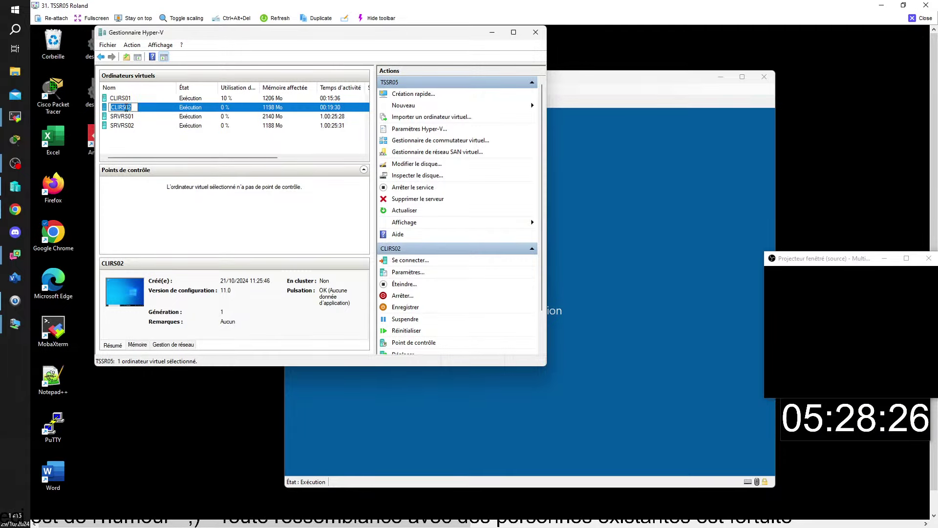
left_click(131, 146)
left_click(132, 108)
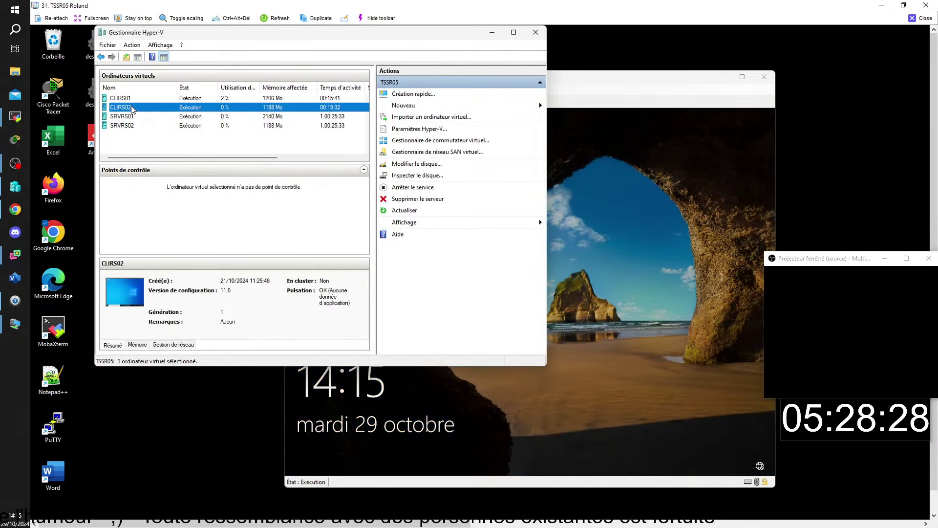
double_click(132, 107)
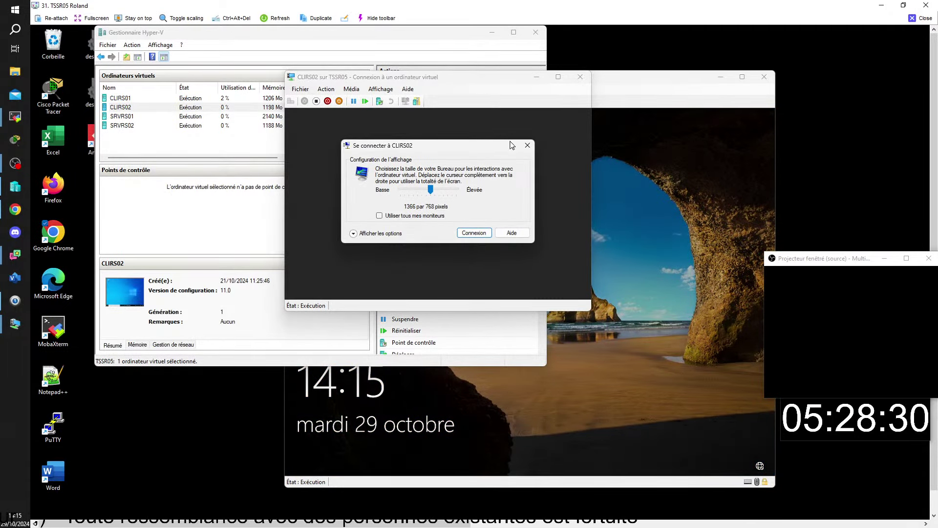
double_click(131, 125)
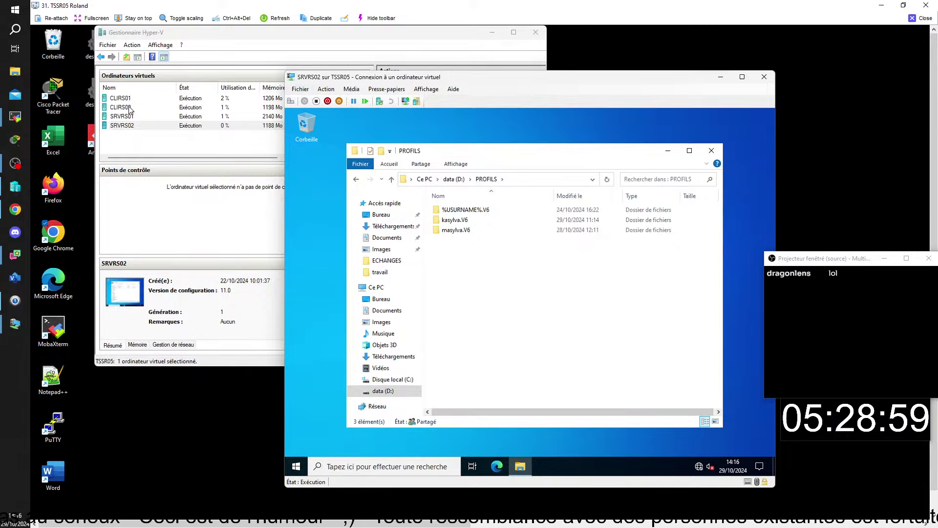
Select the last profile folder in PROFILS, then return to CLIRS01 and dismiss its lock screen
mouse_move(649, 522)
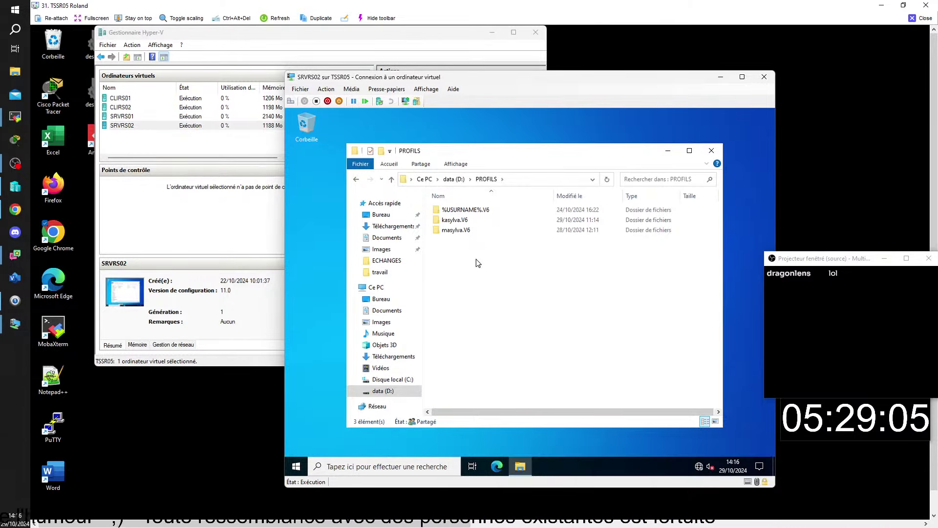
left_click(465, 236)
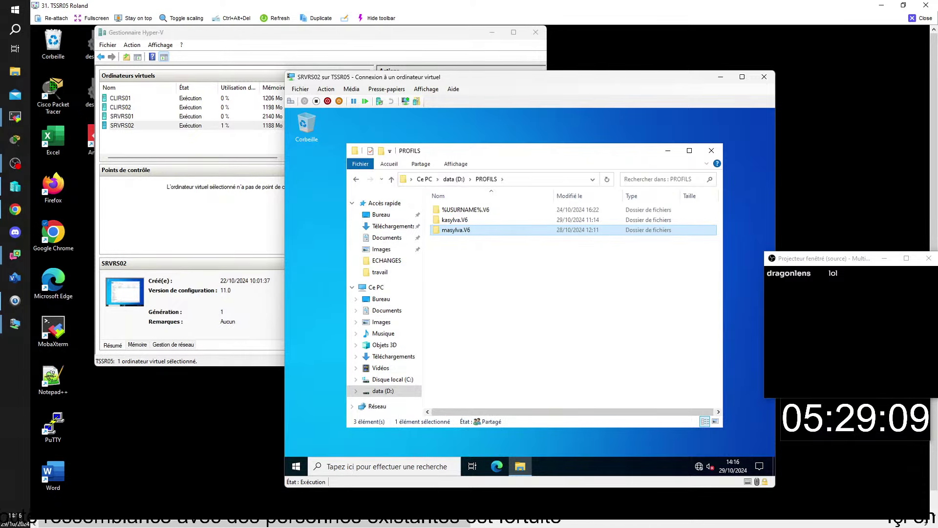
left_click(122, 109)
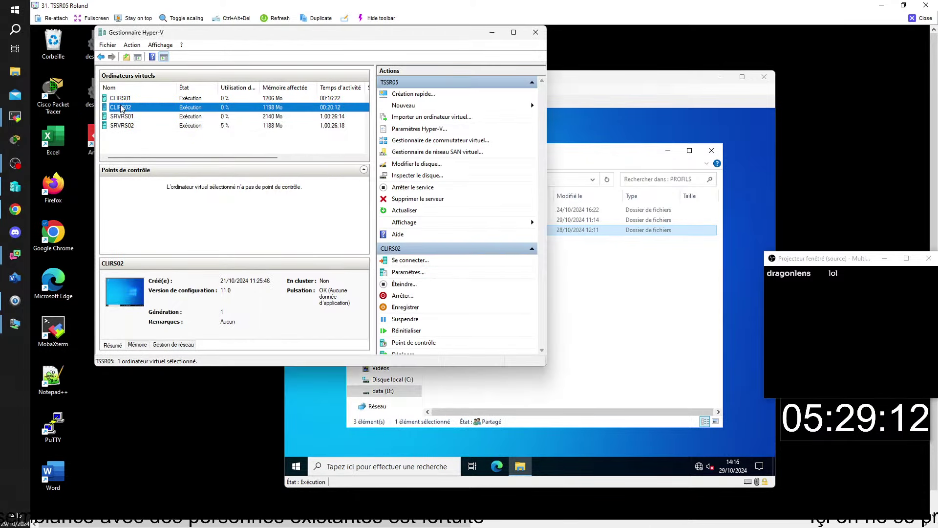
double_click(124, 107)
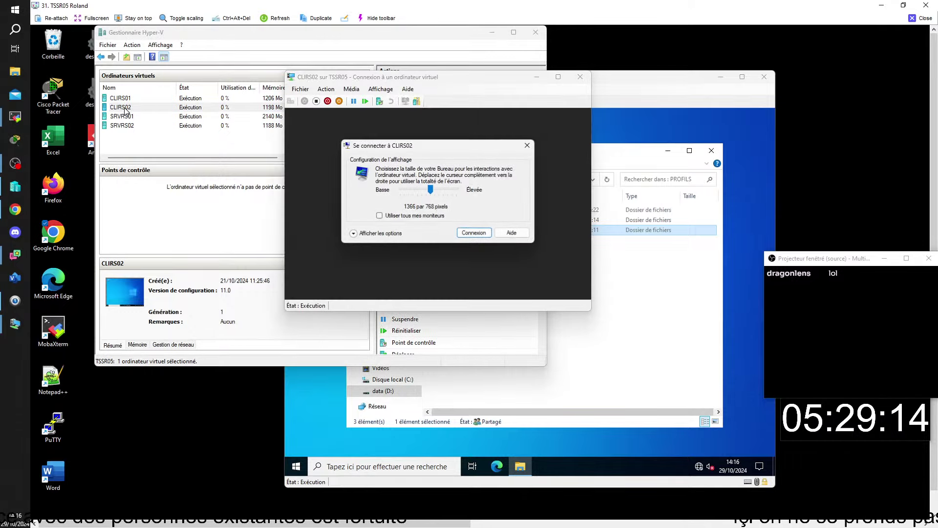
key("Escape")
double_click(127, 98)
key("space")
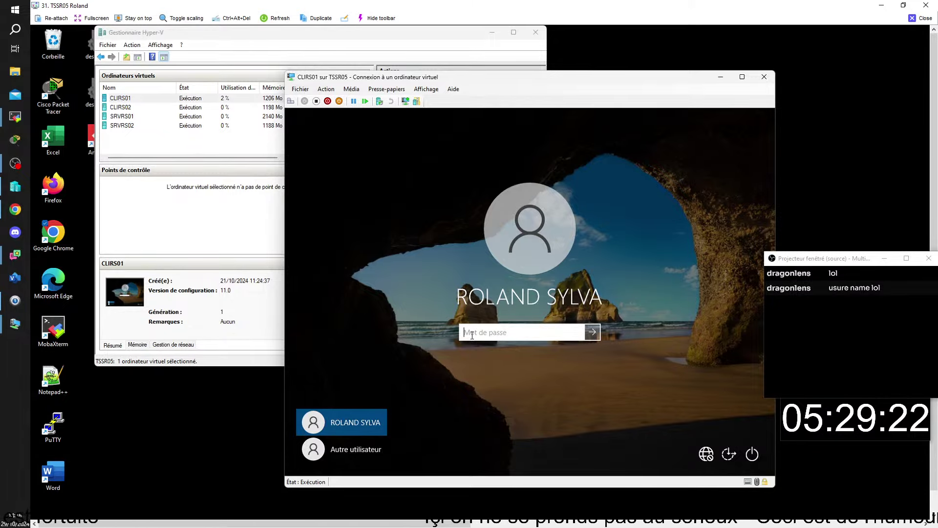
Enter the user's account password in the Mot de passe box on CLIRS01 and sign in
type("Pa$$w")
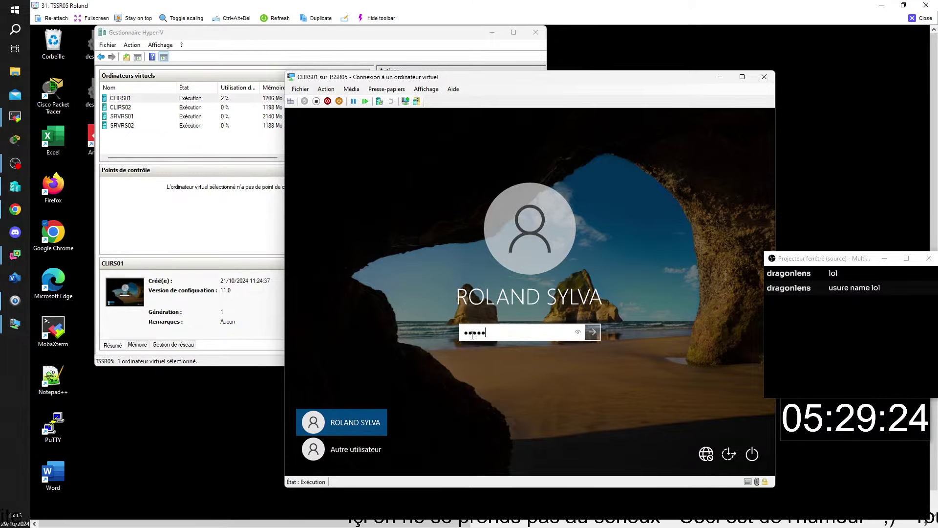
type("0rd")
key("Return")
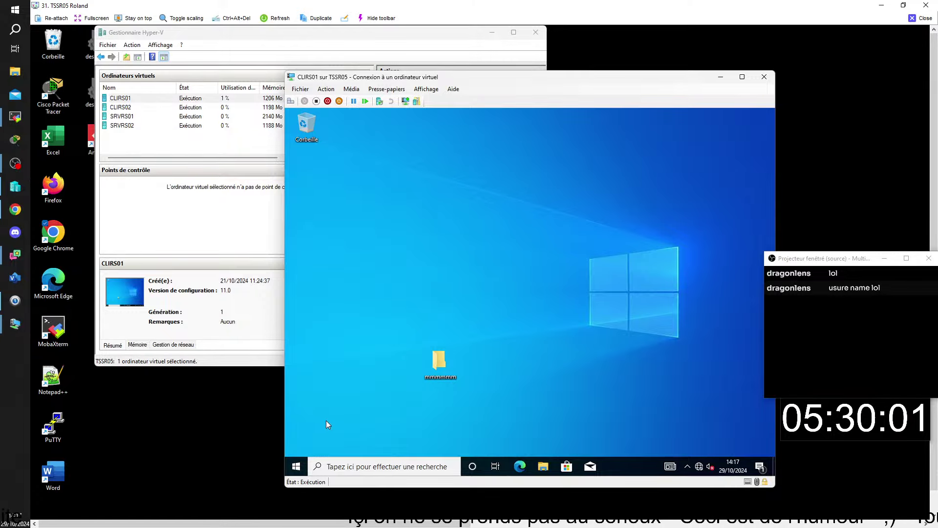
From CLIRS01, open \\srvrs02 via Run and enter the PROFILS share
key("super+r")
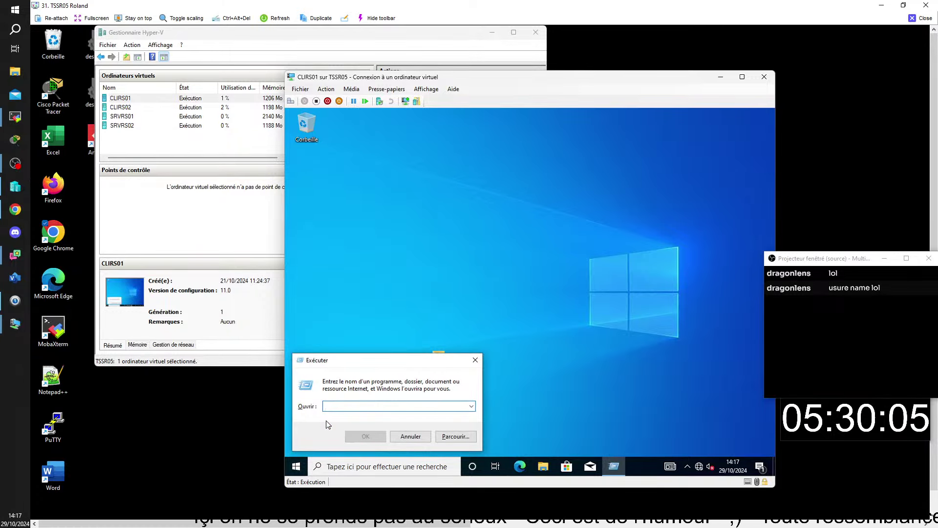
type("\\\\")
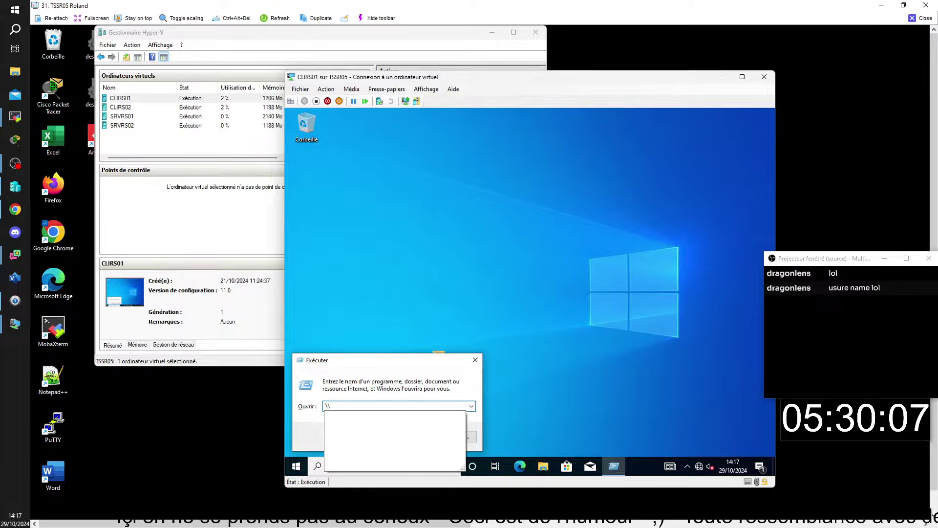
type("srv")
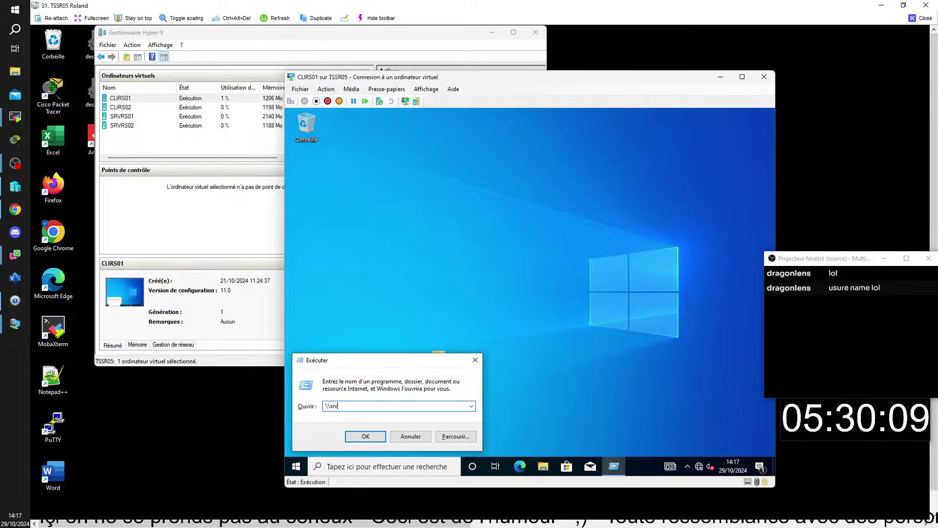
type("rs0")
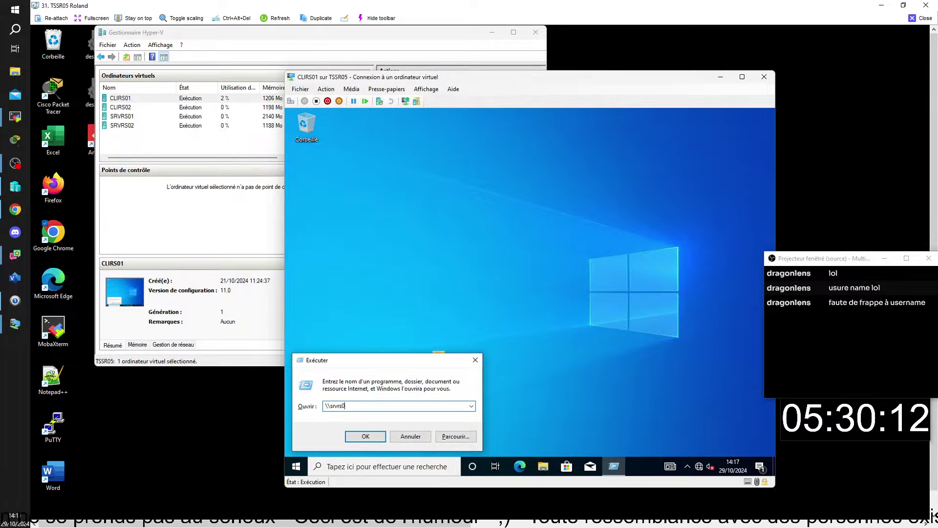
type("2")
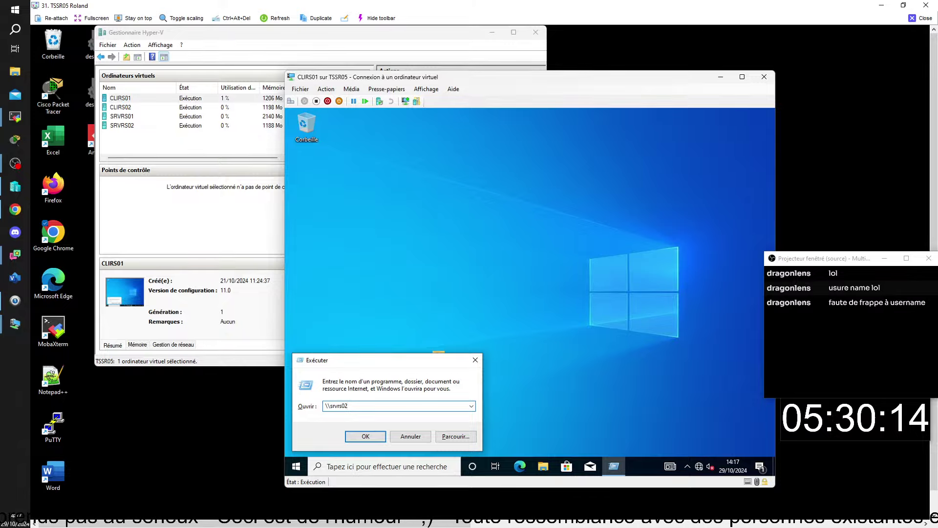
key("Return")
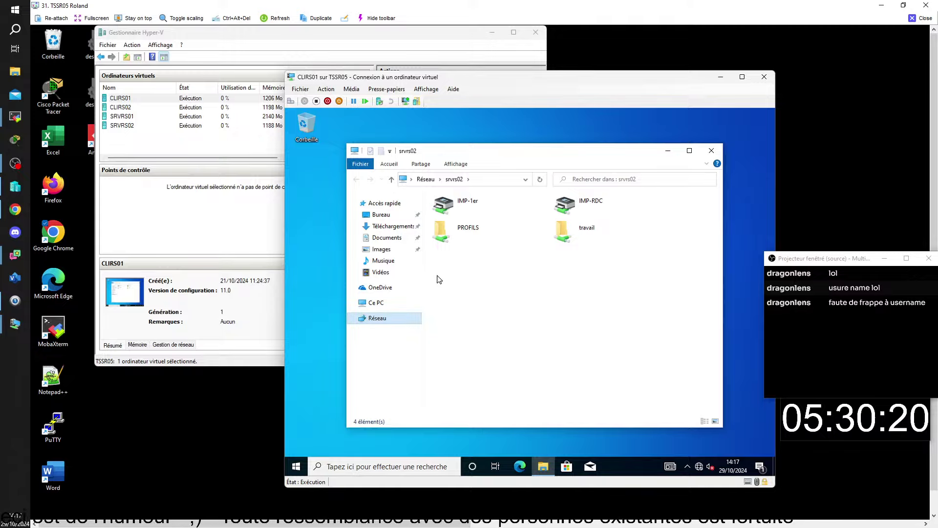
left_click(476, 228)
double_click(476, 228)
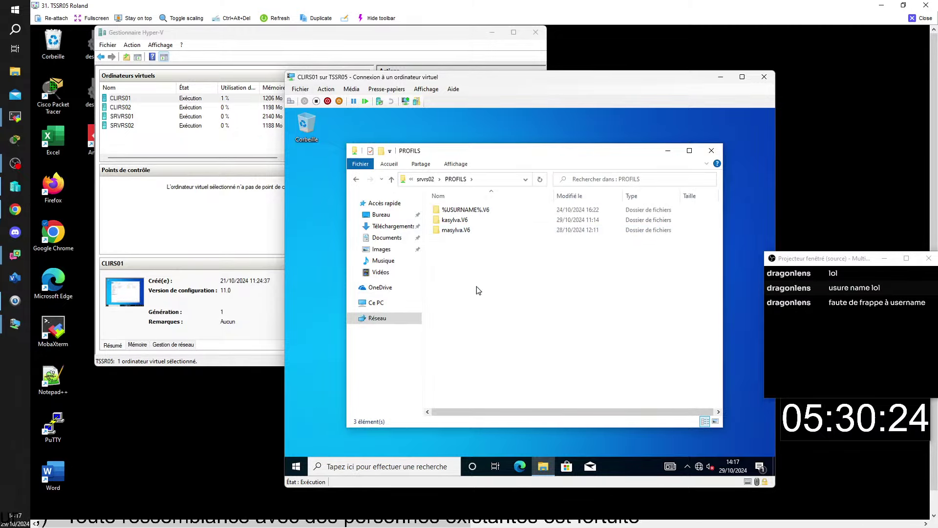
Create a new folder in PROFILS with its default name, then close the window
right_click(461, 283)
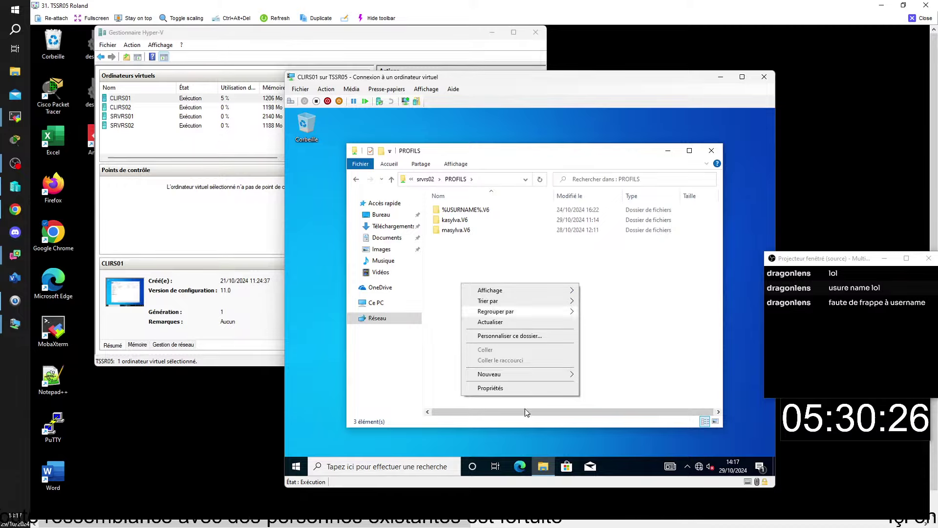
mouse_move(523, 373)
left_click(608, 377)
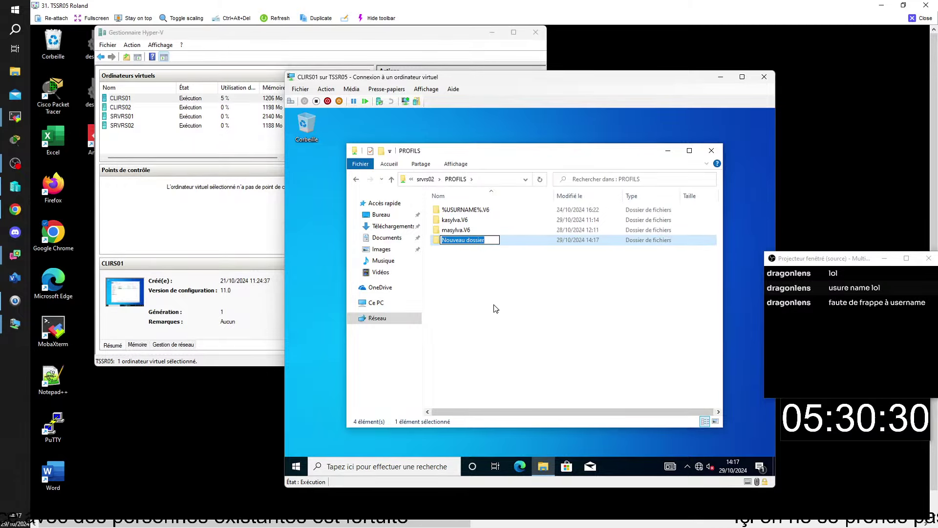
key("BackSpace")
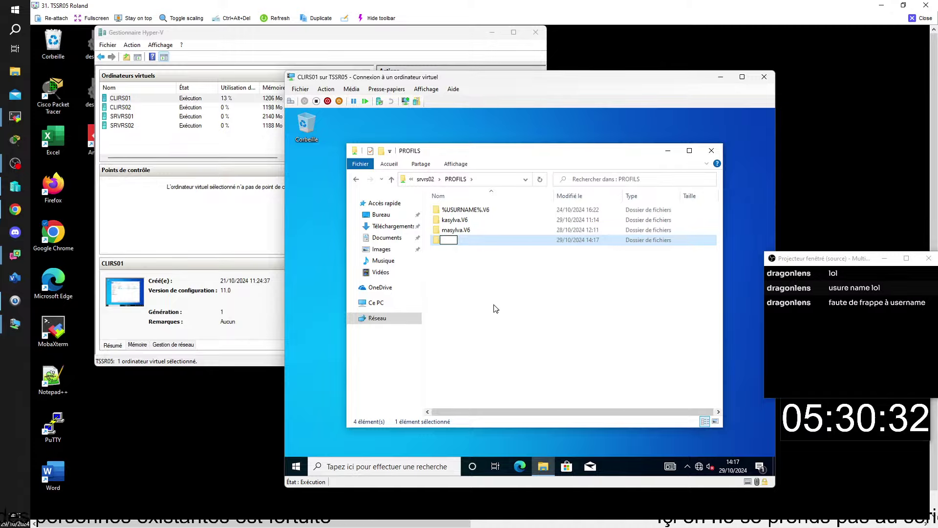
key("Return")
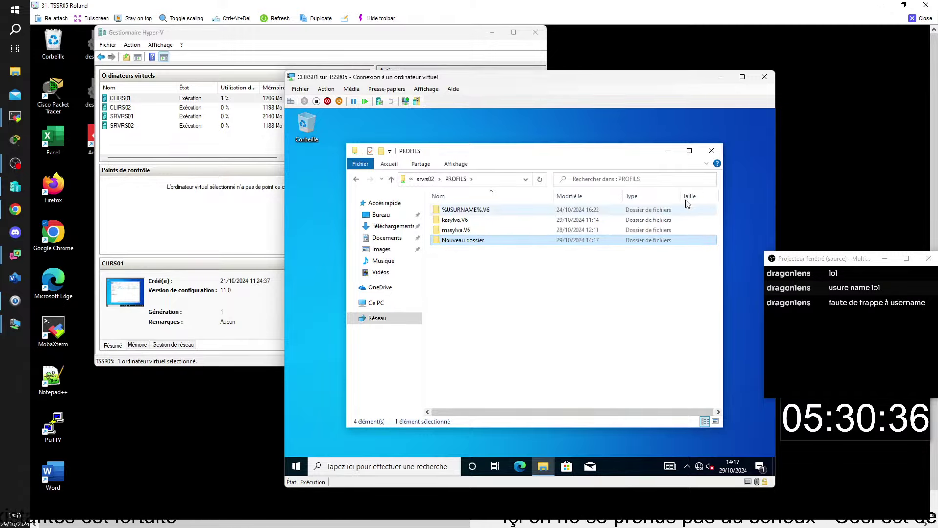
left_click(711, 152)
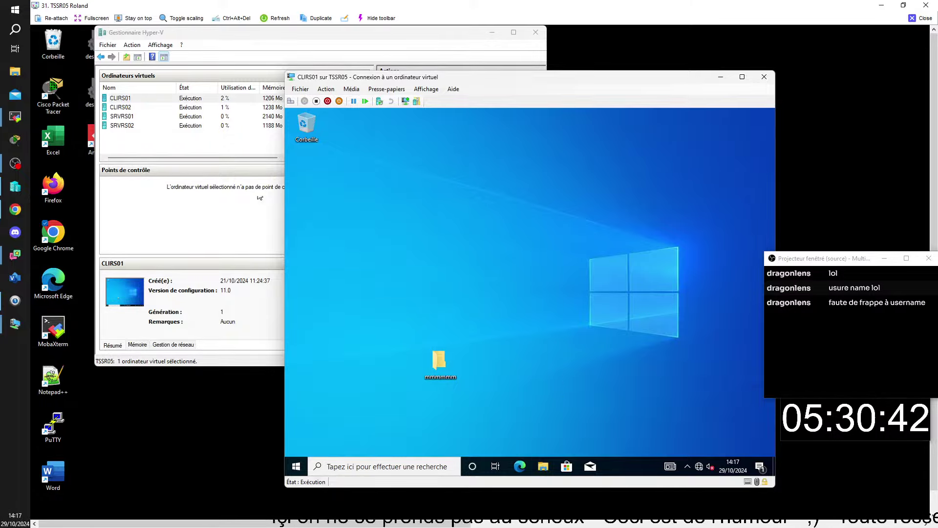
double_click(131, 119)
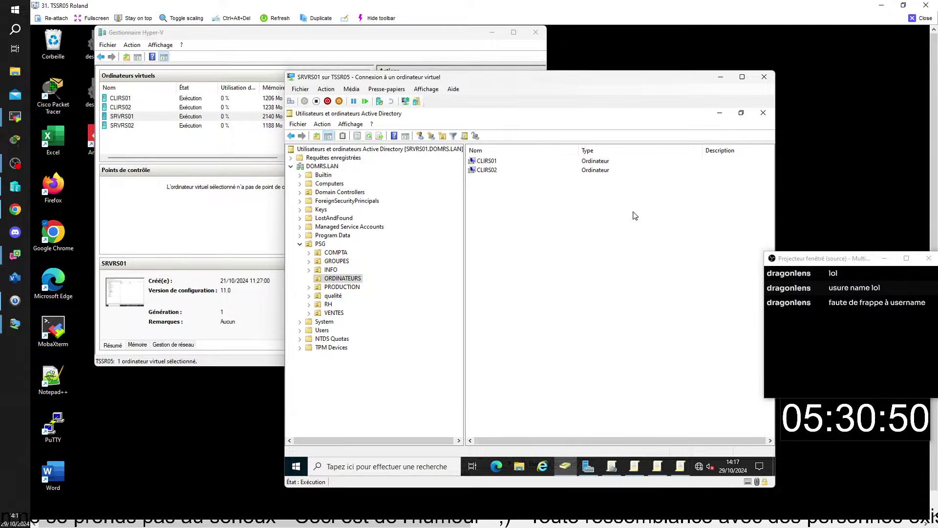
On SRVRS01, bring Active Directory Users and Computers forward, then Server Manager
mouse_move(680, 469)
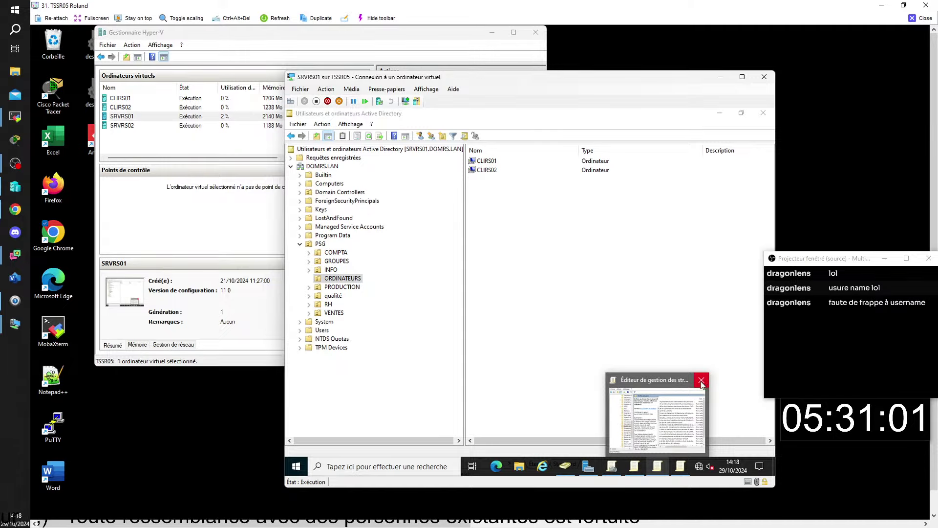
mouse_move(634, 472)
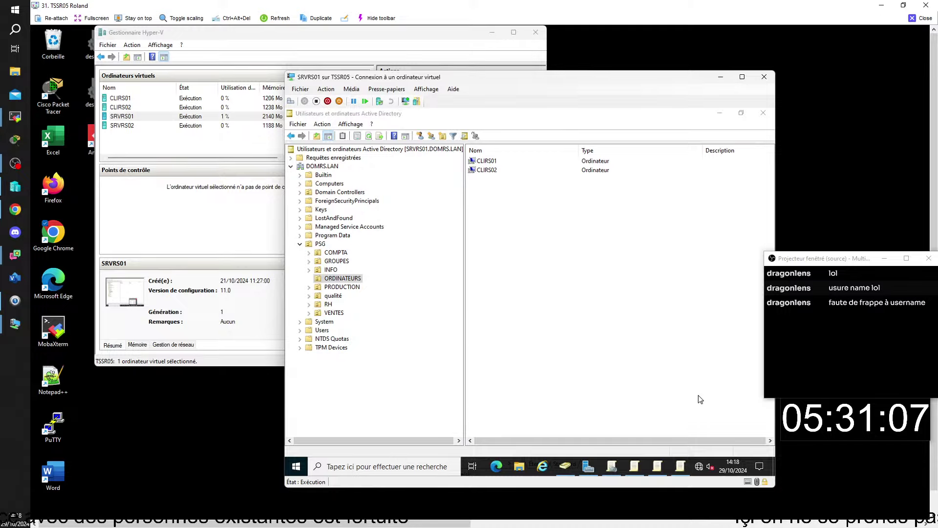
left_click(563, 468)
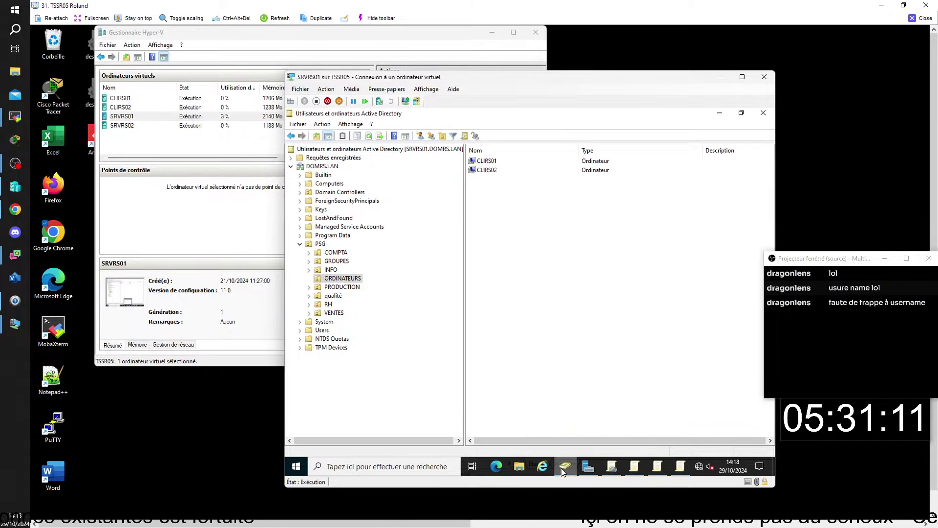
left_click(588, 468)
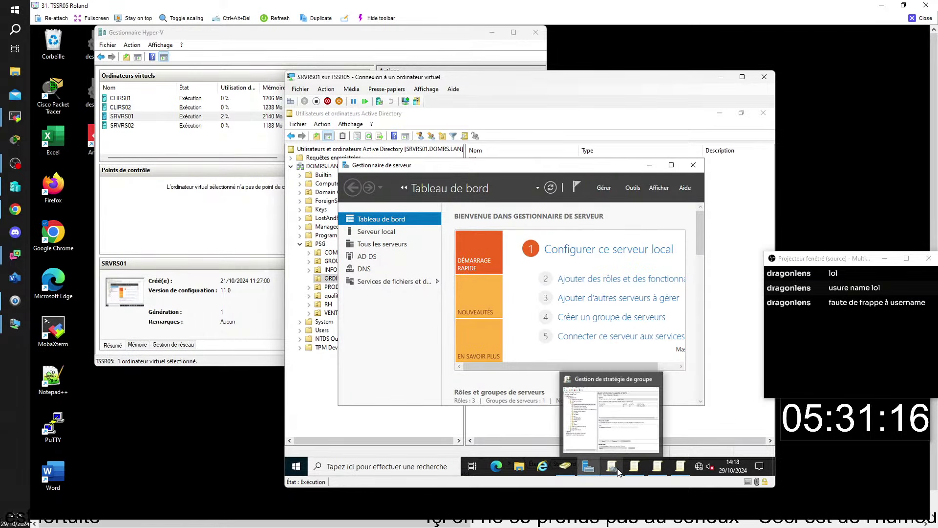
View the GPO's Paramètres report, expanding Système/Profils utilisateur to show the \\SRVRS02\PROFILS\%USERNAME% path
left_click(611, 467)
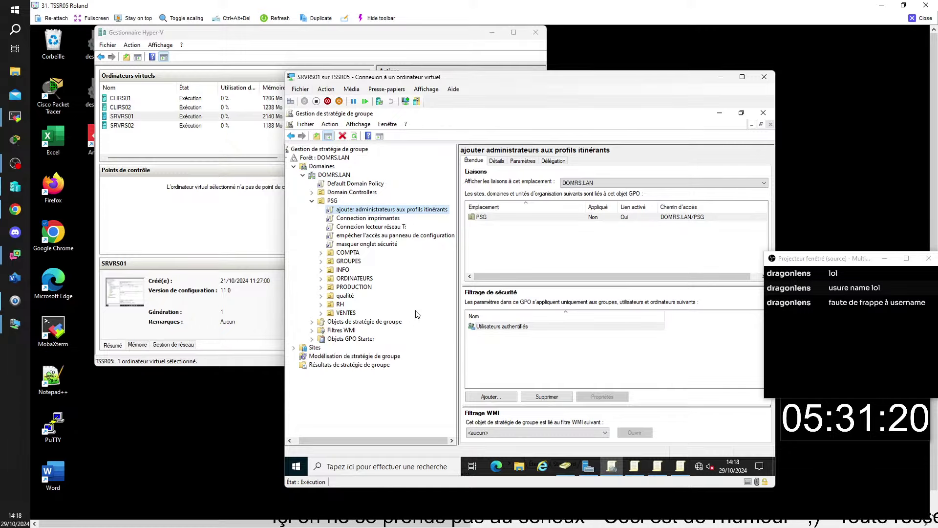
left_click(522, 162)
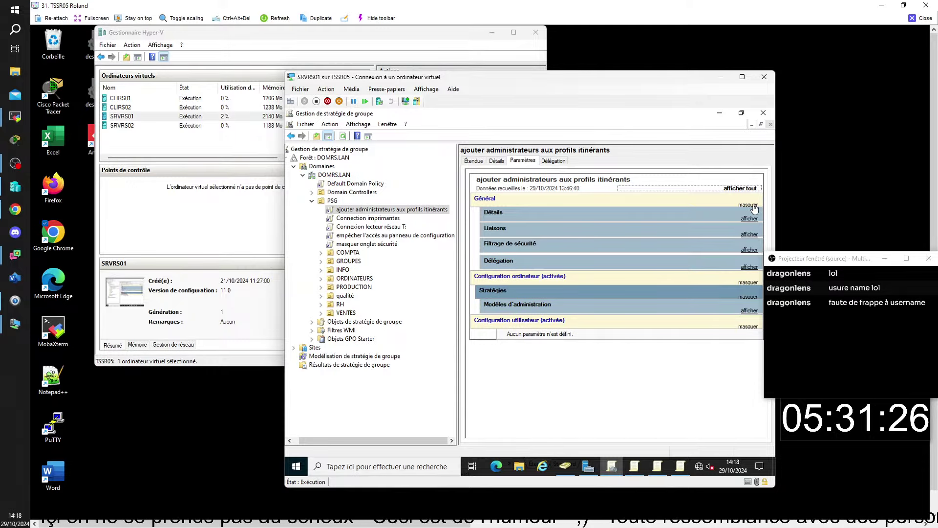
left_click(749, 311)
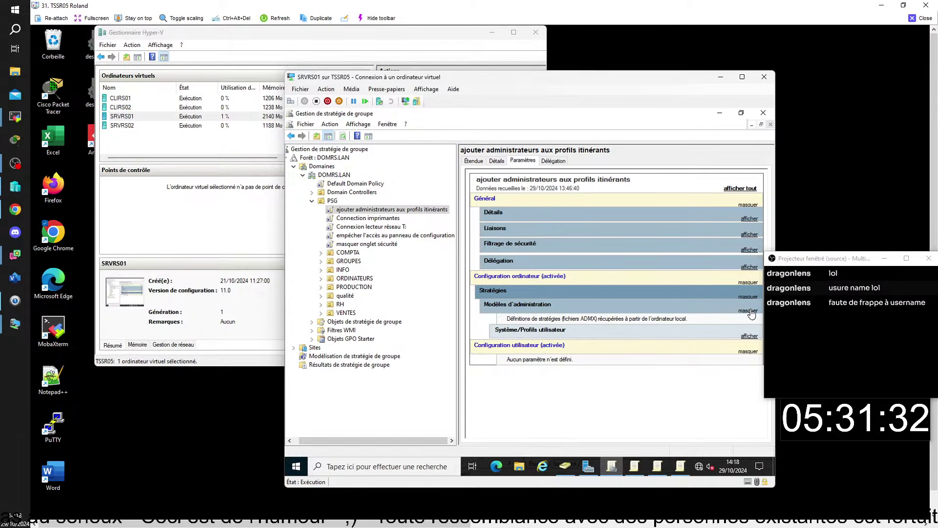
left_click(749, 336)
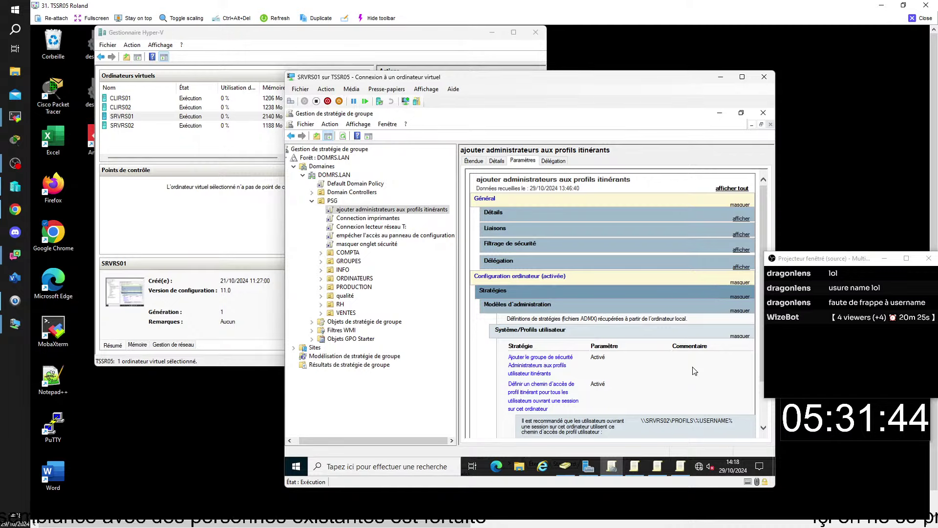
scroll(692, 372, "down", 2)
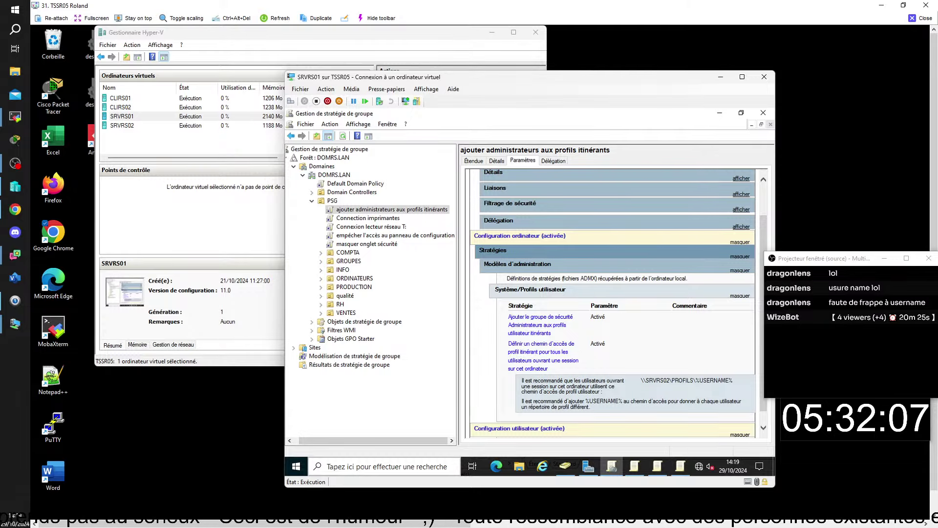
mouse_move(657, 466)
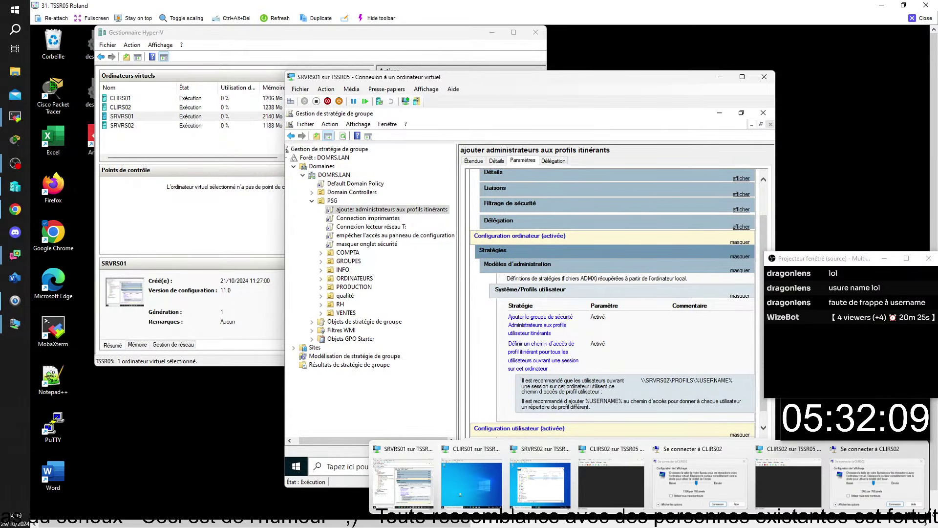
Sign the current user out of CLIRS01 and choose to sign in as another user
left_click(486, 492)
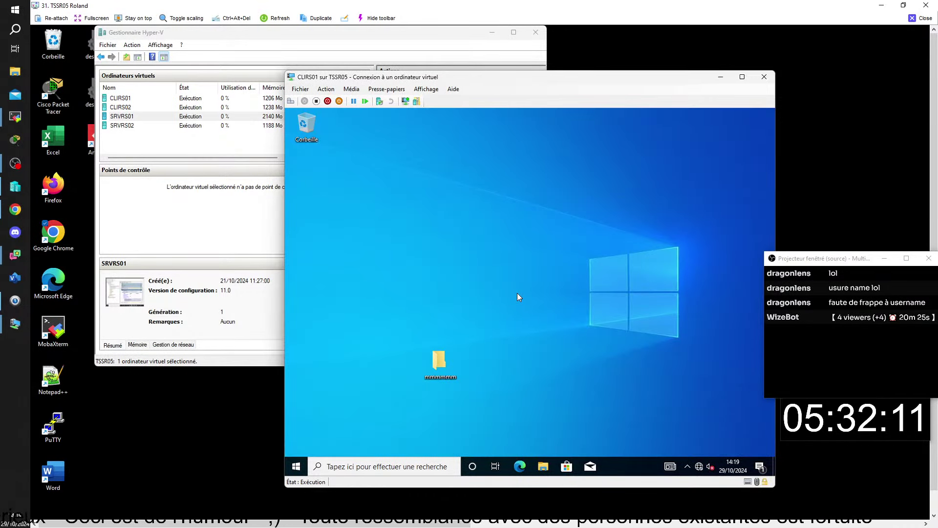
left_click(301, 469)
left_click(297, 355)
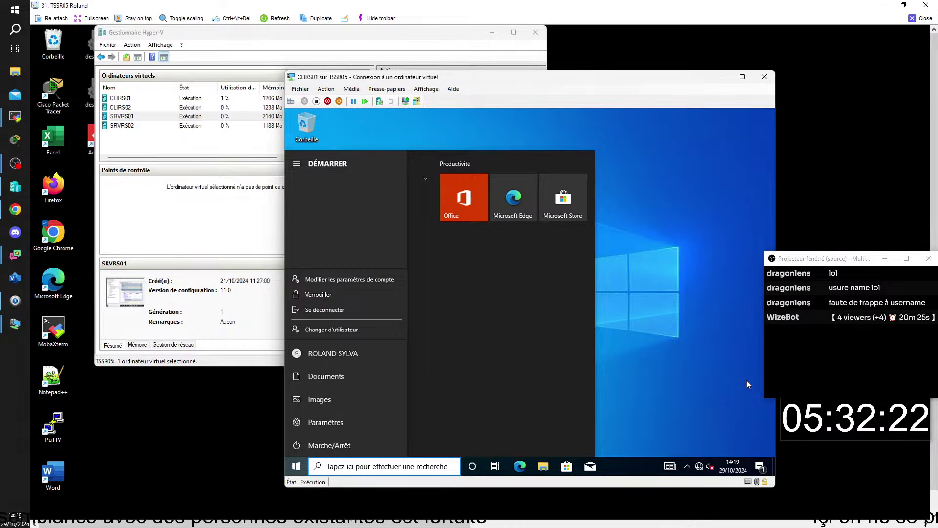
left_click(325, 311)
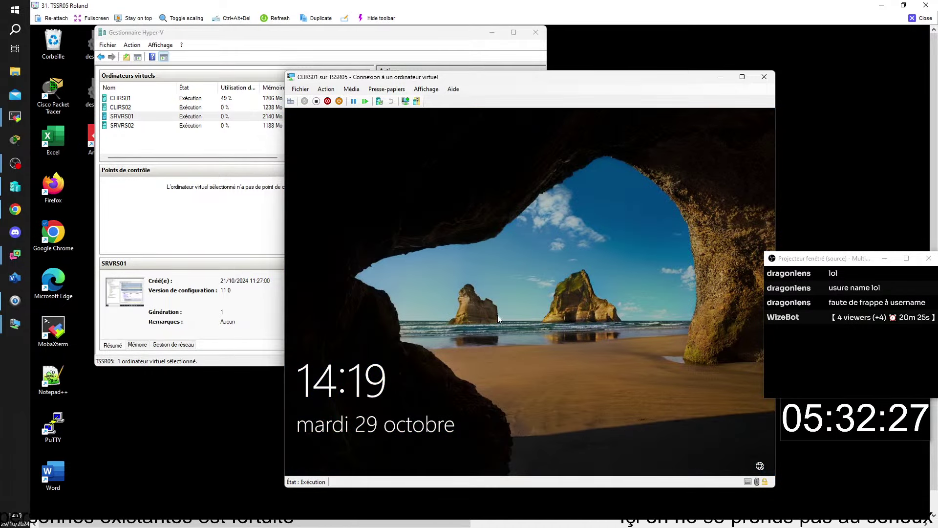
left_click(498, 314)
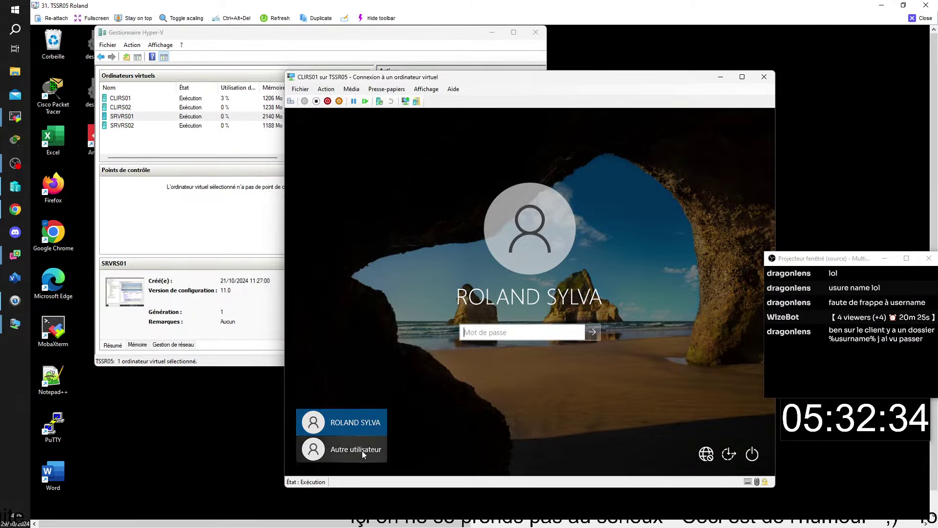
left_click(362, 450)
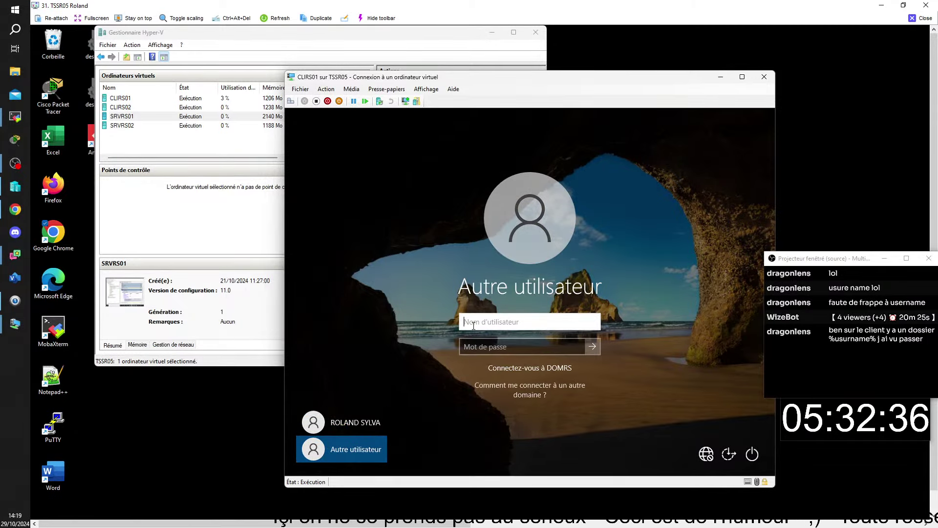
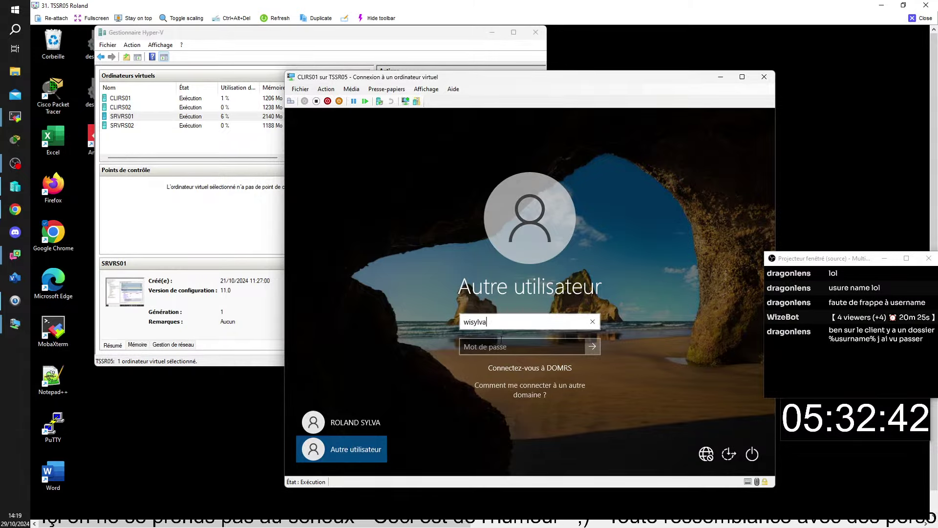
Sign in to CLIRS01 with the domain test user's username and password
left_click(503, 347)
type("P")
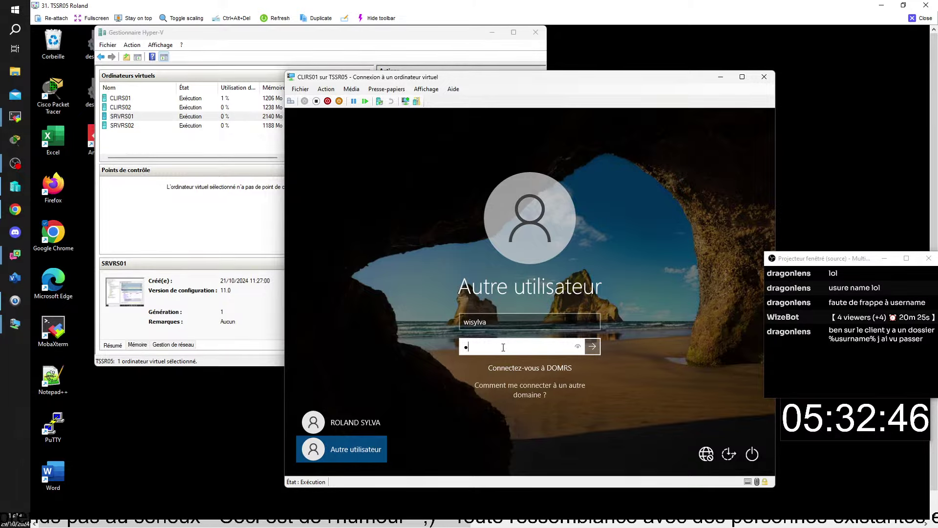
type("a$$w")
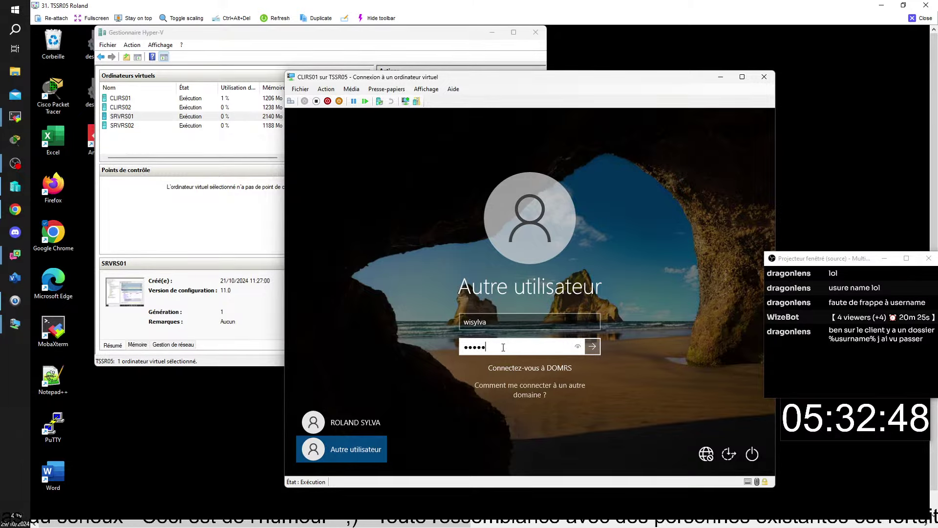
type("0rd")
key("Return")
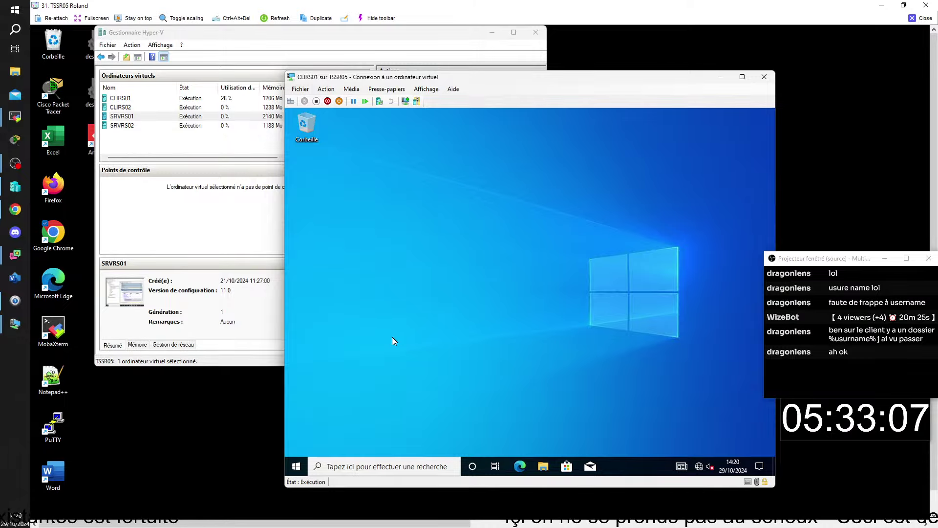
Create a new desktop folder named 'kkkk'
right_click(475, 348)
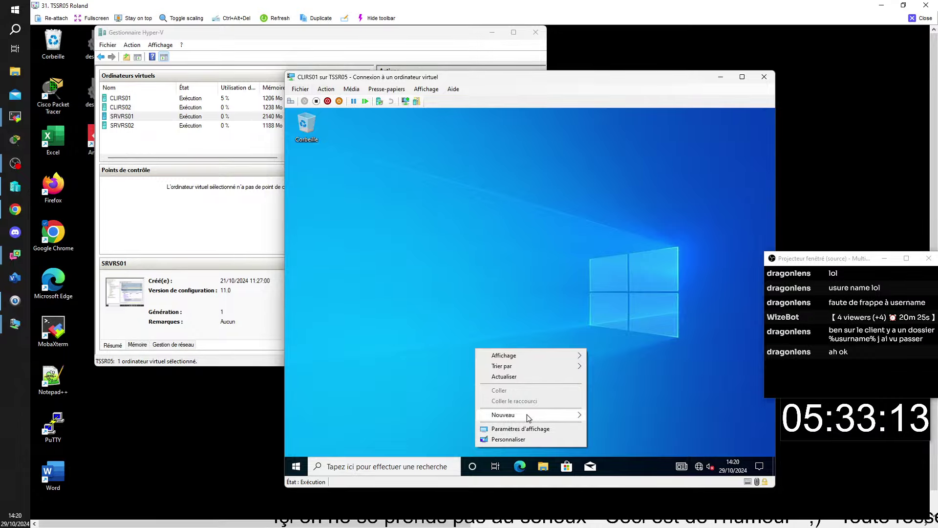
mouse_move(527, 416)
left_click(607, 357)
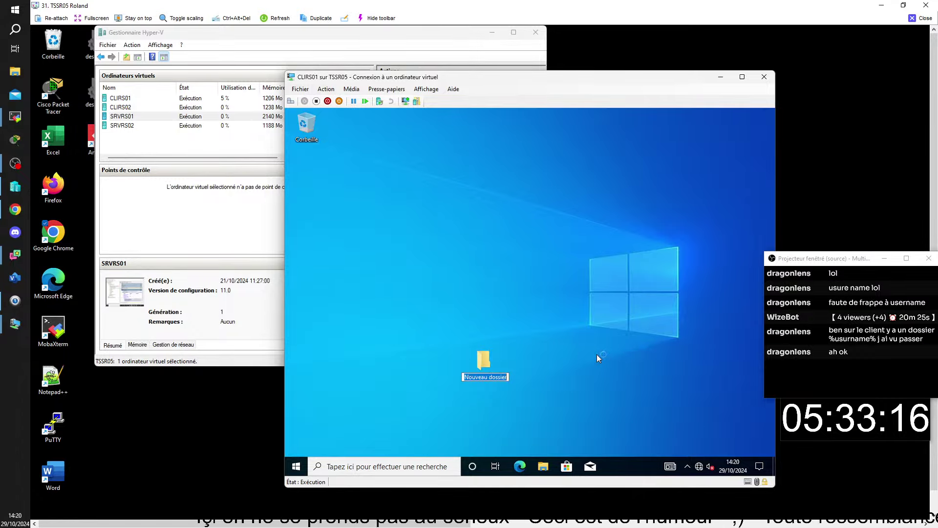
type("kkkk")
key("Return")
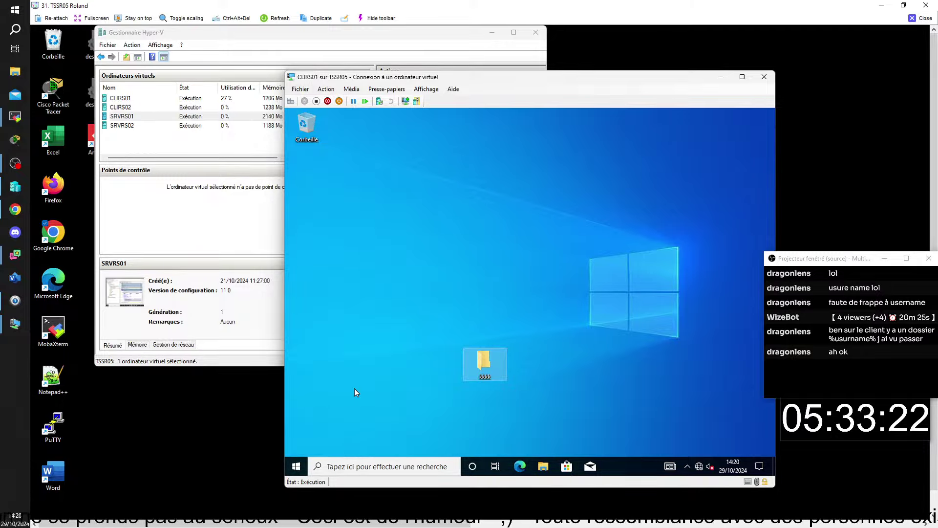
Launch cmd from the Exécuter box and run hostname to confirm CLIRS01
left_click(296, 467)
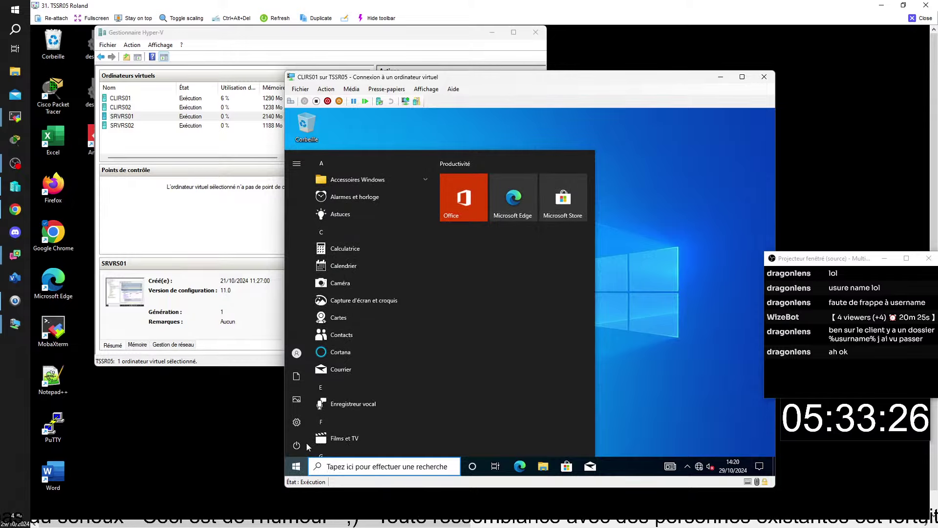
right_click(295, 465)
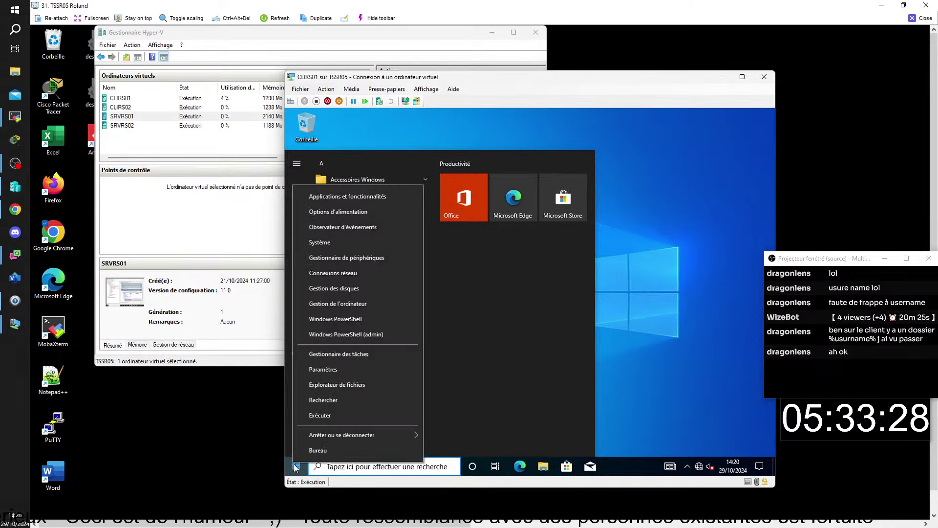
left_click(329, 417)
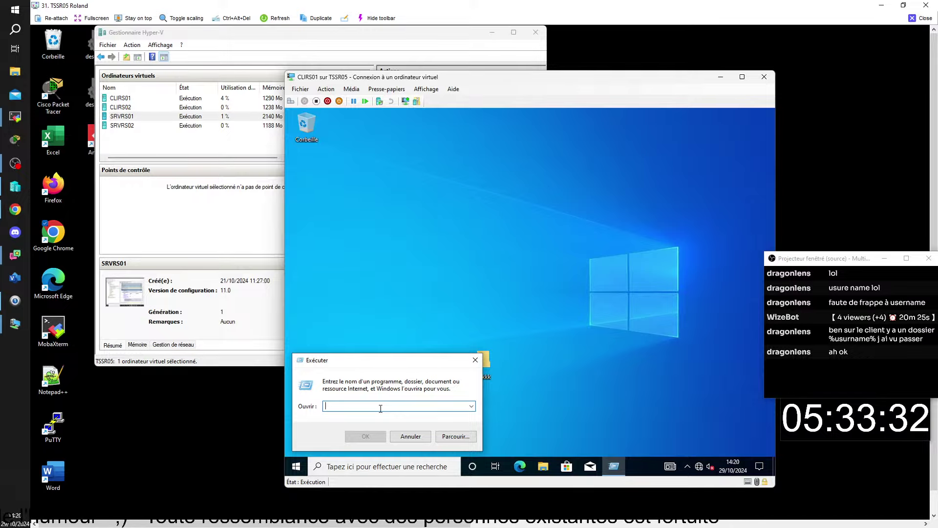
type("cmd")
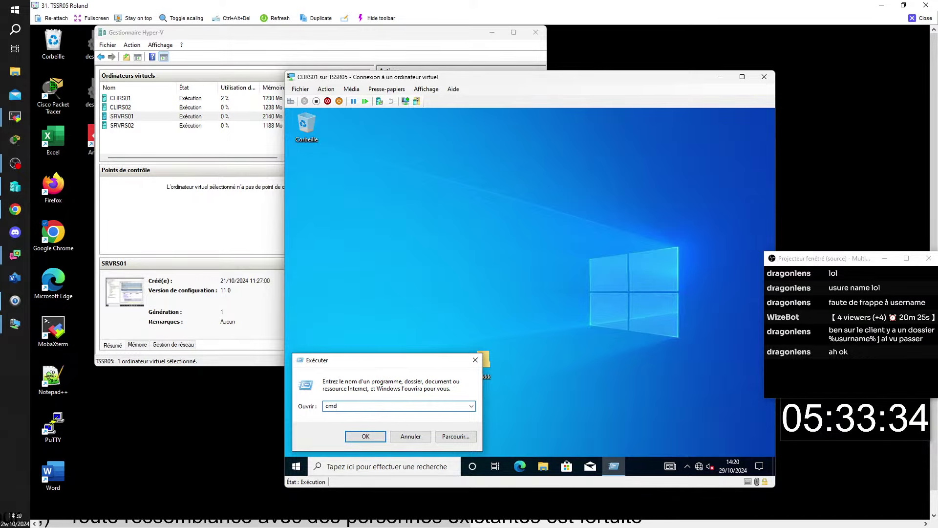
key("Return")
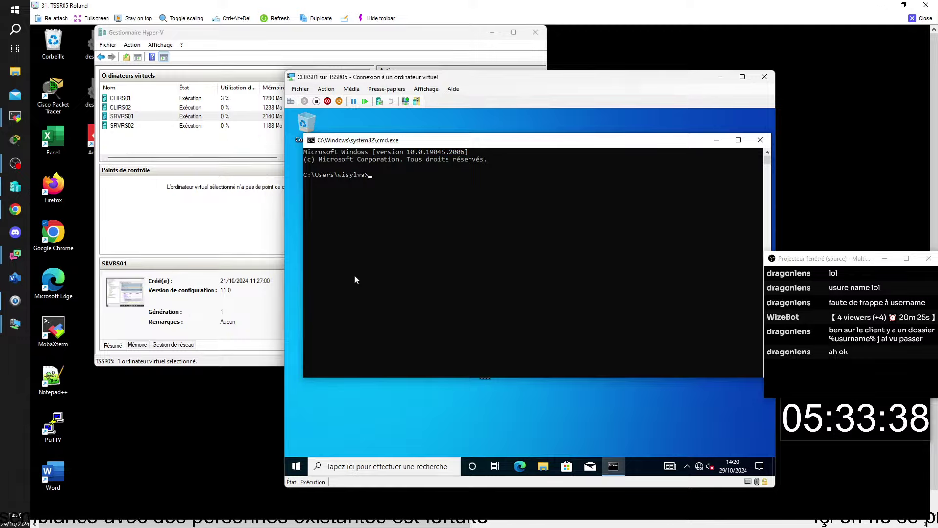
type("hostname")
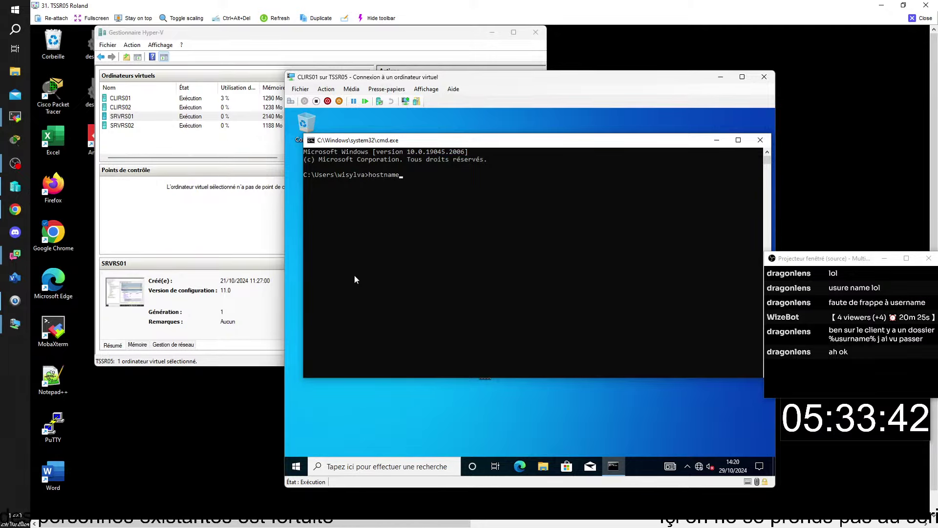
key("Return")
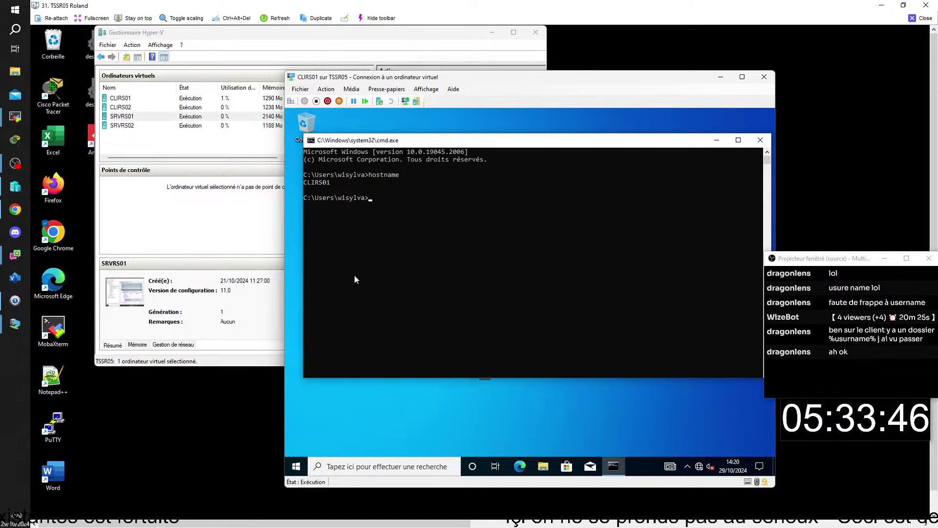
Sign the current user out of CLIRS01 via the Start menu account options
left_click(296, 466)
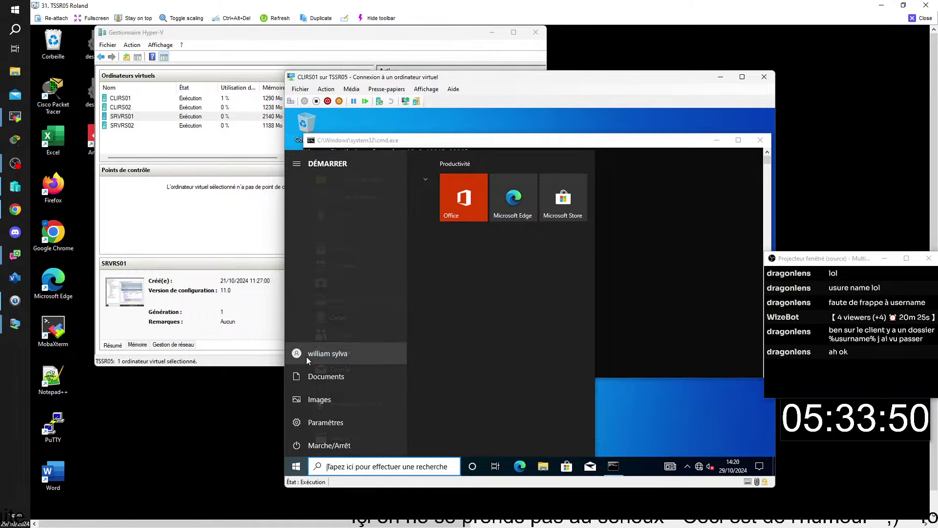
left_click(306, 357)
left_click(336, 308)
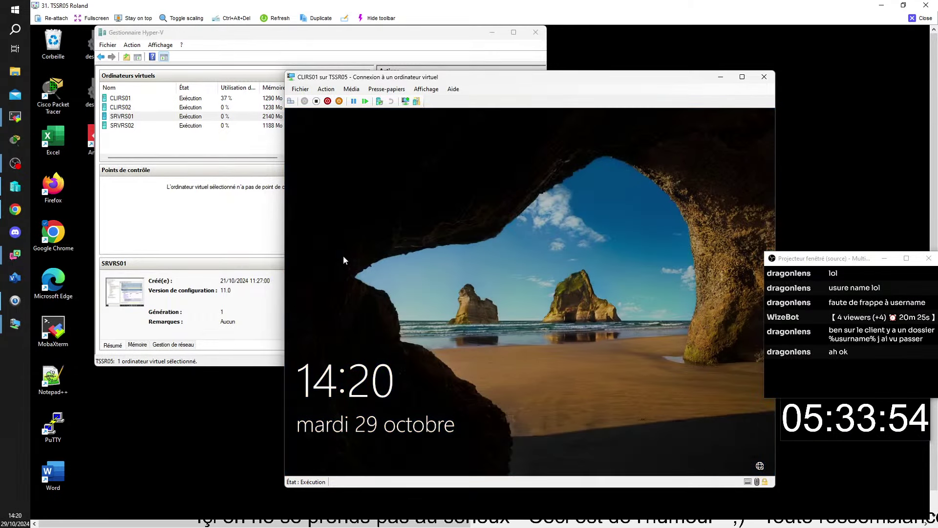
Bring the SRVRS02 console forward from Hyper-V Manager
left_click(125, 126)
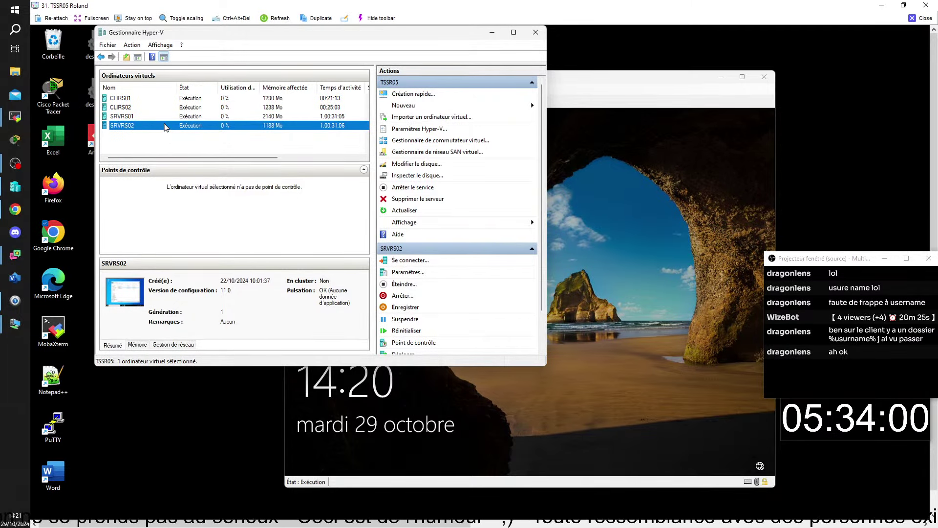
left_click(144, 153)
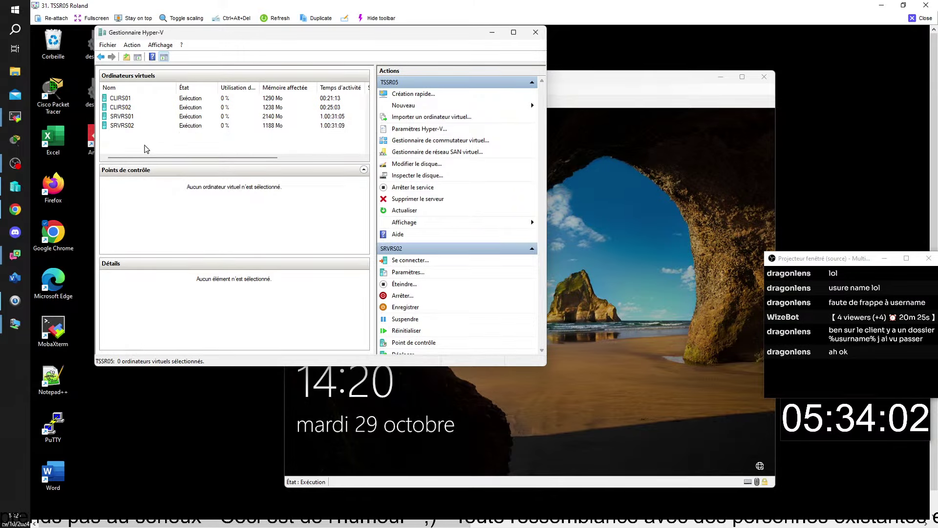
double_click(125, 127)
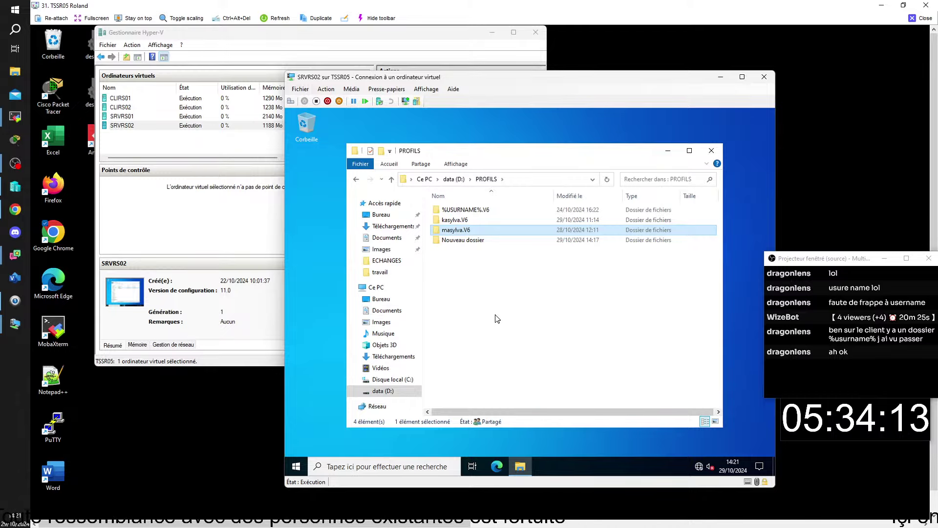
Open the Partage tab of PROFILS properties on data (D:), showing \\Srvrs02\profils
left_click(385, 392)
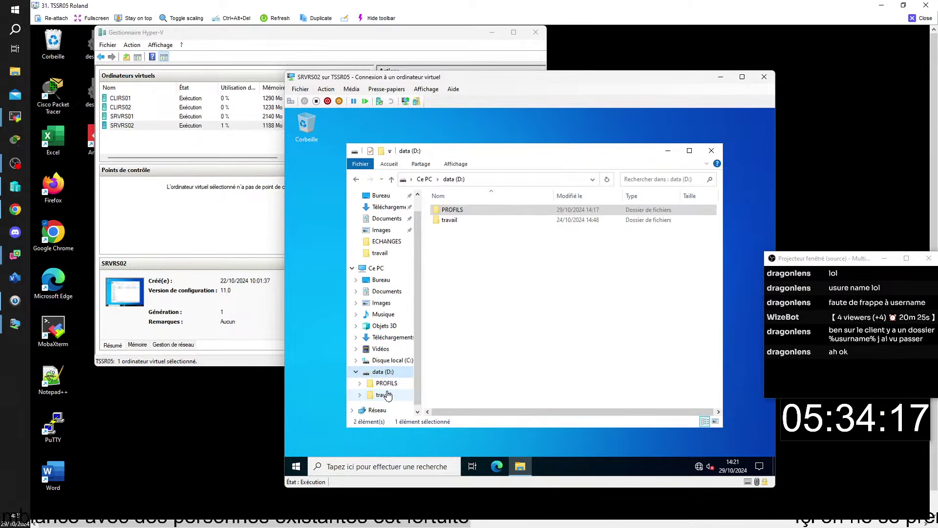
left_click(511, 308)
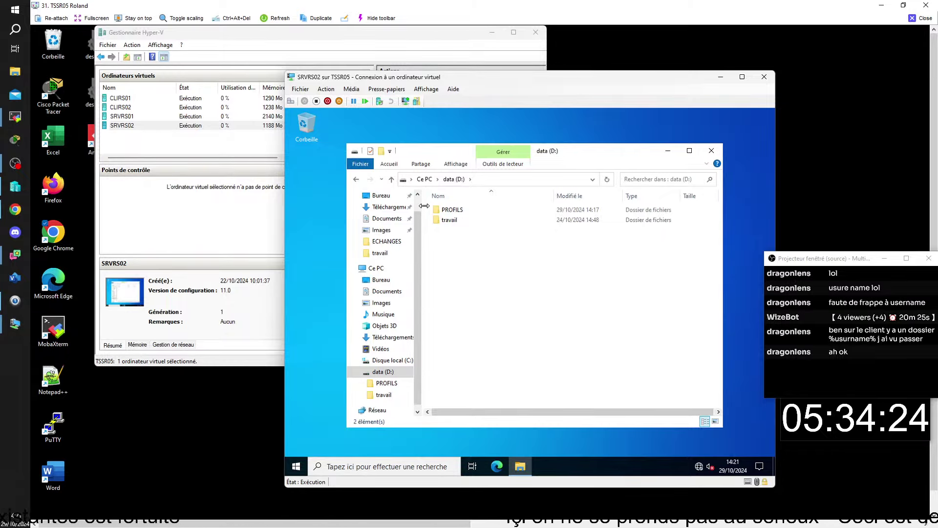
right_click(454, 209)
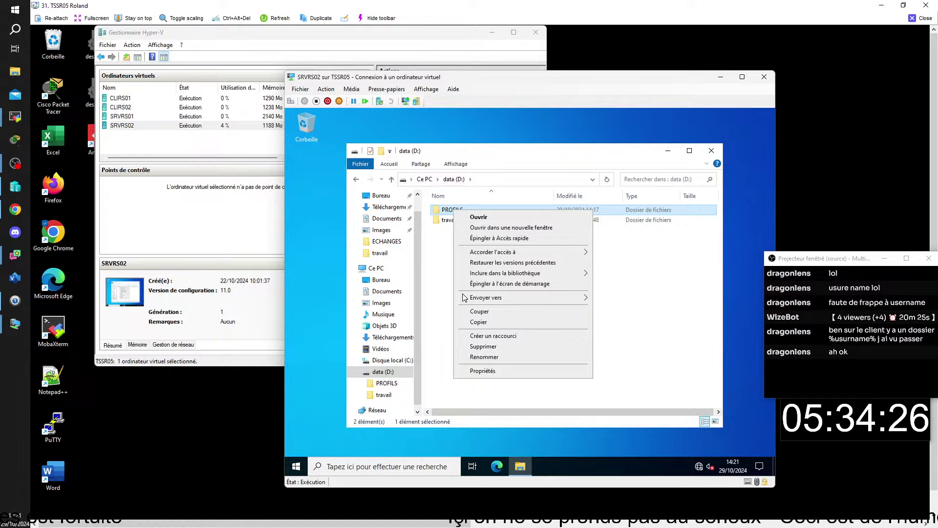
left_click(491, 372)
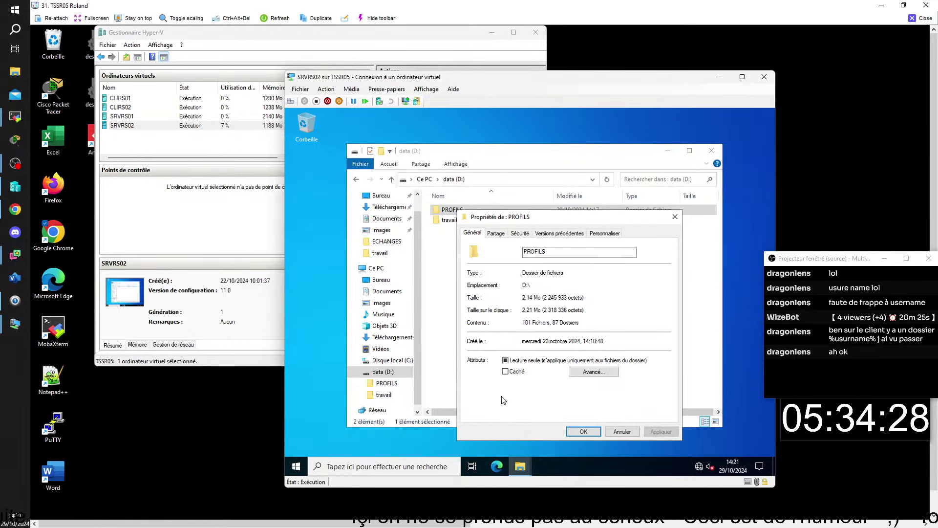
left_click(497, 234)
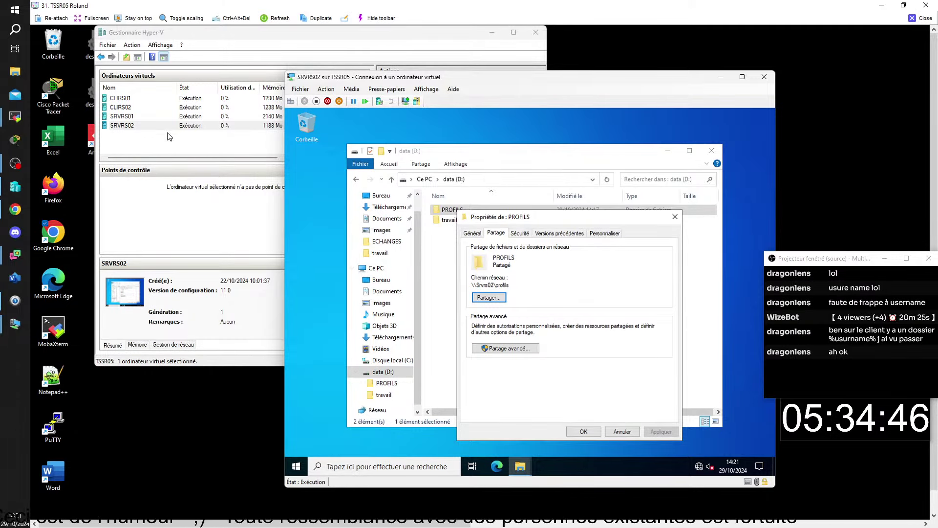
Connect to CLIRS02's console and send Ctrl+Alt+Suppr to reach the sign-in prompt
double_click(117, 107)
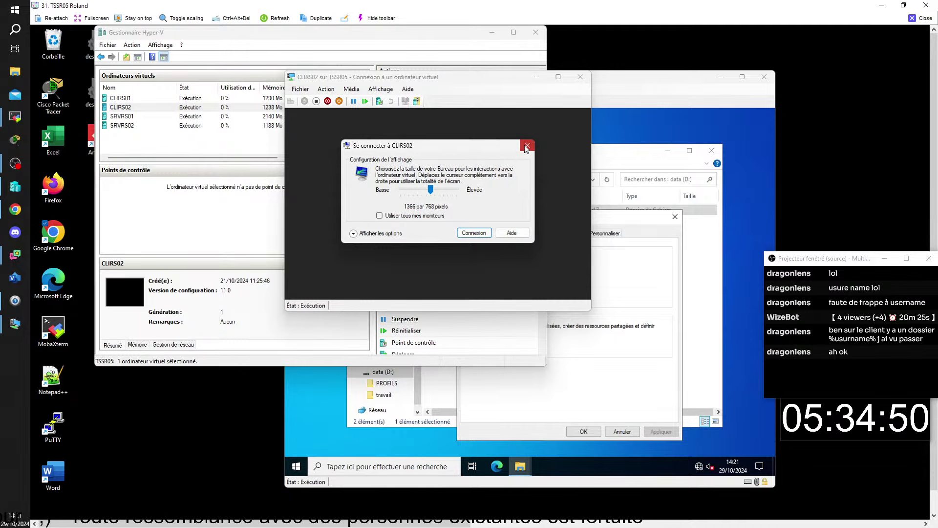
left_click(527, 145)
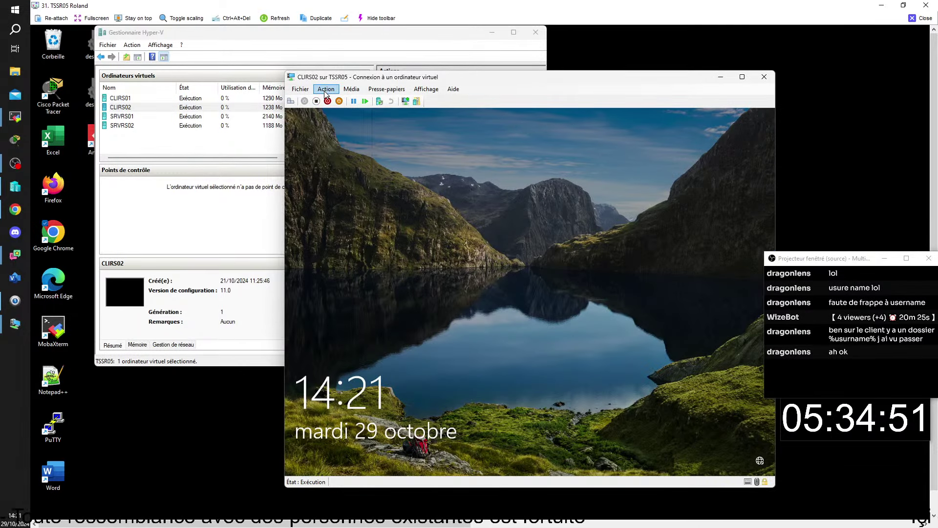
left_click(326, 90)
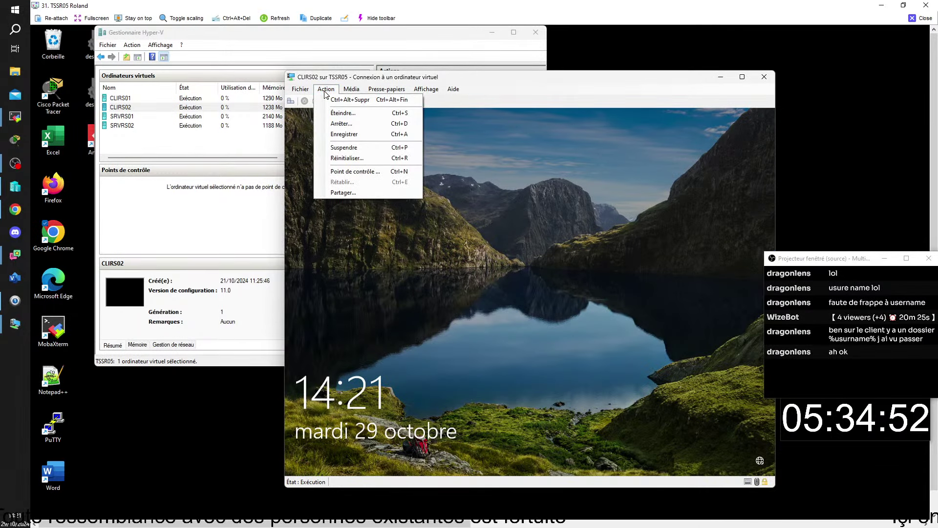
left_click(344, 101)
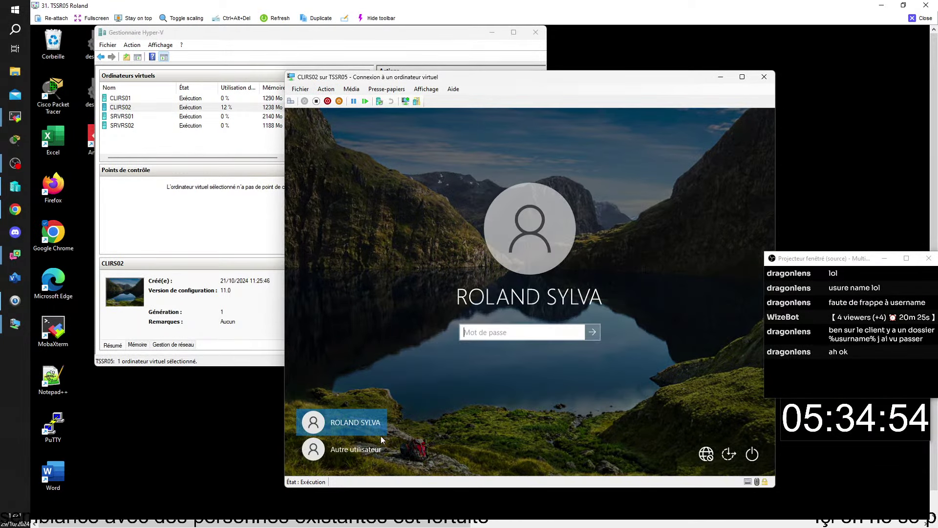
Sign in as Autre utilisateur with another domain user's username and password
left_click(375, 448)
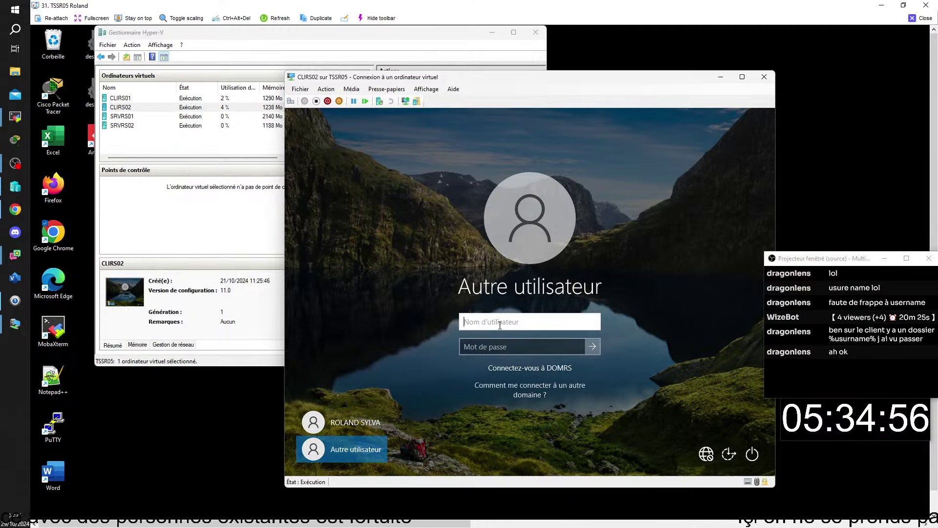
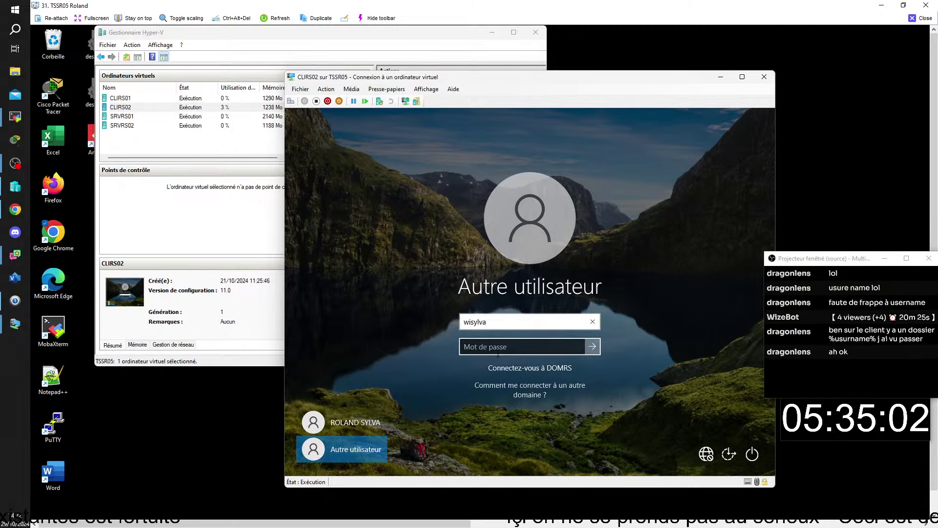
left_click(505, 348)
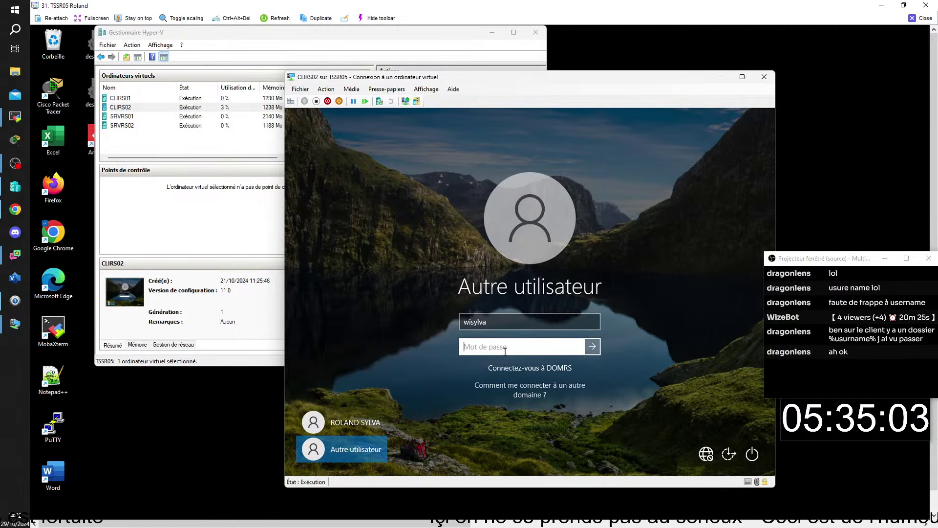
type("••")
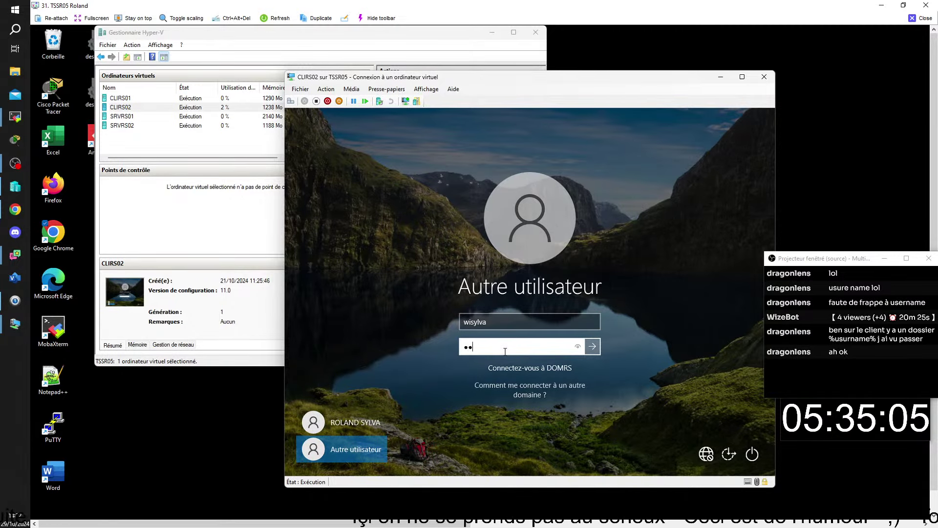
type("•")
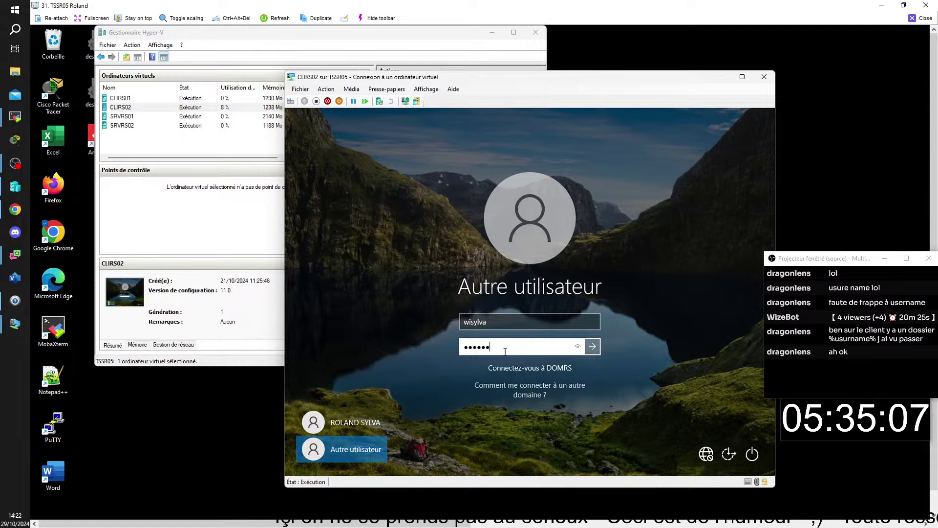
type("•")
key("Return")
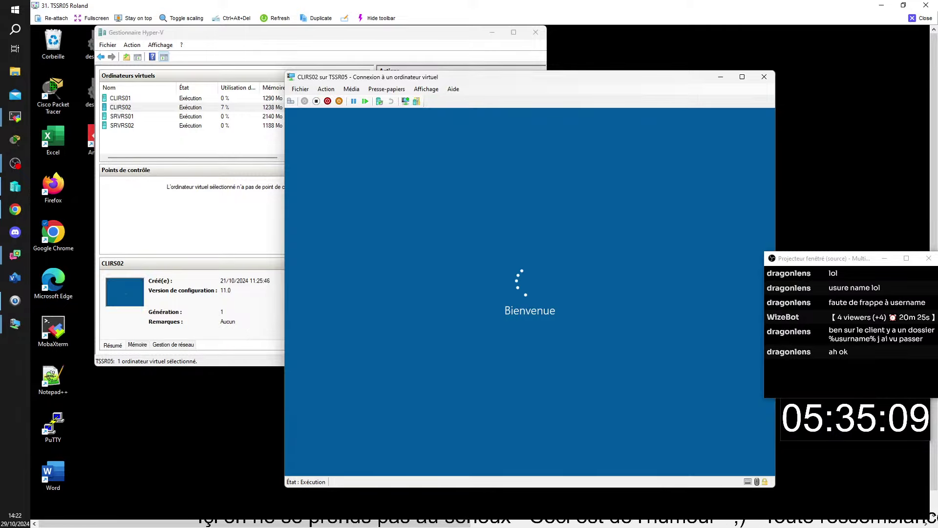
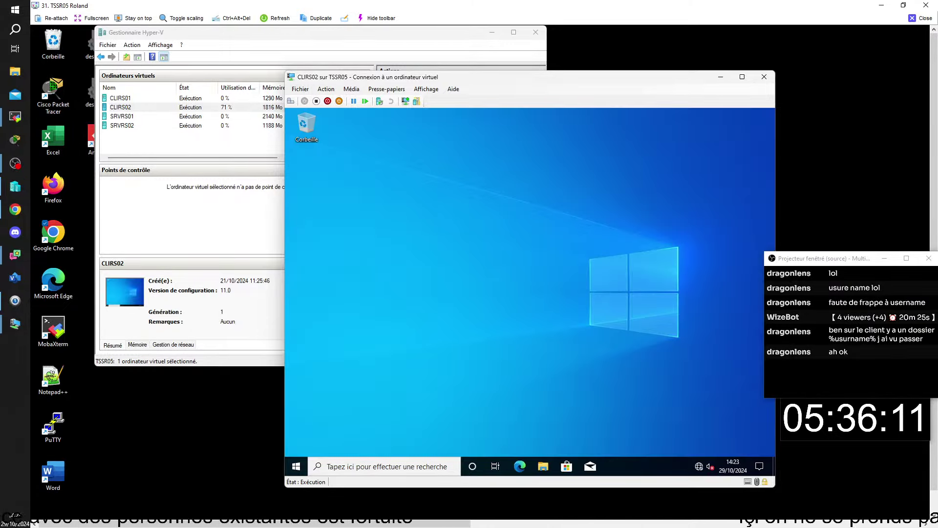
Create a new folder named 'aaaaaa' on the CLIRS02 desktop
right_click(516, 335)
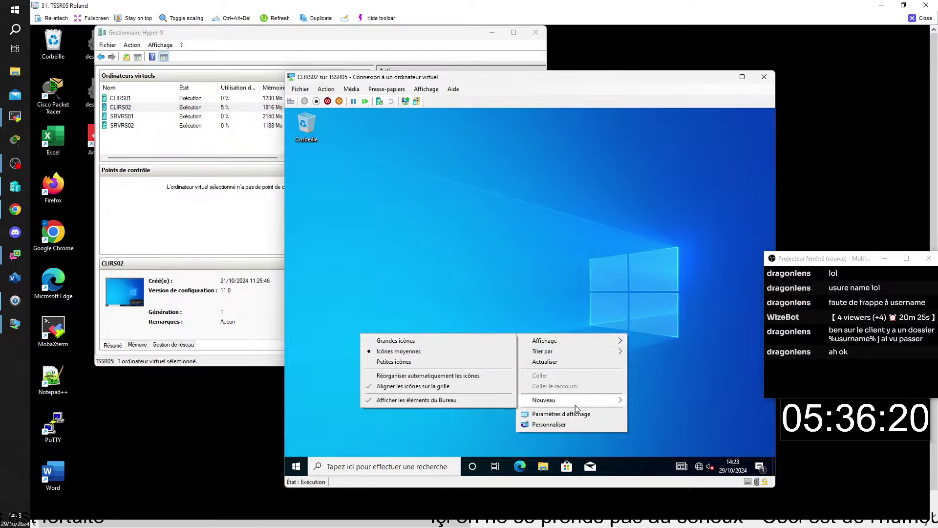
mouse_move(575, 405)
left_click(644, 403)
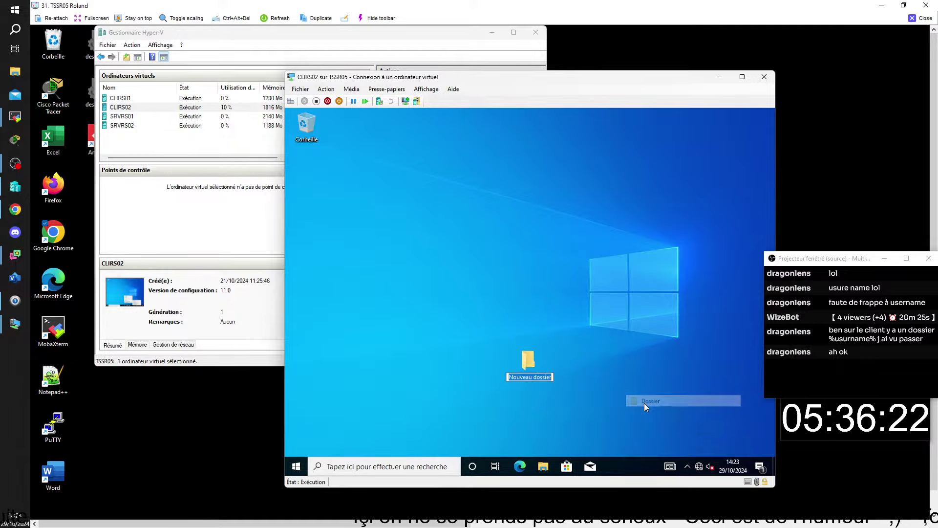
type("aaaa")
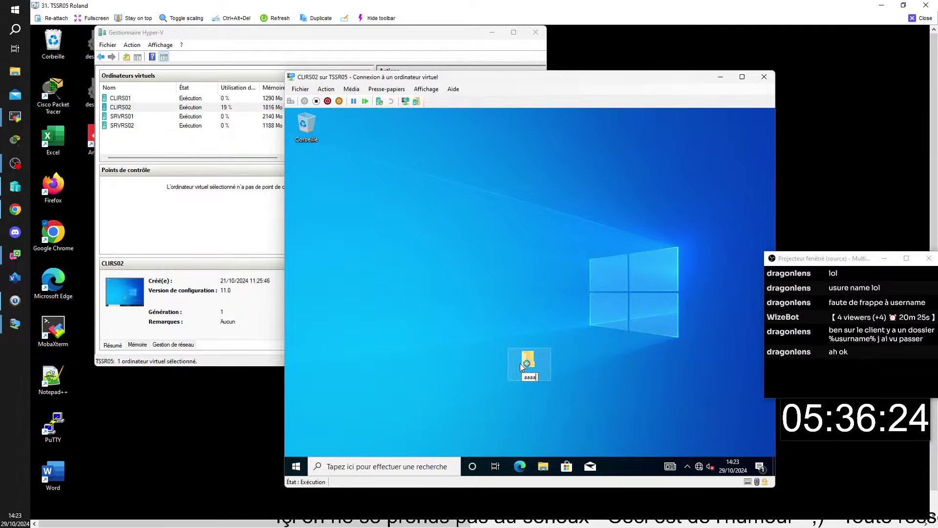
type("aa")
key("Return")
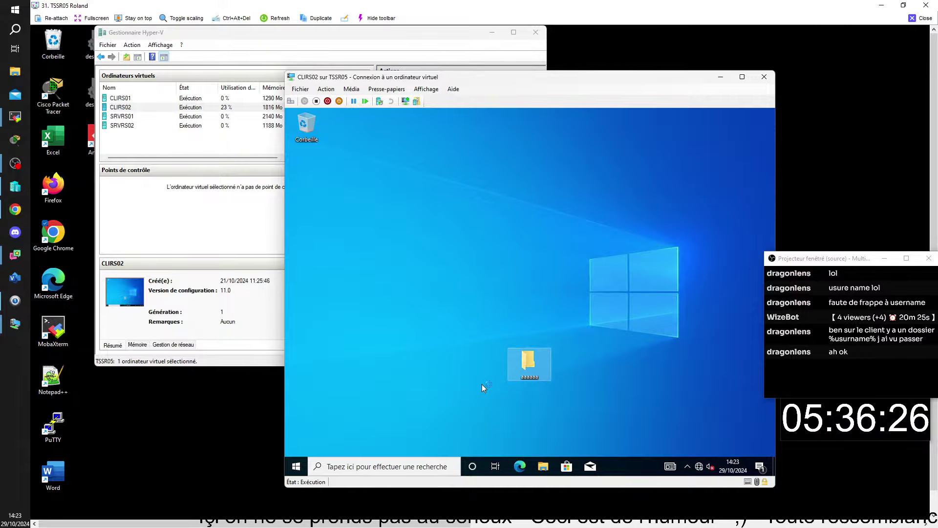
left_click(474, 389)
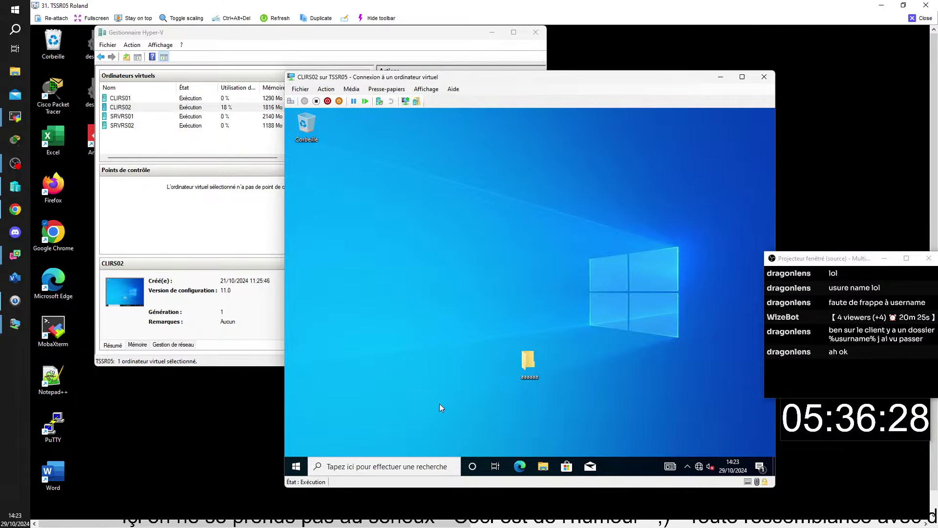
Sign the domain user out of CLIRS02 from the Start menu account options
left_click(293, 467)
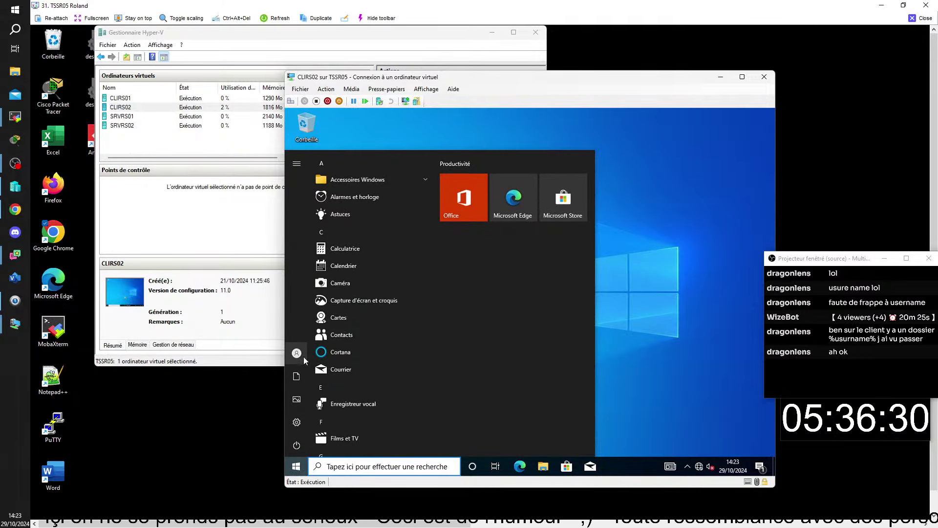
left_click(299, 355)
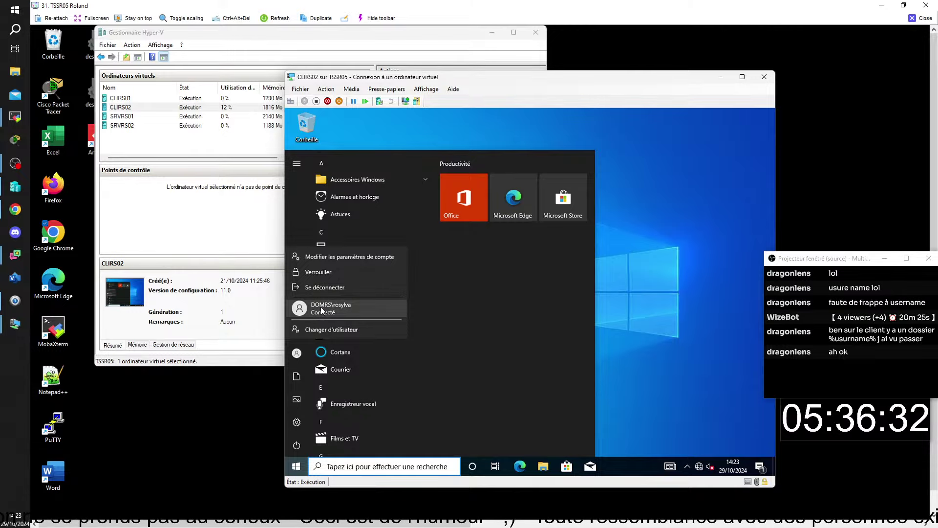
left_click(332, 288)
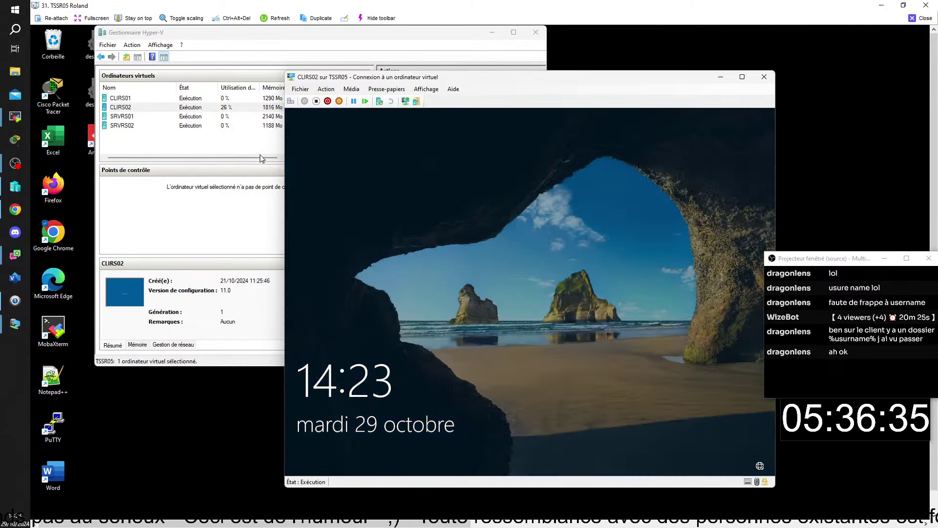
left_click(132, 126)
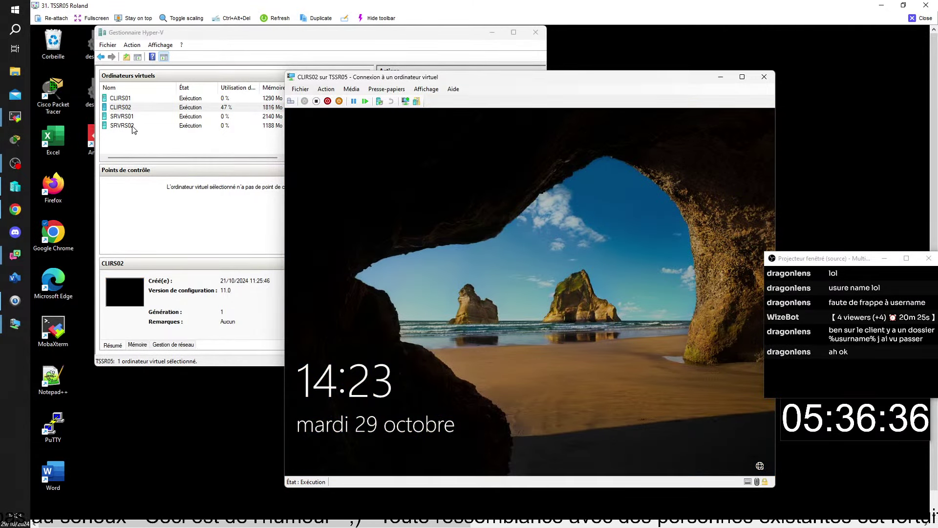
On SRVRS02, close the PROFILS Properties dialog and open the PROFILS folder on data (D:)
double_click(132, 125)
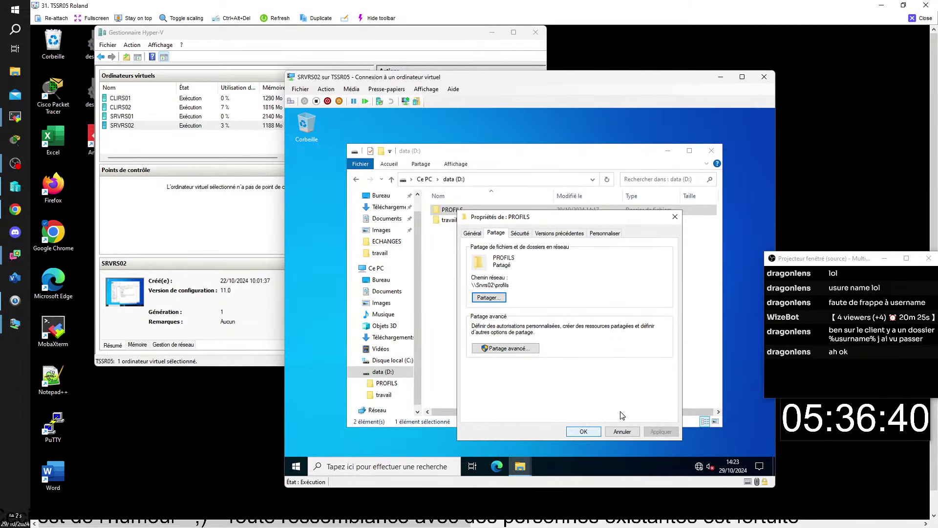
left_click(675, 217)
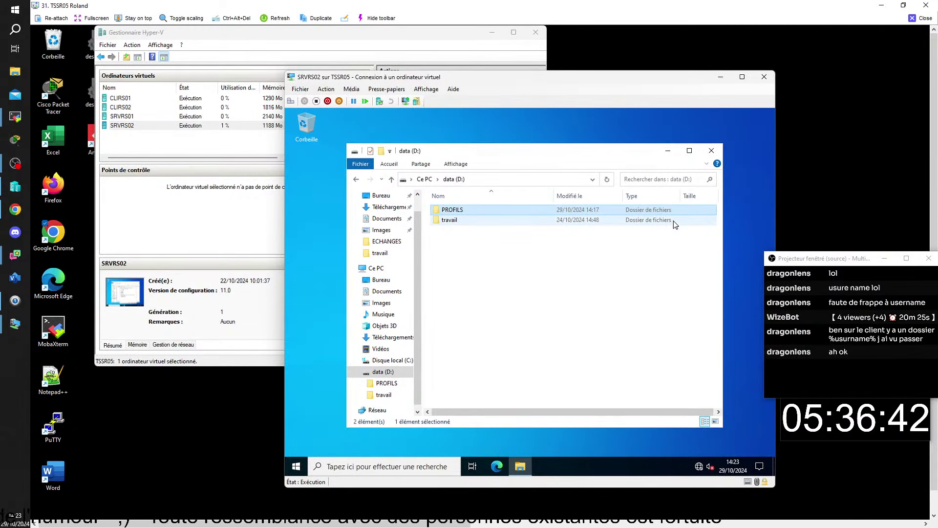
double_click(472, 210)
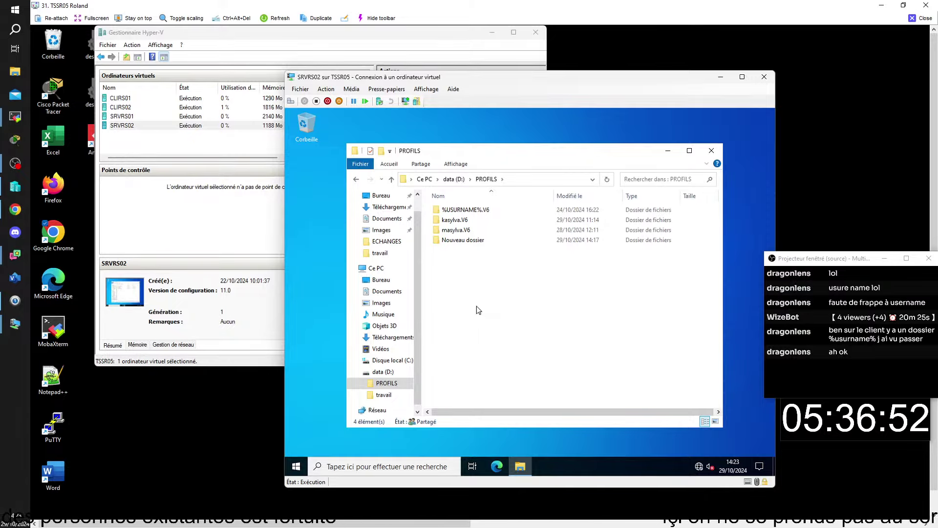
left_click(120, 100)
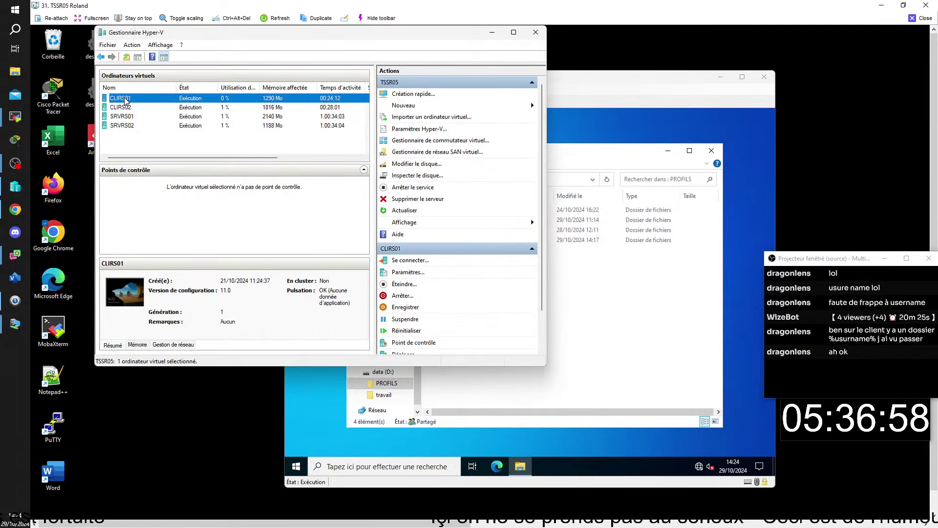
Log on to CLIRS01 under Autre utilisateur with the domain administrateur account and its password
double_click(164, 103)
left_click(426, 286)
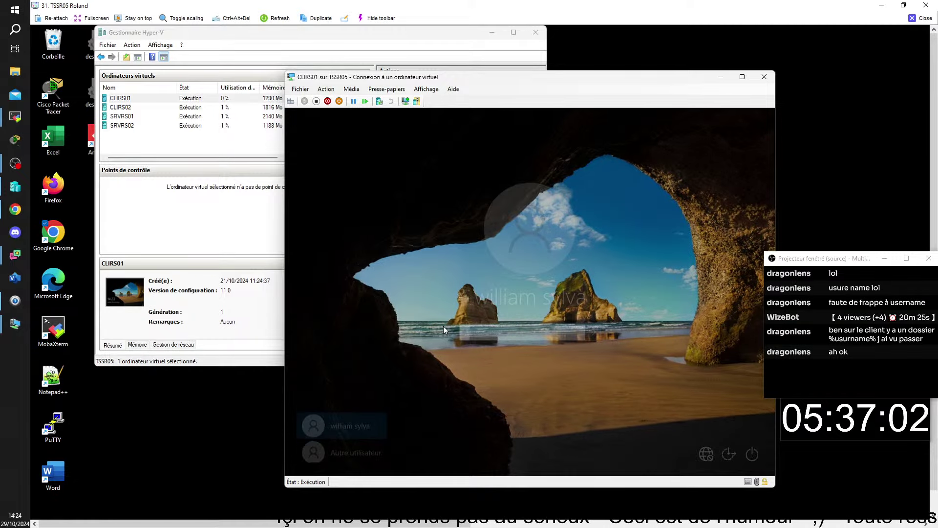
left_click(360, 450)
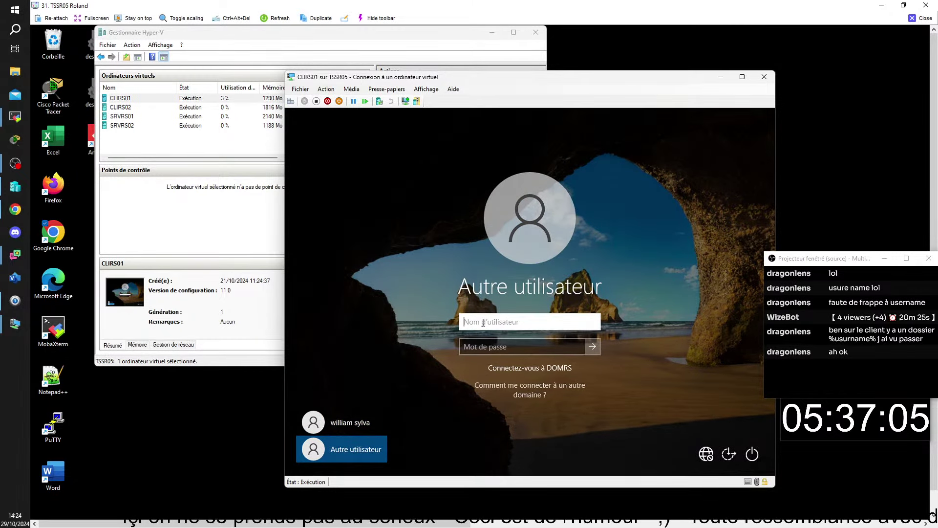
type("domrs")
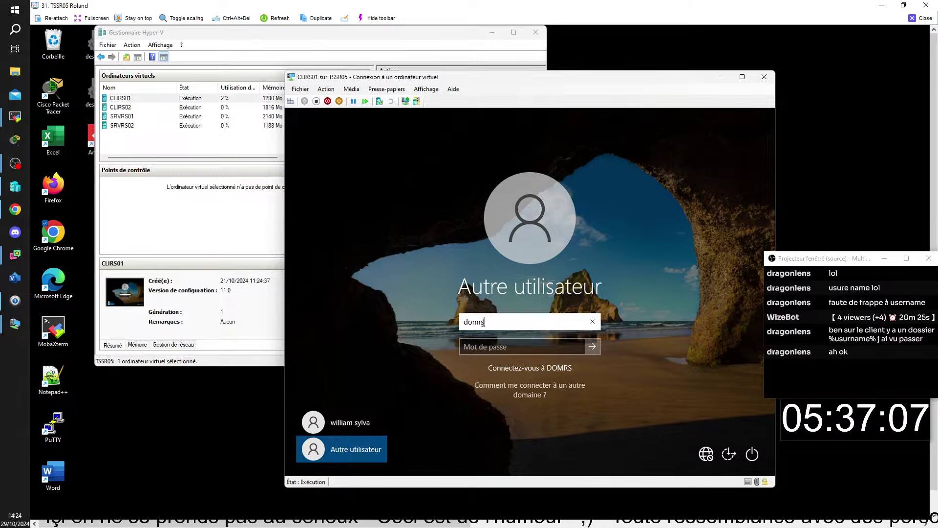
type("^")
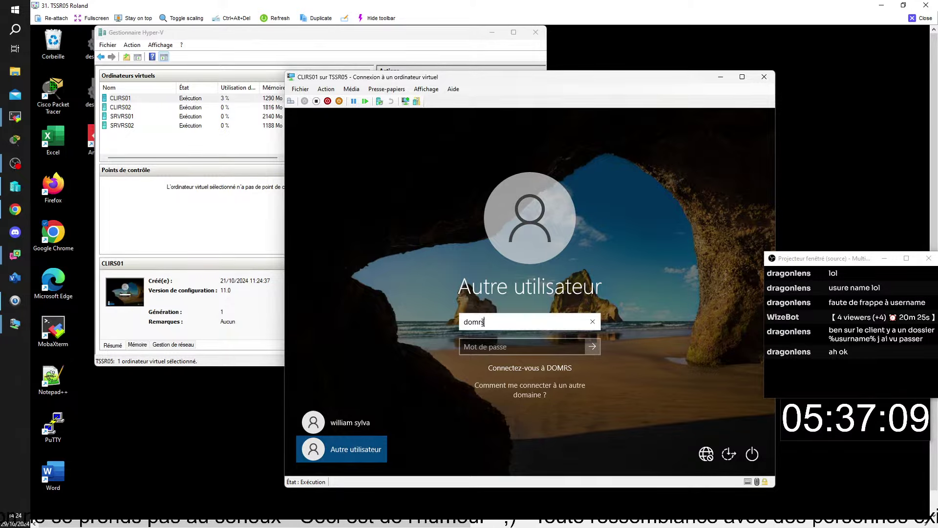
type("s")
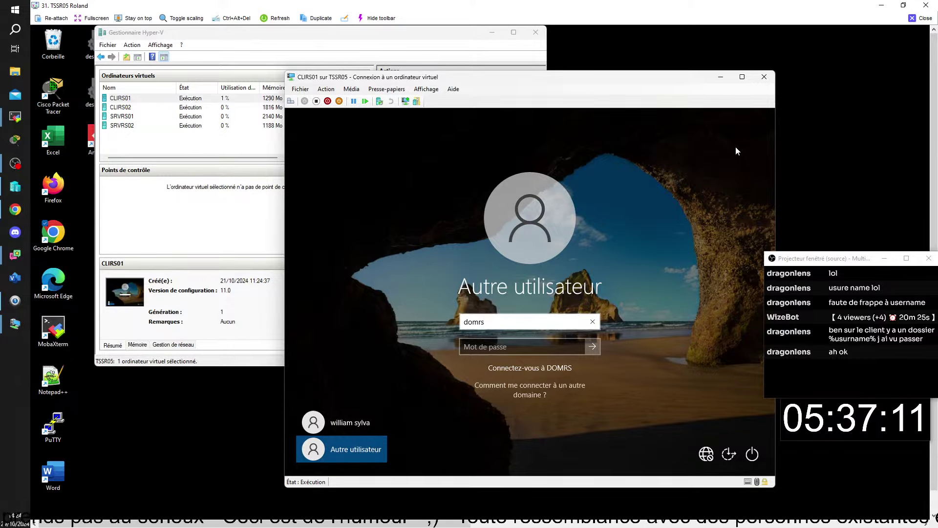
type("\\")
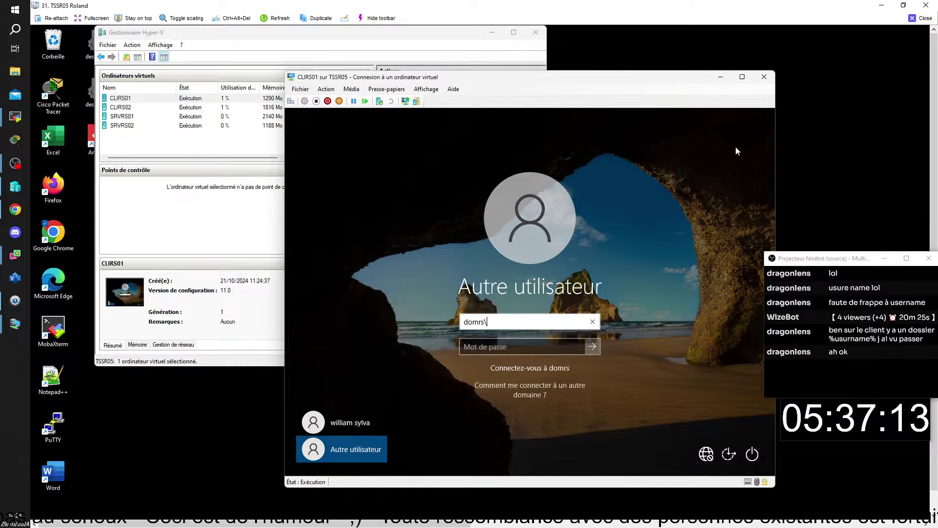
type("adm")
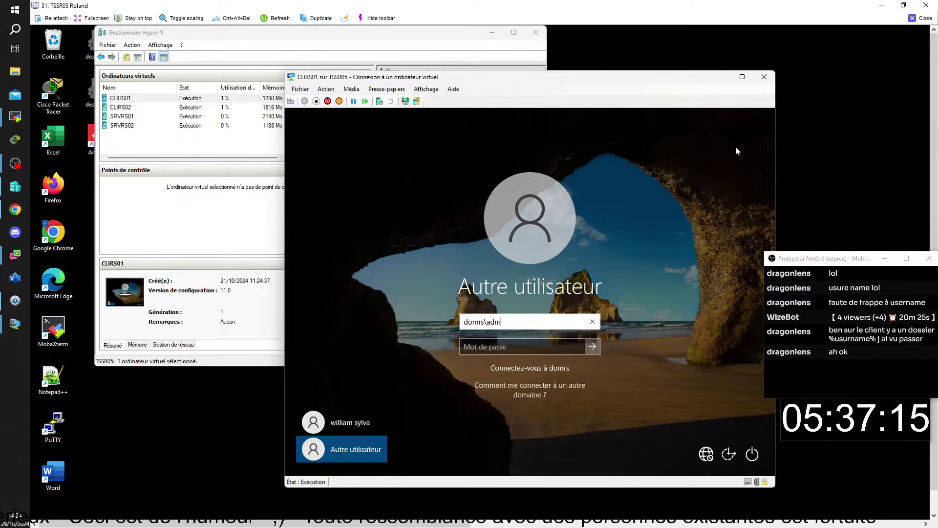
type("inist")
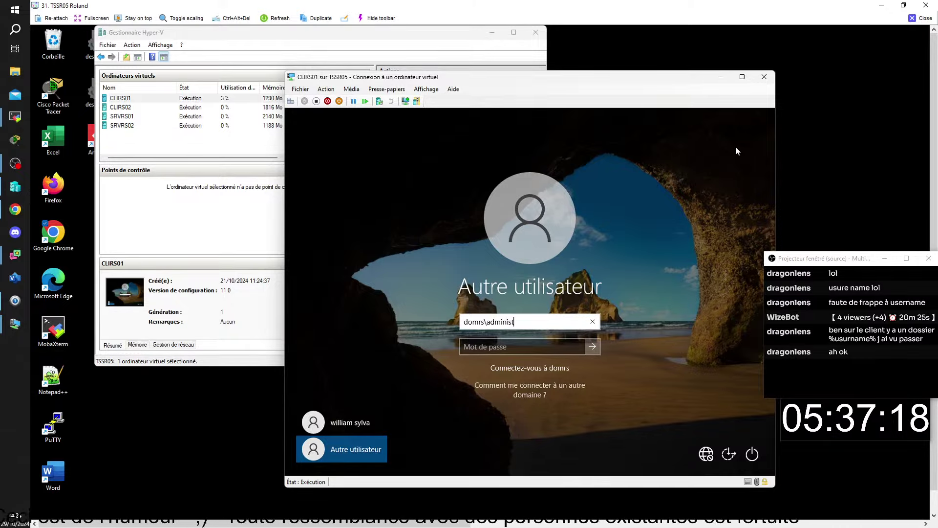
type("rateur")
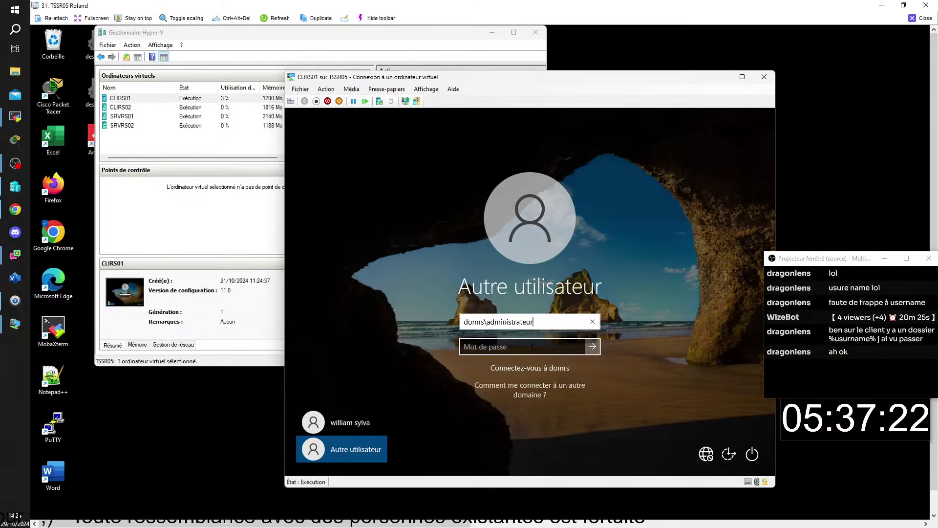
left_click(530, 347)
type("•••••")
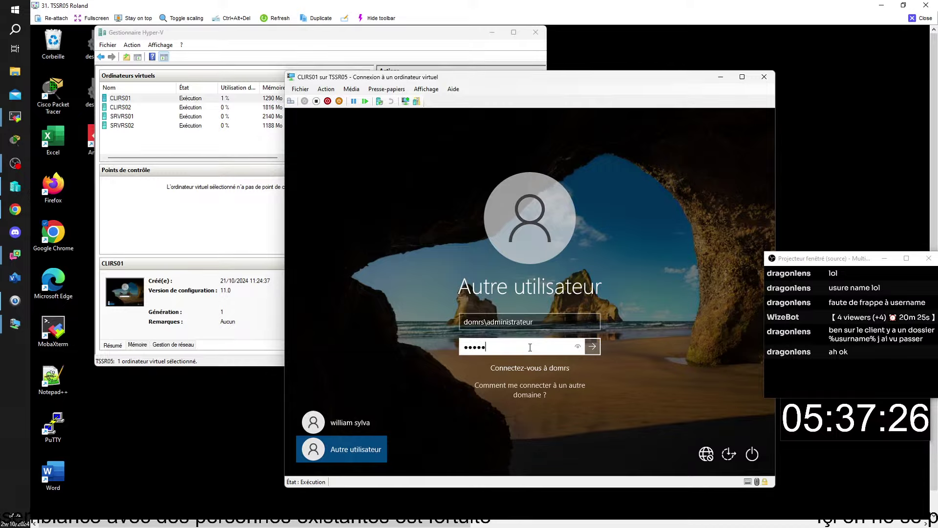
type("•")
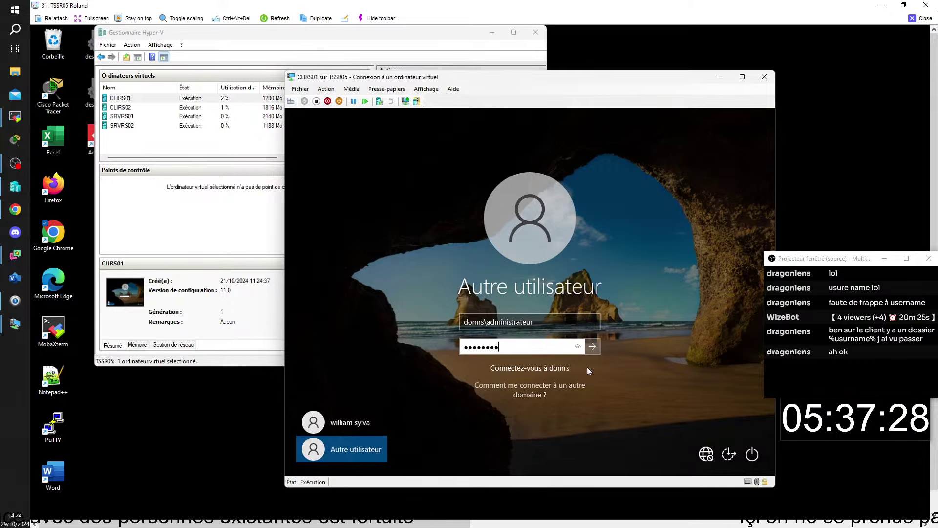
left_click(578, 350)
key("Return")
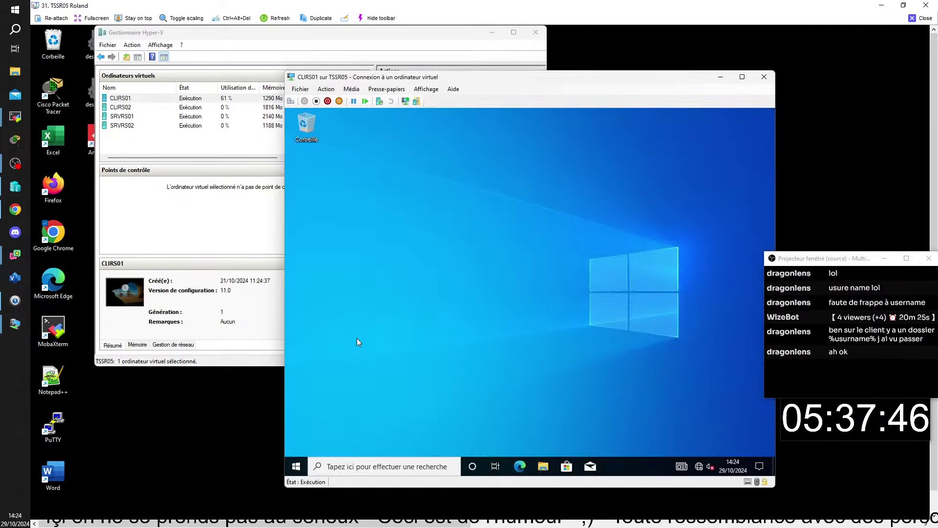
left_click(296, 466)
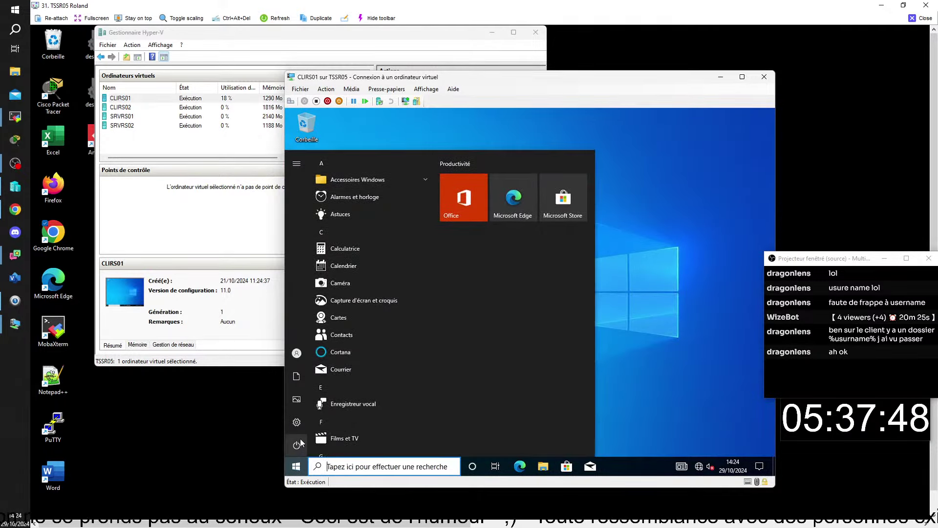
Run gpupdate /force in an administrator command prompt on CLIRS01
right_click(296, 467)
left_click(332, 424)
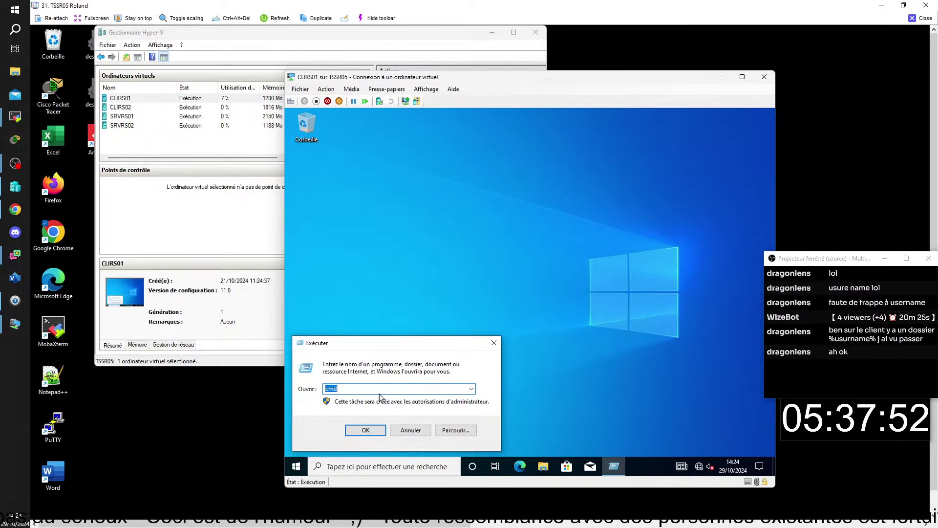
left_click(365, 430)
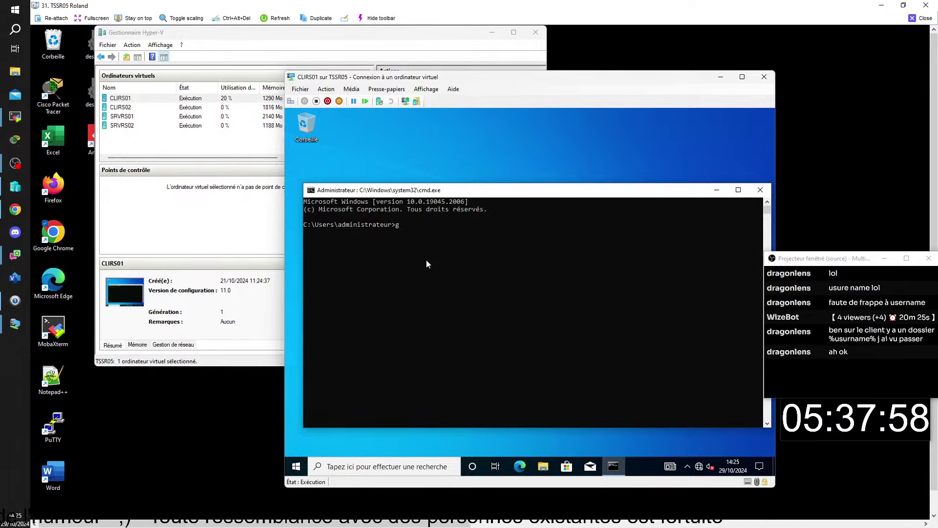
type("gpup")
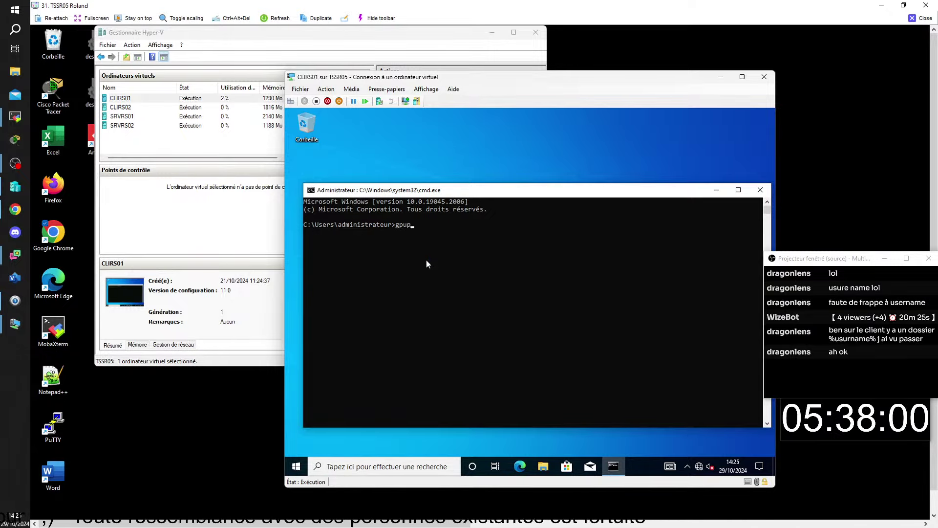
type("date :")
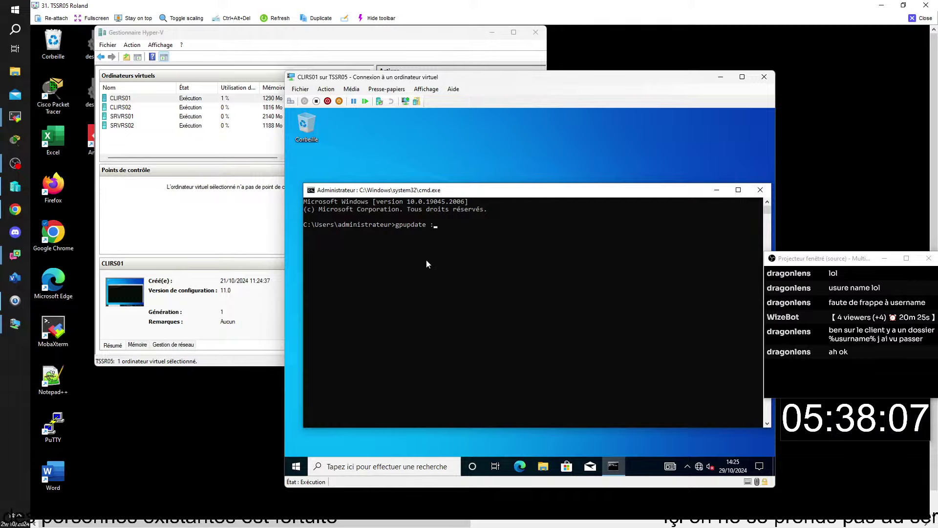
key("BackSpace")
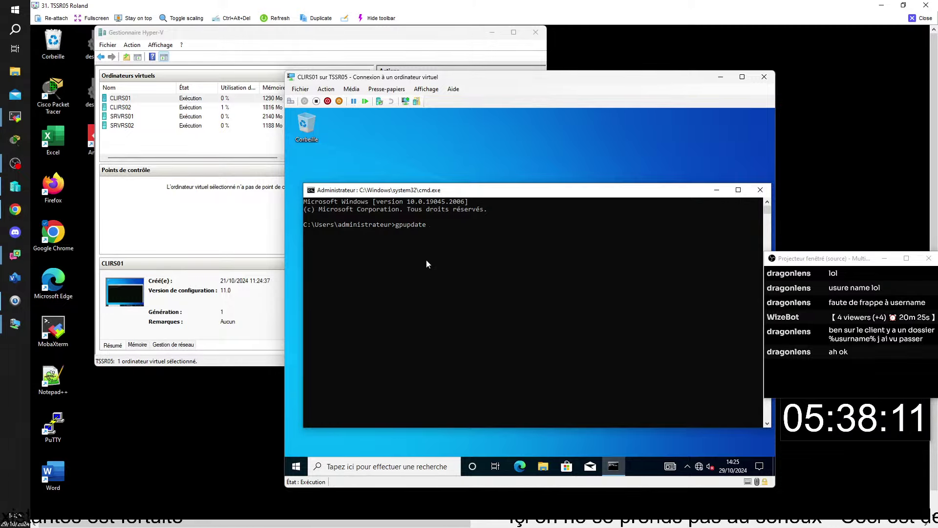
type("/")
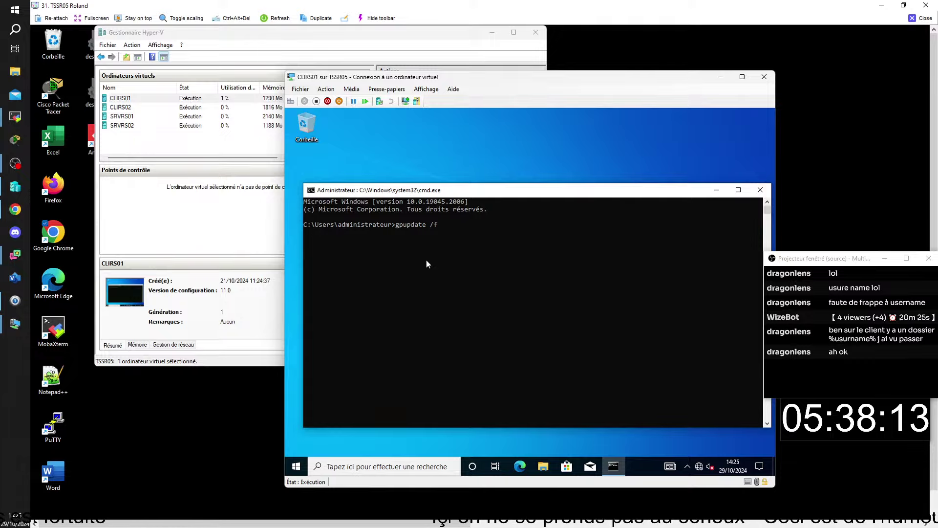
type("force")
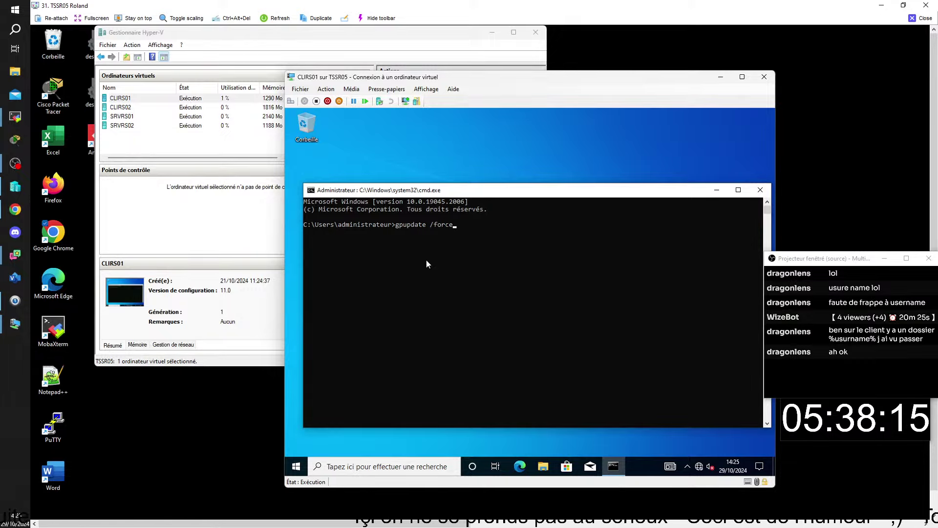
key("Return")
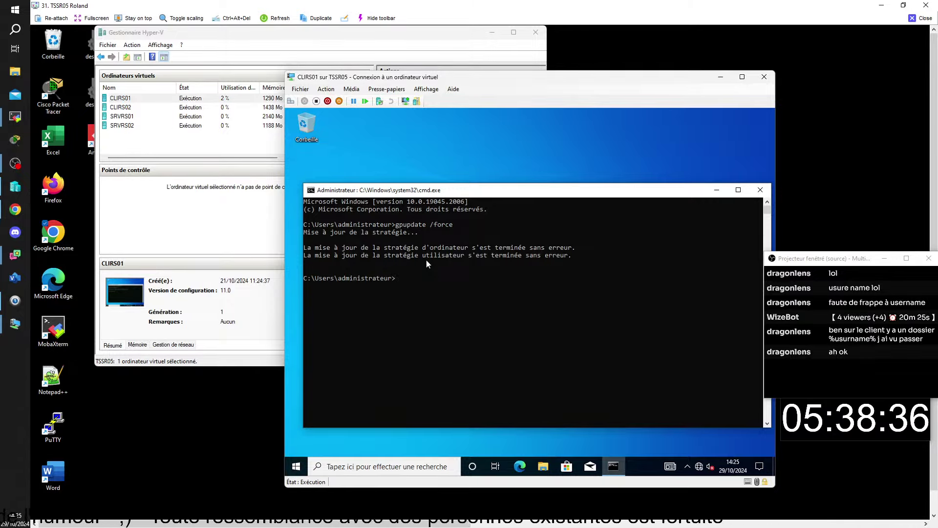
left_click(297, 468)
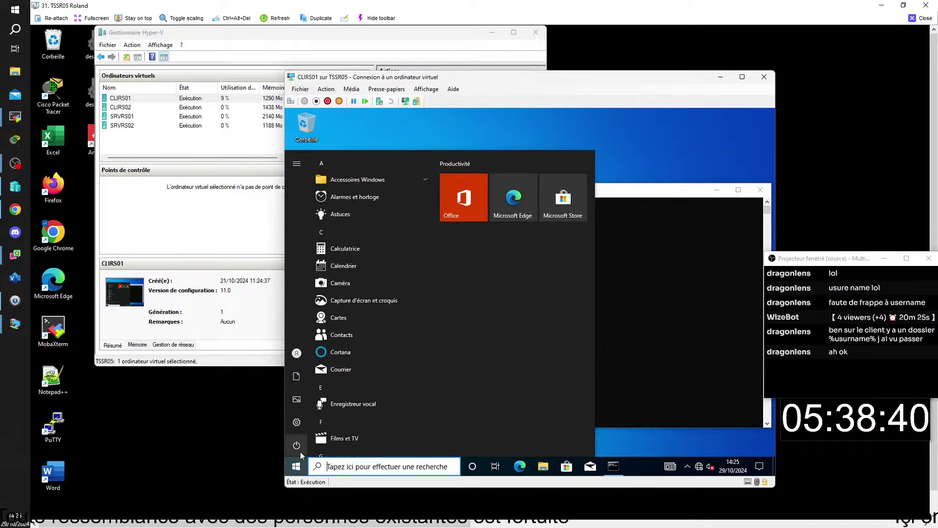
Restart CLIRS01 and sign in under Autre utilisateur with the domain user's credentials
left_click(297, 444)
left_click(320, 423)
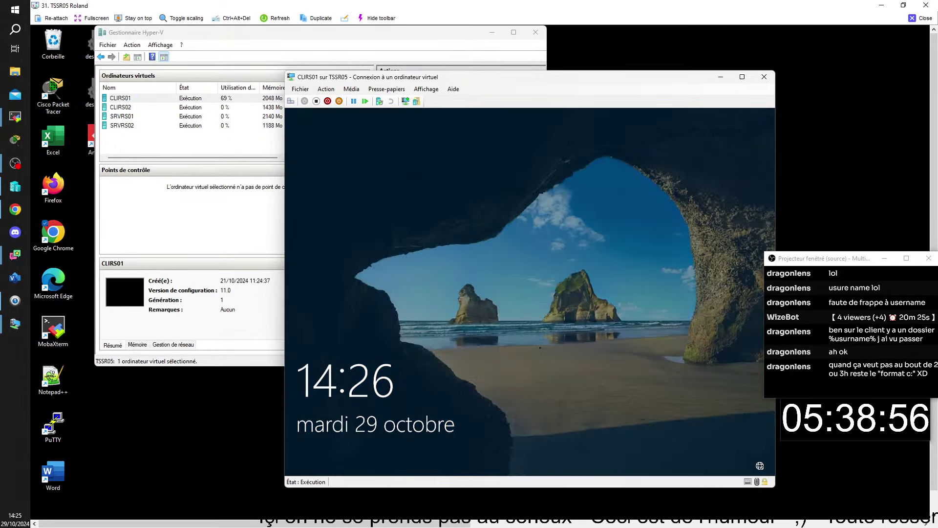
left_click(541, 347)
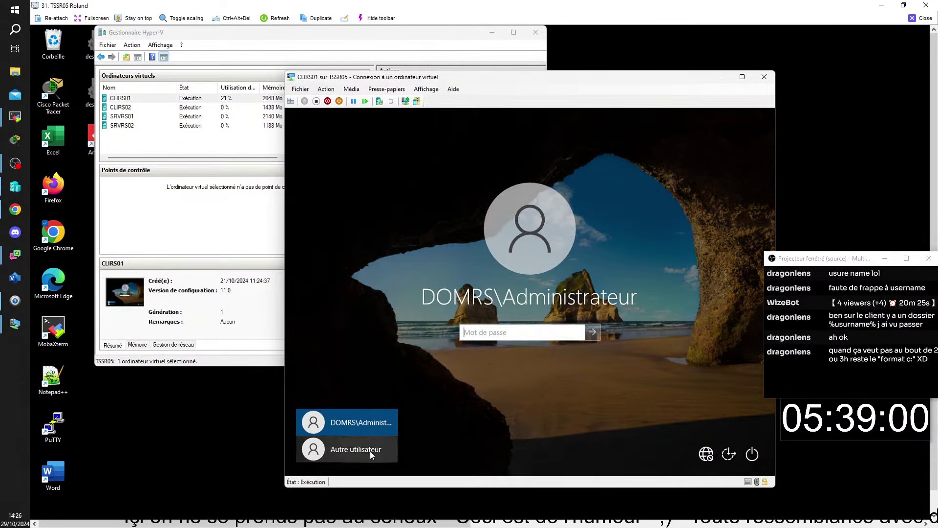
left_click(370, 450)
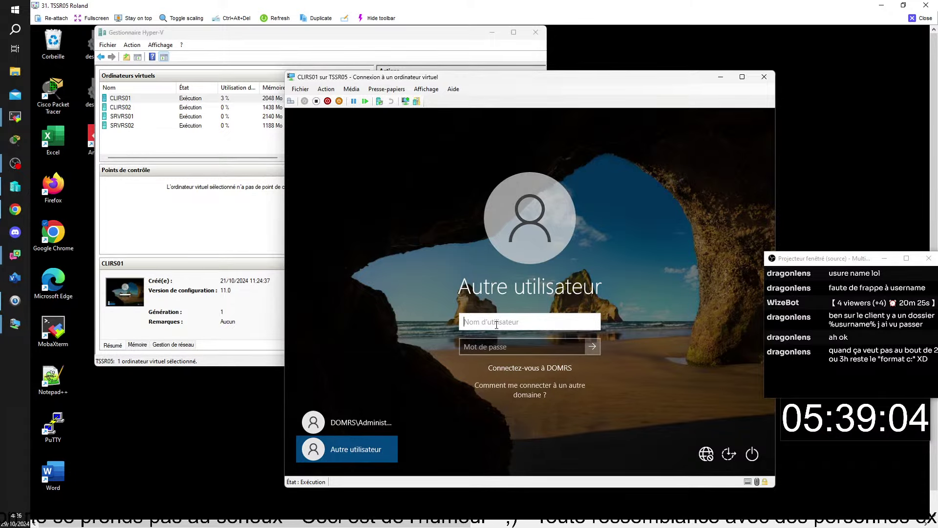
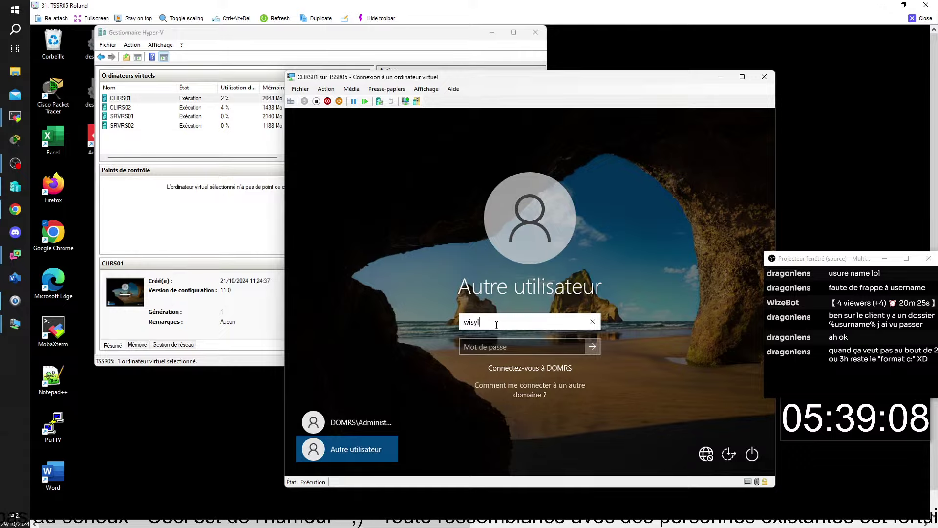
left_click(482, 348)
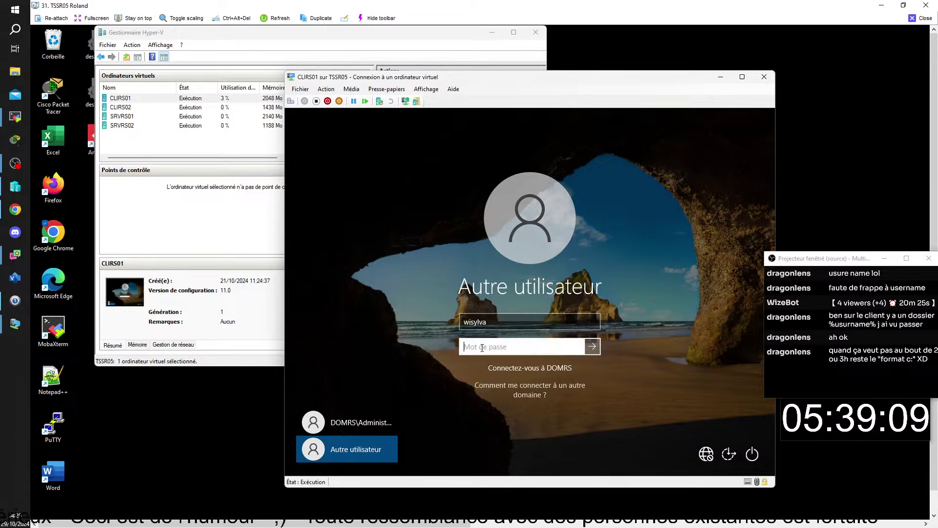
type("*****")
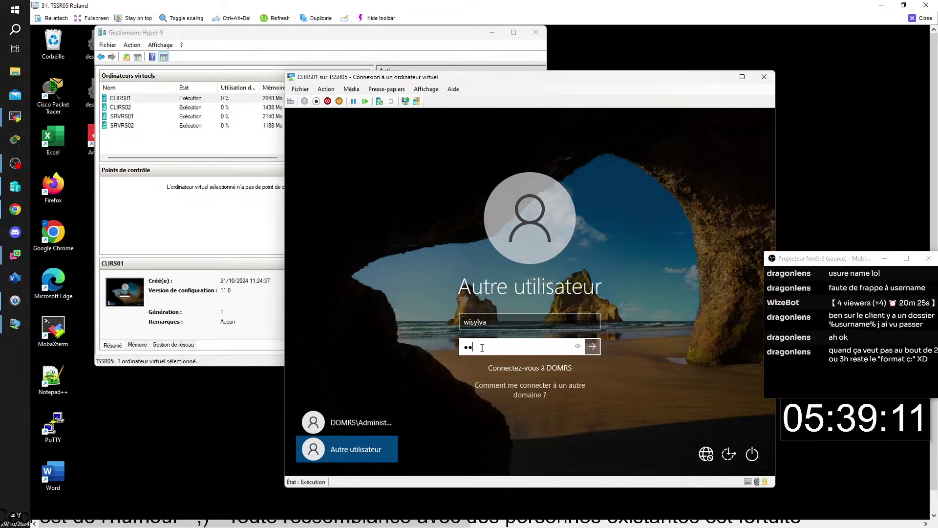
type("****")
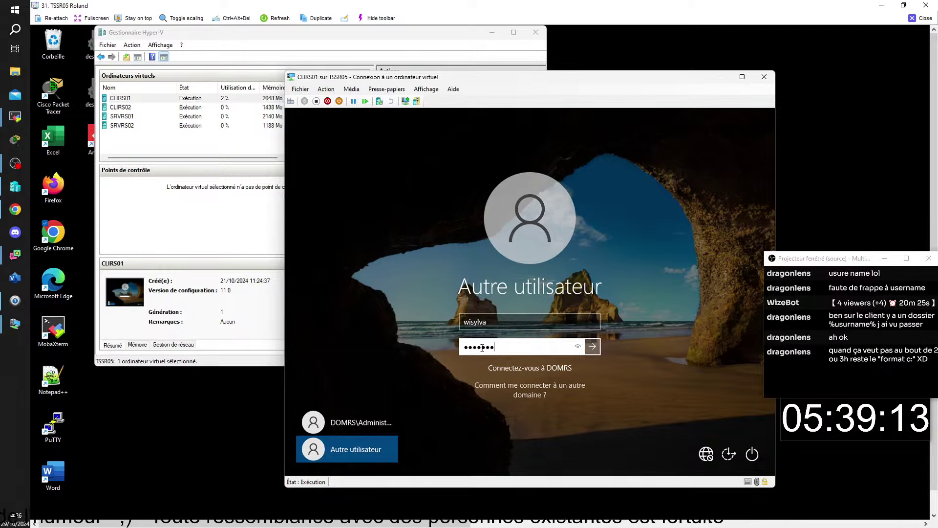
key("Return")
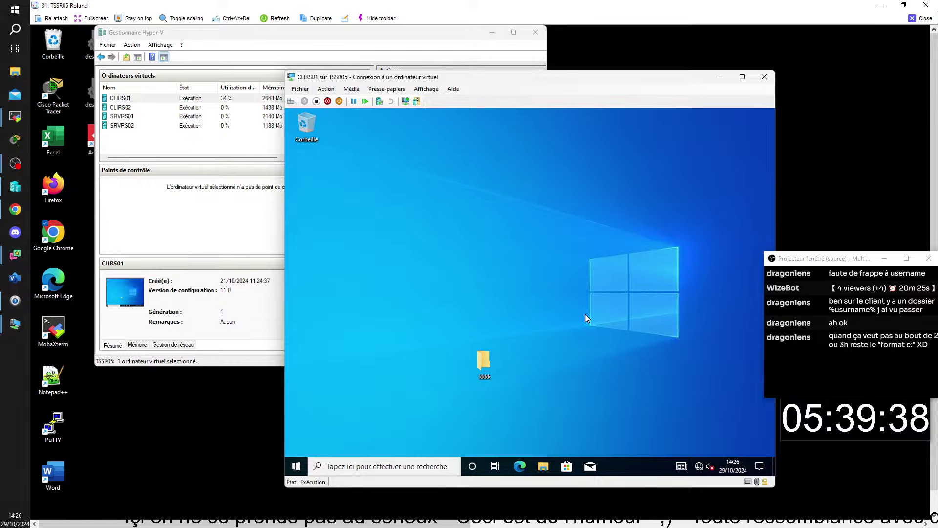
Sign the user out of CLIRS01 and reconnect to SRVRS02's PROFILS folder view
left_click(295, 467)
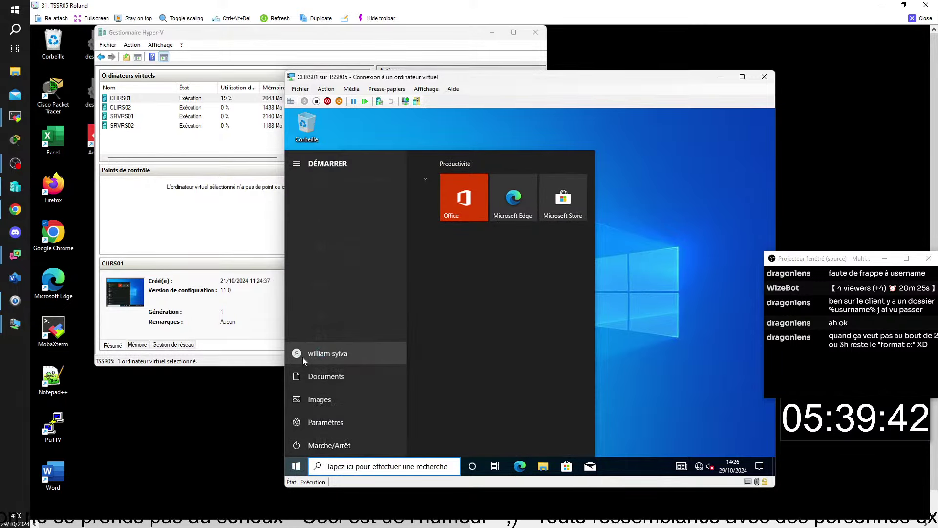
left_click(302, 356)
left_click(318, 309)
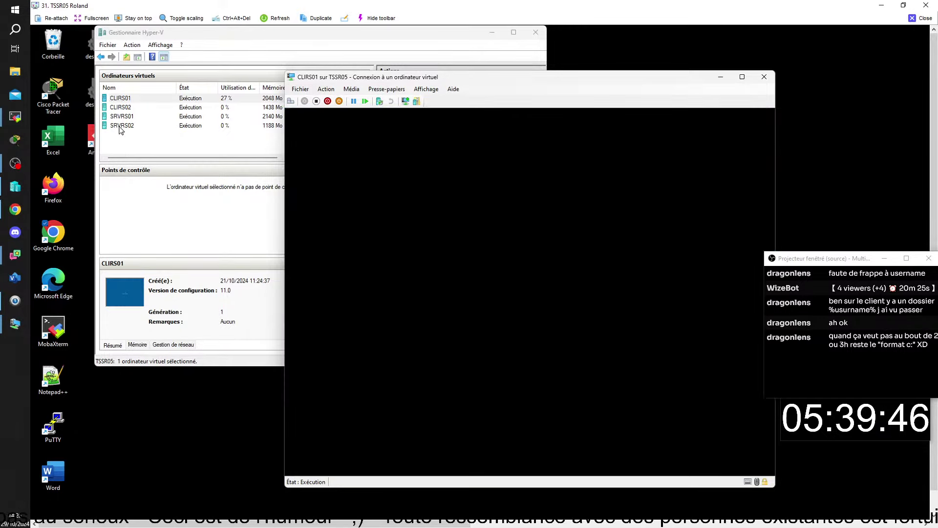
left_click(123, 126)
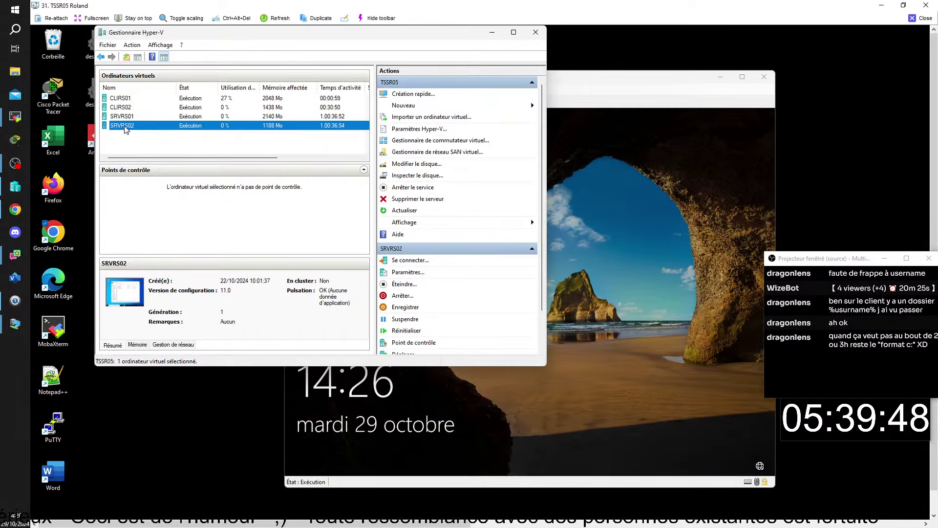
double_click(123, 128)
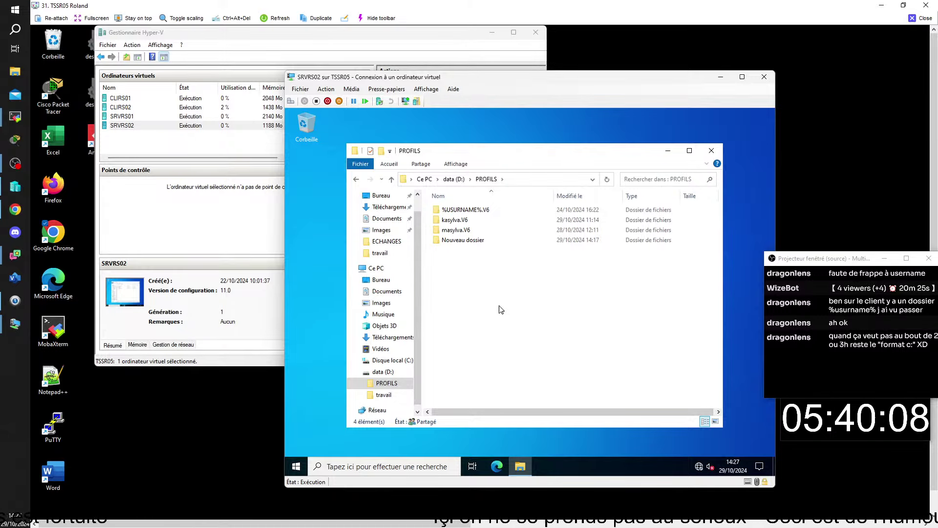
Bring up SRVRS01 showing the roaming-profile GPO settings with path \\SRVRS02\PROFILS\%USERNAME%
double_click(122, 116)
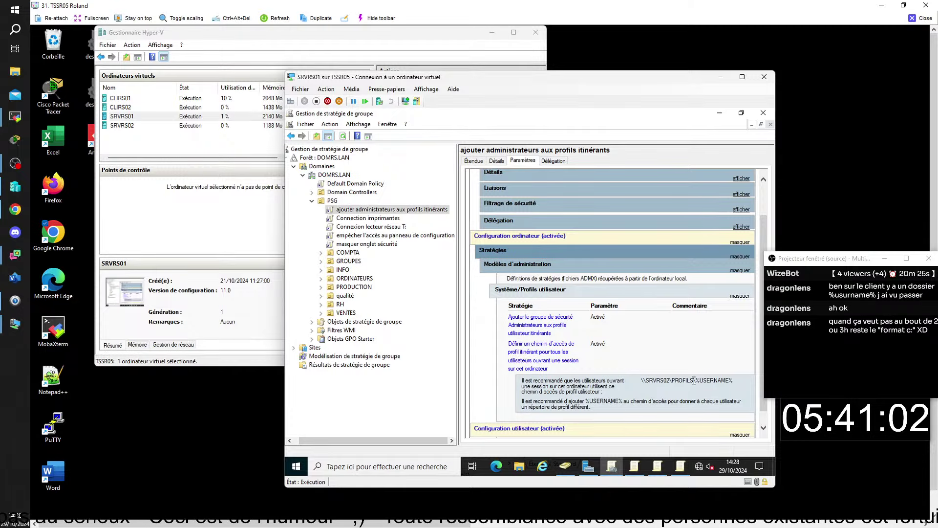
From SRVRS01, open the \\SRVRS02\PROFILS share through the Run box to view its four folders
left_click_drag(689, 380, 643, 383)
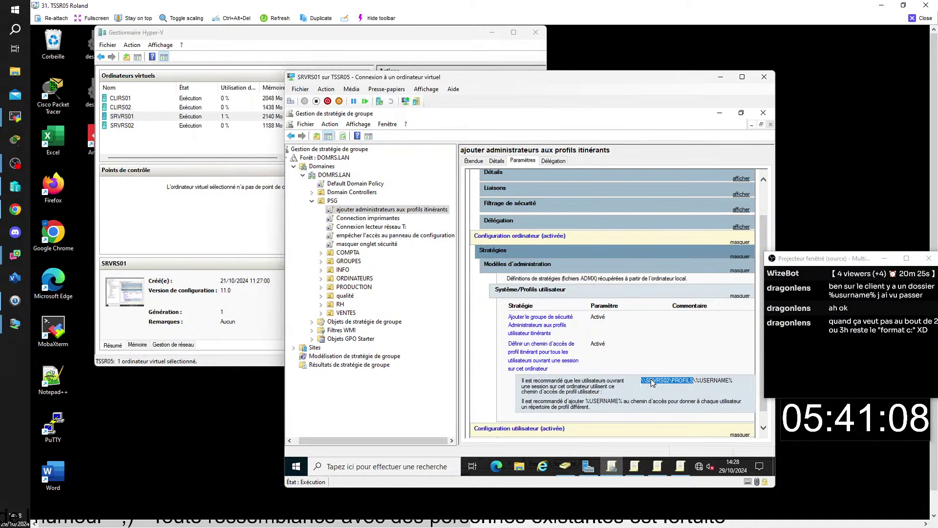
key("super+r")
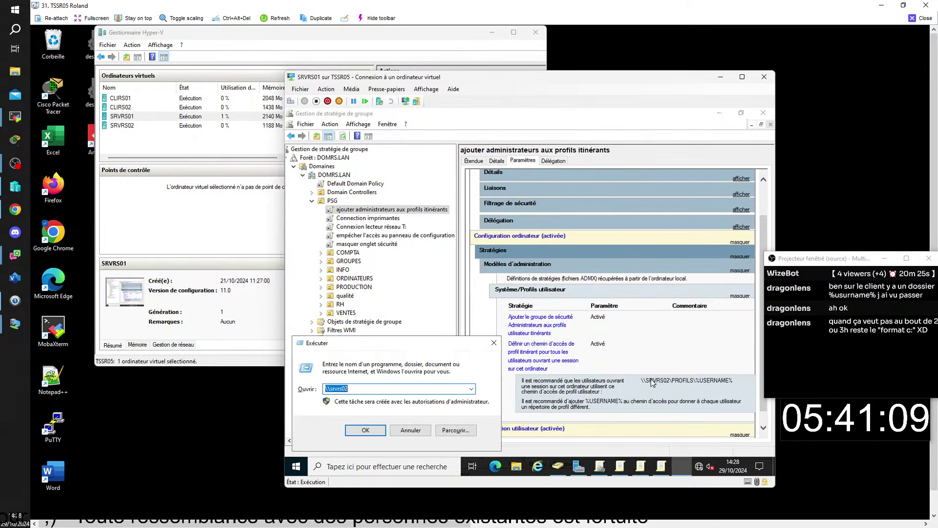
key("BackSpace")
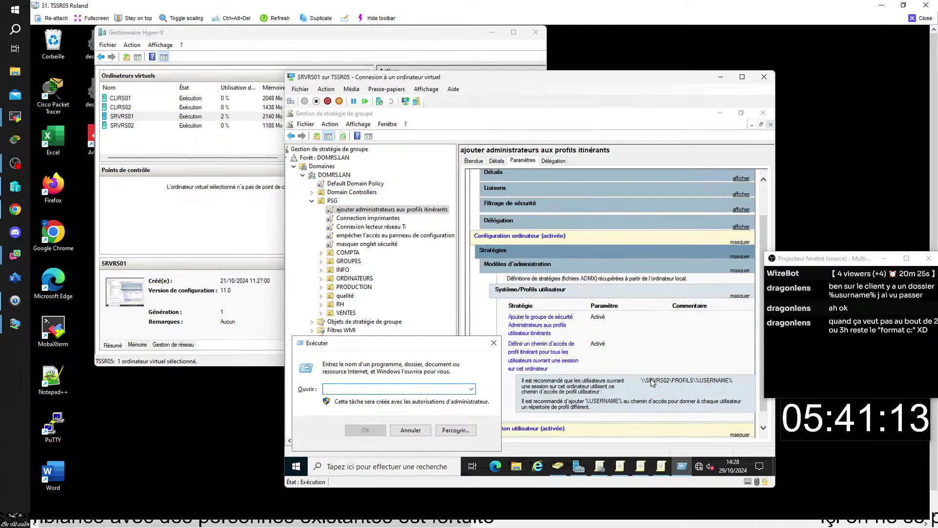
type("\\SRVRS02\\PROFILS")
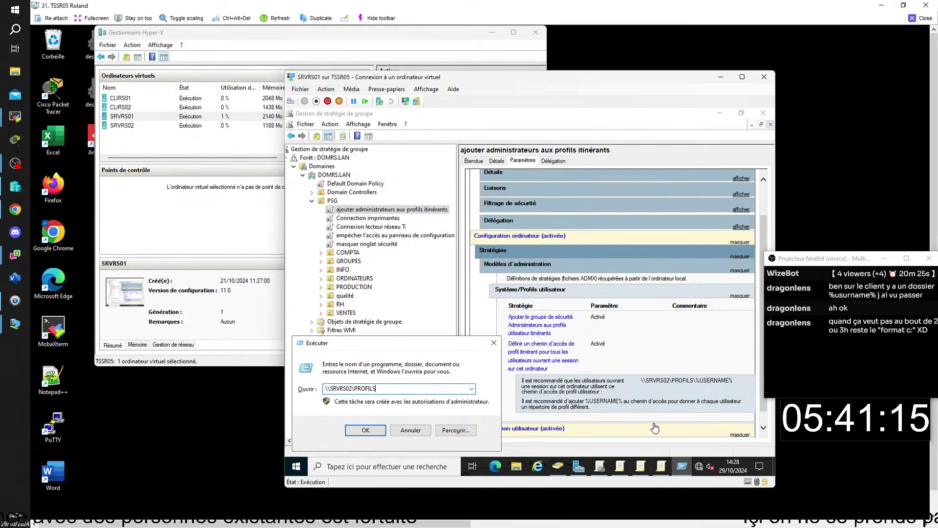
left_click(376, 432)
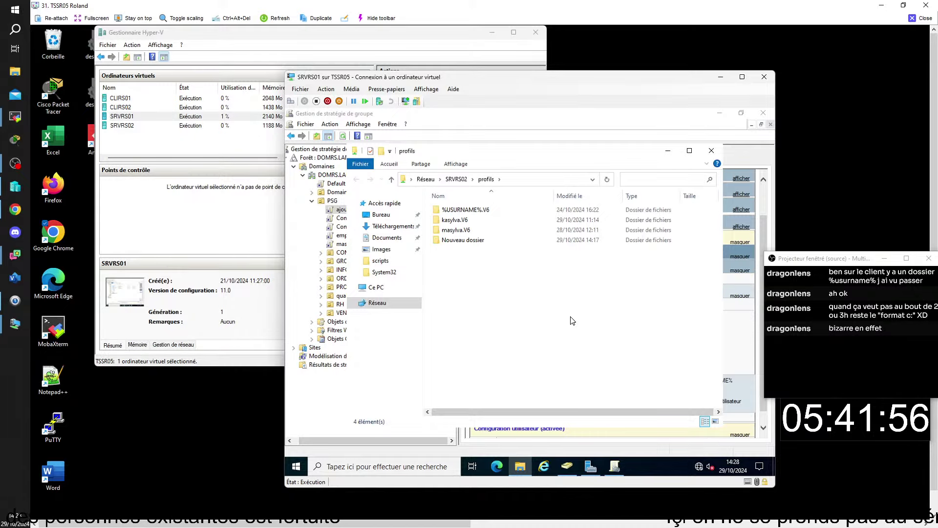
left_click(121, 98)
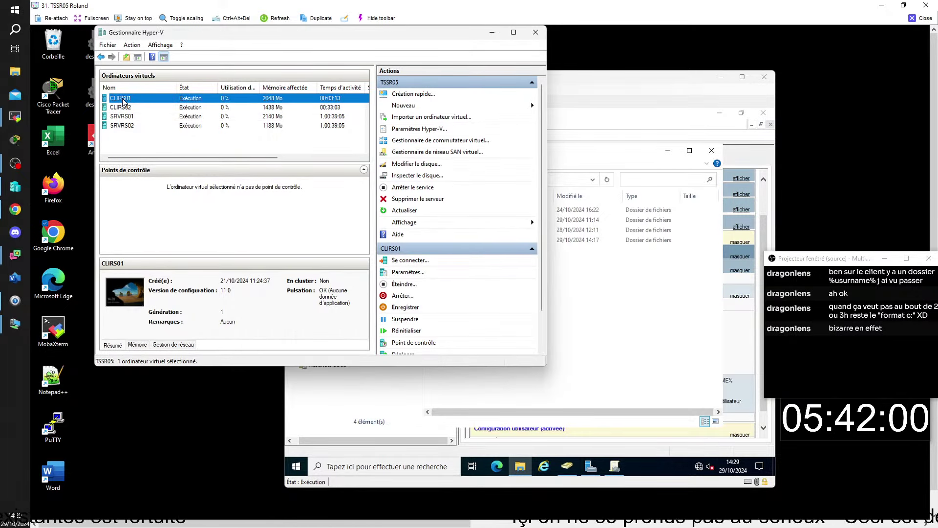
Reconnect to CLIRS01 and log on under Autre utilisateur as the domain administrateur account
double_click(123, 98)
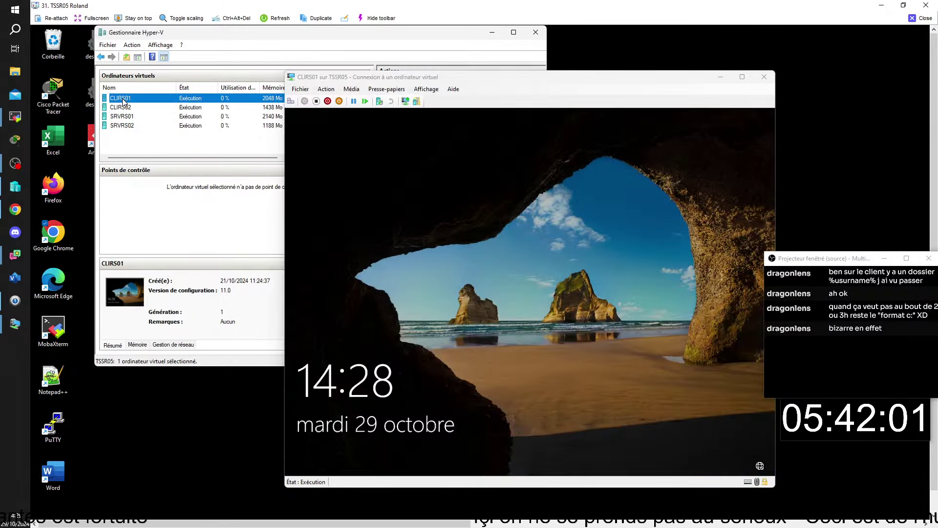
left_click(384, 277)
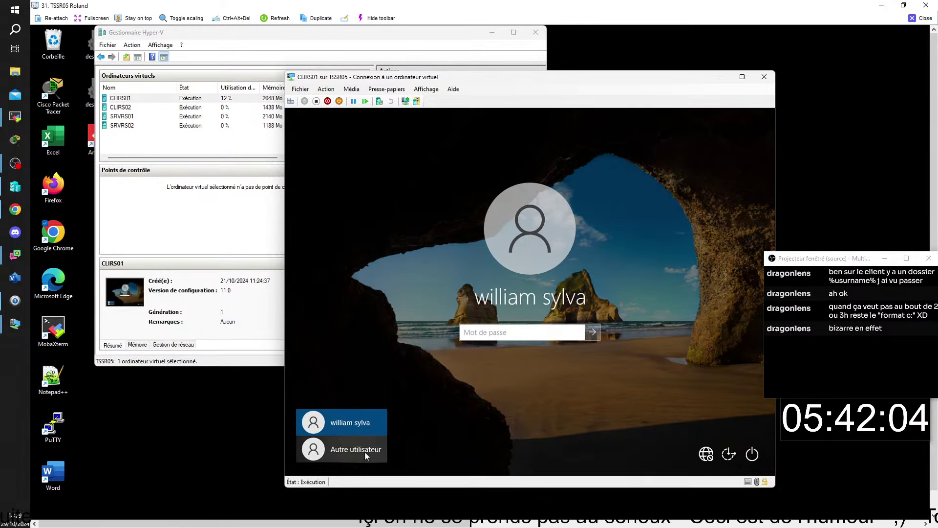
left_click(365, 453)
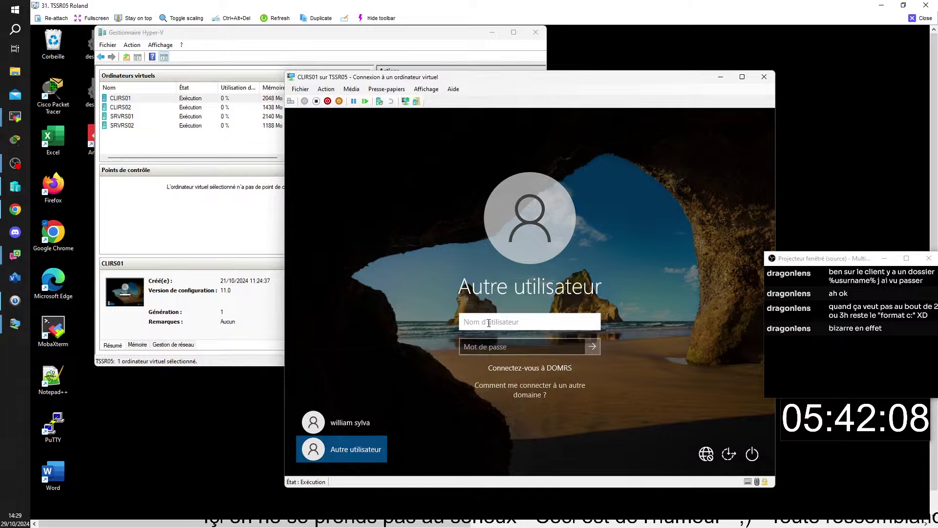
type("domrs")
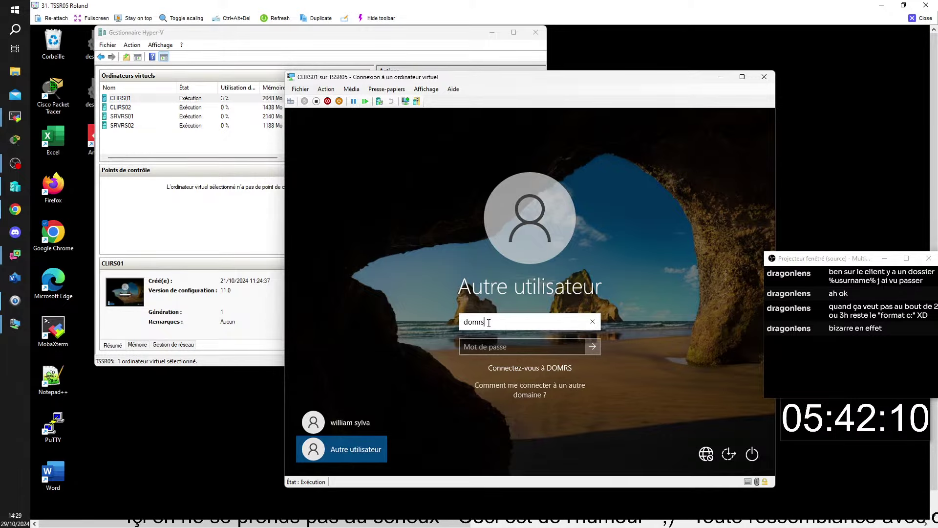
type("\\ad")
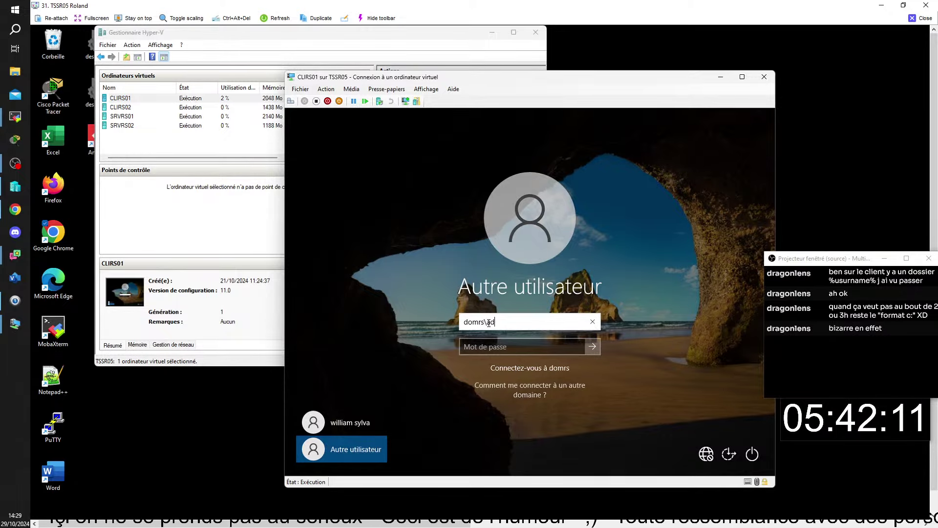
type("mi")
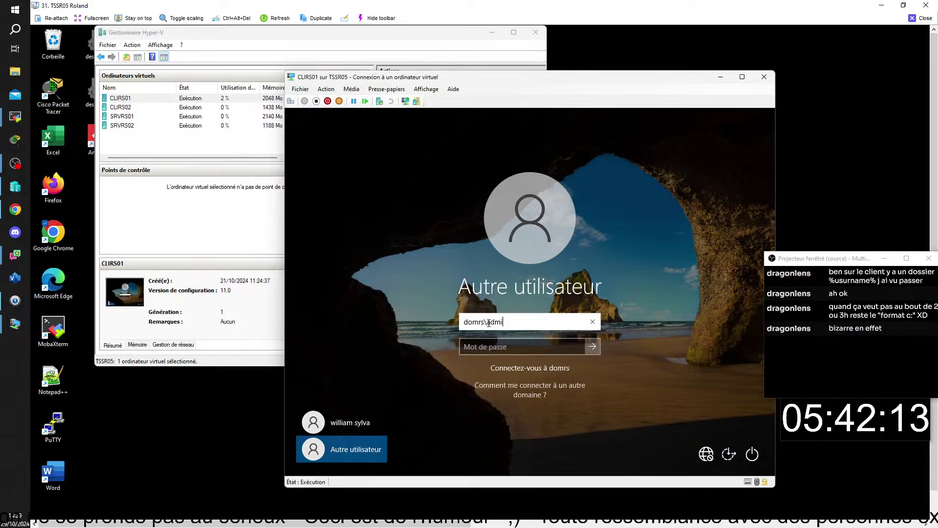
type("ni")
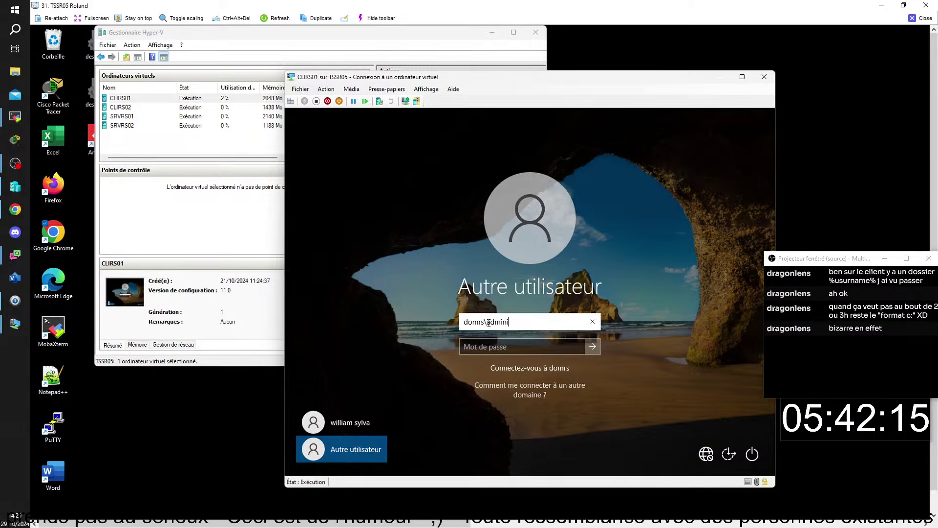
type("stra")
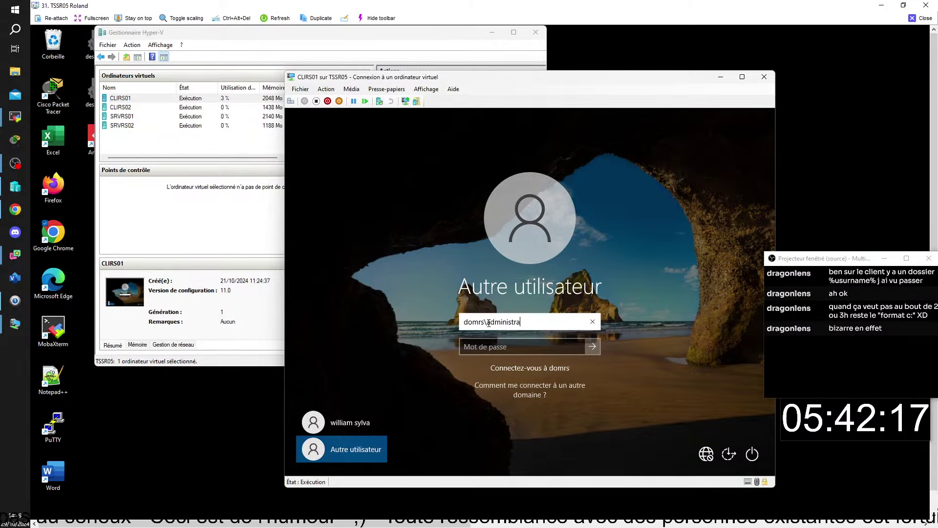
type("teur")
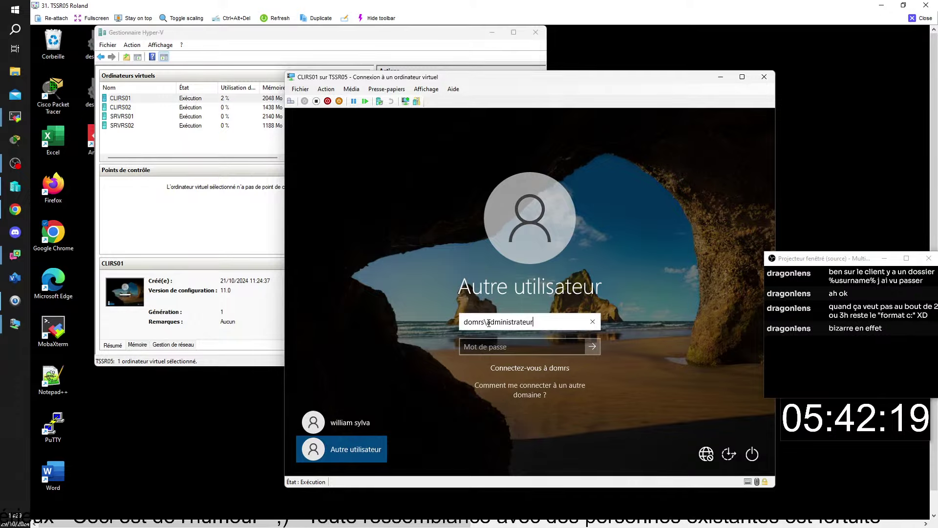
left_click(543, 346)
type("P")
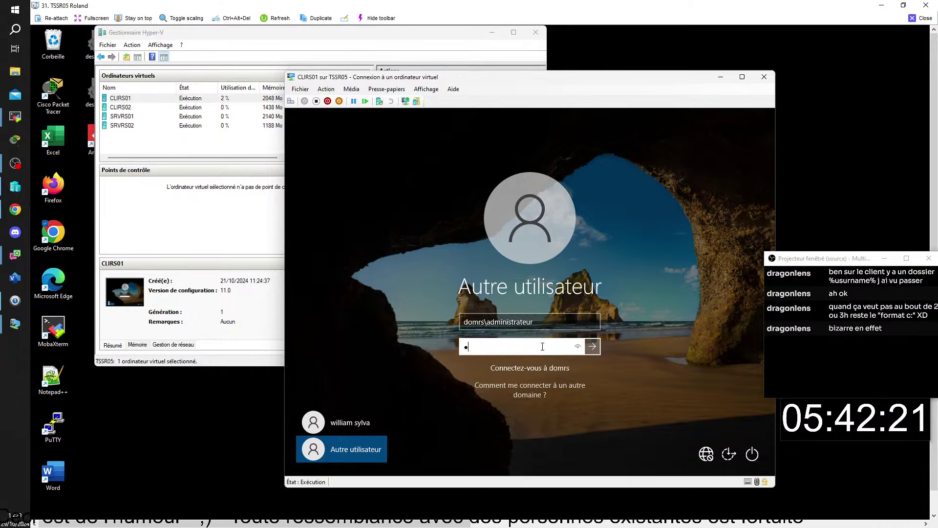
type("ass")
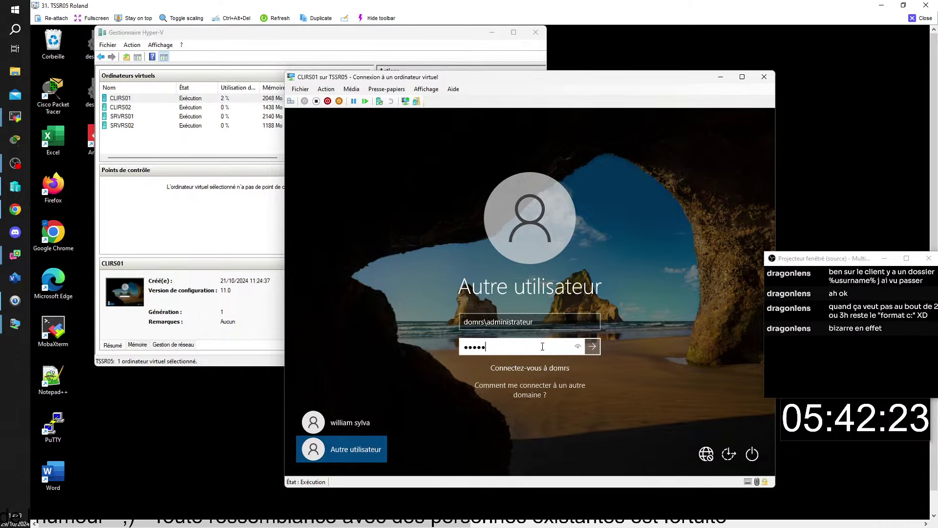
type("ord")
key("Return")
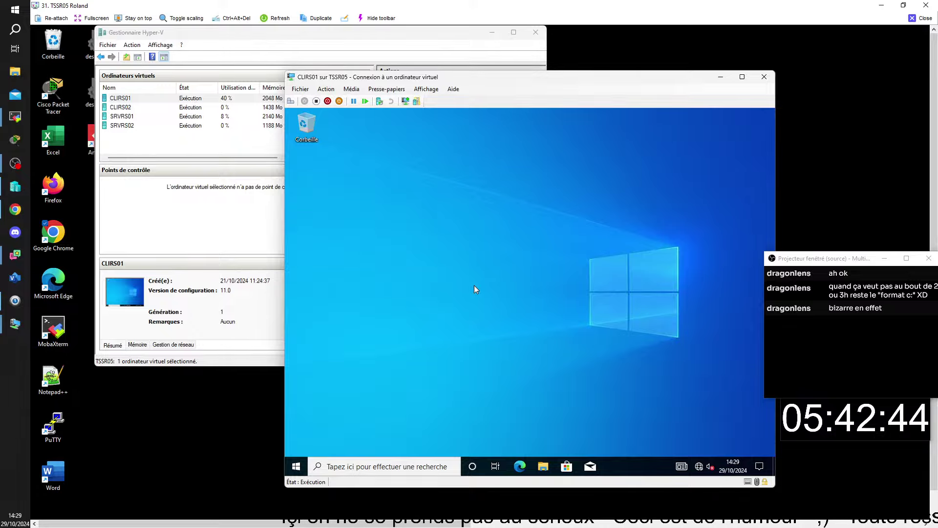
Run gpresult -r in an administrator command prompt on CLIRS01
right_click(298, 469)
left_click(323, 418)
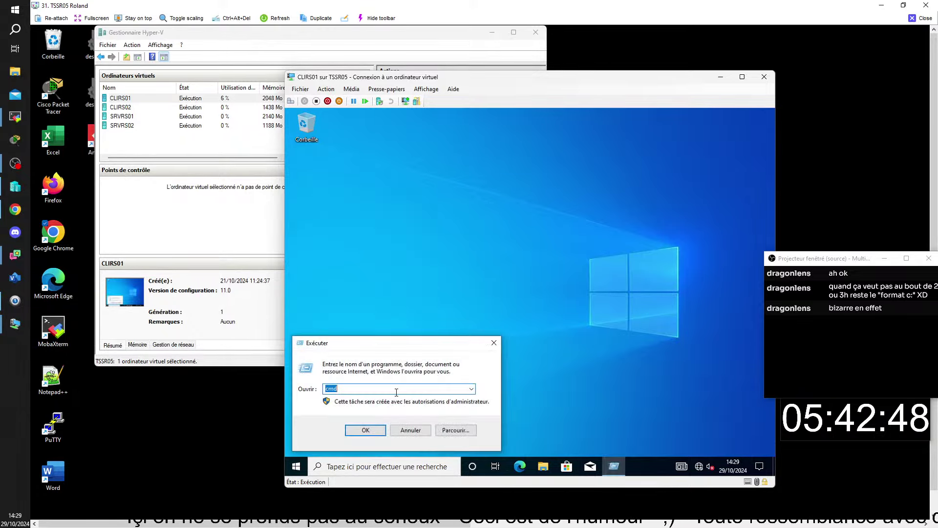
left_click(376, 429)
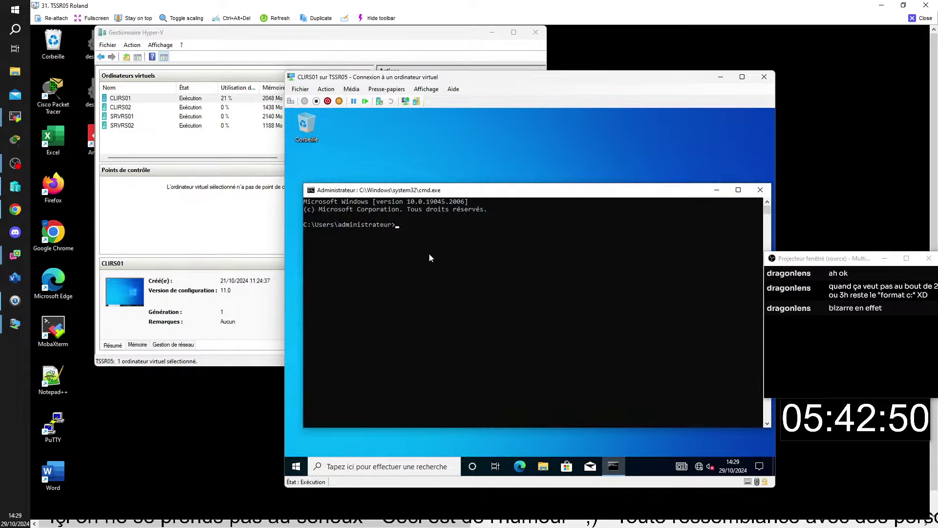
type("g")
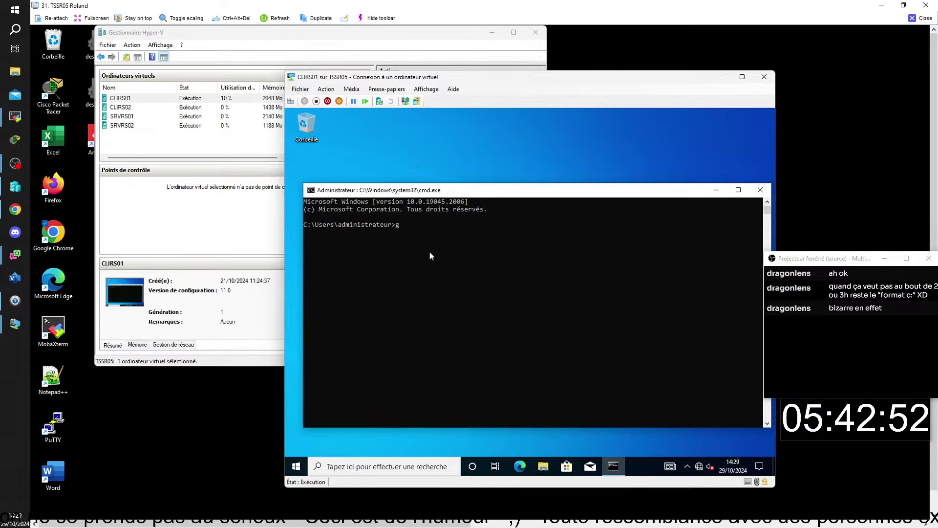
type("pr")
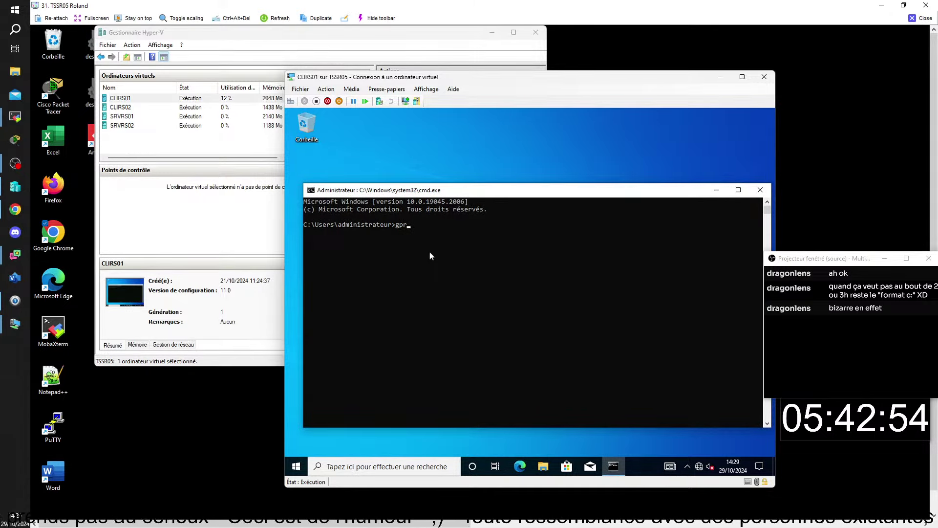
type("esul")
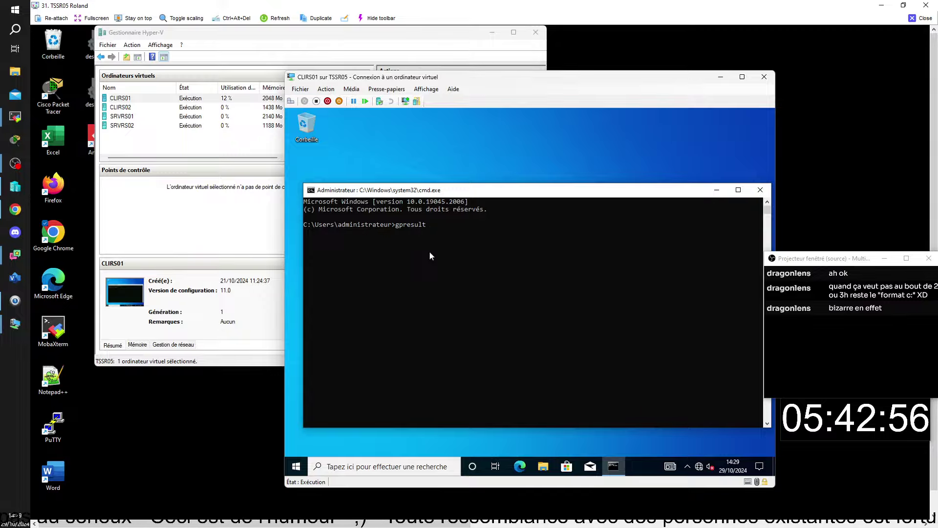
type("t ")
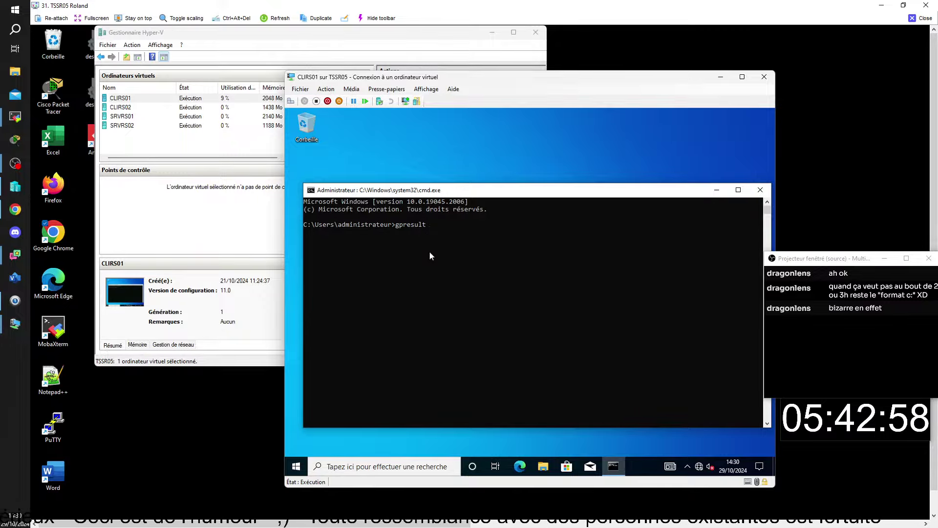
type("-")
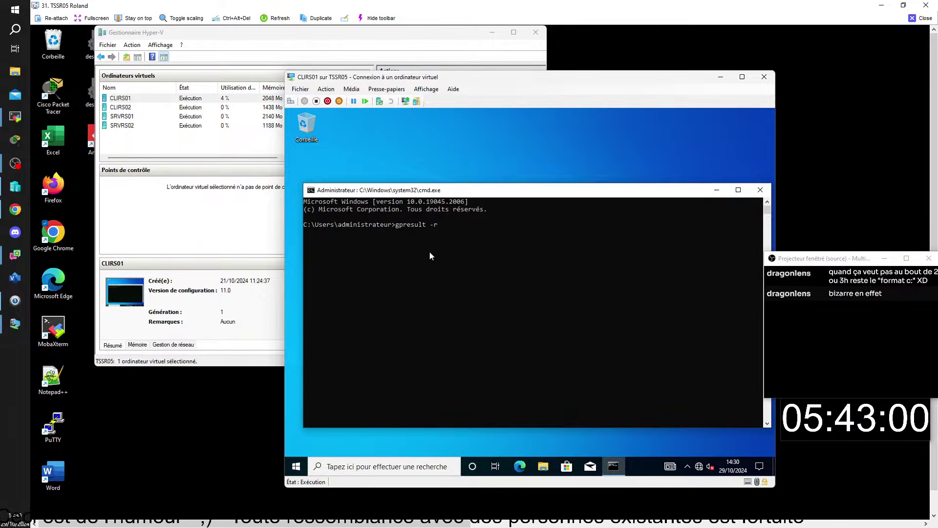
type("r")
key("Return")
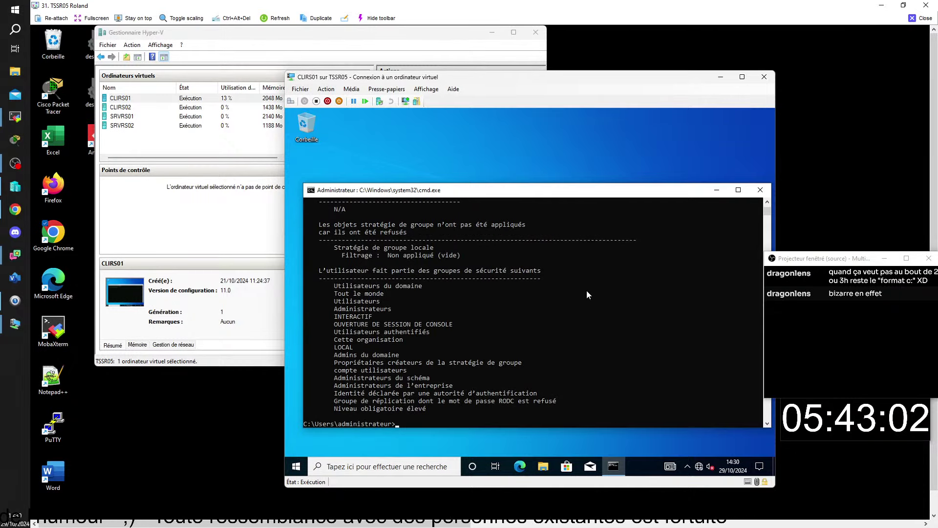
Review CLIRS01's gpresult -r output of applied GPOs and security groups, then return to the VM list
scroll(595, 309, "up", 15)
scroll(594, 307, "up", 3)
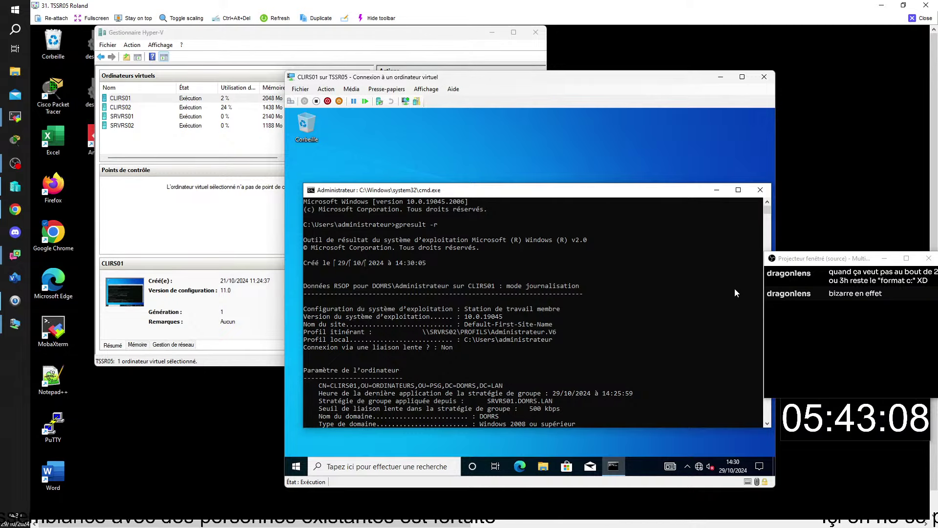
scroll(734, 288, "down", 4)
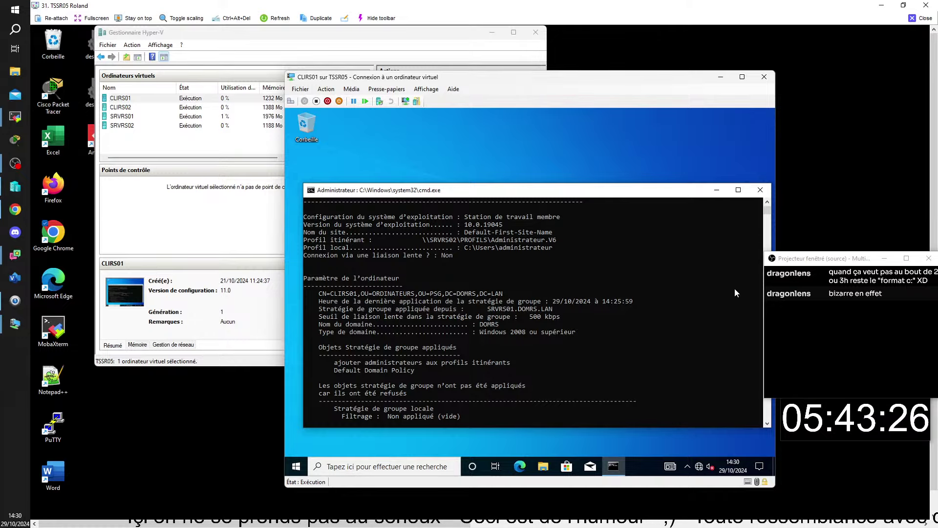
scroll(734, 288, "down", 2)
scroll(735, 289, "down", 1)
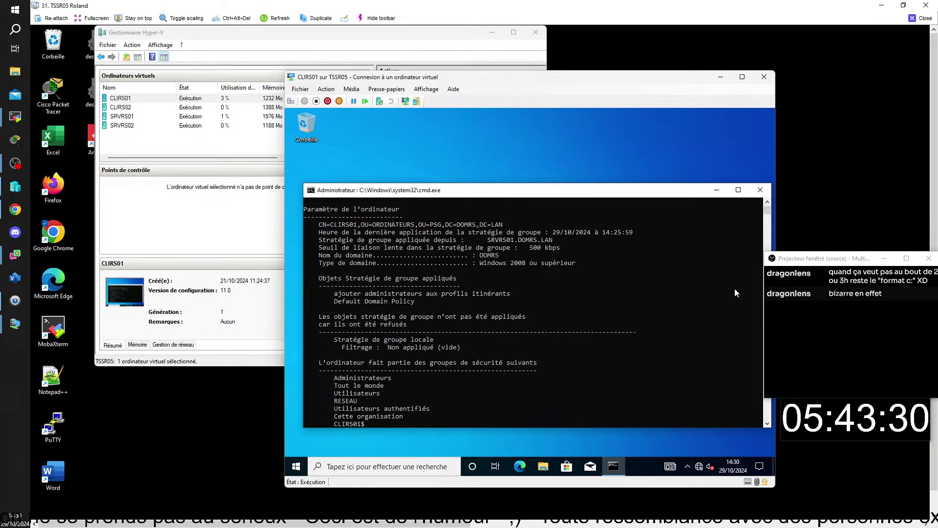
scroll(735, 290, "down", 2)
scroll(735, 293, "down", 5)
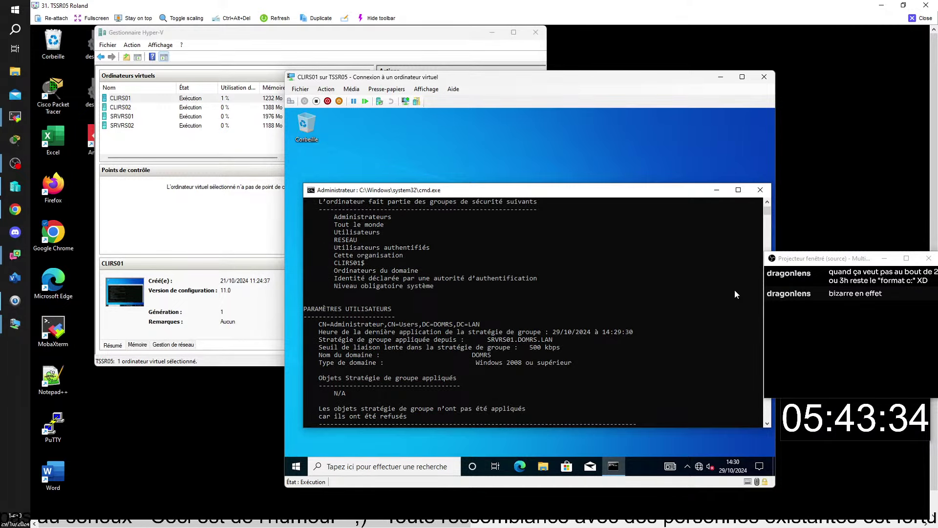
scroll(734, 293, "down", 2)
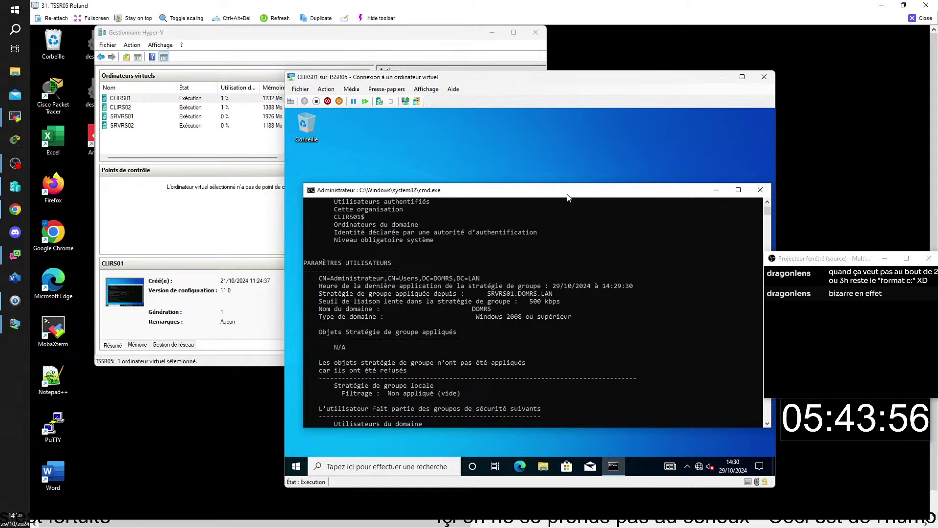
left_click(126, 118)
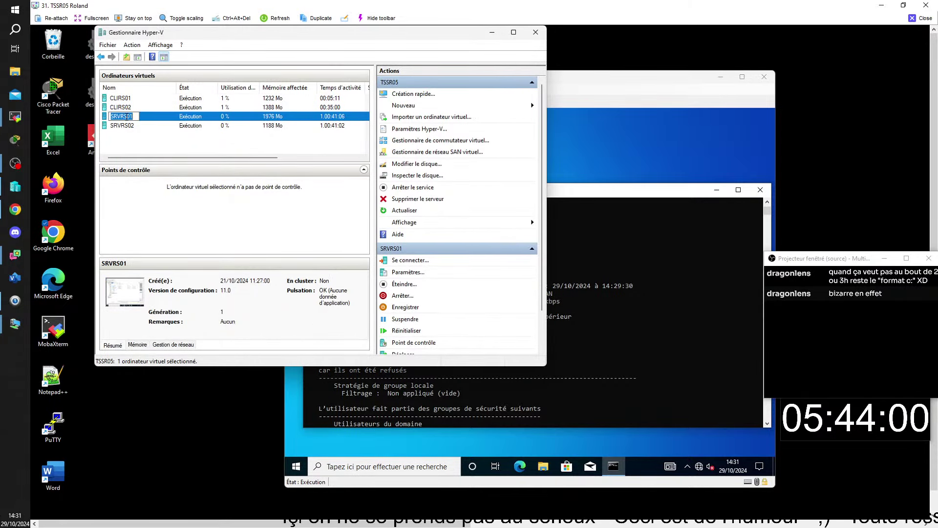
left_click(125, 119, "ctrl")
Connect to SRVRS02 and open its travail folder on data (D:), then reconnect to SRVRS01
left_click(121, 127)
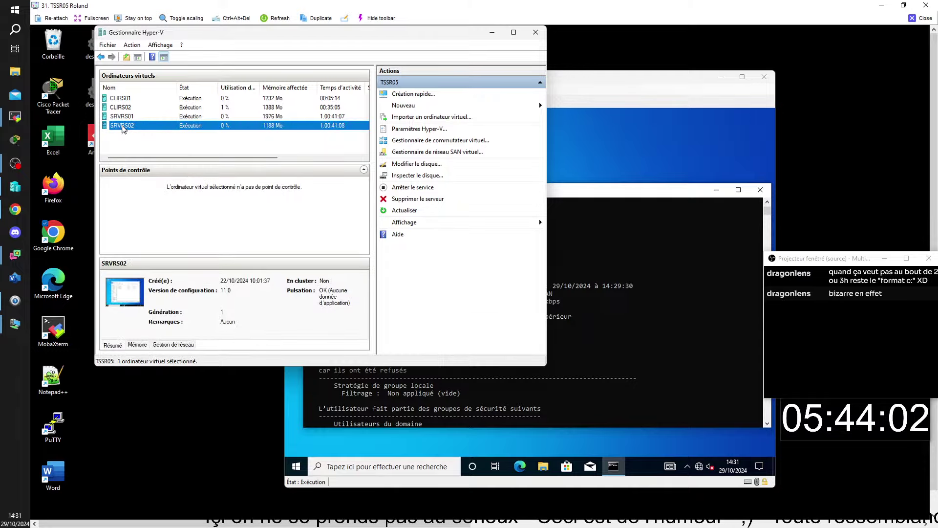
left_click(135, 132)
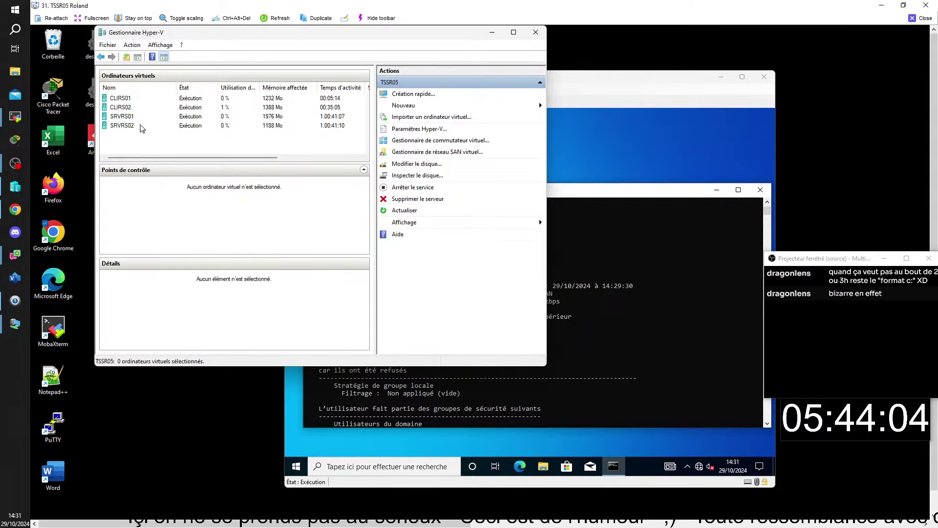
double_click(132, 127)
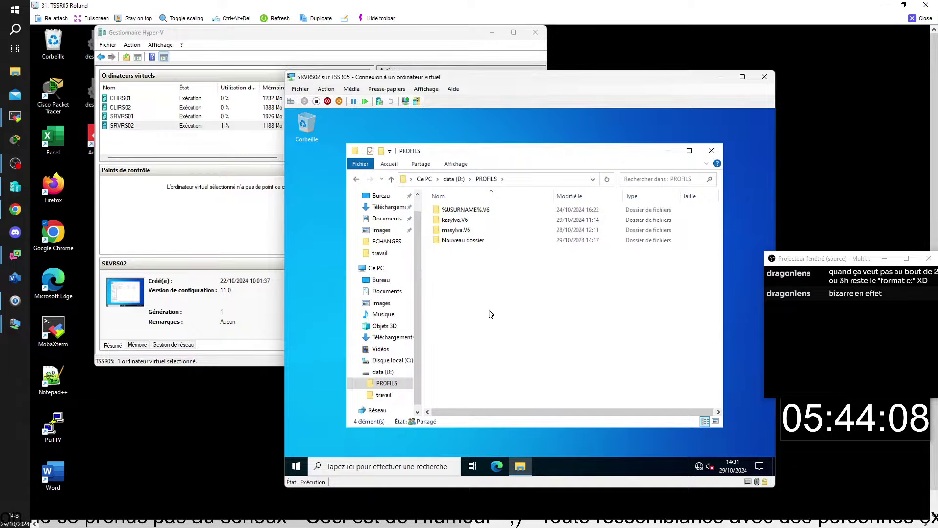
mouse_move(521, 470)
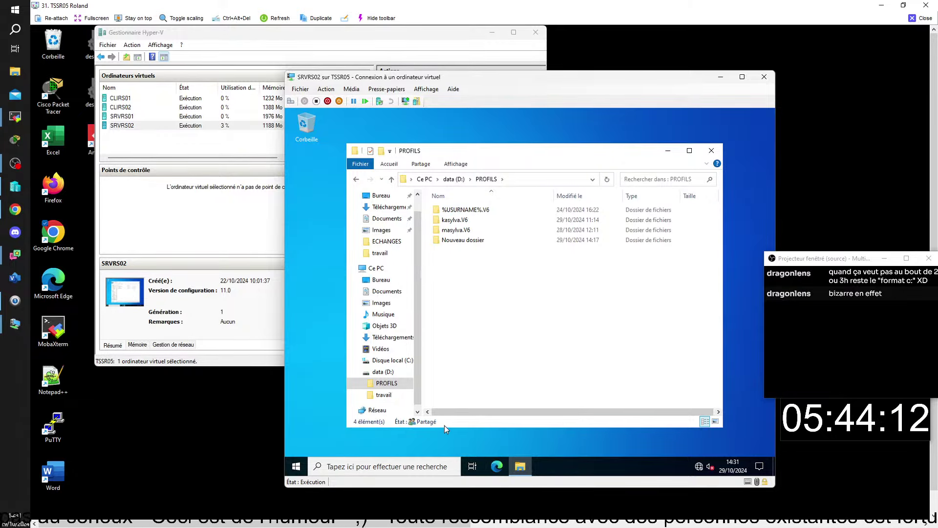
left_click(374, 394)
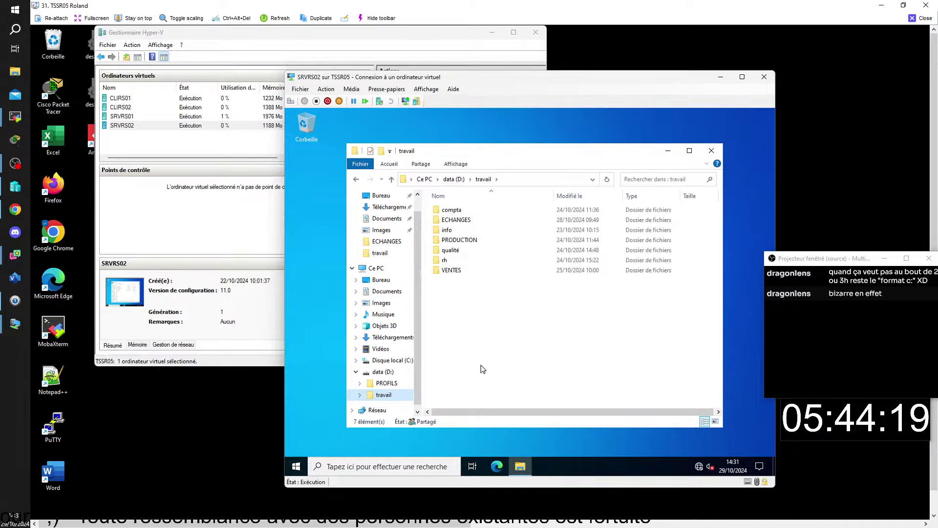
left_click(130, 117)
double_click(130, 118)
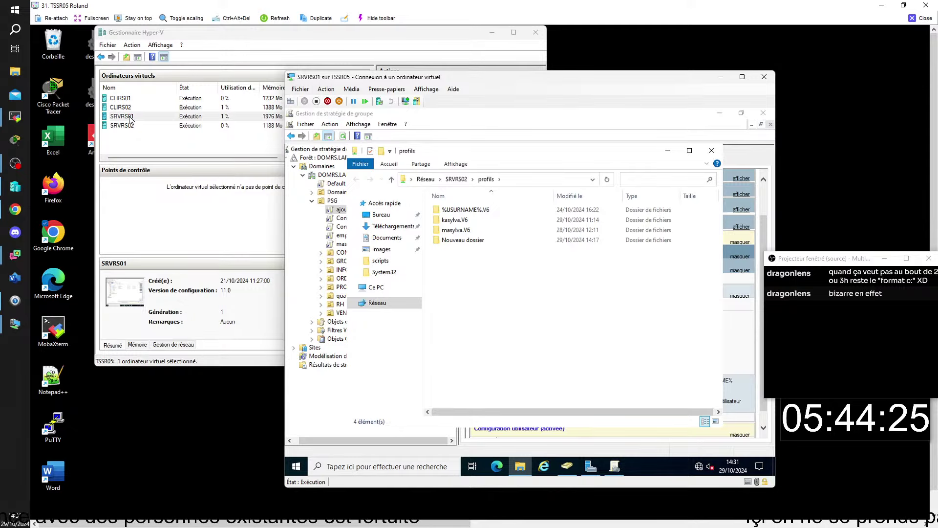
Close the profils window and view each PSG GPO's settings, ending with Default Domain Policy
left_click(711, 152)
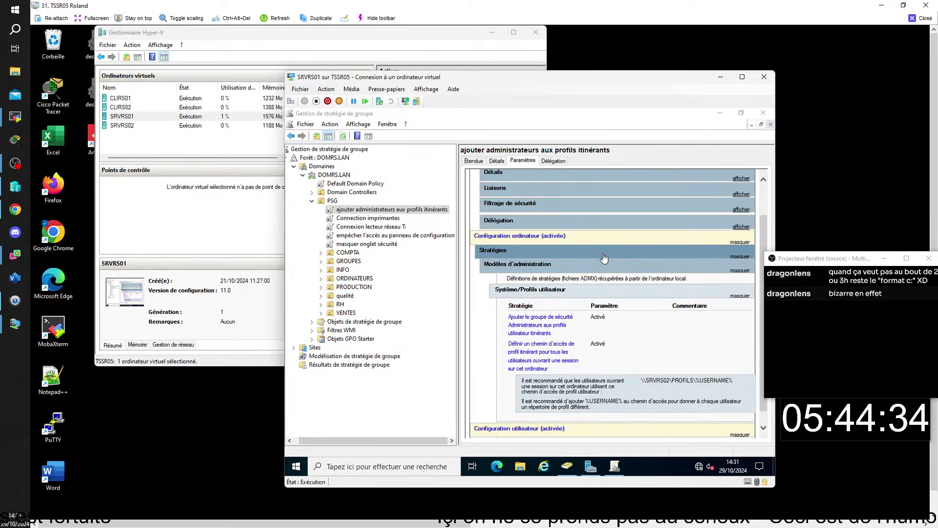
left_click(369, 218)
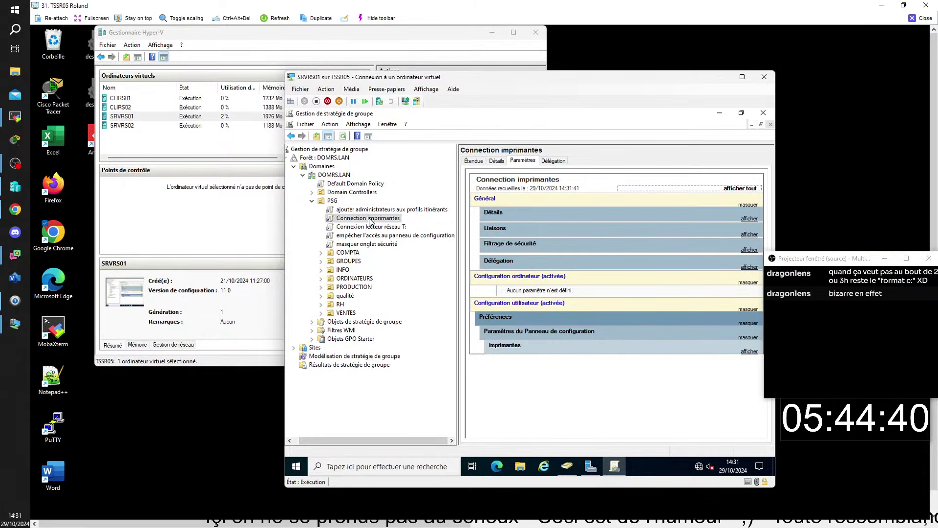
left_click(373, 229)
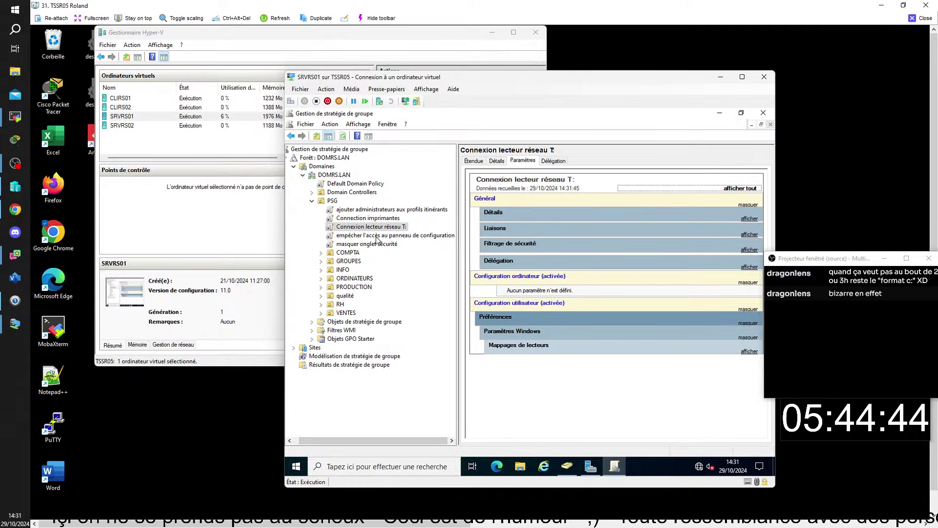
left_click(378, 237)
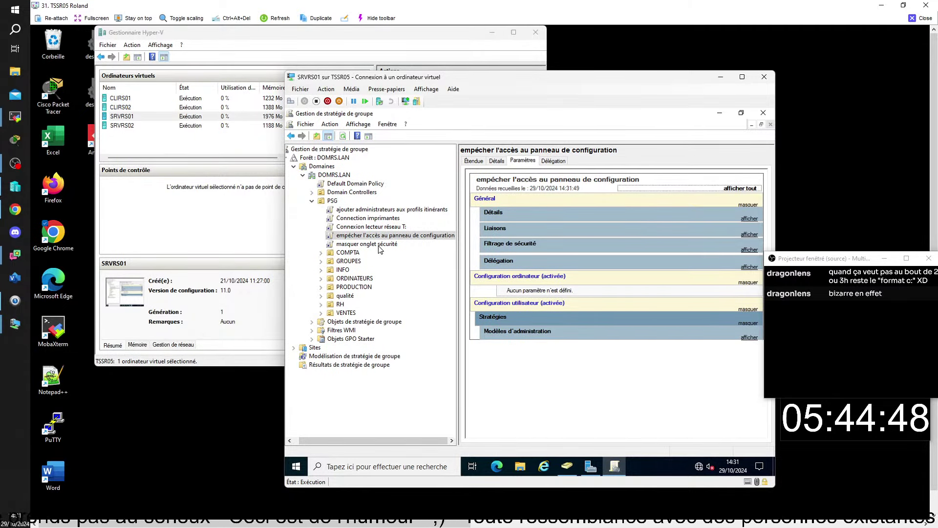
left_click(379, 248)
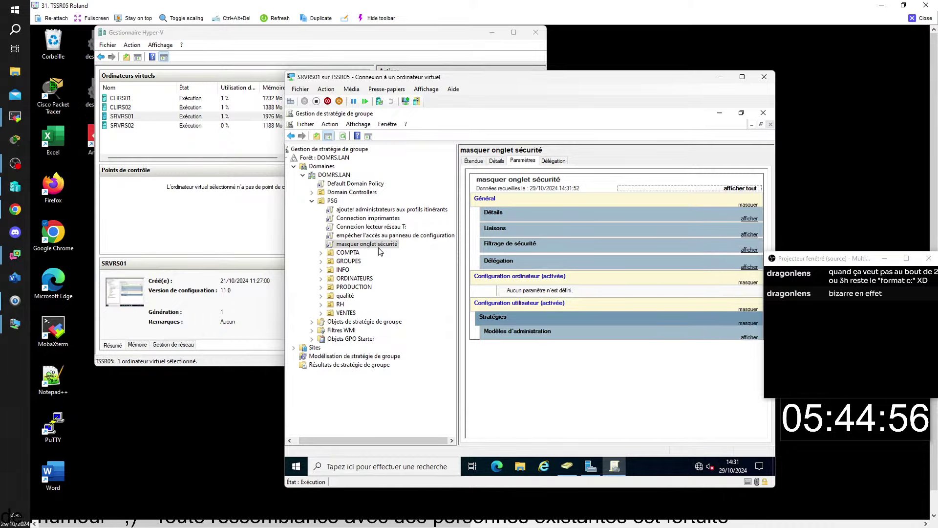
left_click(372, 186)
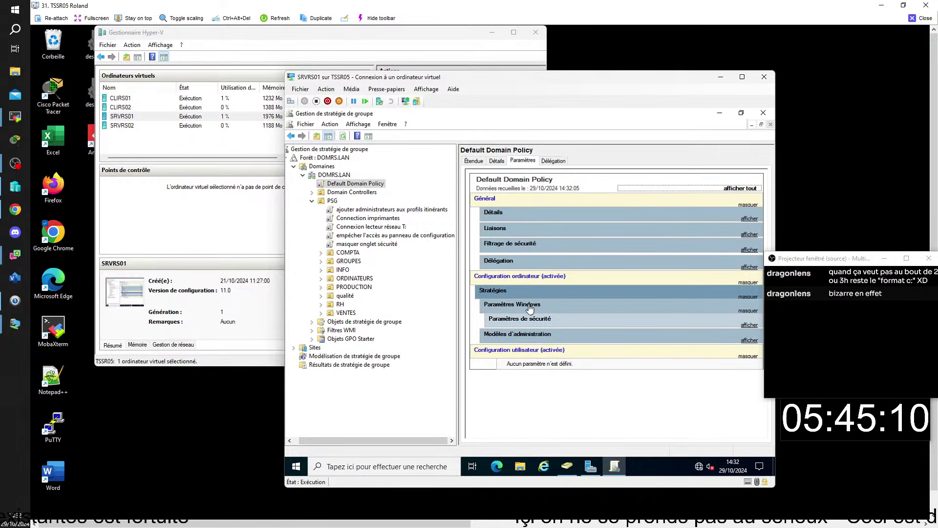
Expand Modèles d'administration and Système/Profils utilisateur in the Default Domain Policy Paramètres report
left_click(749, 340)
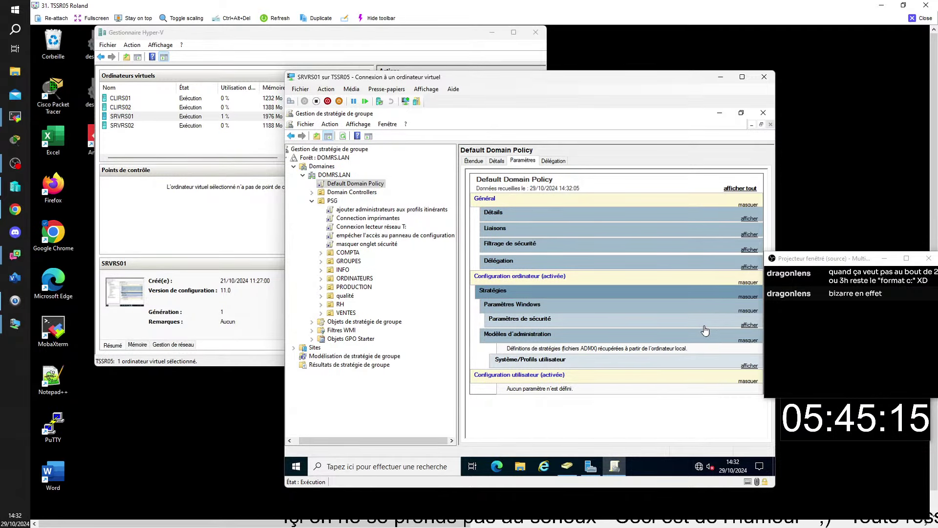
left_click(749, 365)
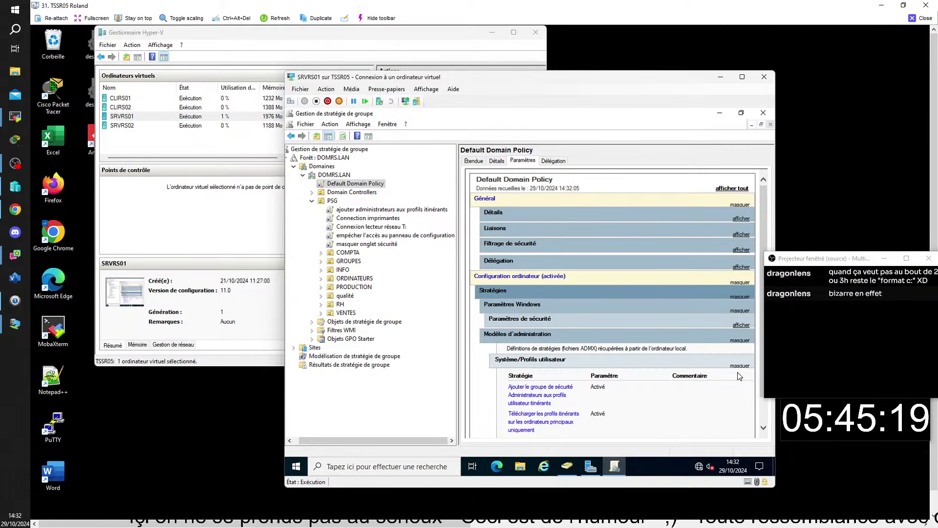
scroll(729, 380, "down", 1)
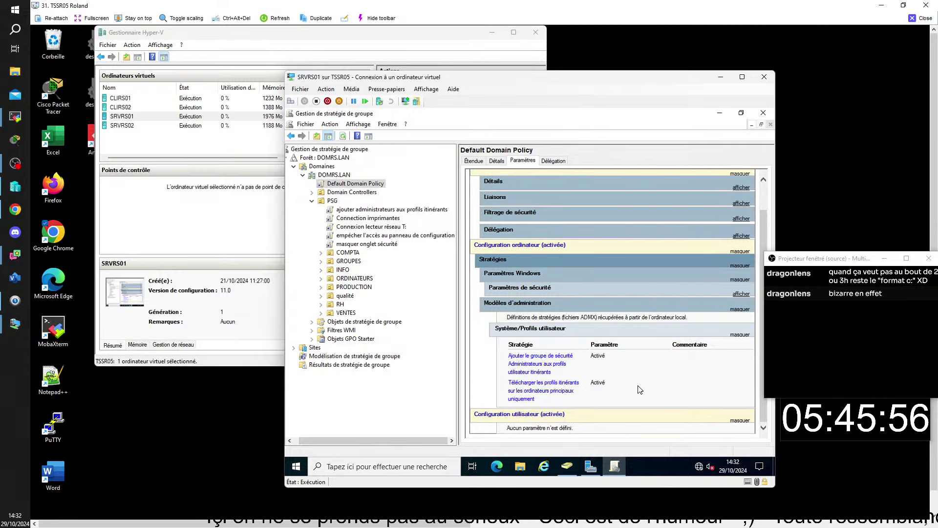
Edit the Default Domain Policy and expand Configuration ordinateur > Stratégies
right_click(638, 384)
left_click(667, 389)
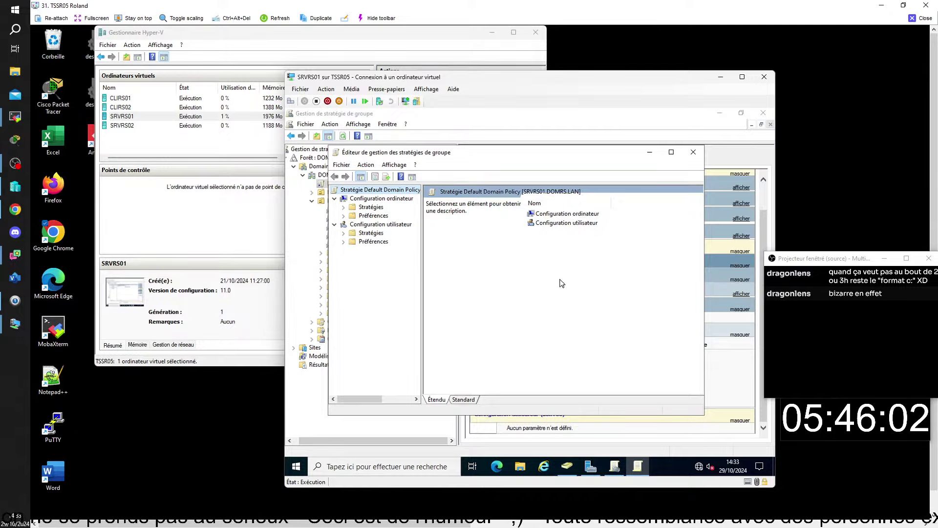
left_click(574, 215)
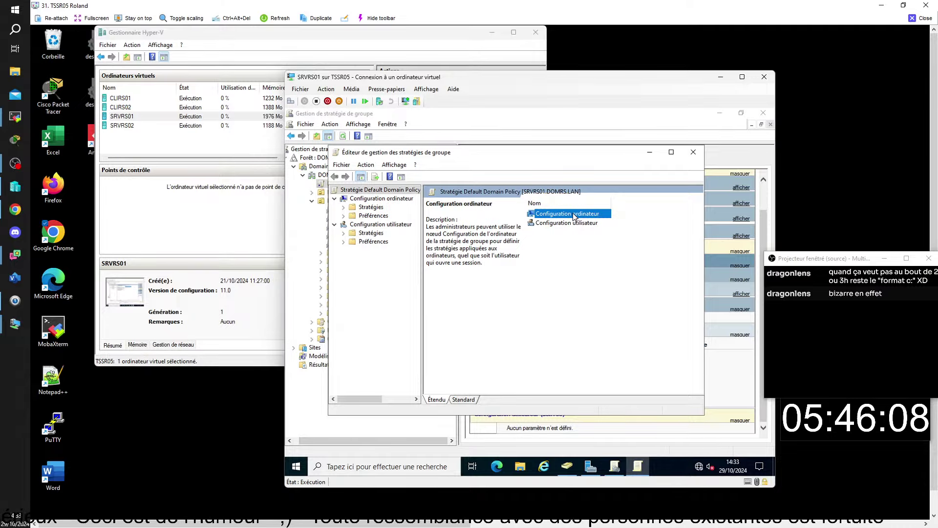
double_click(574, 215)
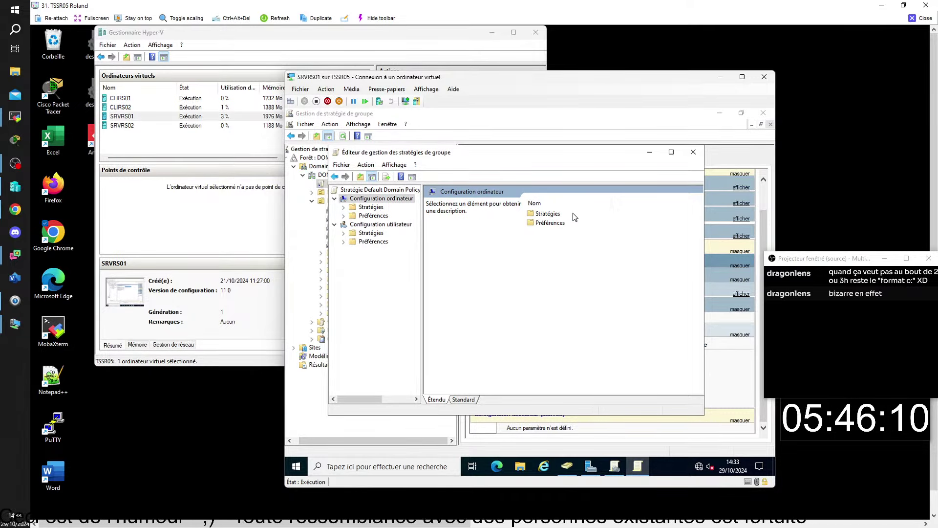
left_click(555, 215)
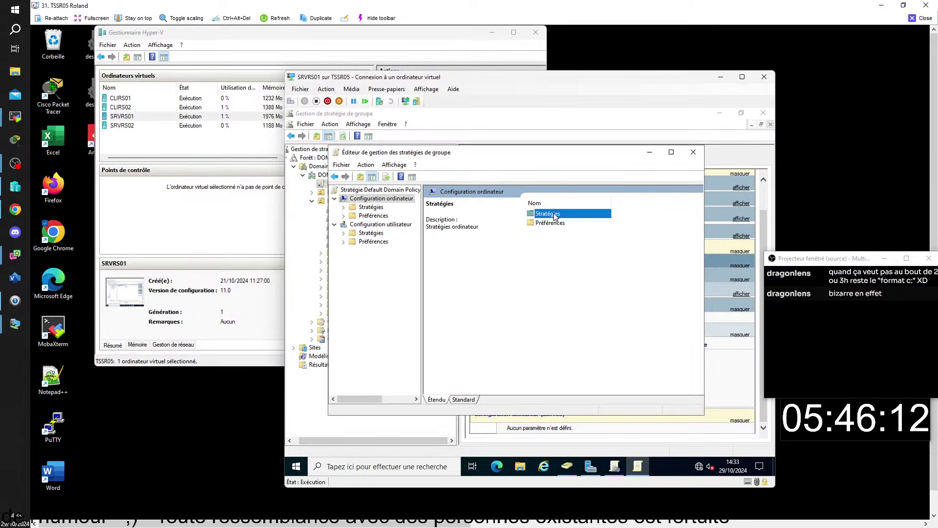
double_click(555, 215)
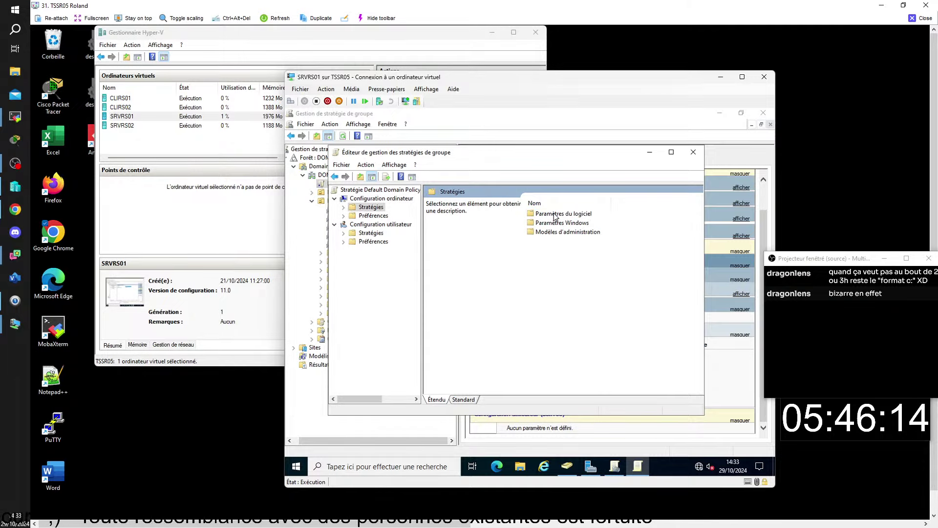
Browse to Modèles d'administration > Système > Profils utilisateur and open the Administrators roaming-profile policy
double_click(553, 232)
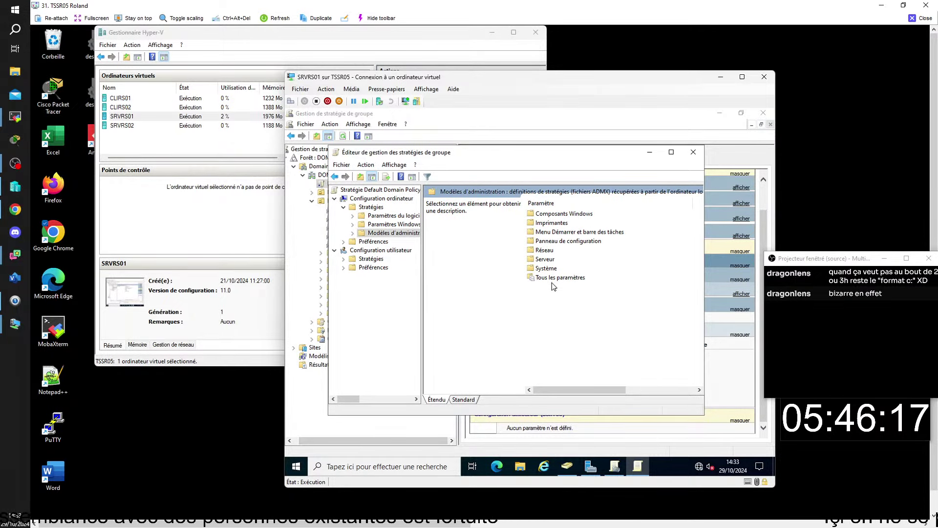
double_click(547, 269)
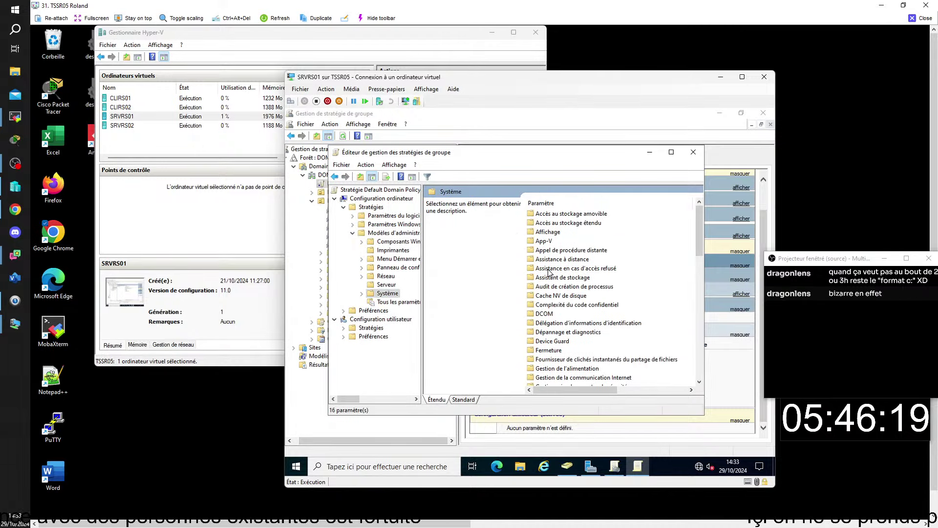
scroll(562, 295, "down", 12)
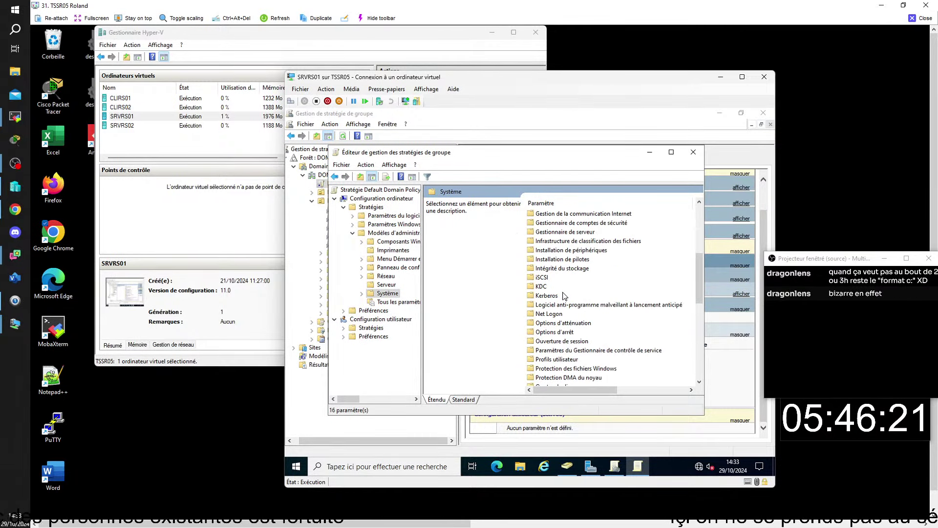
scroll(565, 297, "up", 4)
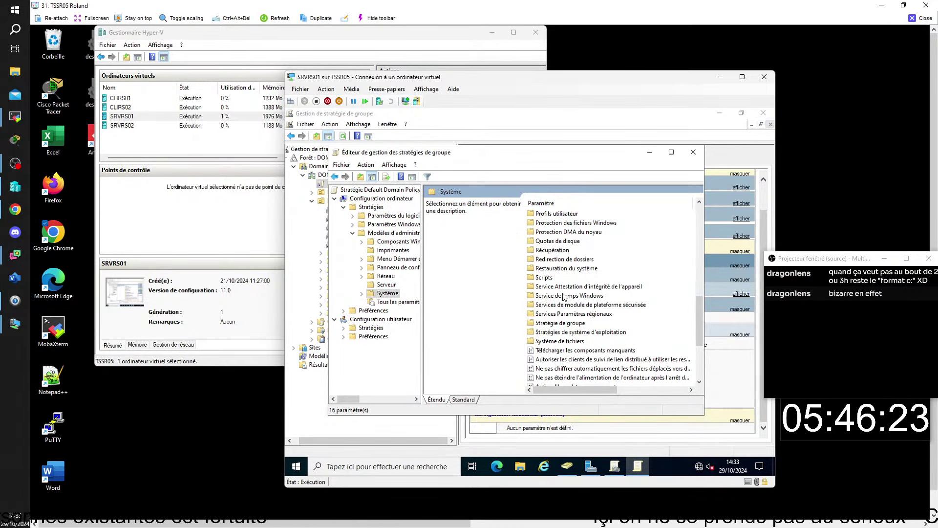
double_click(569, 213)
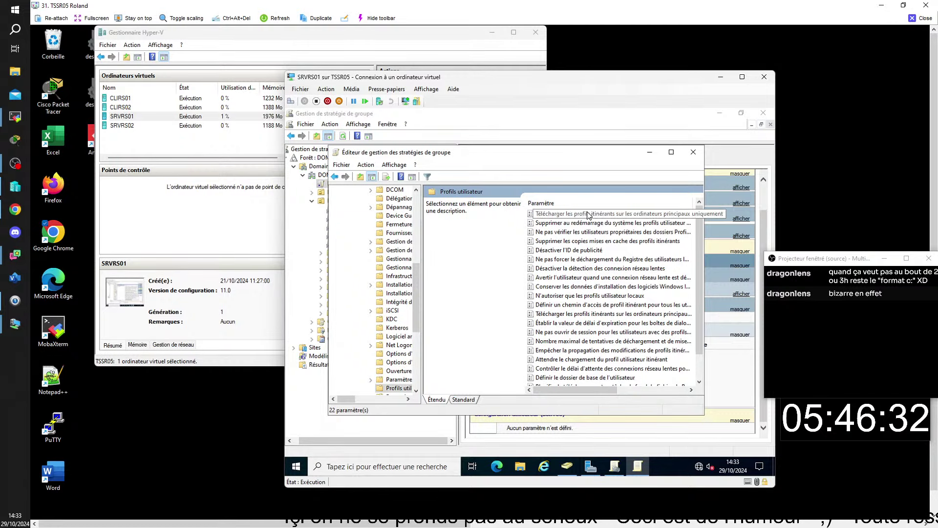
double_click(588, 215)
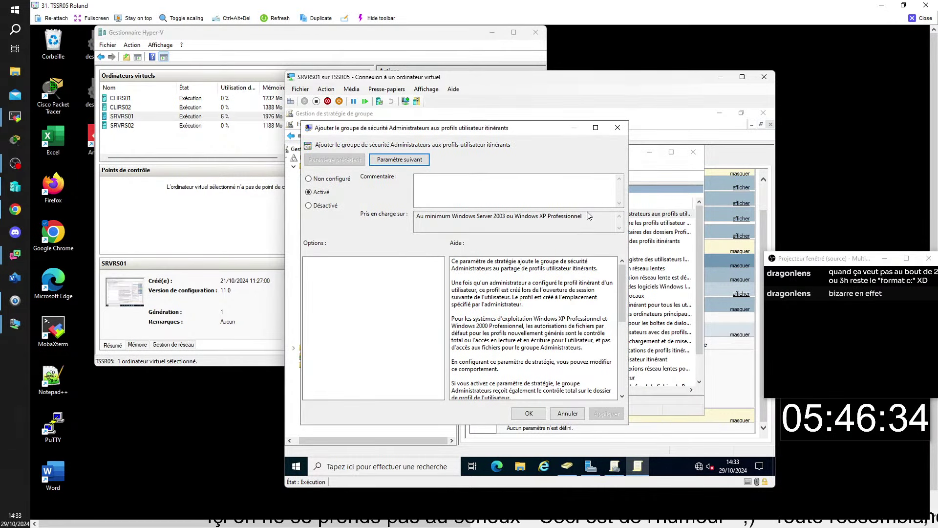
Set the Administrators roaming-profile policy to Non configuré, leaving the profile path policy unchanged
left_click(309, 179)
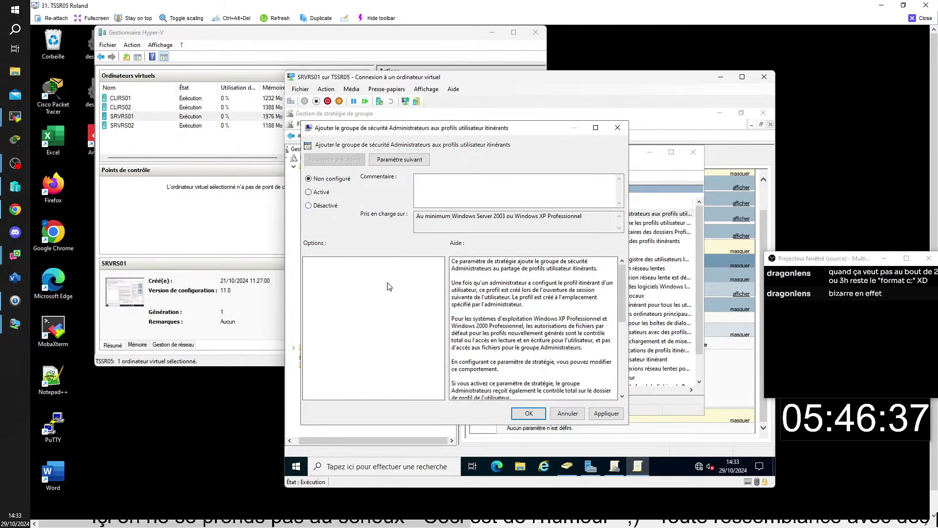
left_click(528, 413)
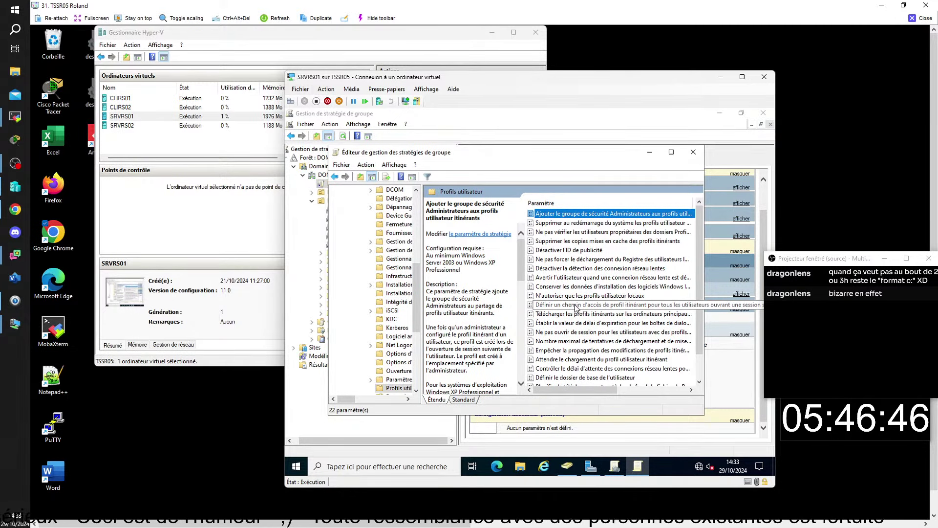
double_click(577, 307)
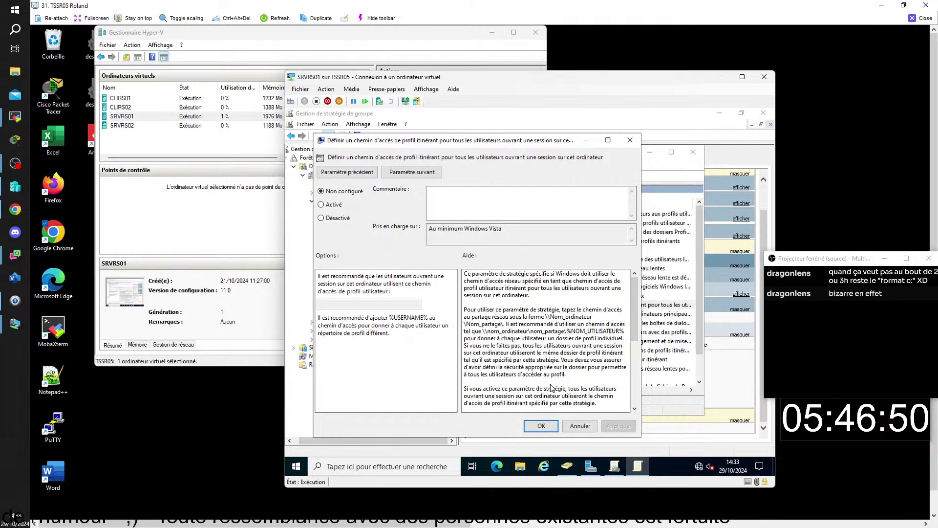
left_click(630, 141)
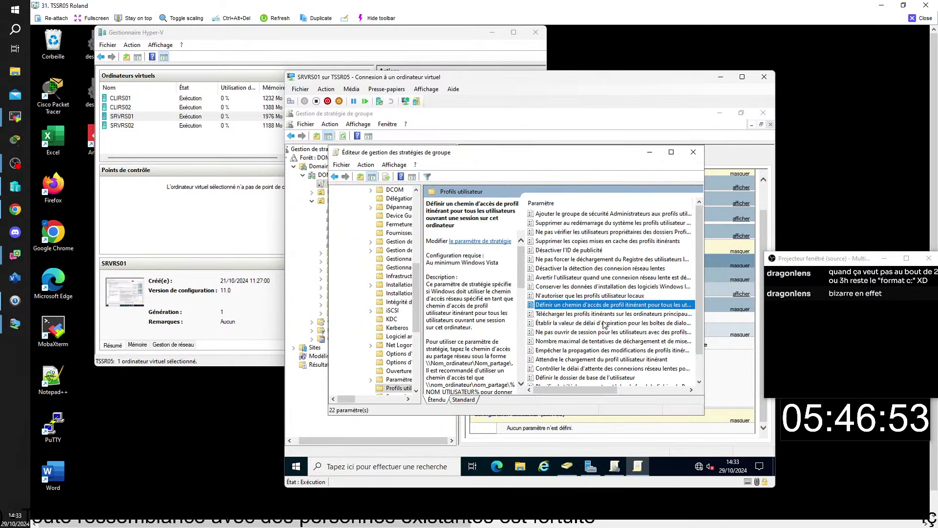
Set the primary-computers roaming-profile policy to Non configuré, close the editor and switch to CLIRS01
double_click(572, 314)
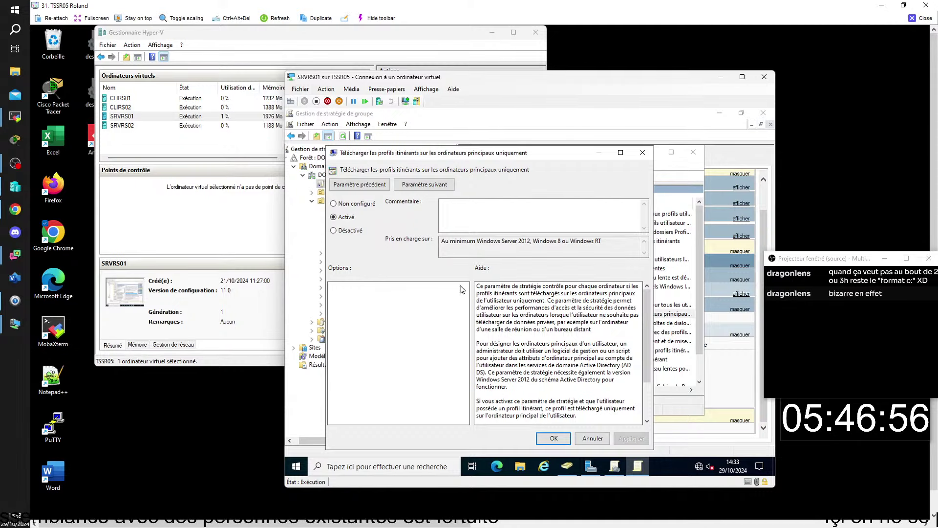
left_click(333, 204)
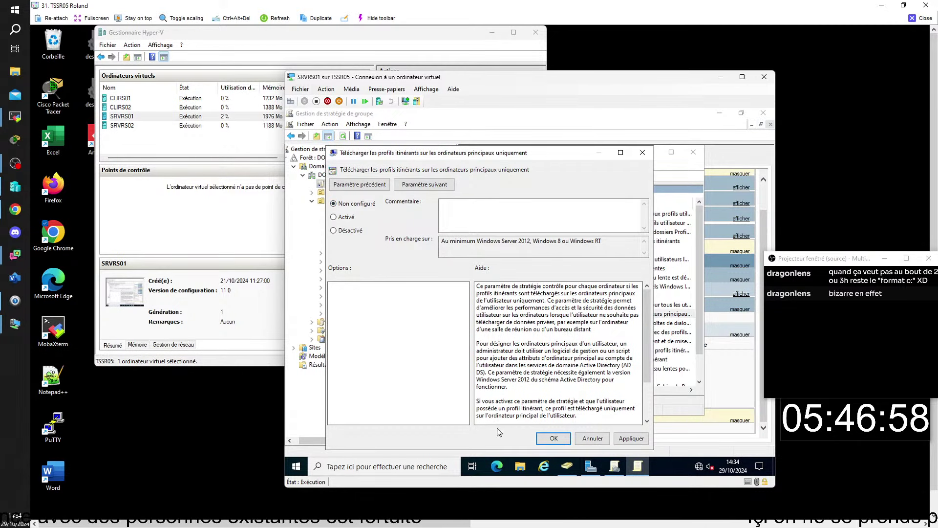
left_click(554, 439)
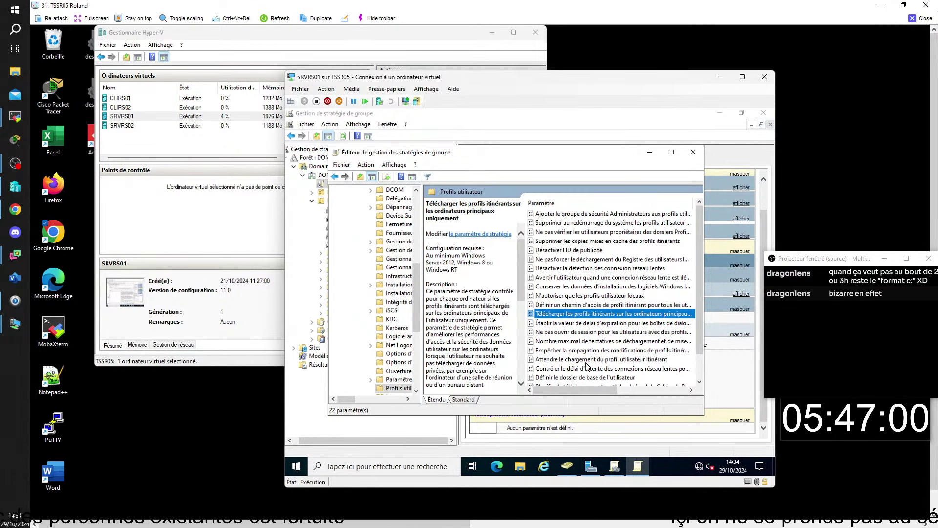
left_click(692, 152)
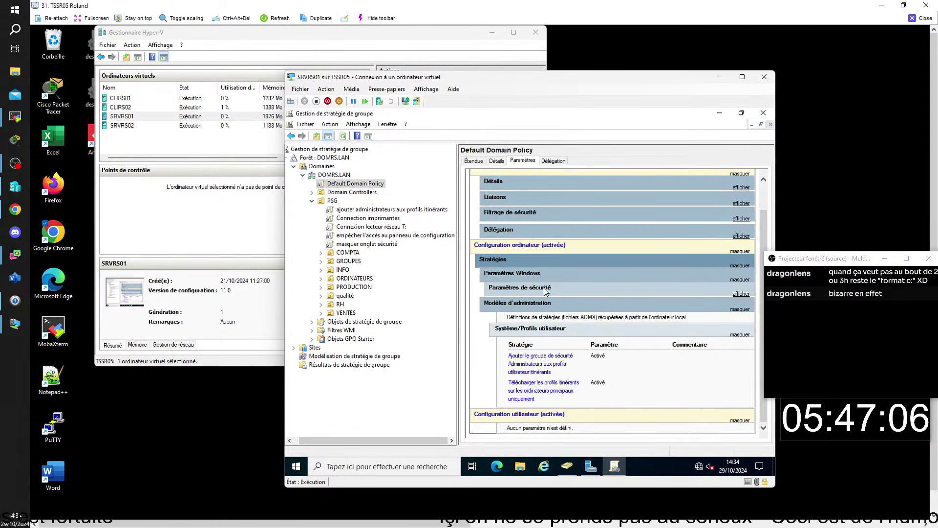
double_click(126, 100)
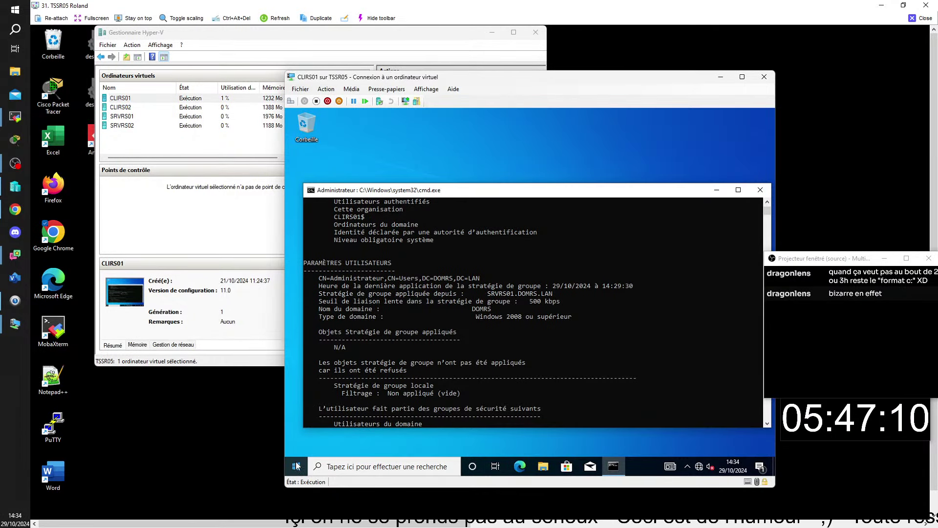
Leave selection mode in CLIRS01's command prompt and run gpupdate
scroll(435, 378, "down", 6)
scroll(469, 365, "down", 10)
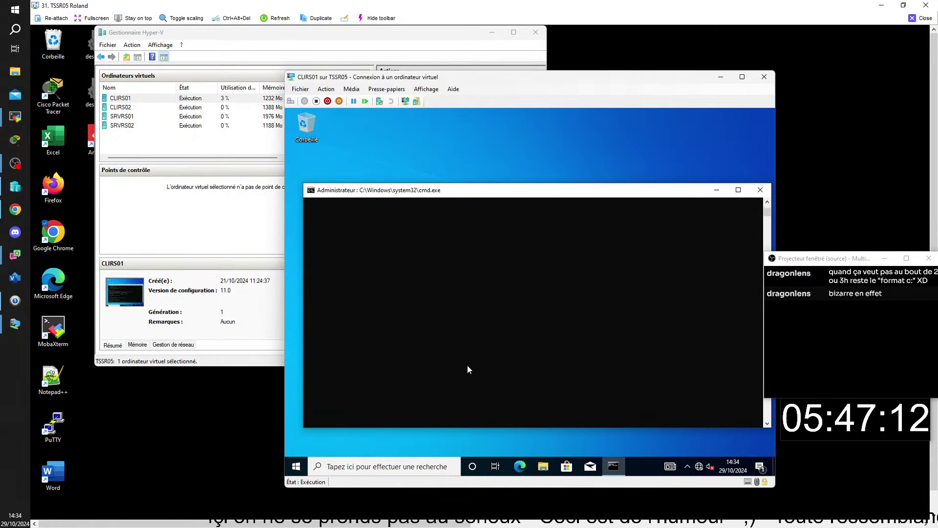
scroll(466, 365, "up", 4)
left_click(406, 289)
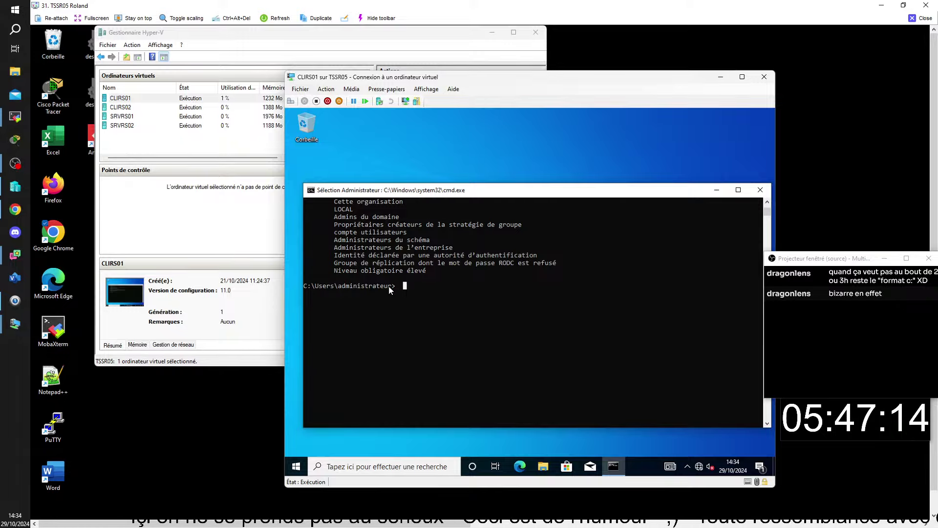
key("Escape")
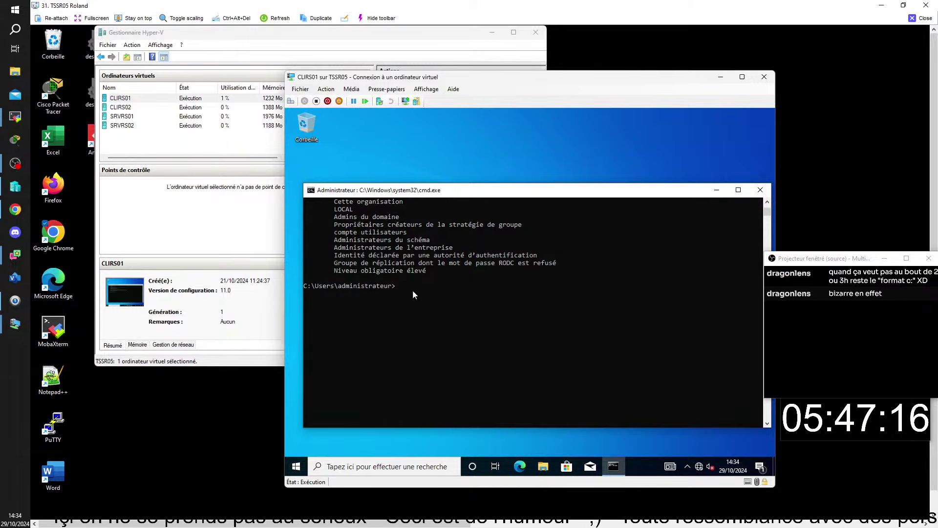
type("gp")
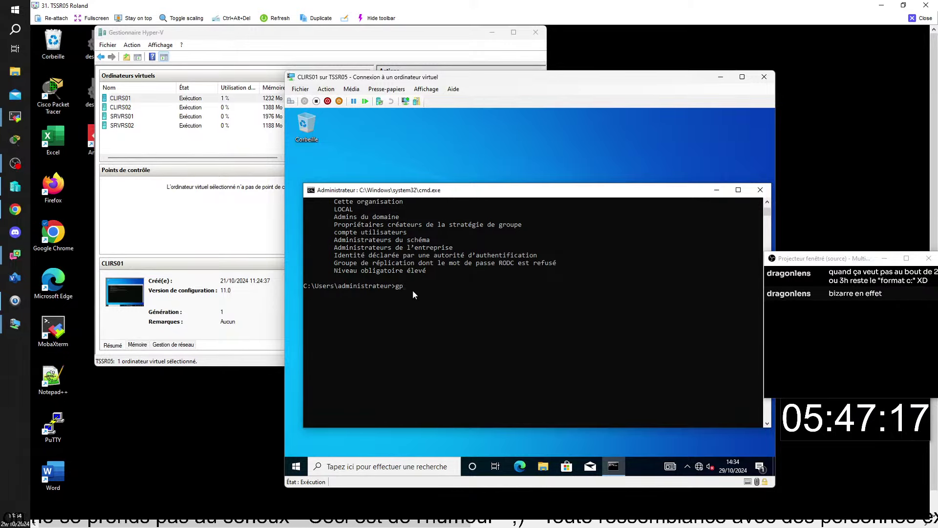
type("upda")
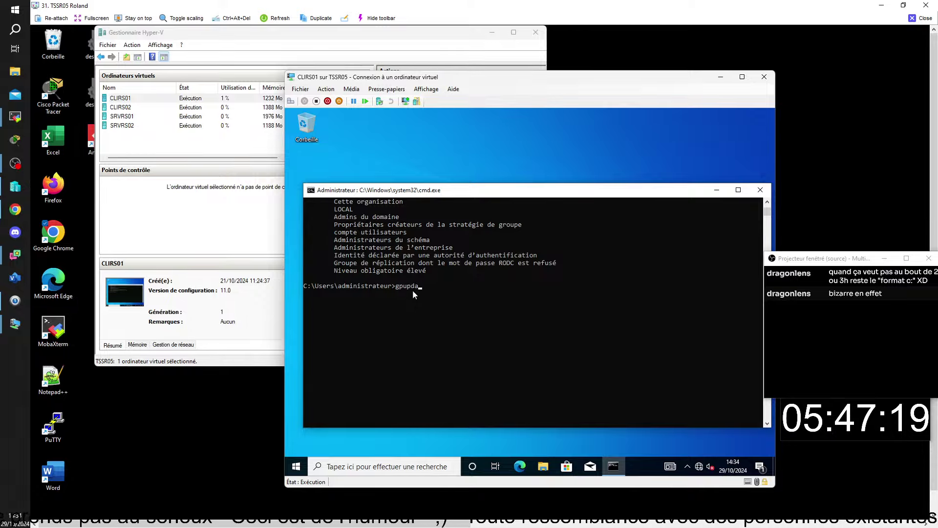
type("te")
key("Return")
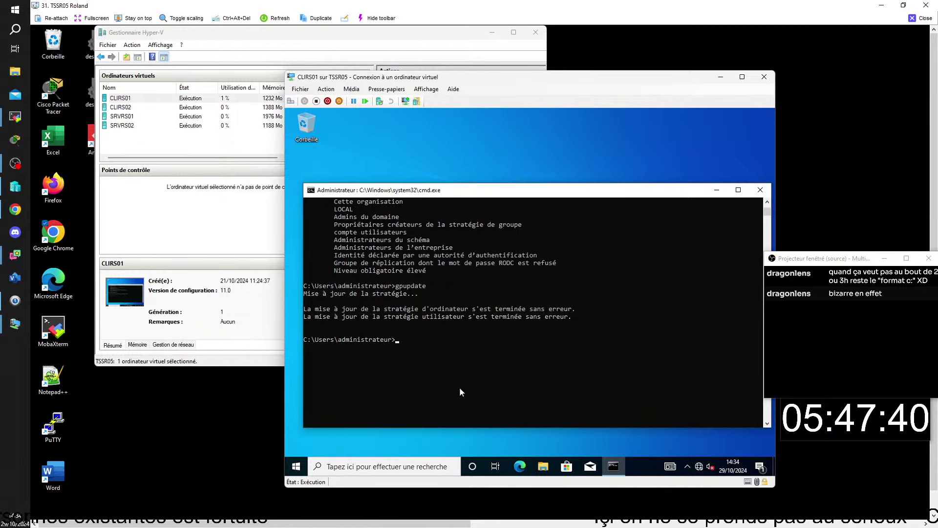
Restart the CLIRS01 virtual machine from its Start menu
left_click(296, 467)
left_click(295, 446)
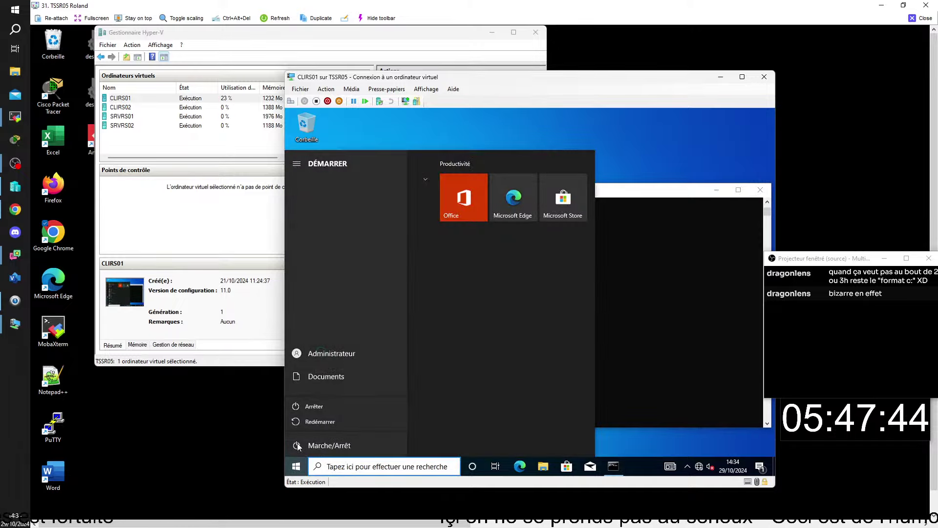
left_click(329, 421)
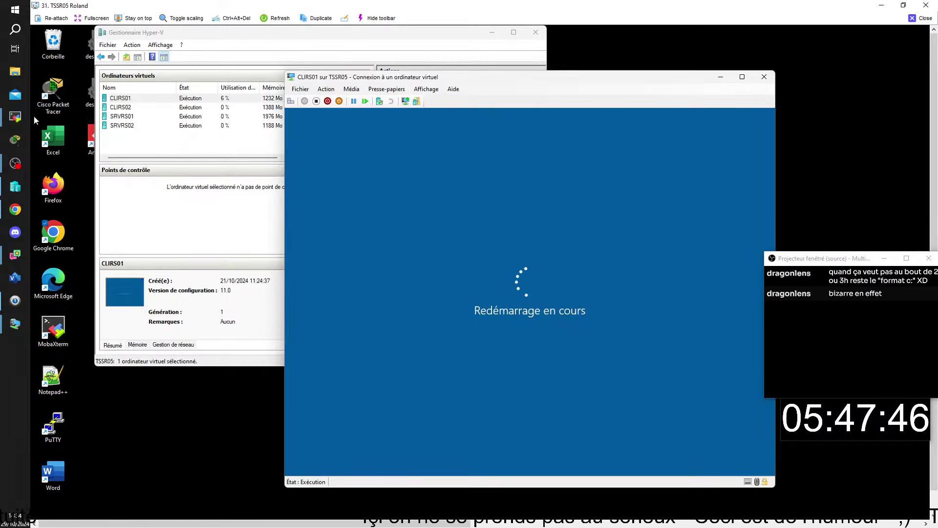
Open the CLIRS02 console, choose the domain user account and start entering the password
double_click(120, 107)
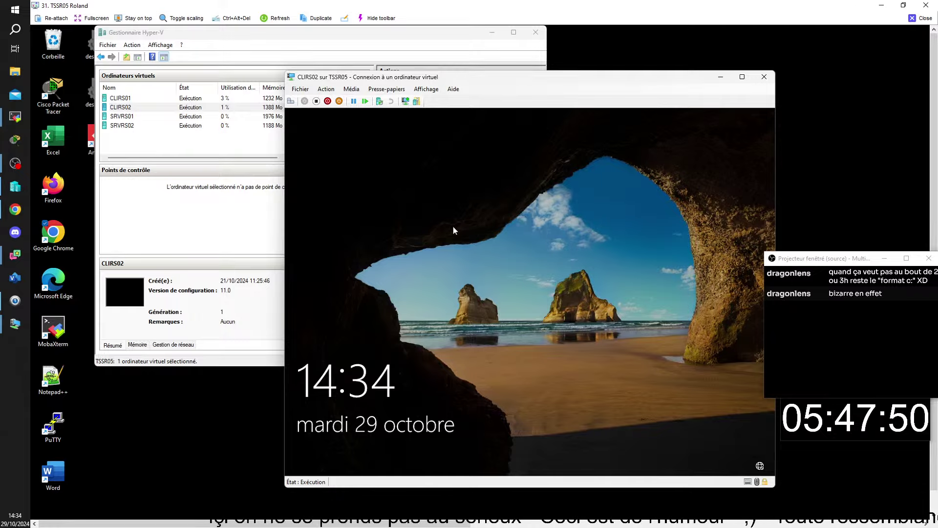
left_click(453, 226)
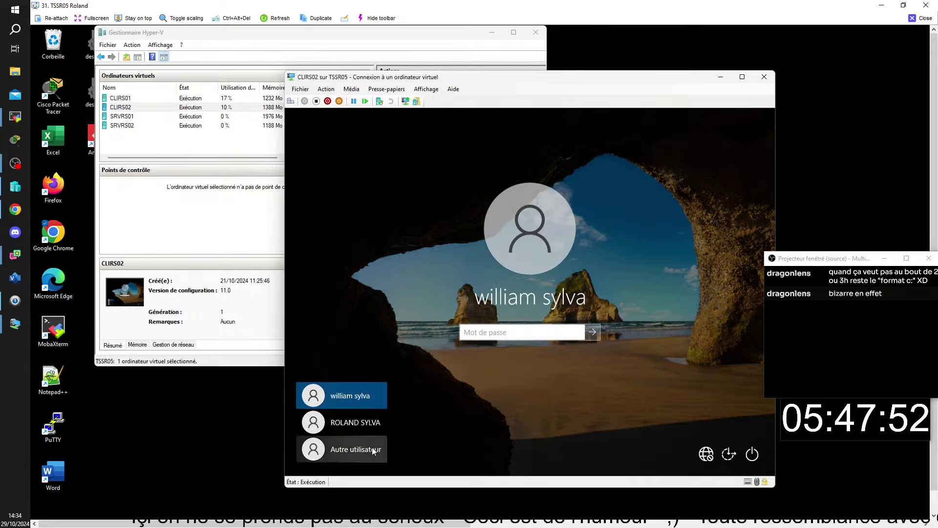
left_click(371, 449)
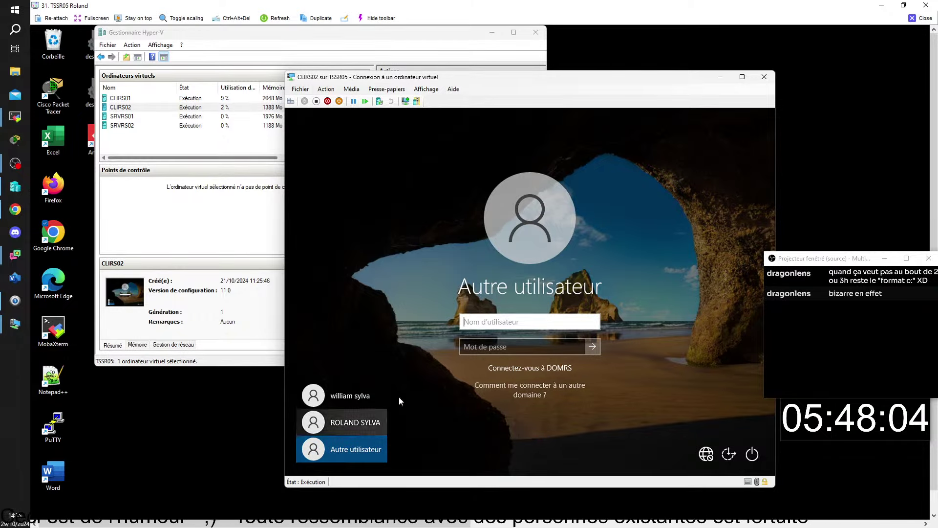
left_click(369, 396)
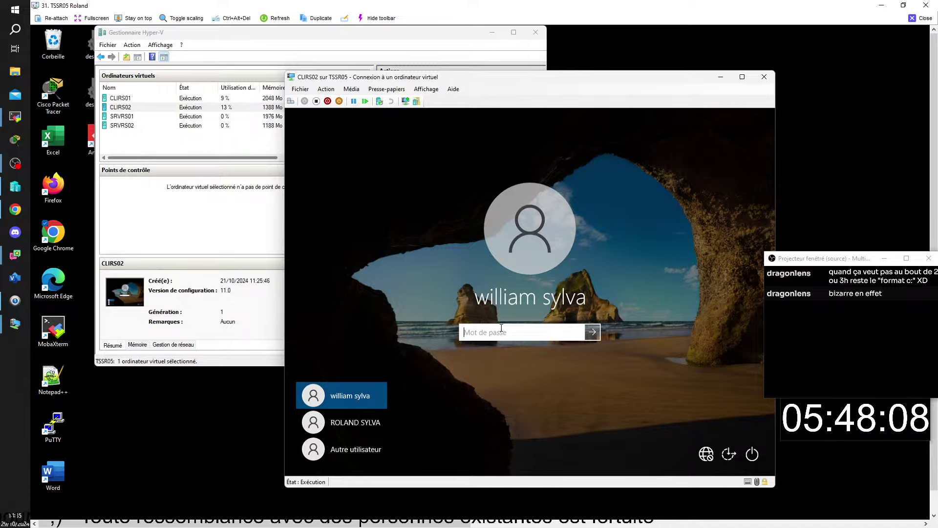
type("a")
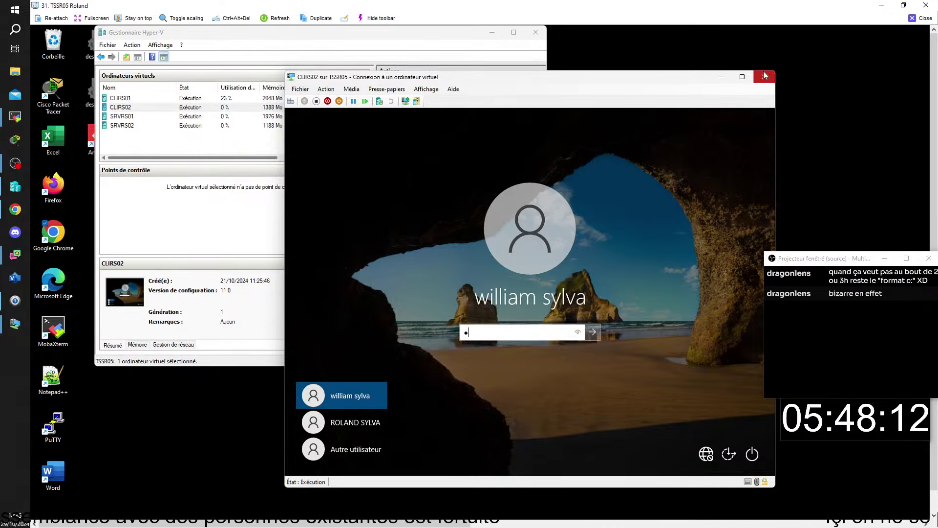
On CLIRS01, sign in via Autre utilisateur with the domain user's username and password
double_click(120, 98)
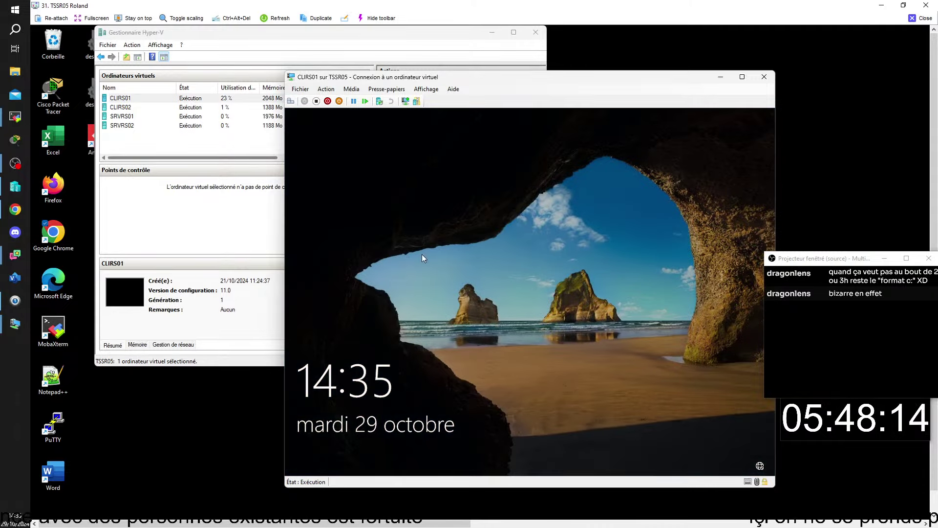
left_click(469, 267)
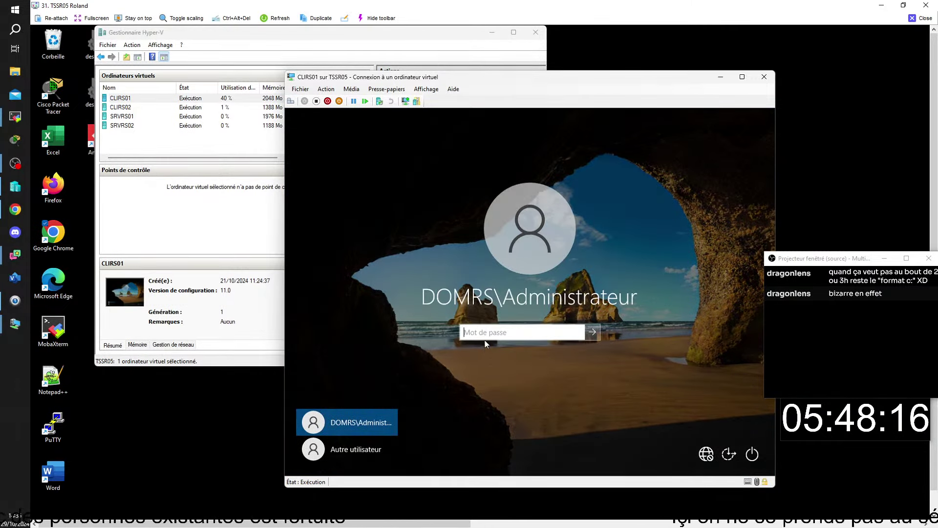
left_click(339, 457)
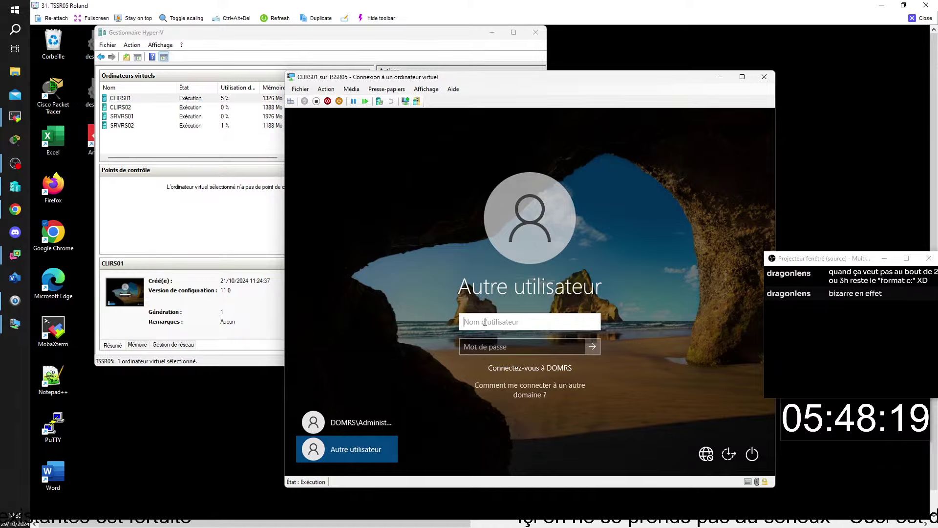
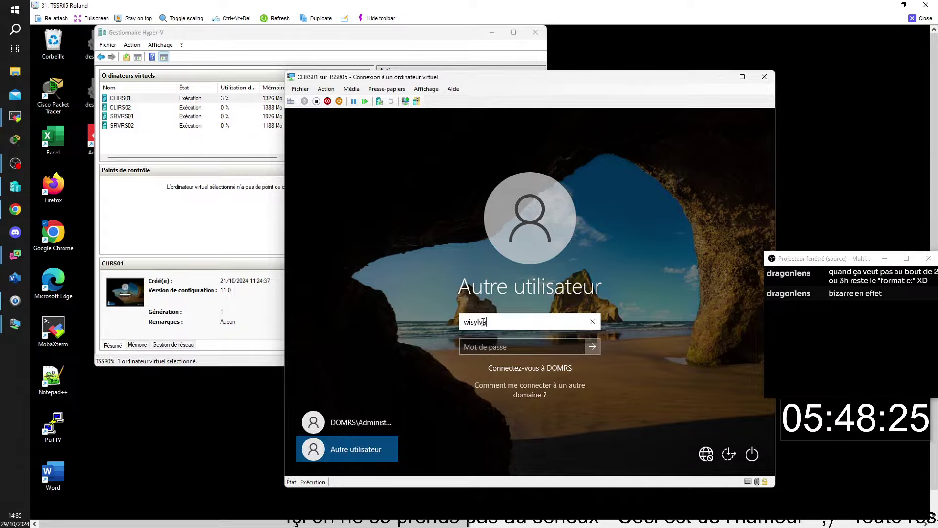
left_click(474, 348)
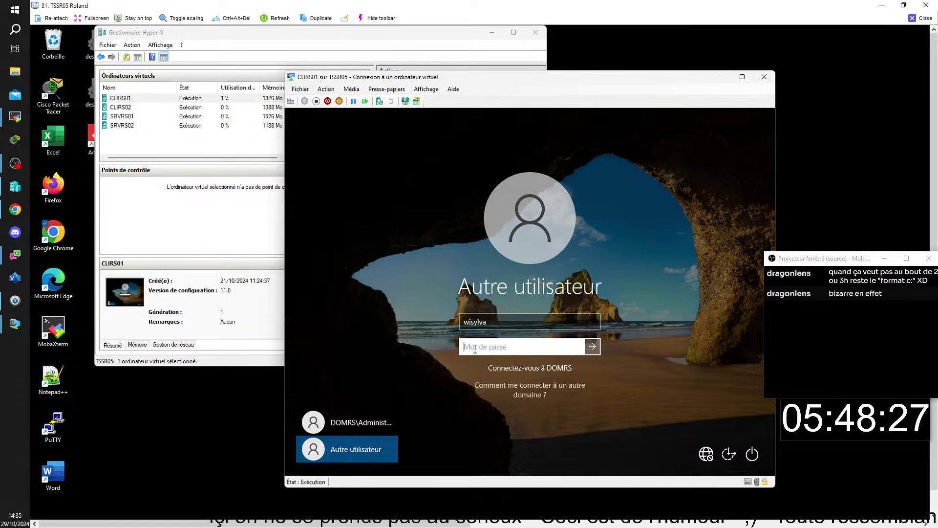
type("••••••")
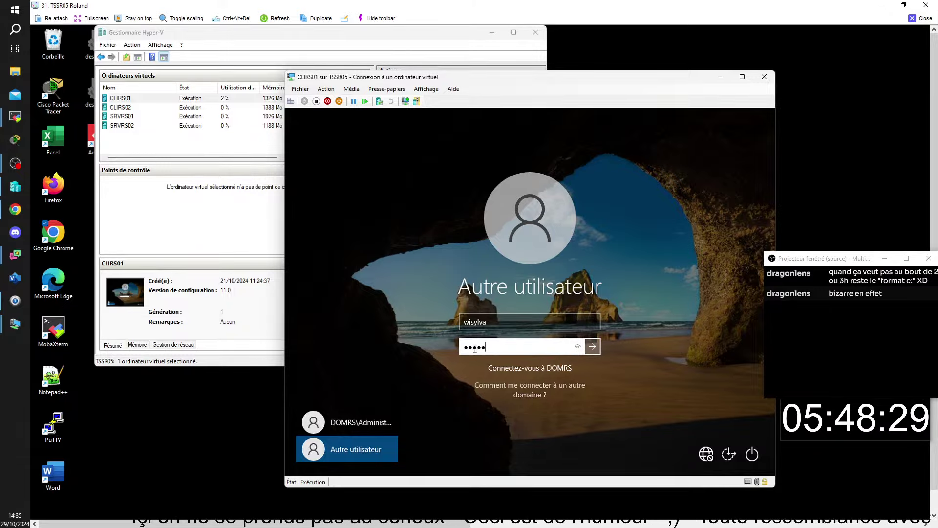
type("•")
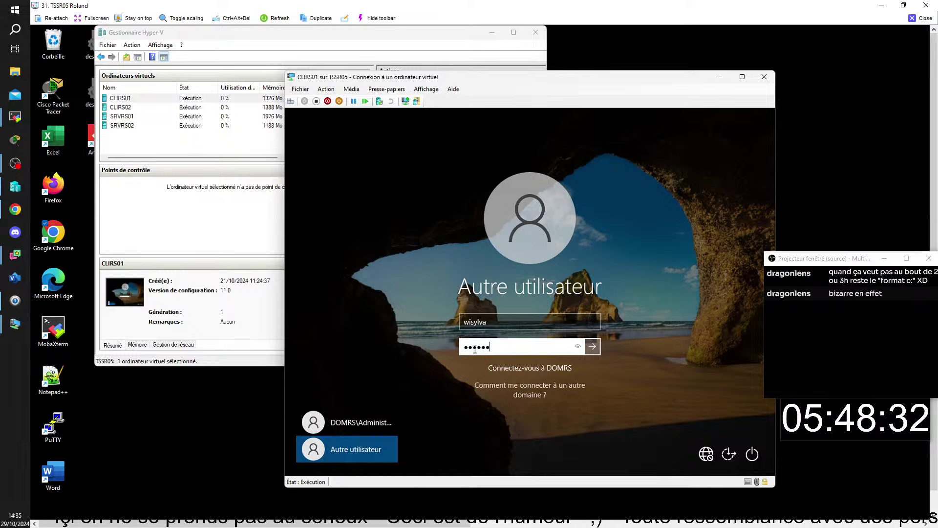
type("•")
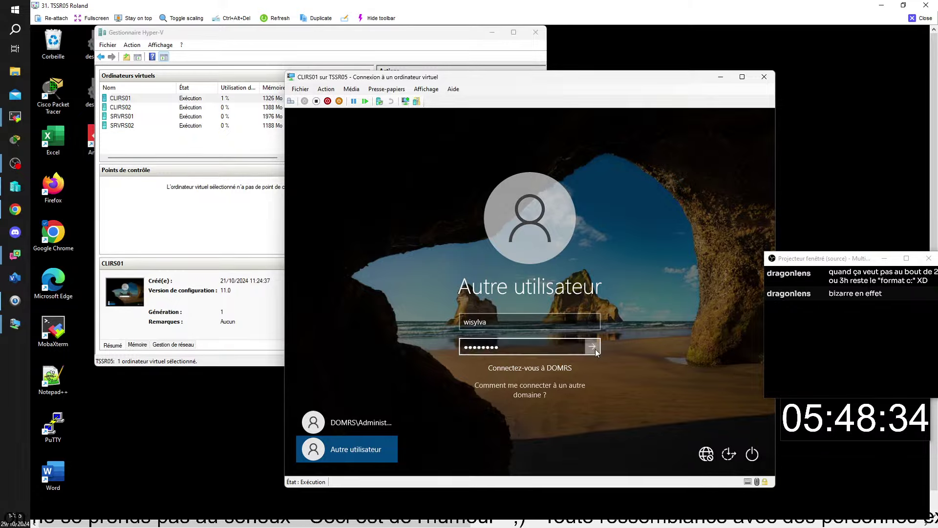
left_click(592, 347)
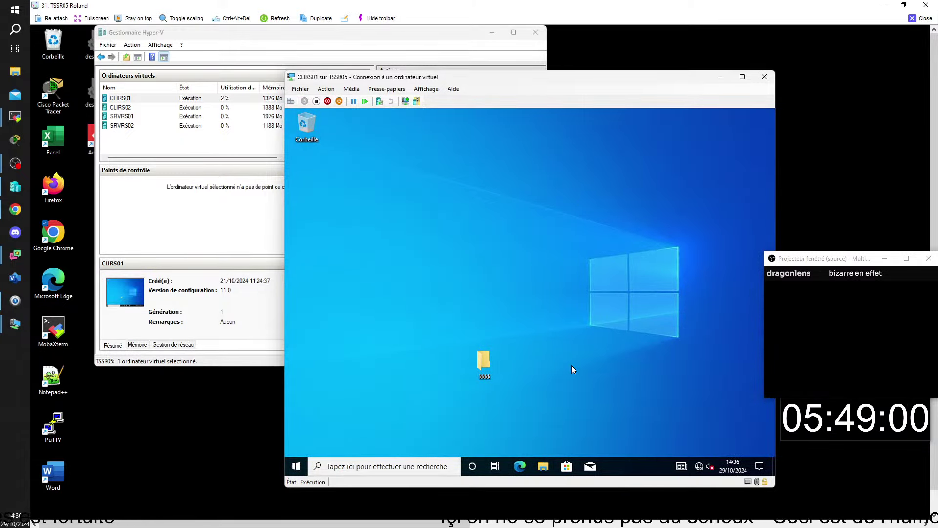
Sign the user out of CLIRS01 and open the SRVRS02 console
left_click(296, 467)
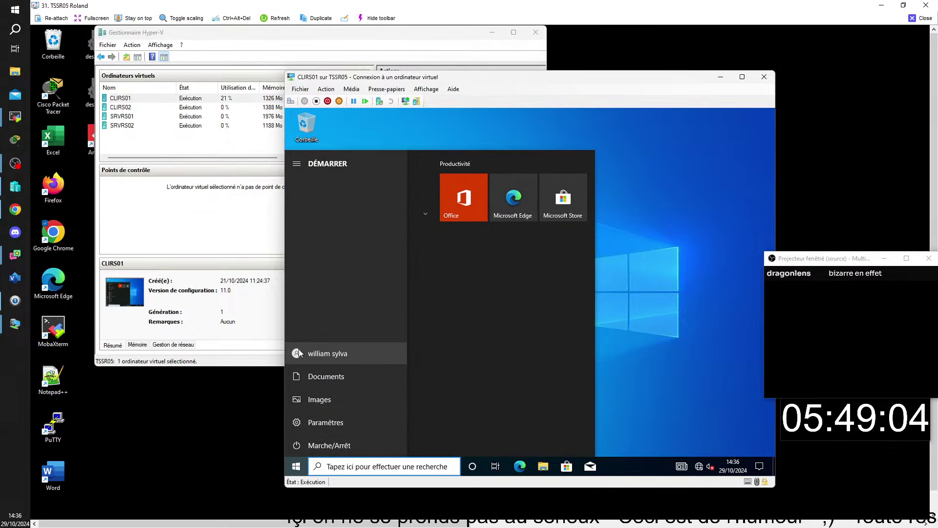
left_click(299, 351)
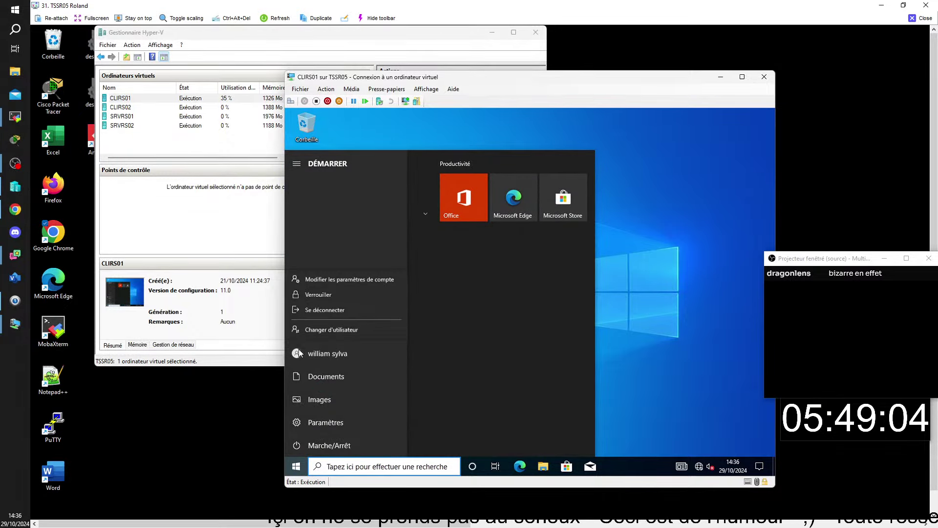
left_click(322, 310)
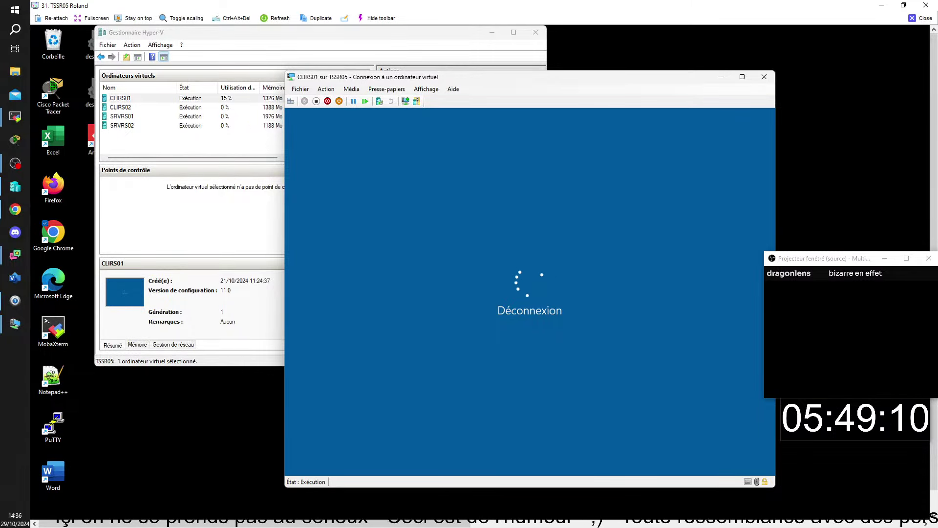
double_click(122, 126)
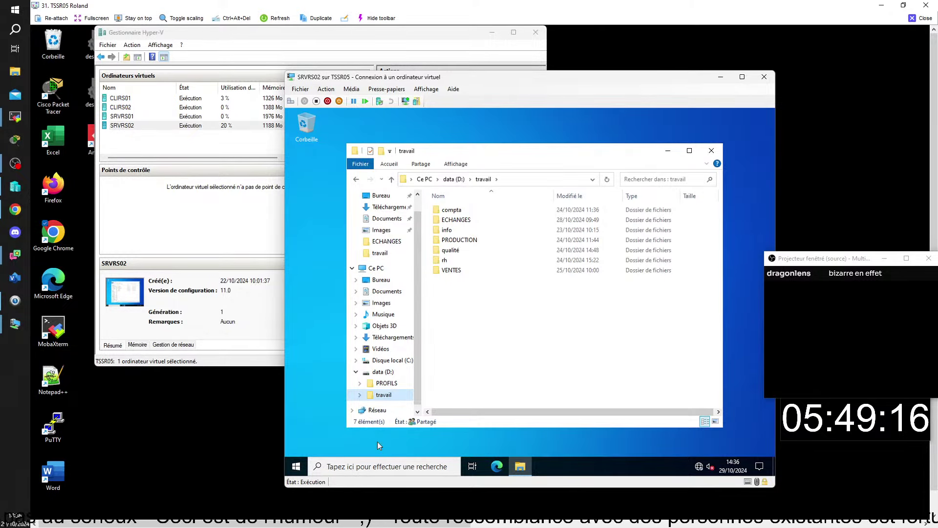
Open D:\PROFILS, the user's .V6 profile and its Bureau folder, then switch to the TSSR11 session
left_click(384, 383)
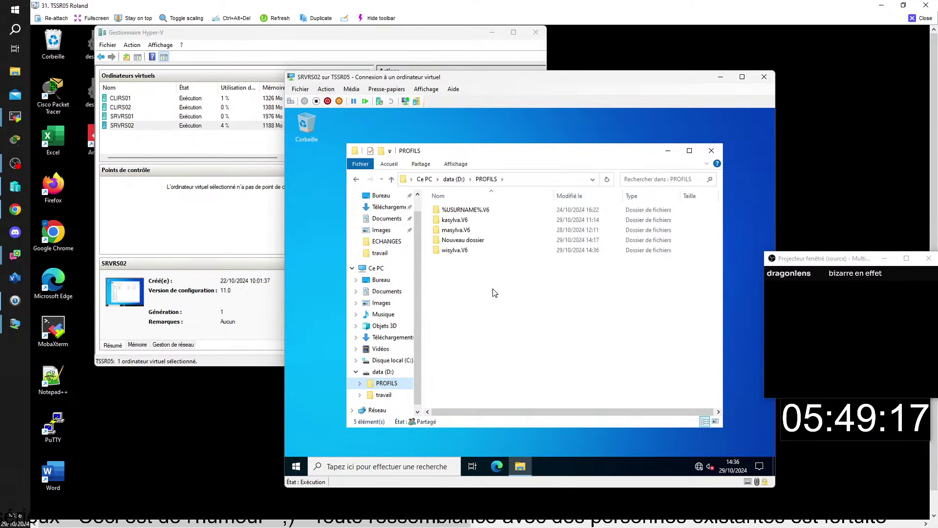
double_click(464, 252)
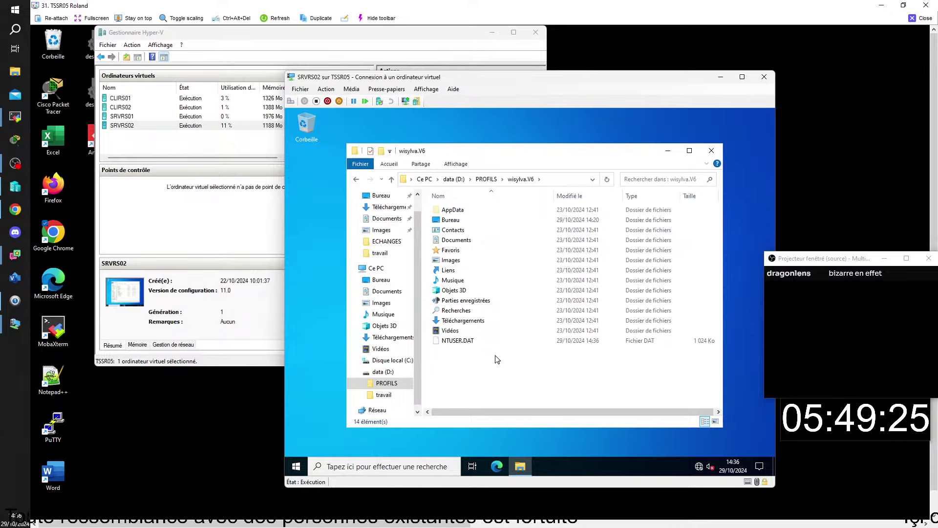
left_click(452, 222)
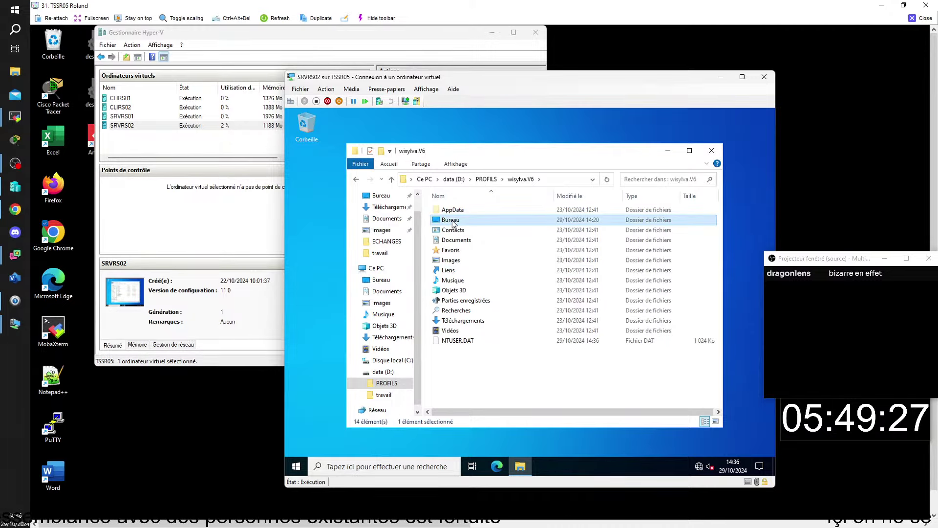
double_click(452, 221)
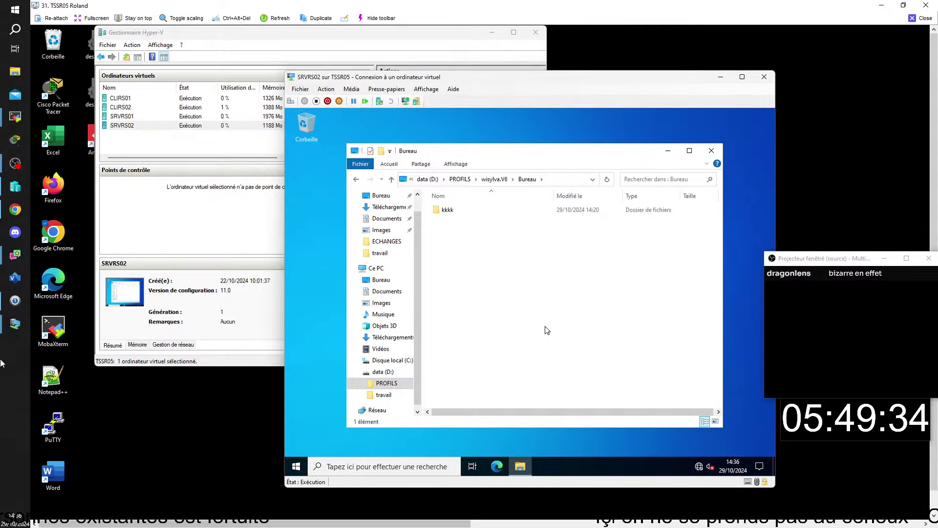
key("alt+Tab")
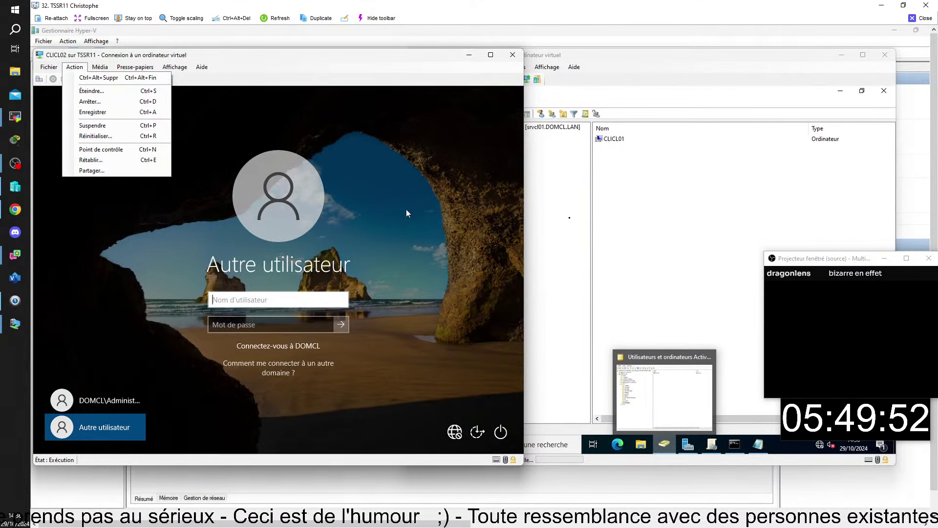
left_click(647, 62)
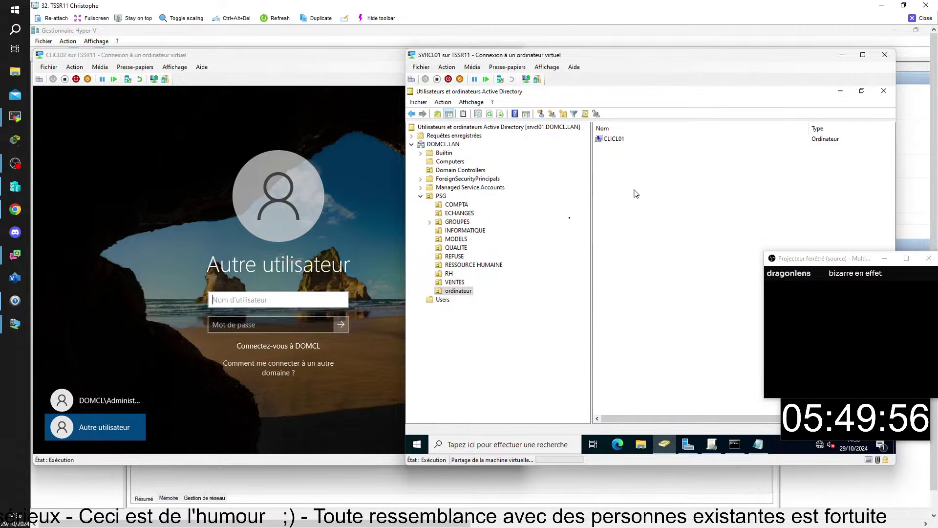
mouse_move(713, 518)
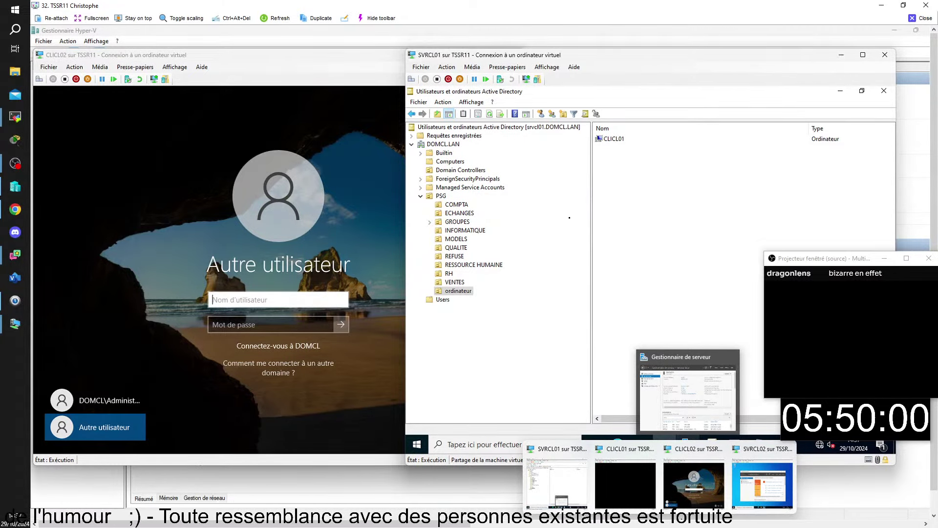
left_click(769, 488)
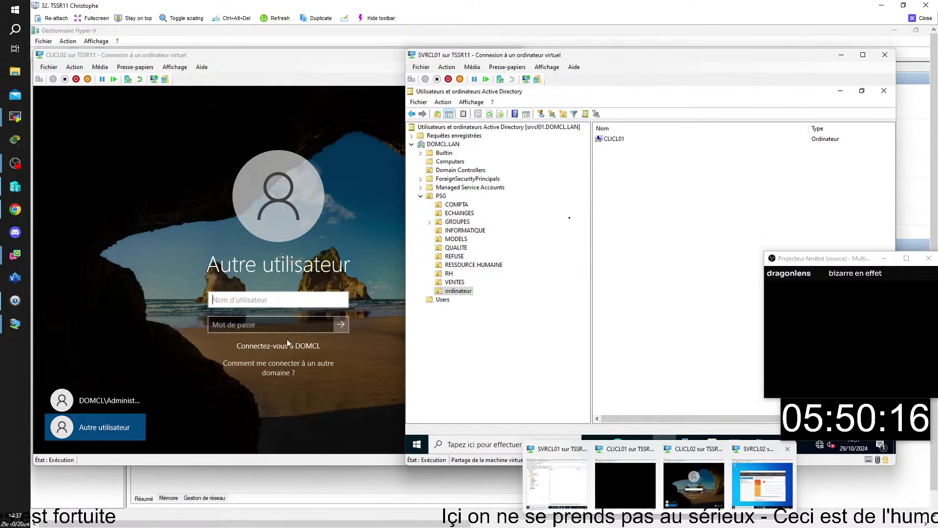
left_click(238, 299)
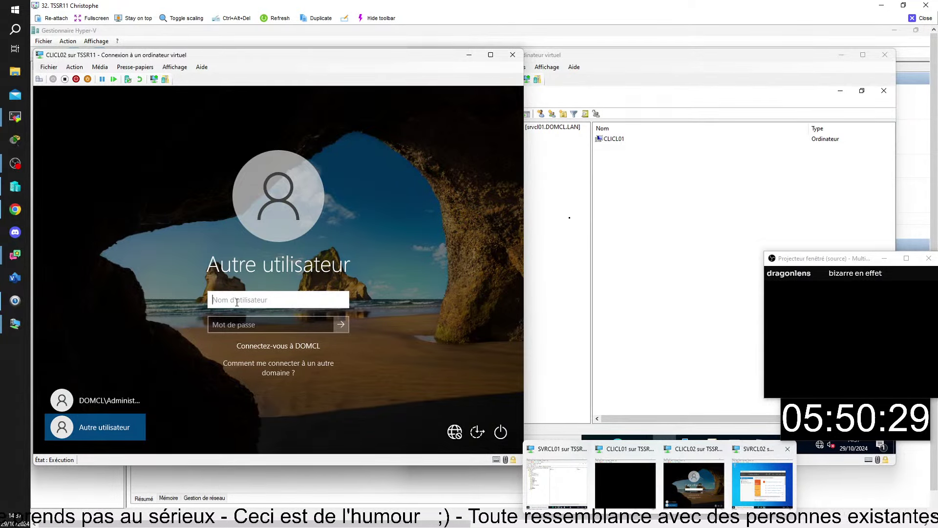
Sign in to CLICL02 as DOMCL\Administrateur, revealing the password to verify it; a trust-relationship error is returned
type("admi")
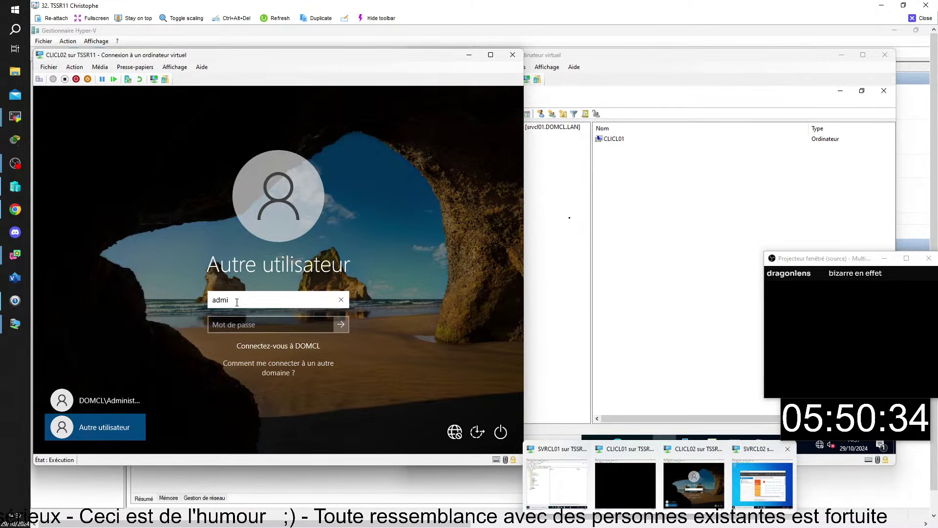
type("nistra")
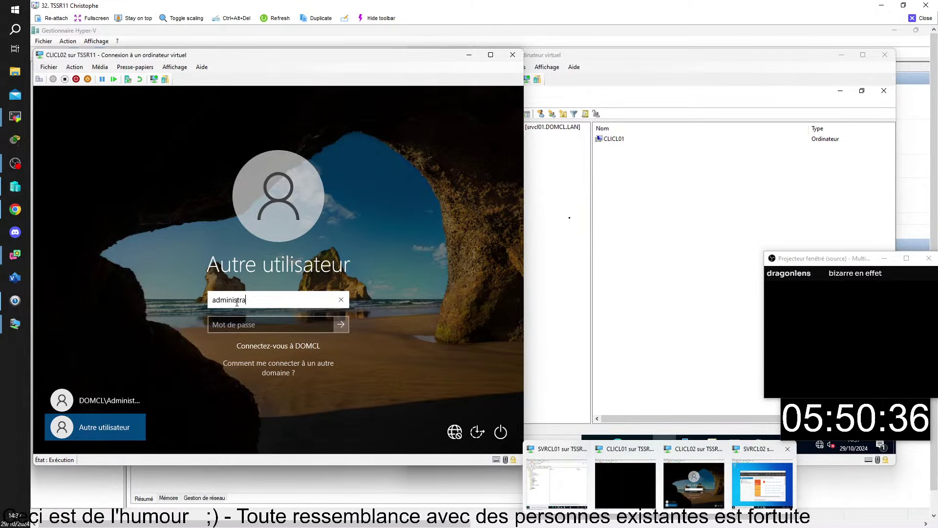
type("teur")
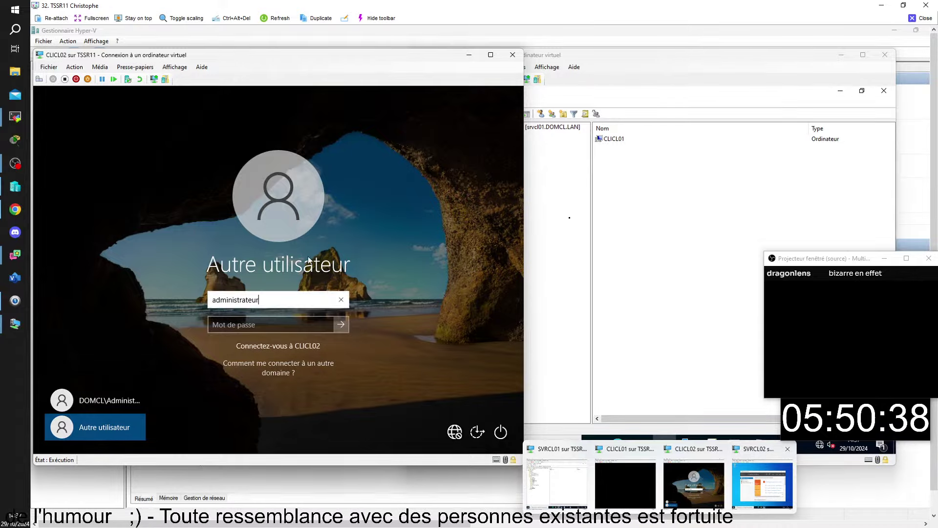
left_click(235, 325)
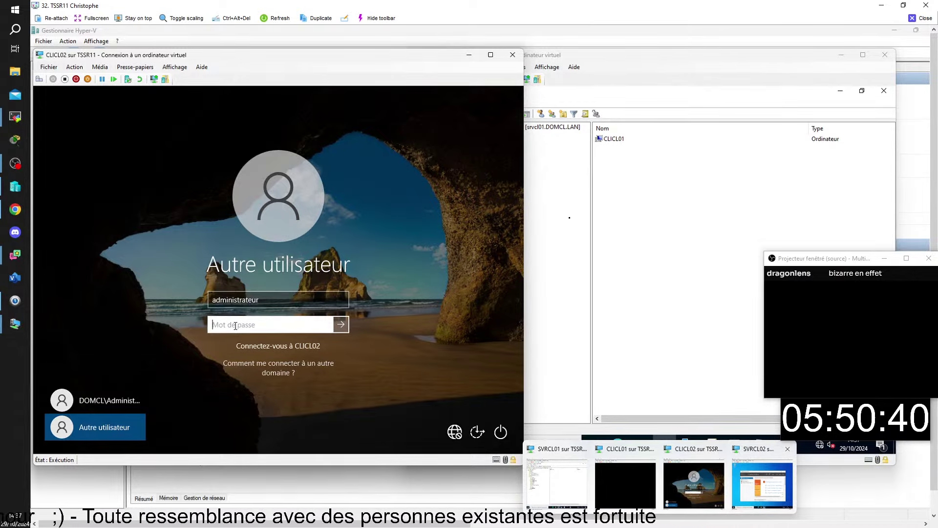
type("••")
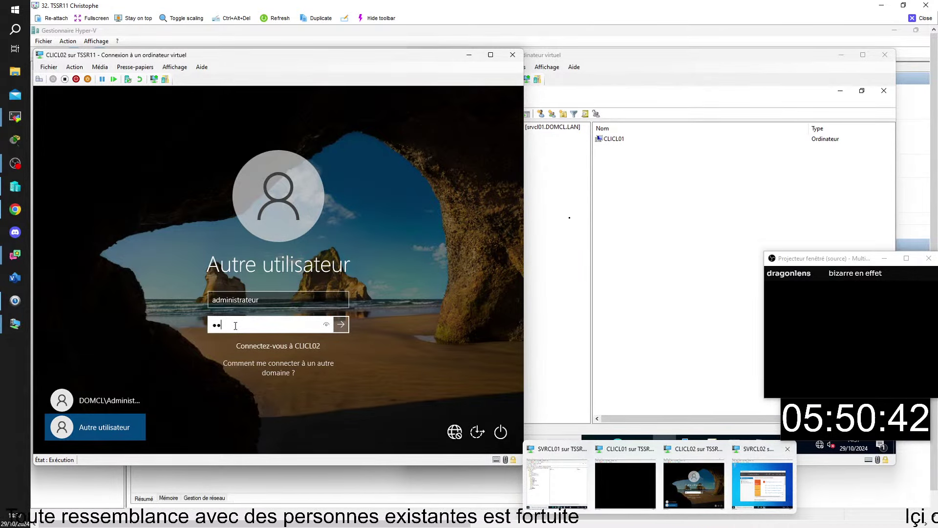
type("••")
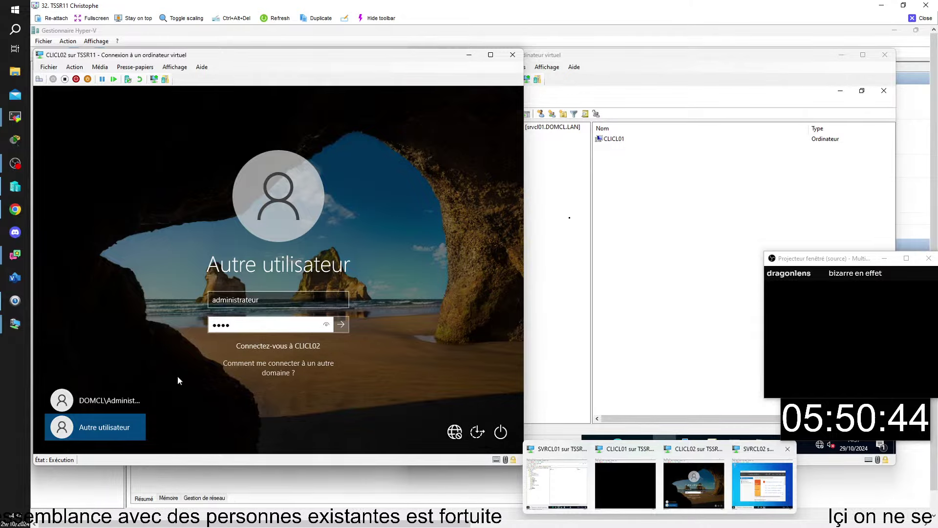
left_click(95, 401)
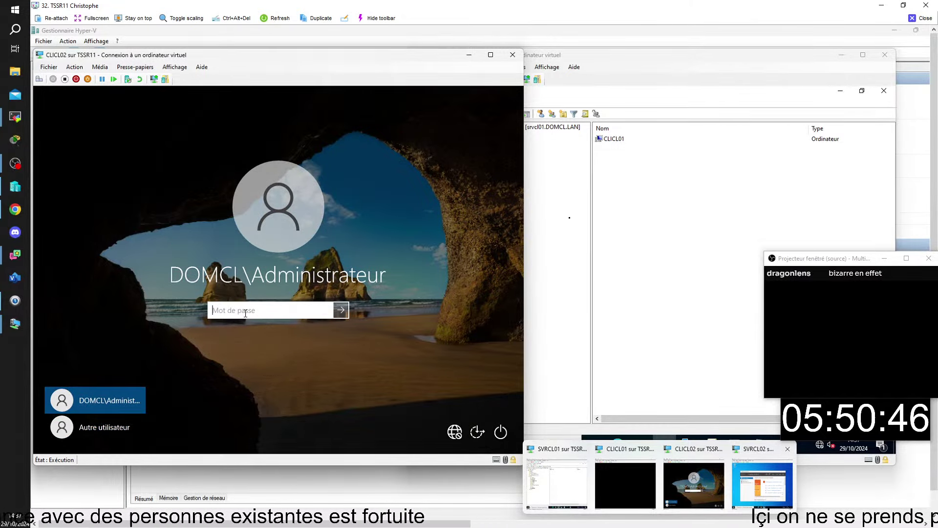
type("•")
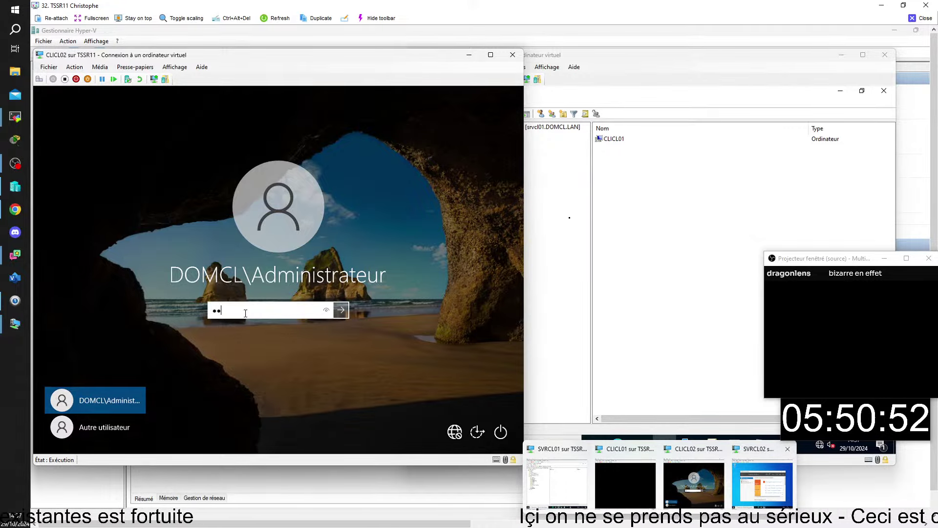
type("*")
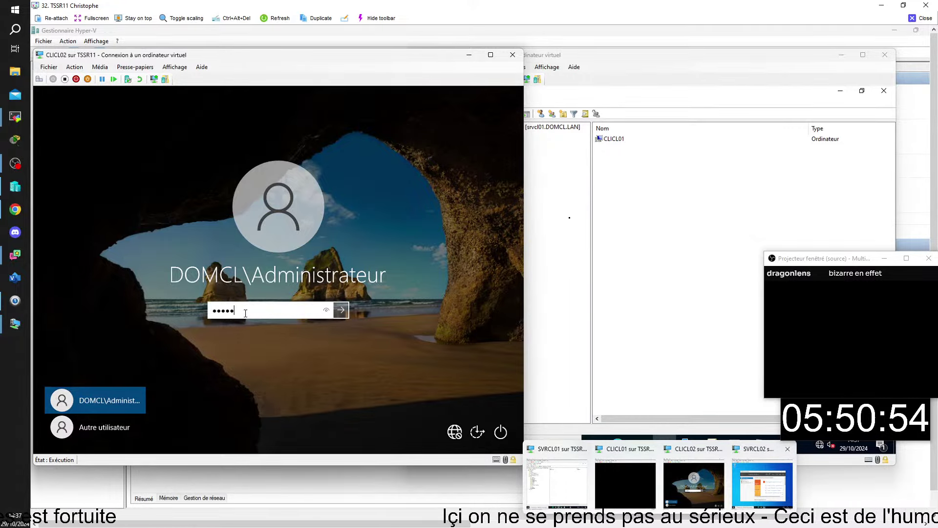
left_click(326, 310)
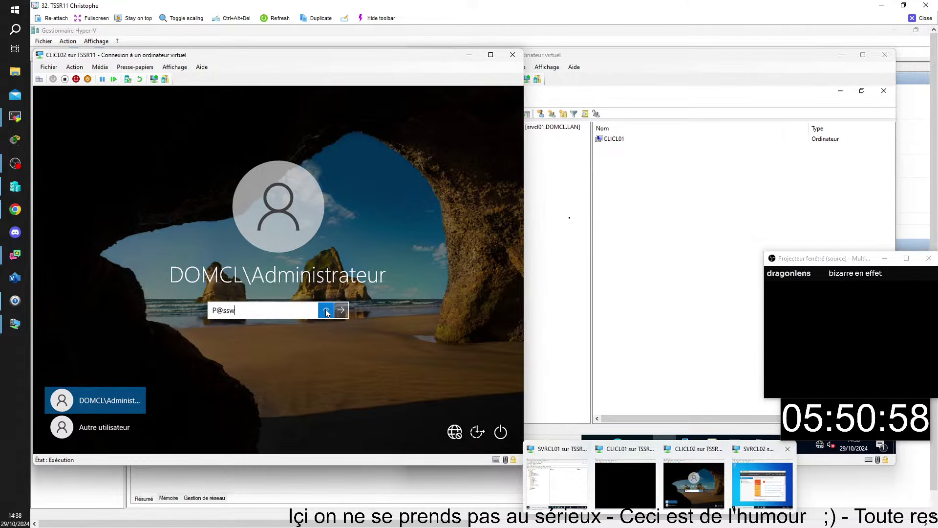
type("0")
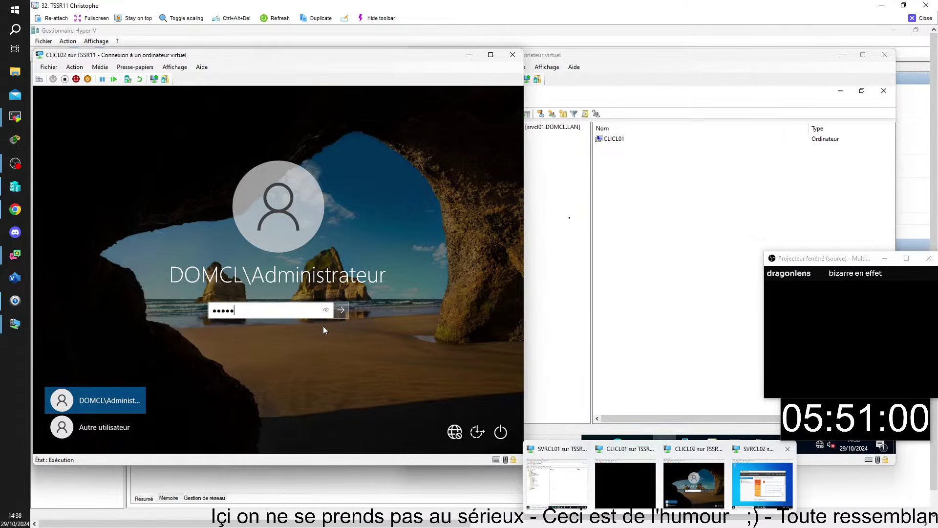
type("rd")
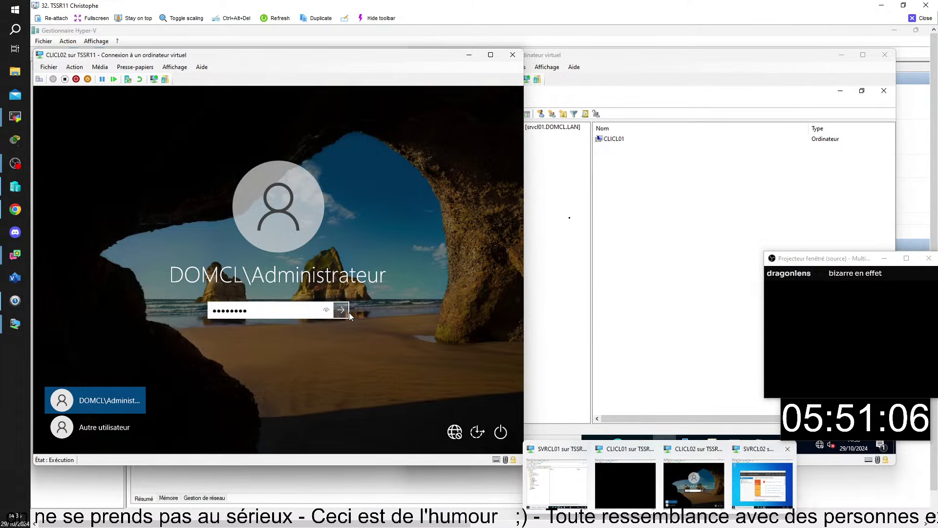
left_click(323, 311)
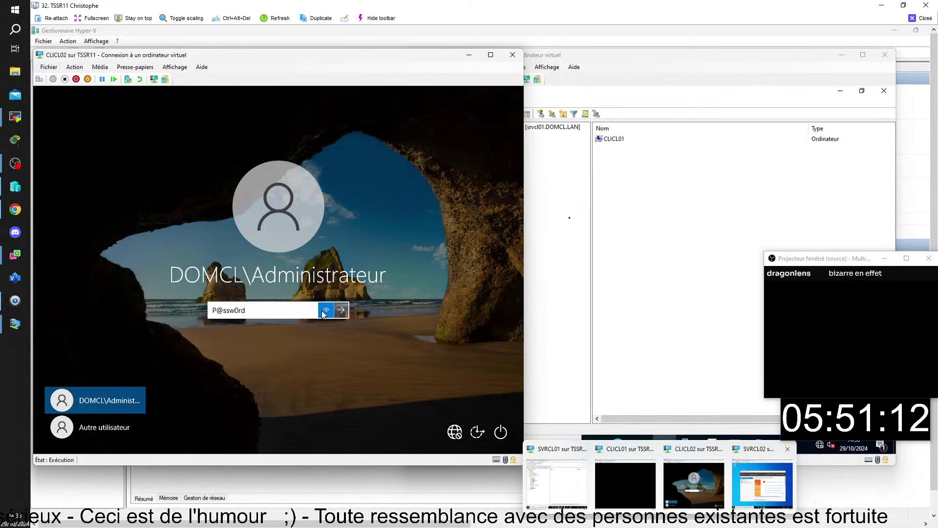
left_click(346, 309)
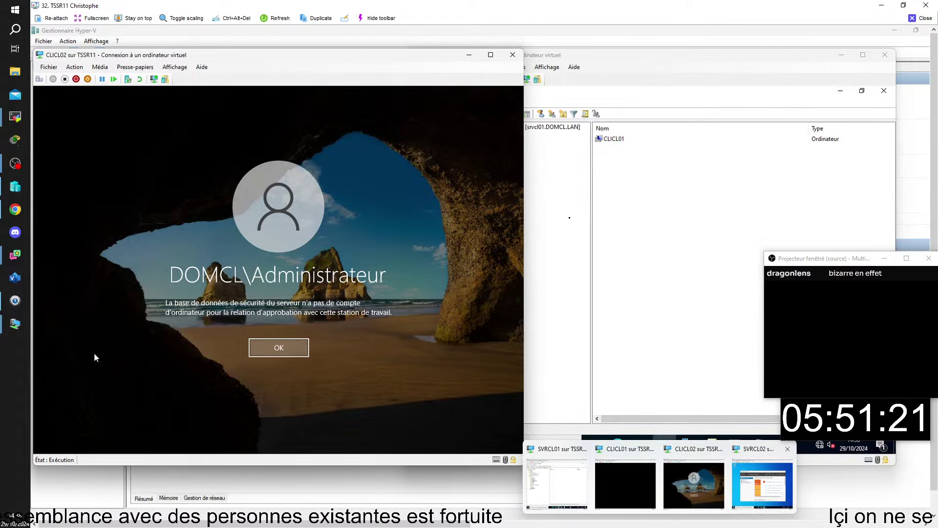
On SVRCL01, list the Computers container in Active Directory Users and Computers, then open the search panel
left_click(869, 176)
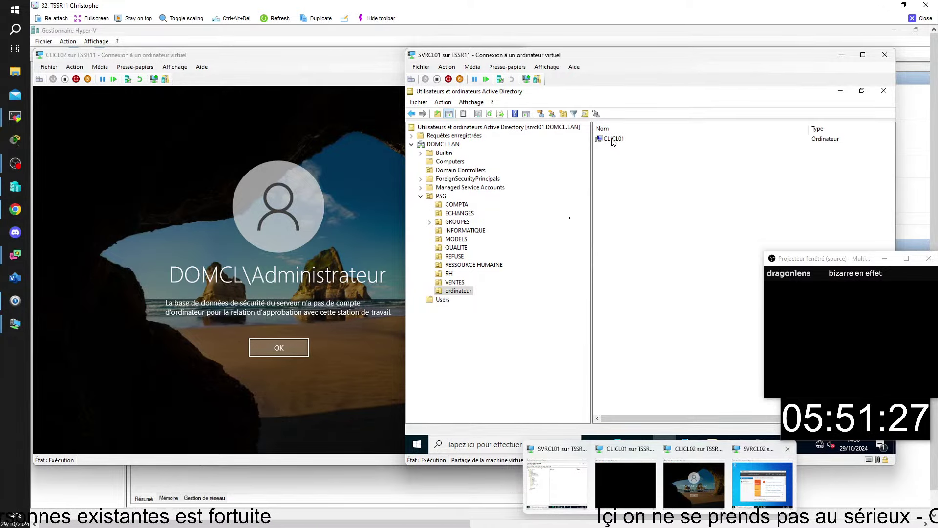
left_click(453, 161)
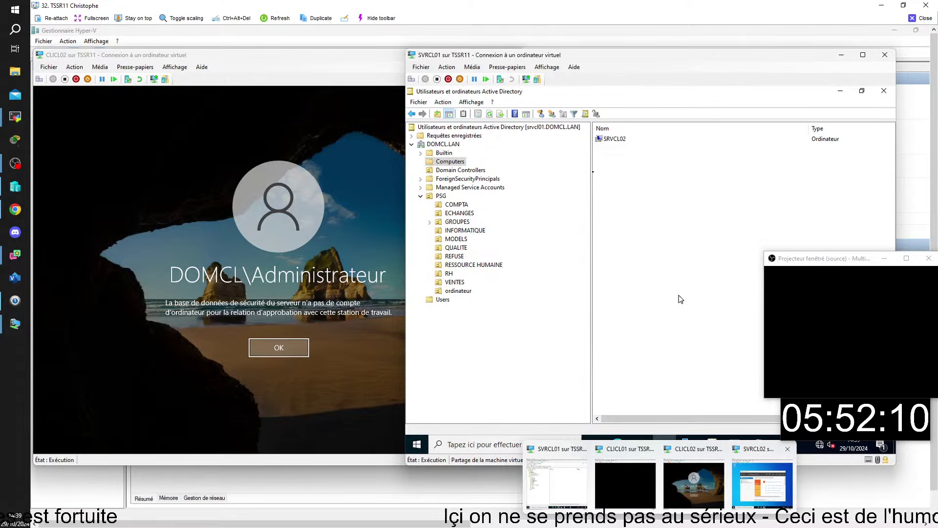
left_click(485, 447)
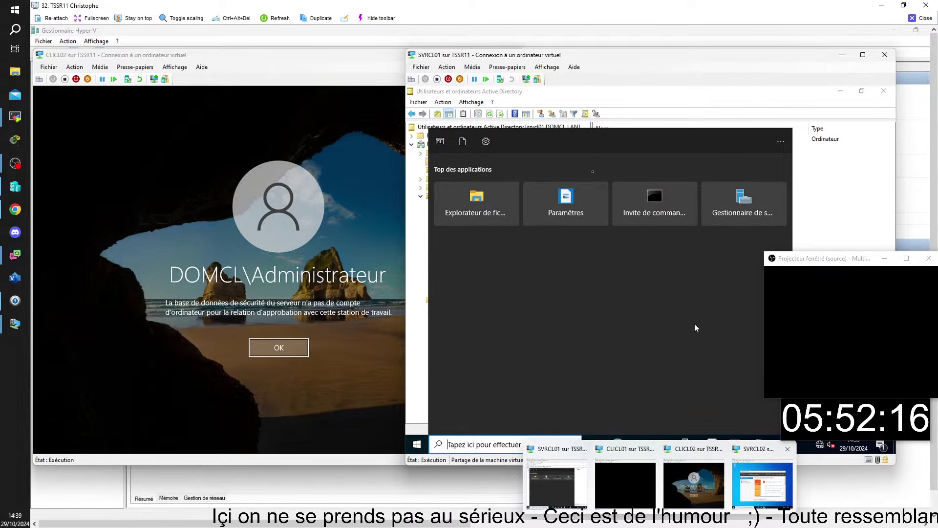
key("Escape")
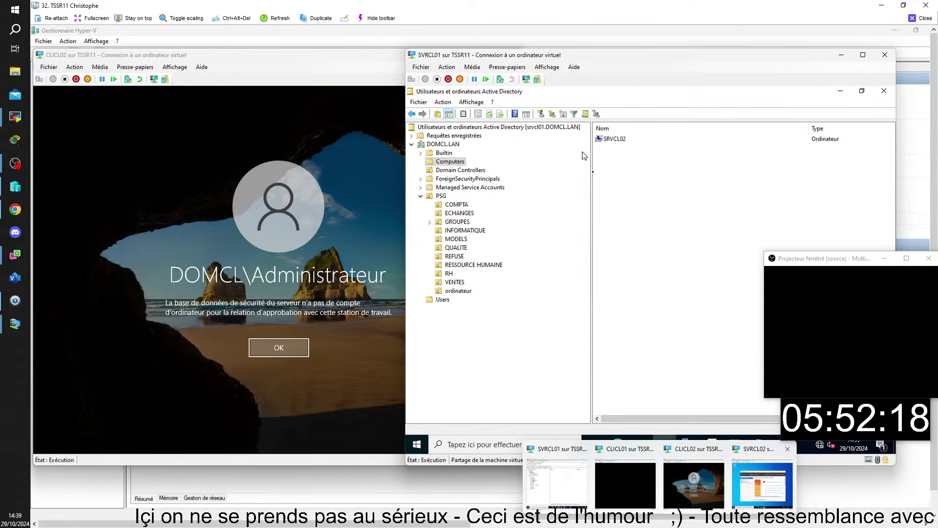
left_click(756, 492)
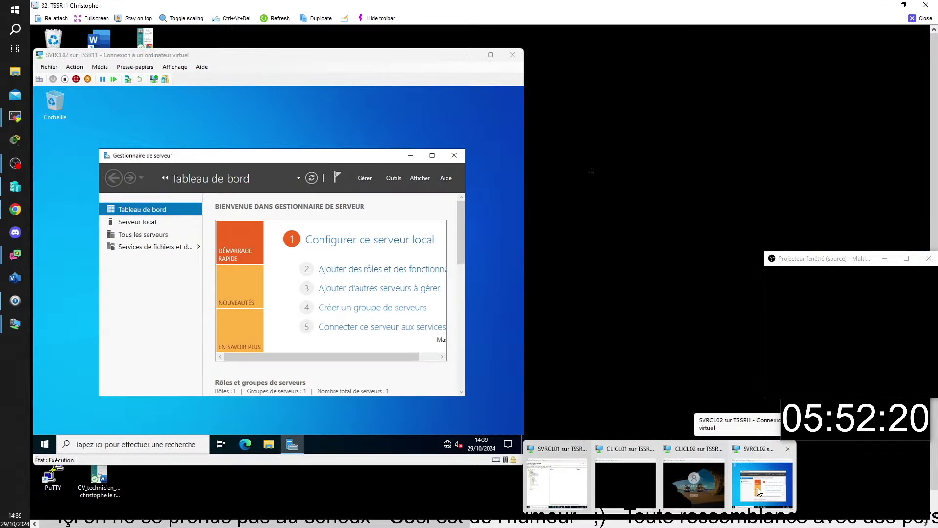
left_click(694, 483)
left_click(557, 484)
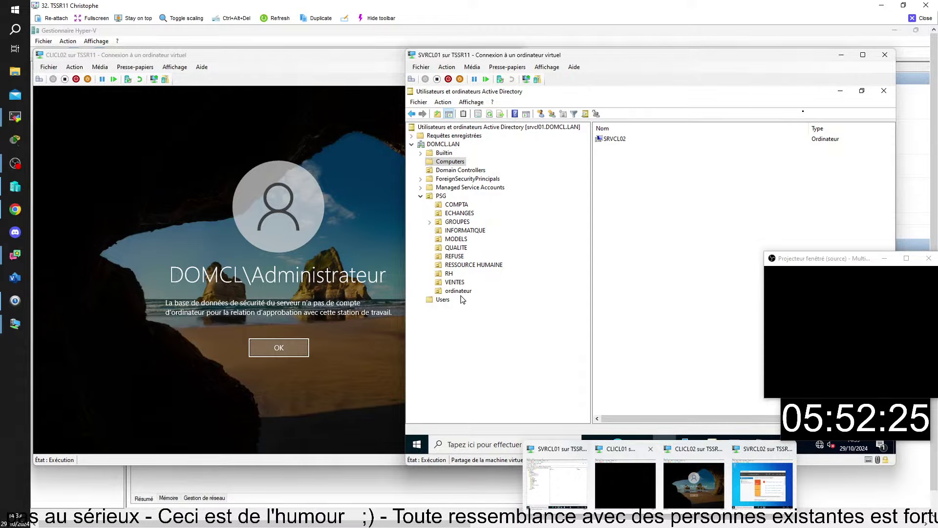
left_click(475, 445)
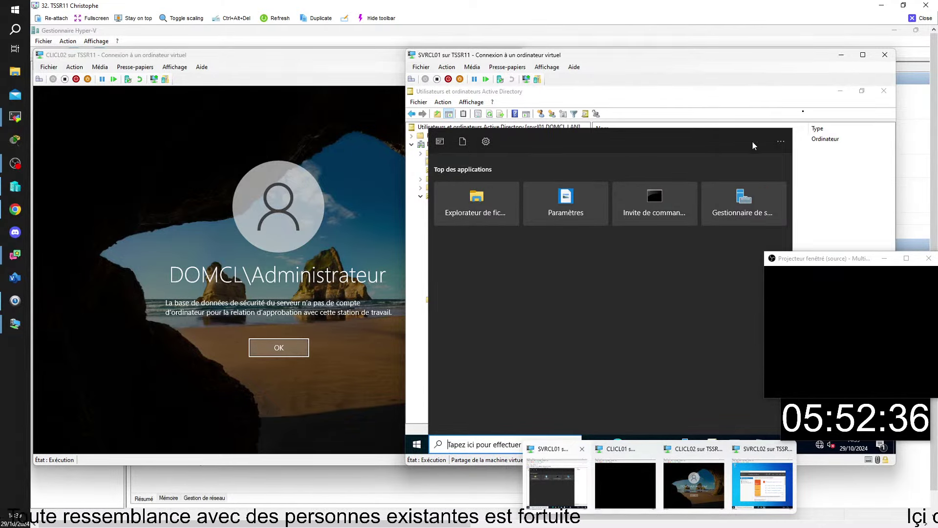
Launch Centre d'administration Active Directory from Server Manager's Outils menu on SVRCL01
left_click(767, 210)
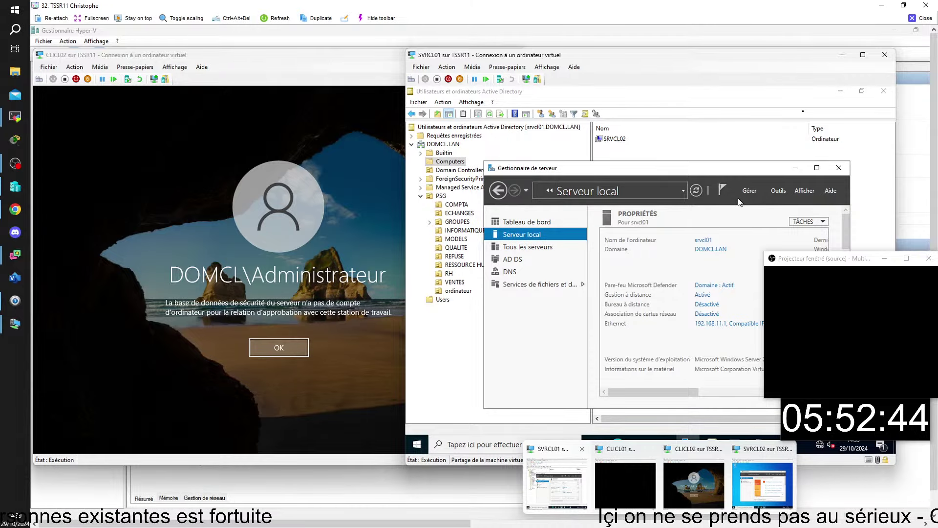
left_click(778, 191)
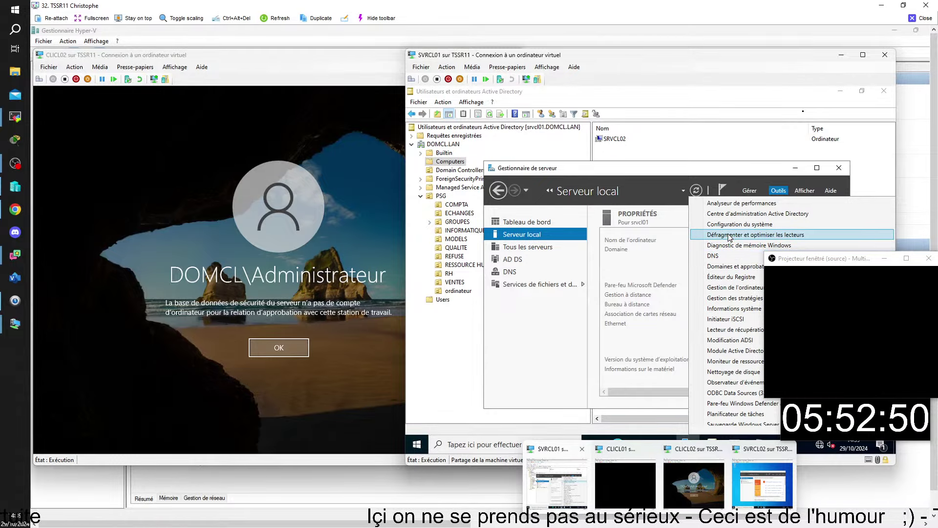
left_click(725, 214)
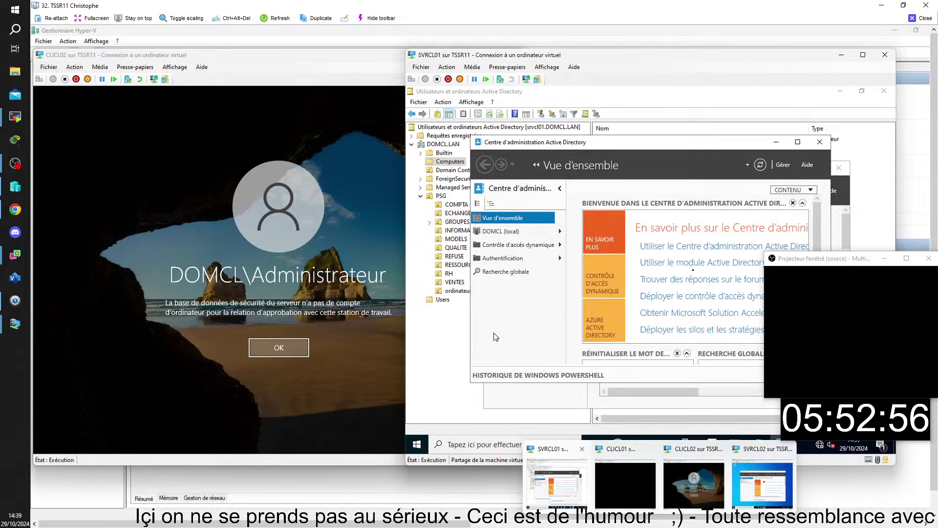
left_click_drag(811, 261, 109, 327)
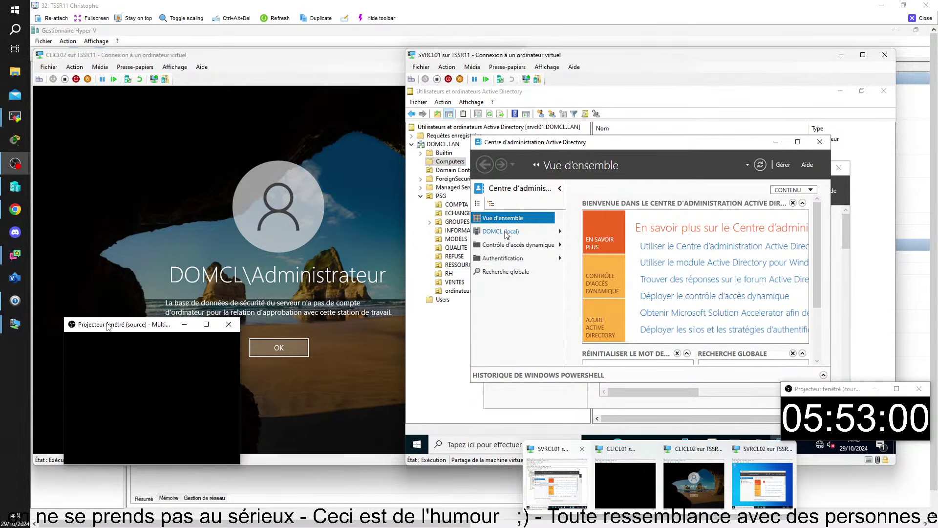
Select DOMCL (local) and enable the Recycle Bin, confirming and dismissing the refresh notice
left_click(504, 232)
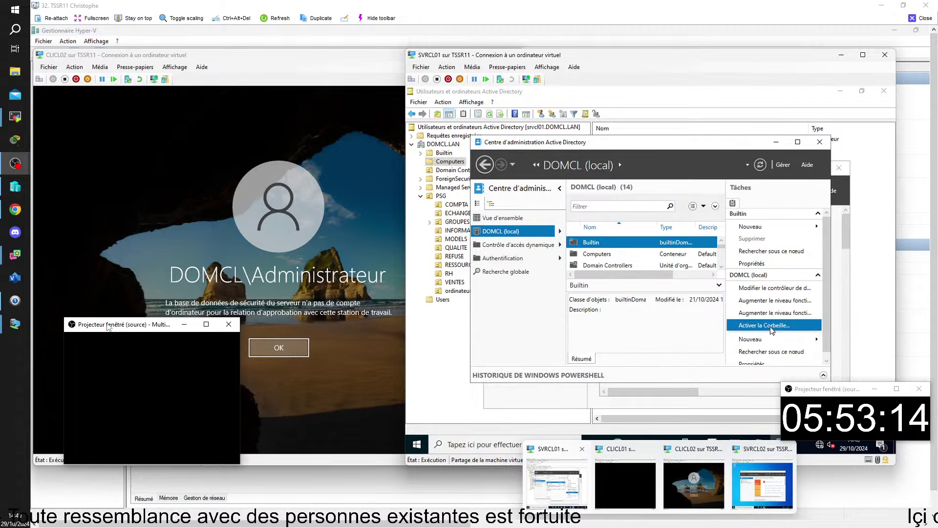
left_click(762, 325)
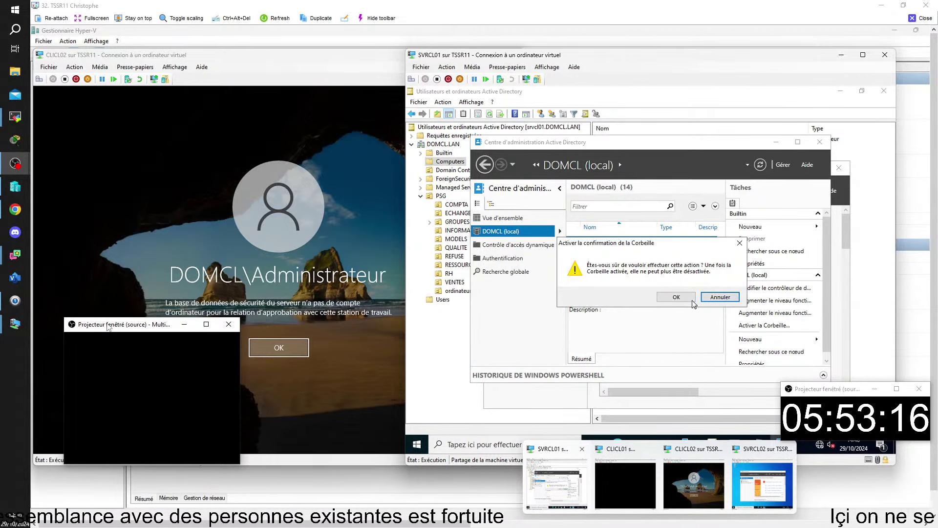
left_click(676, 297)
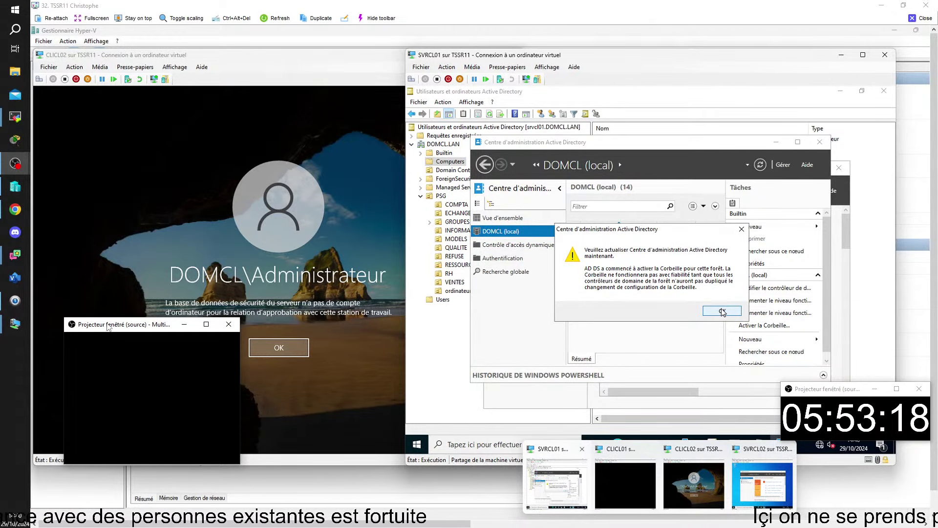
left_click(722, 310)
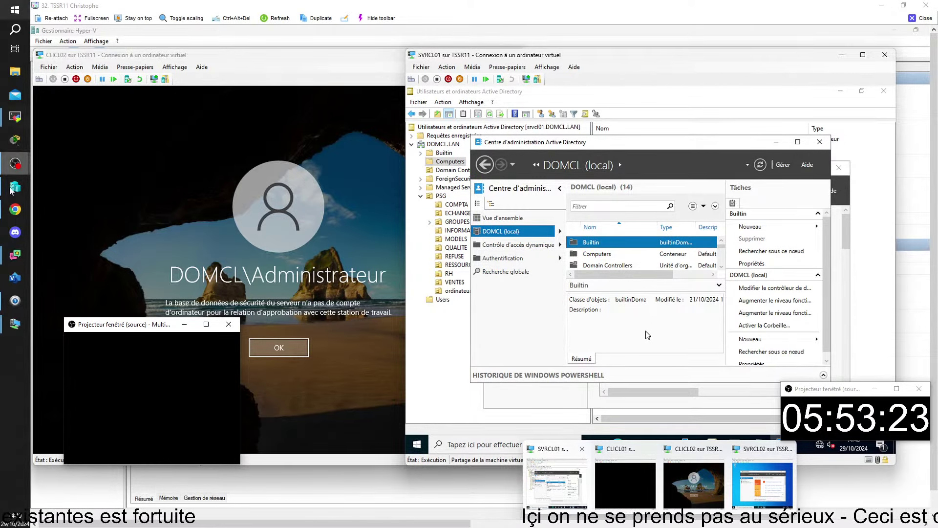
Wake CLICL02 to its sign-in prompt and choose to sign in as a different user
left_click_drag(105, 327, 788, 259)
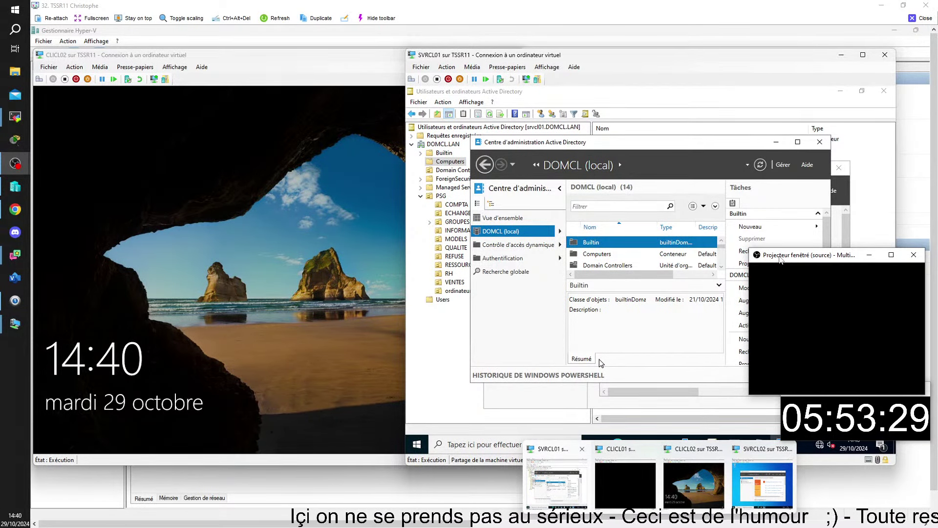
left_click(228, 260)
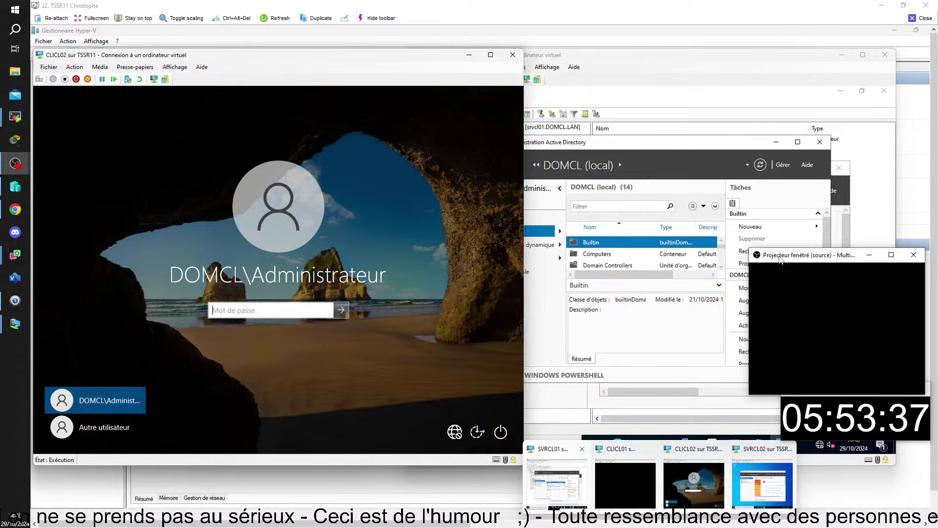
left_click(97, 428)
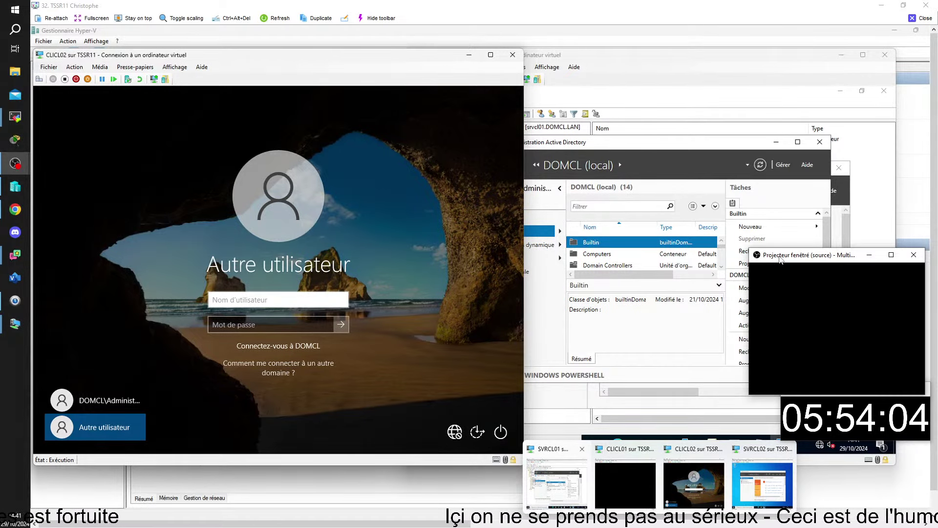
Minimize Server Manager and Active Directory Administrative Center on SVRCL01, then close the remote session
left_click(574, 368)
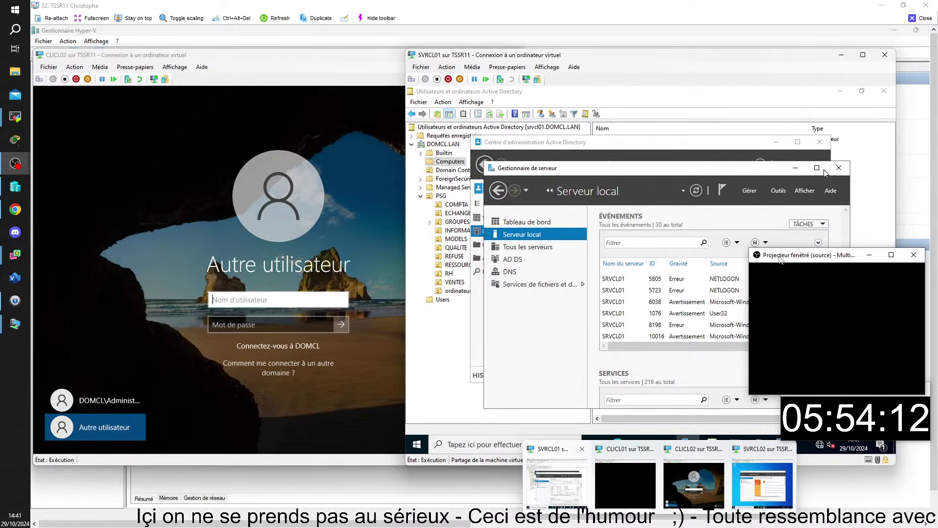
left_click(800, 169)
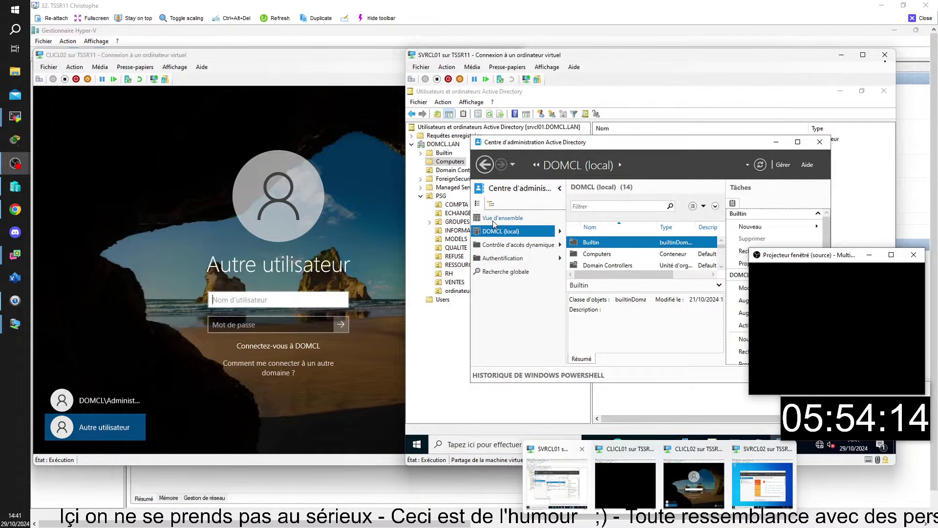
left_click(776, 141)
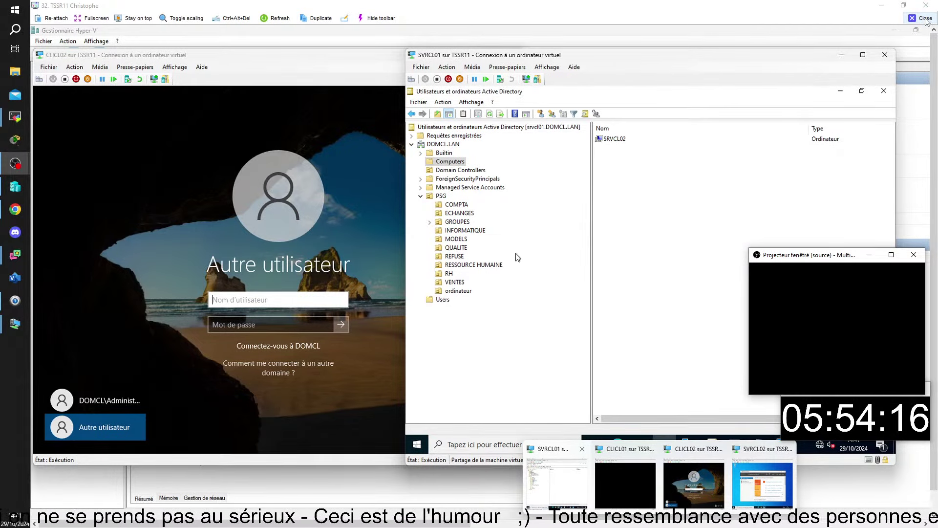
left_click(923, 18)
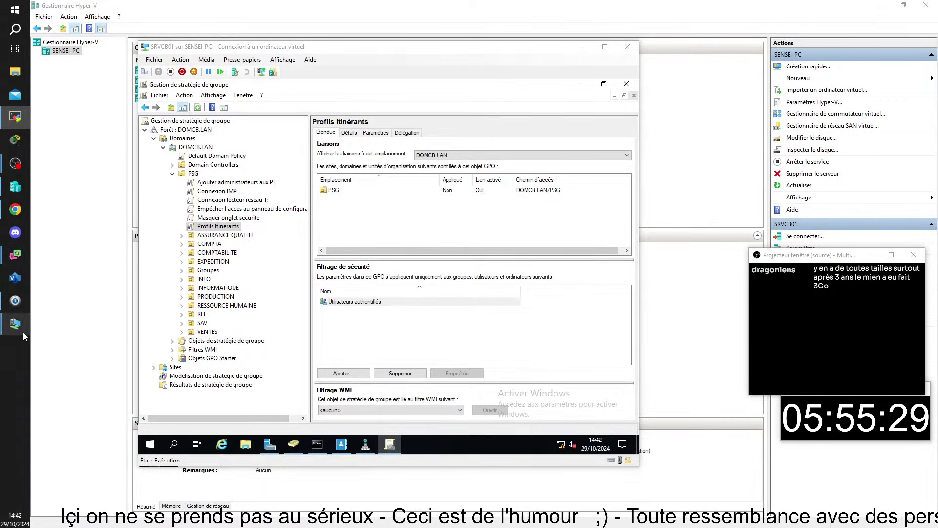
mouse_move(16, 330)
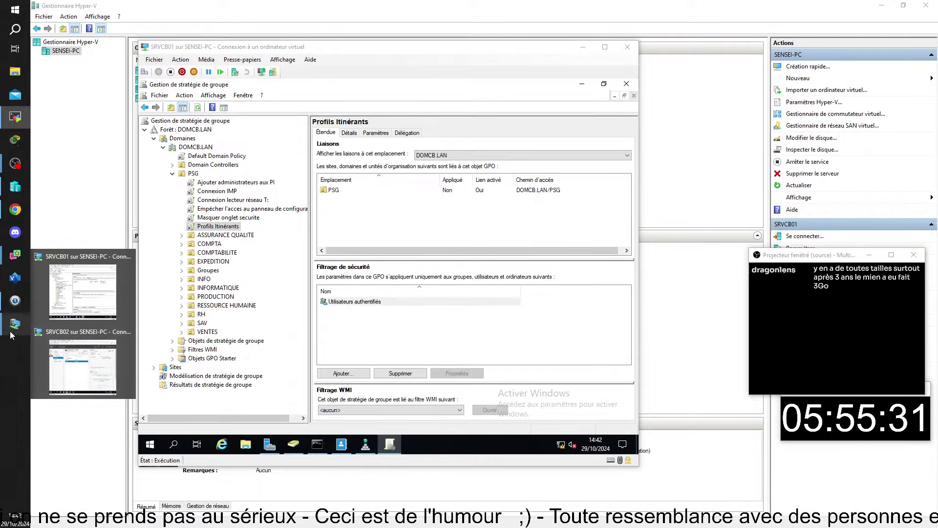
On SRVCB01, show the Documents folder's Emplacement tab, located at C:\Users\Administrateur\Documents
mouse_move(23, 107)
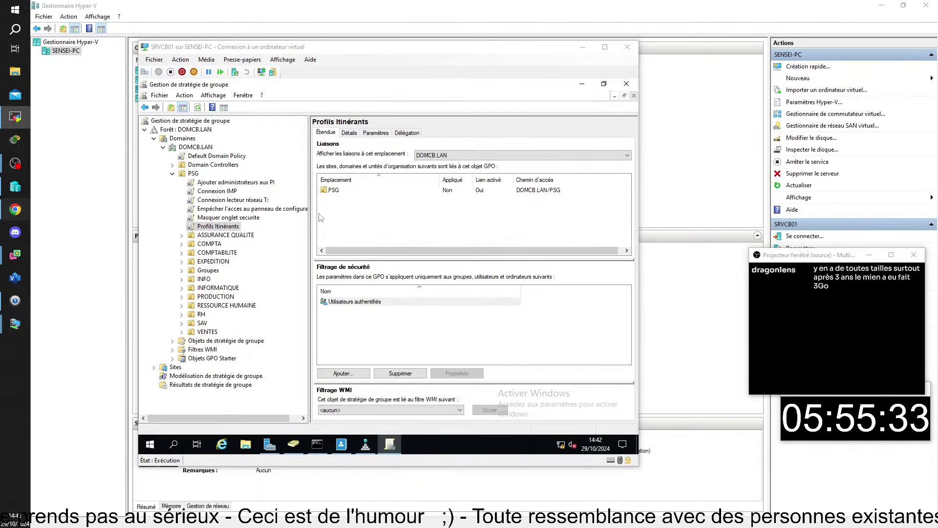
left_click(247, 444)
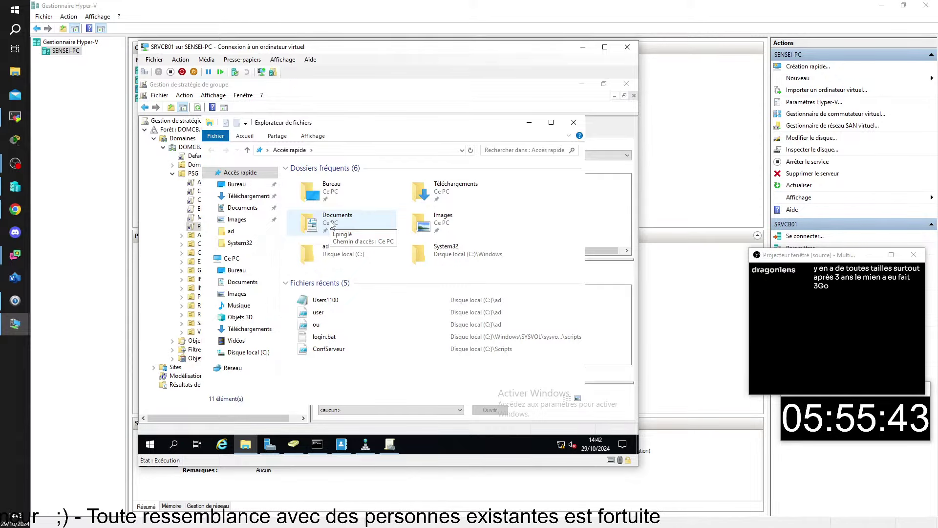
right_click(331, 221)
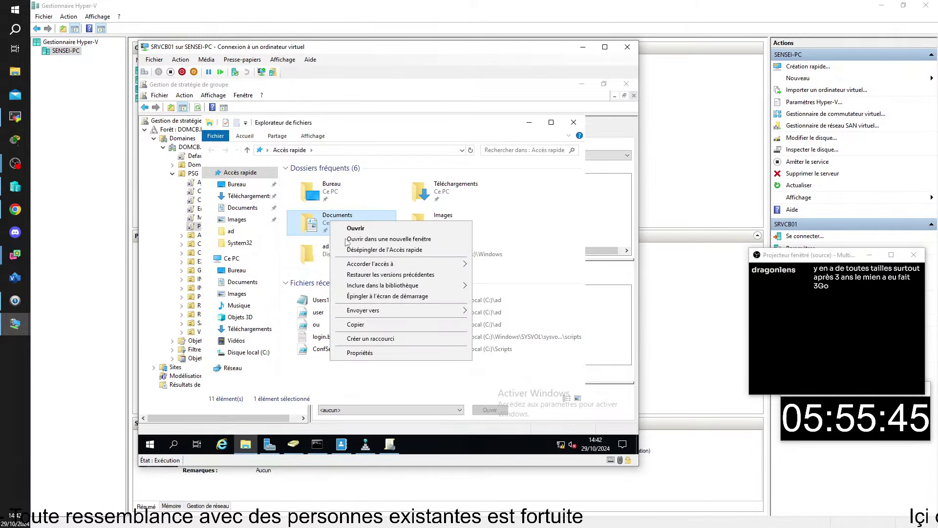
left_click(376, 355)
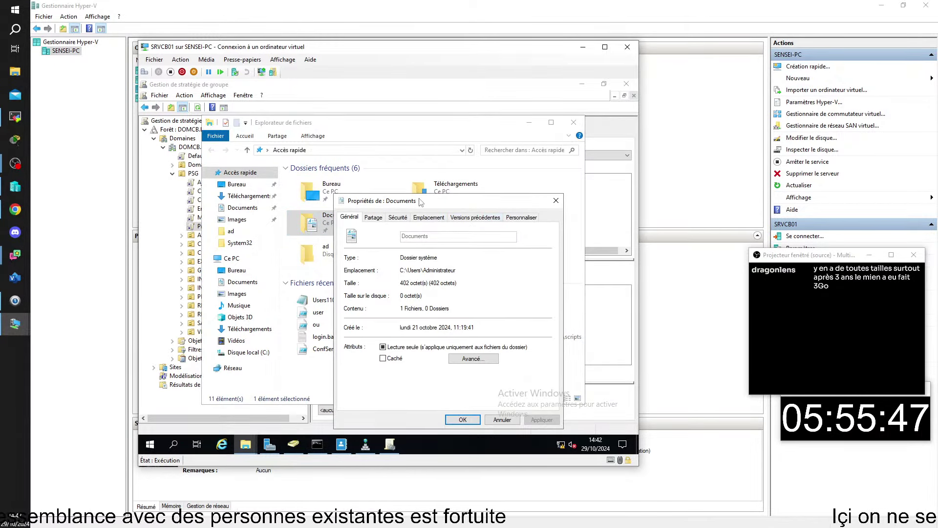
left_click(430, 168)
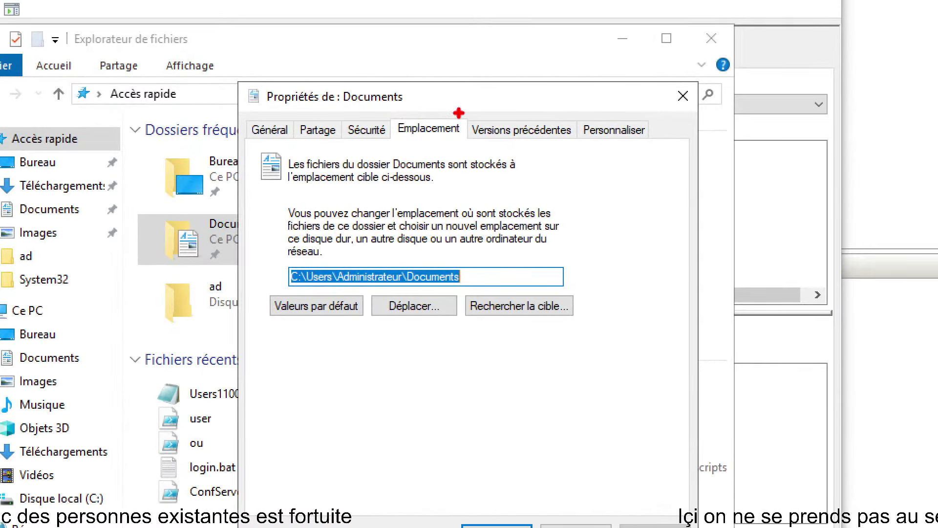
Illustrate the Documents location with the example path srvxy02\redirection, then close the properties dialog
left_click_drag(474, 100, 528, 27)
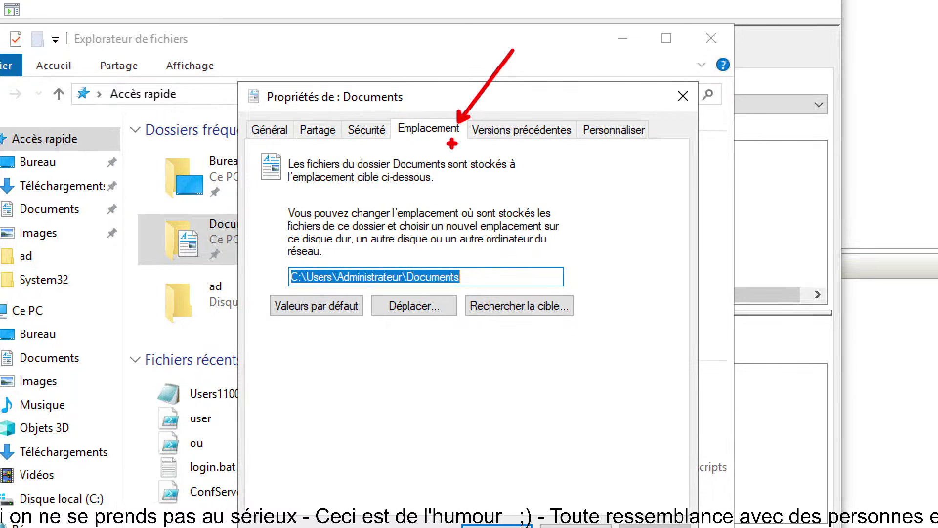
left_click_drag(444, 316, 430, 362)
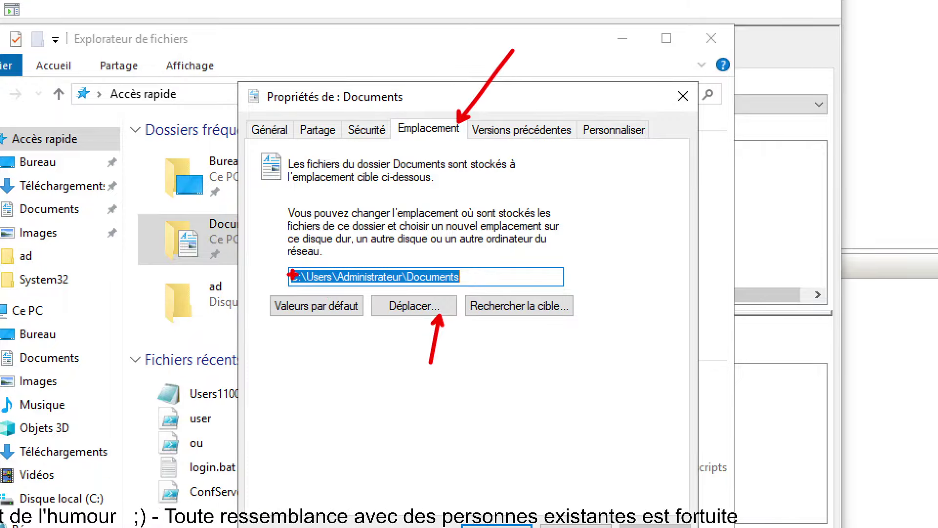
left_click_drag(291, 275, 469, 270)
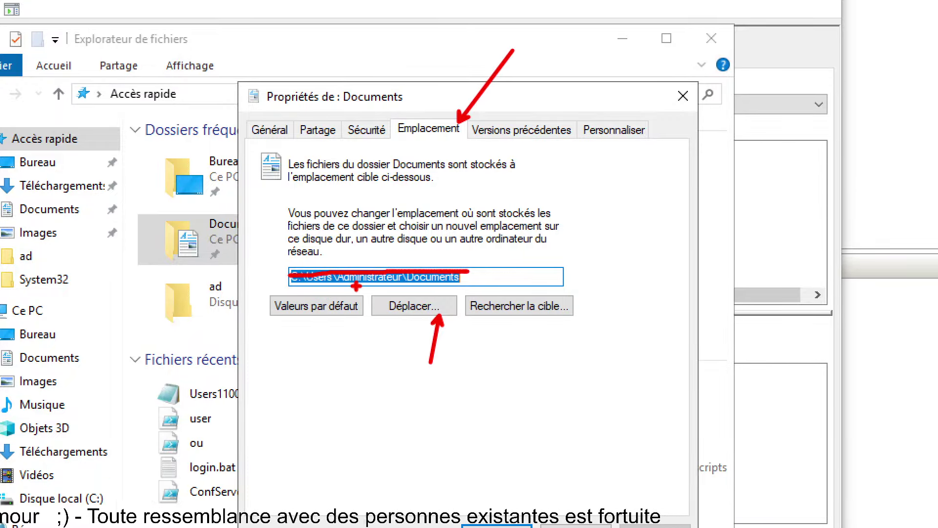
mouse_move(300, 271)
left_mouse_down()
mouse_move(452, 276)
mouse_move(330, 274)
mouse_move(324, 336)
left_mouse_up()
key("ctrl+z")
mouse_move(493, 293)
left_mouse_down()
mouse_move(493, 251)
mouse_move(498, 282)
left_mouse_up()
key("ctrl+z")
left_click_drag(501, 251, 510, 282)
left_click_drag(518, 251, 518, 293)
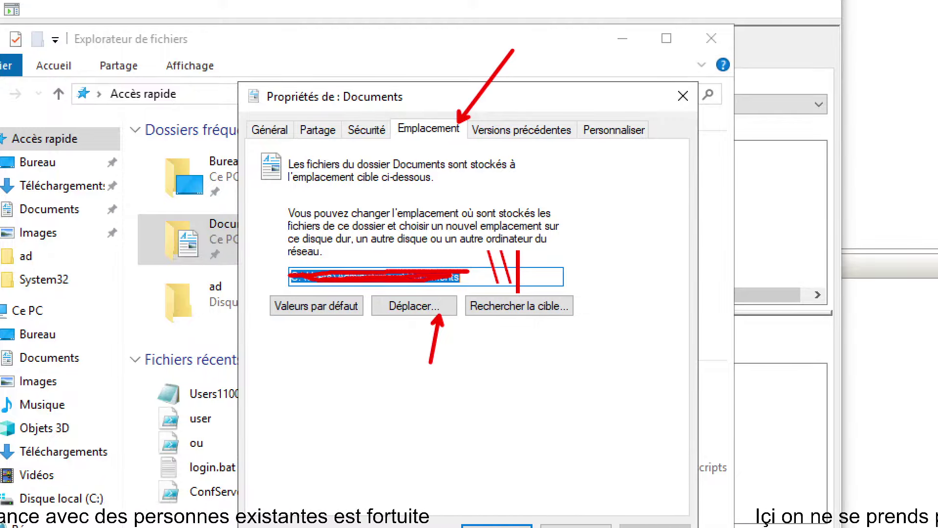
type("srvxy")
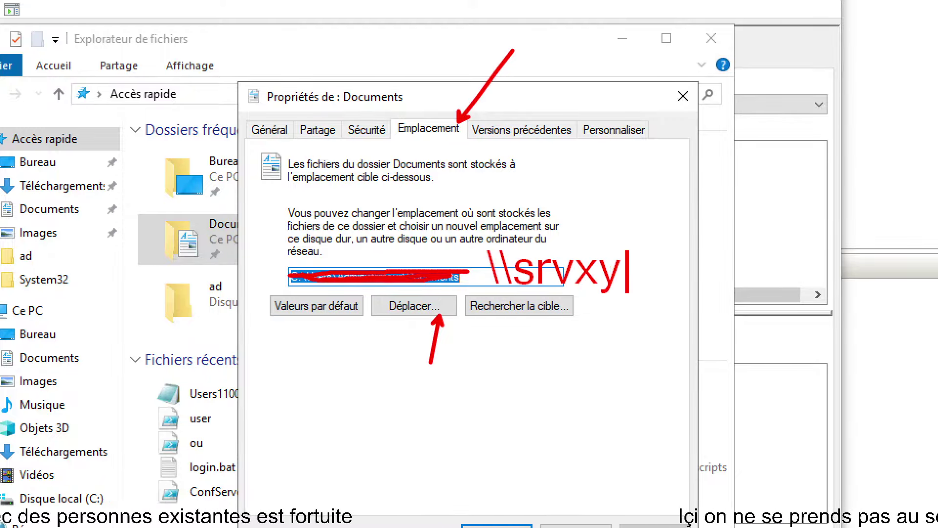
type("02\\")
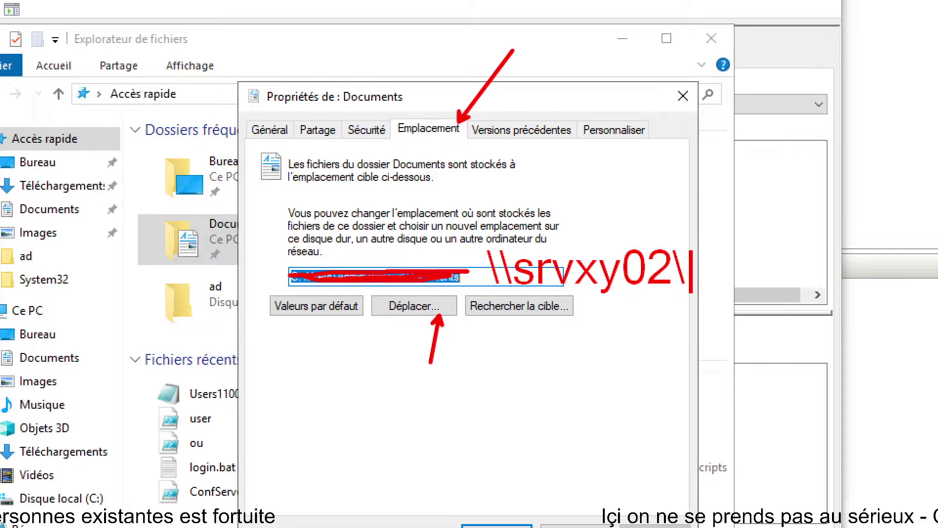
type("redirec")
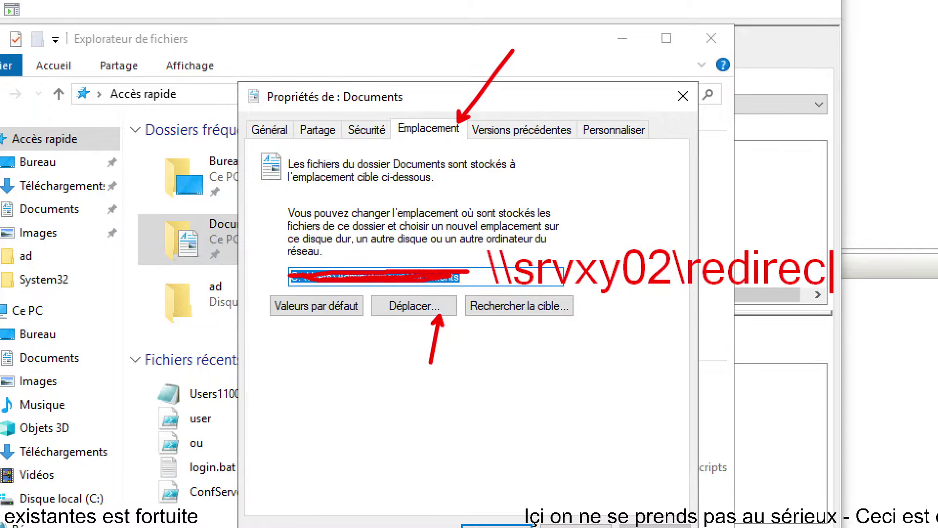
type("tion")
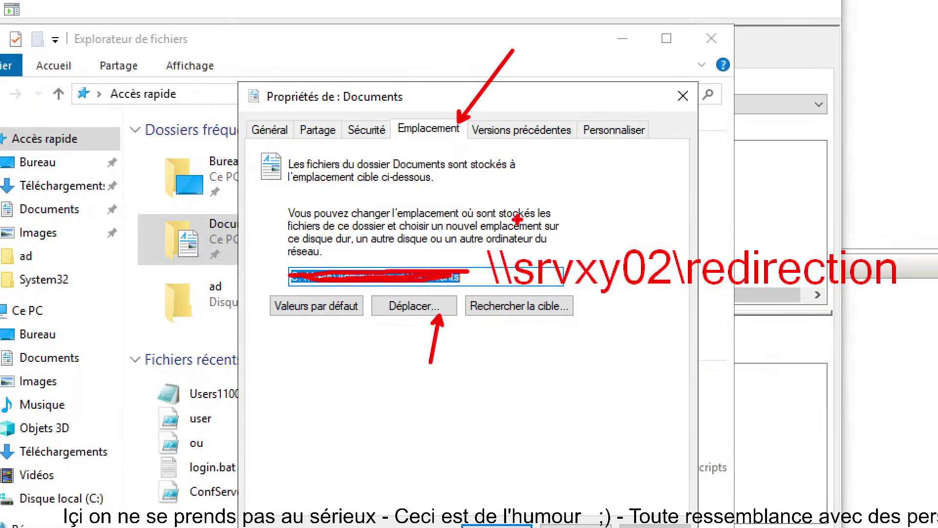
key("Escape")
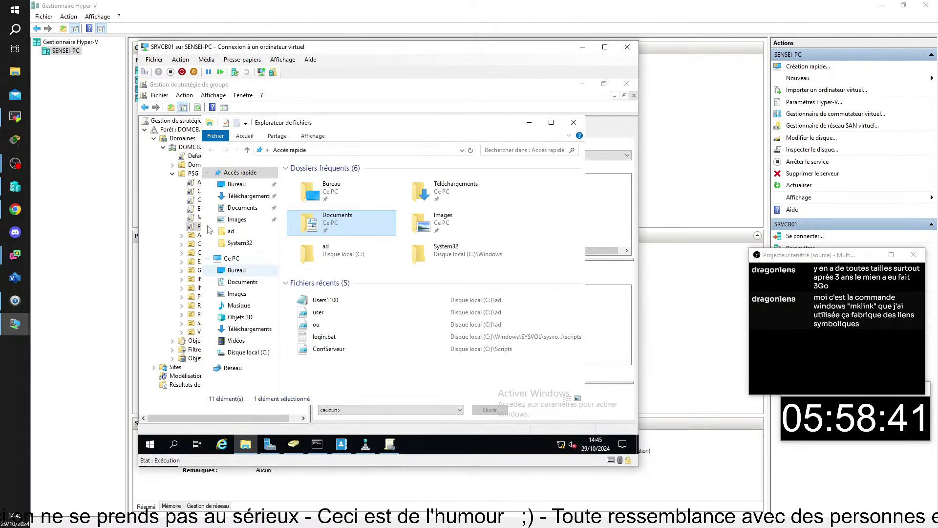
Create a GPO named 'Redirection De Dossiers' linked to the PSG organizational unit
left_click(176, 209)
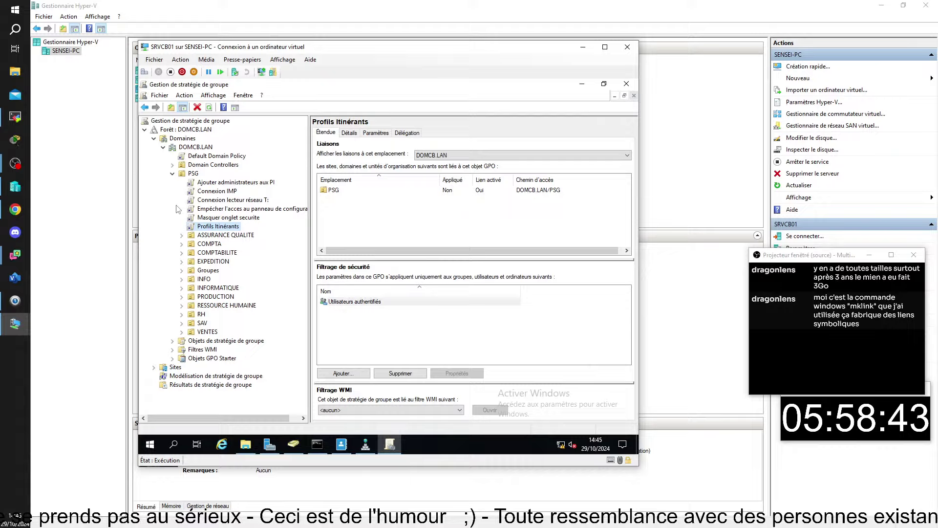
left_click(193, 174)
right_click(192, 173)
left_click(242, 180)
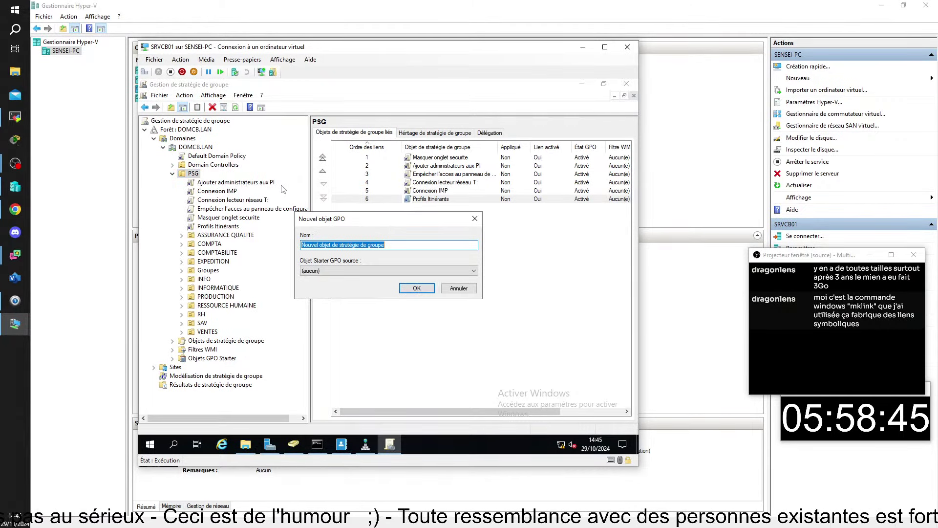
type("RE")
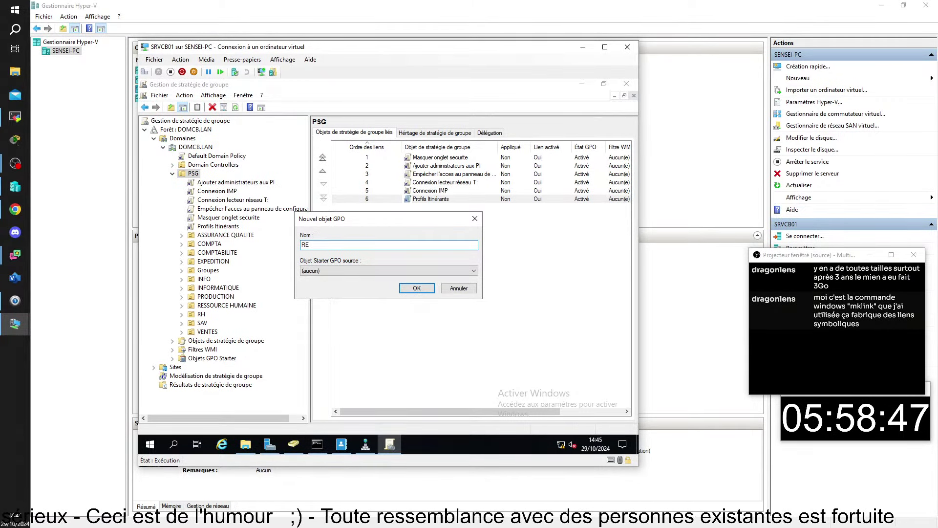
key("BackSpace")
type("ediret")
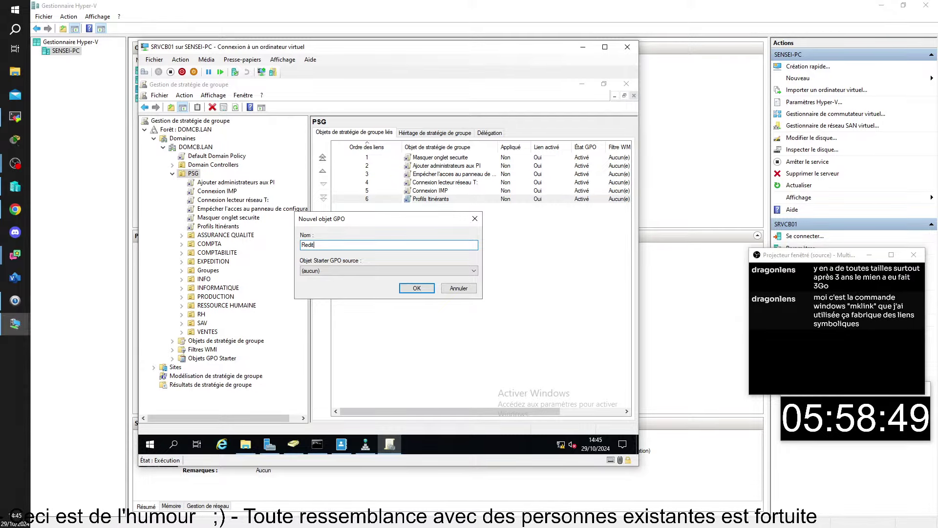
key("BackSpace")
type("rection")
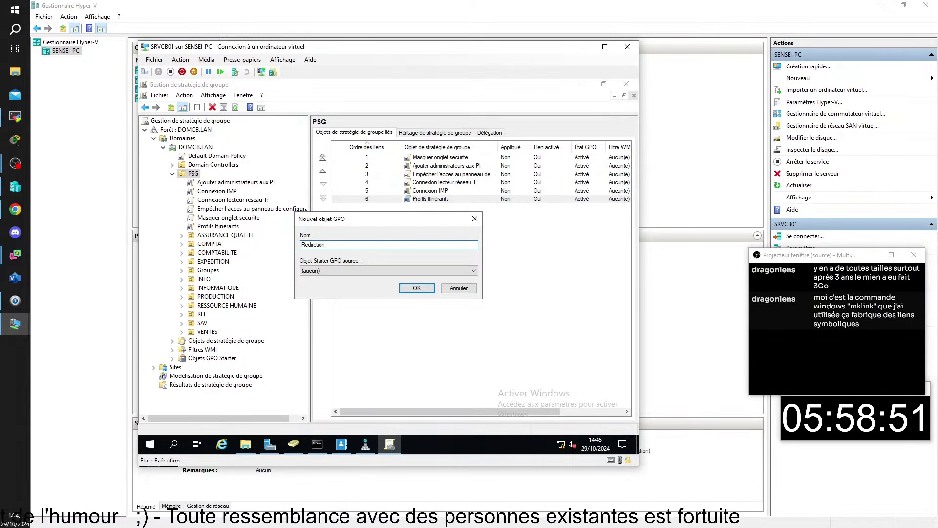
type(" De D")
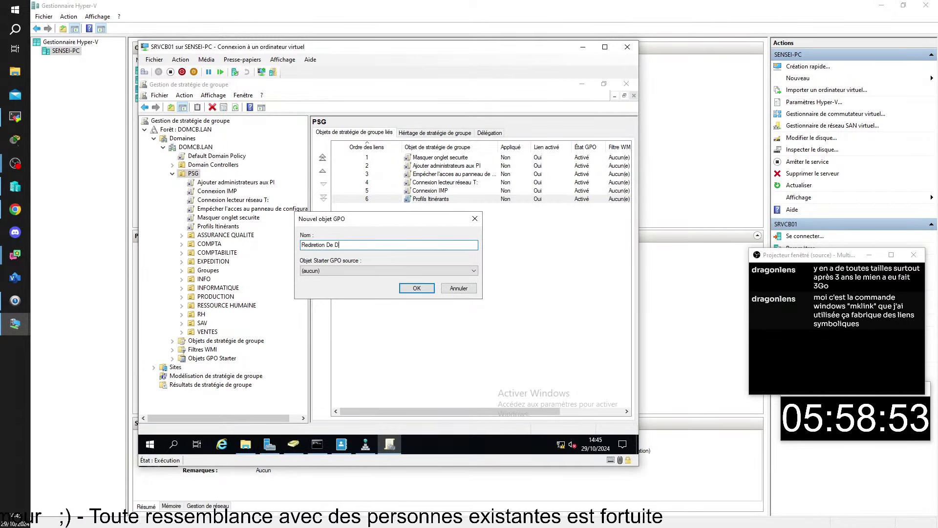
type("ossiers")
key("Return")
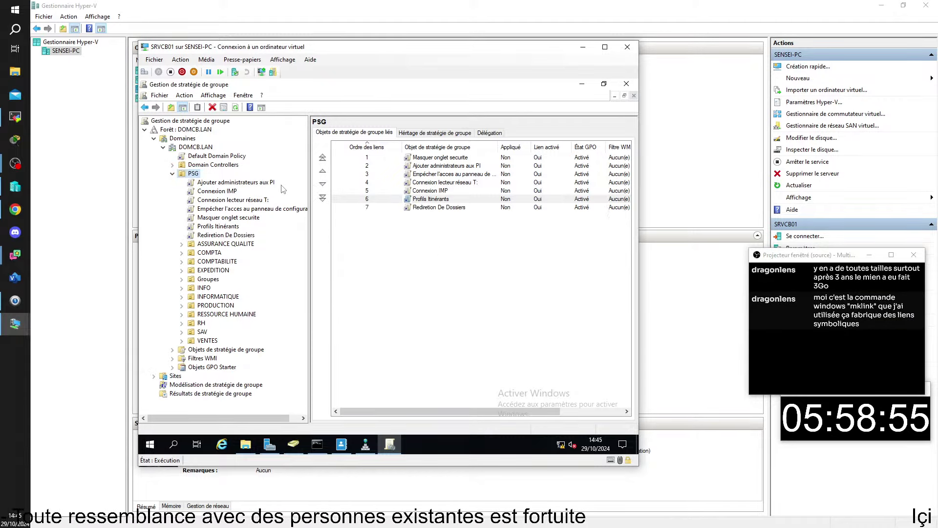
Review the new GPO's scope, then return to the Hyper-V Manager window
left_click(226, 235)
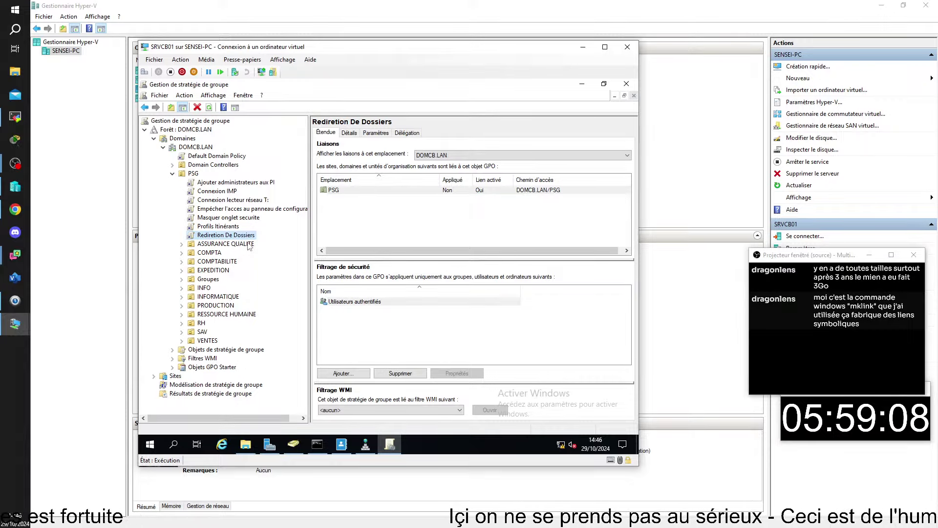
right_click(216, 236)
left_click(473, 236)
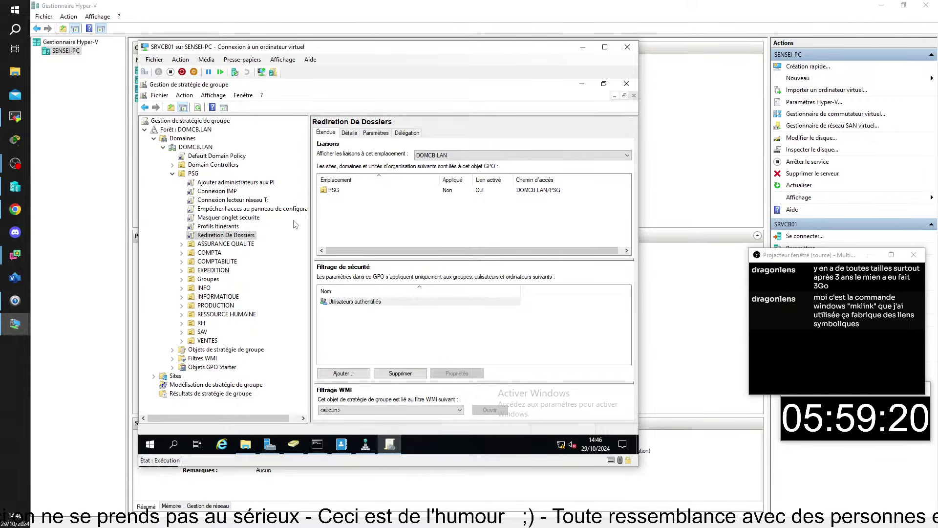
left_click(67, 155)
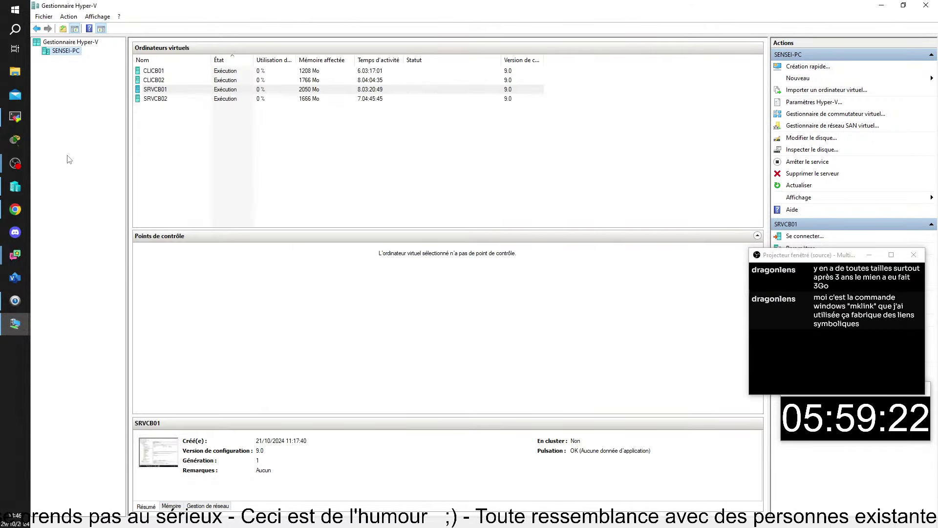
Connect to SRVCB02 and open the DATAS (D:) drive in File Explorer
double_click(153, 99)
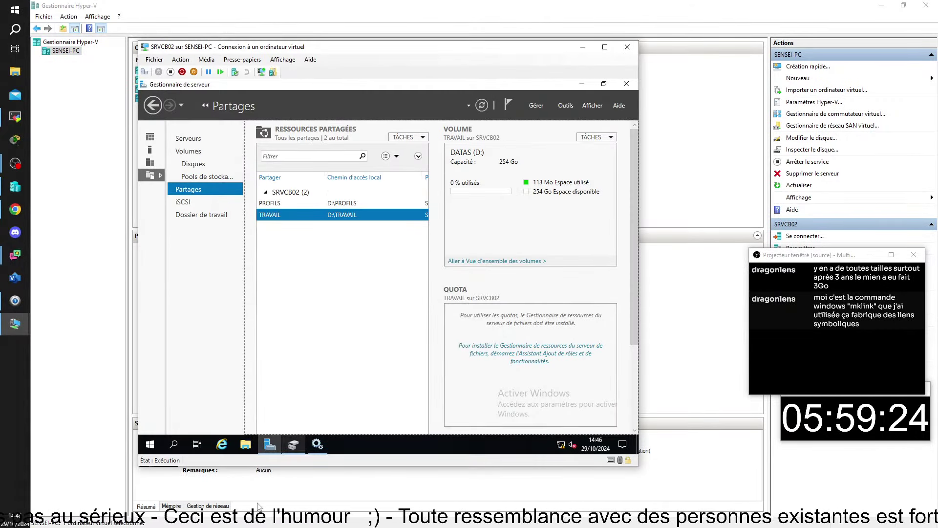
left_click(247, 451)
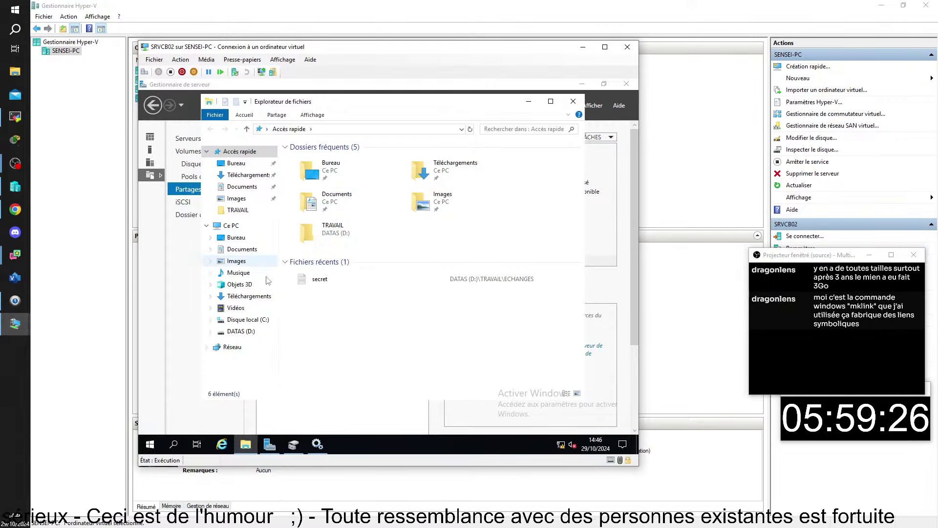
left_click(243, 333)
Add a new folder named REDIRECTION beside PROFILS and TRAVAIL
left_click(335, 163)
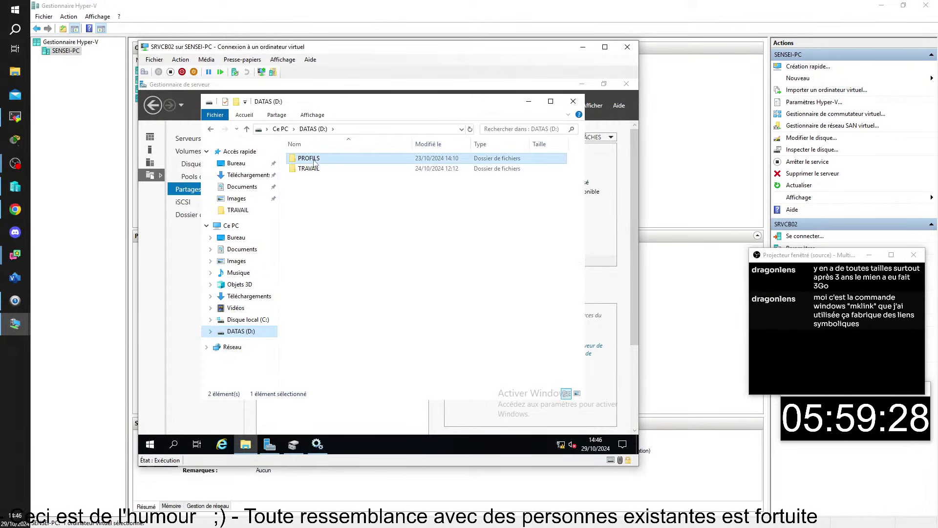
left_click(315, 178)
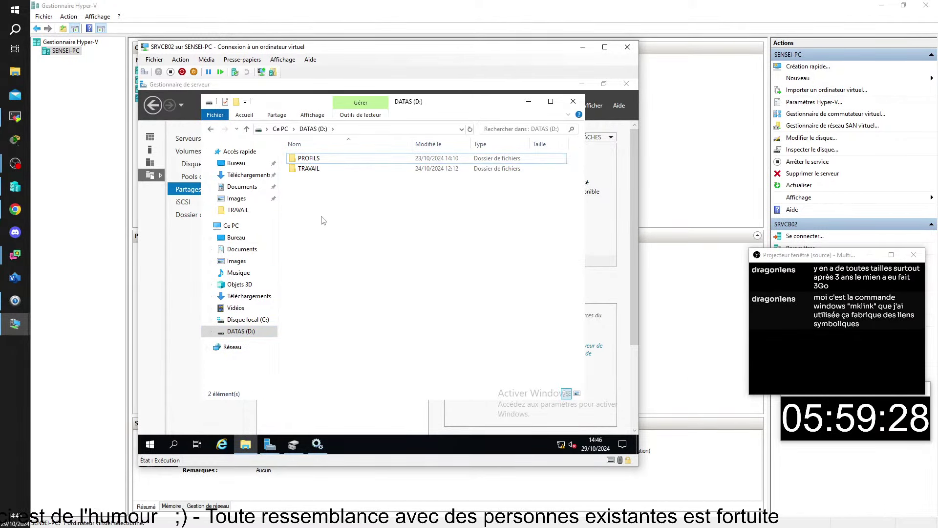
left_click(237, 103)
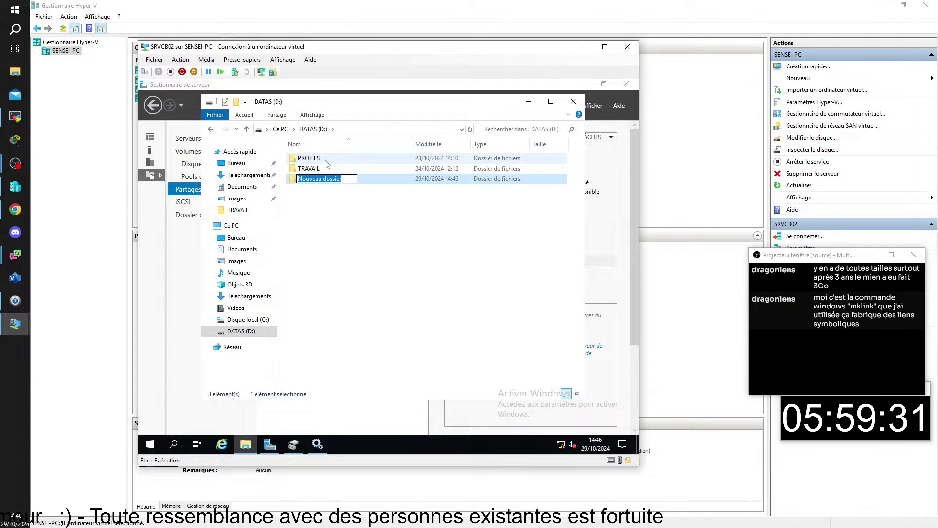
type("REDIR")
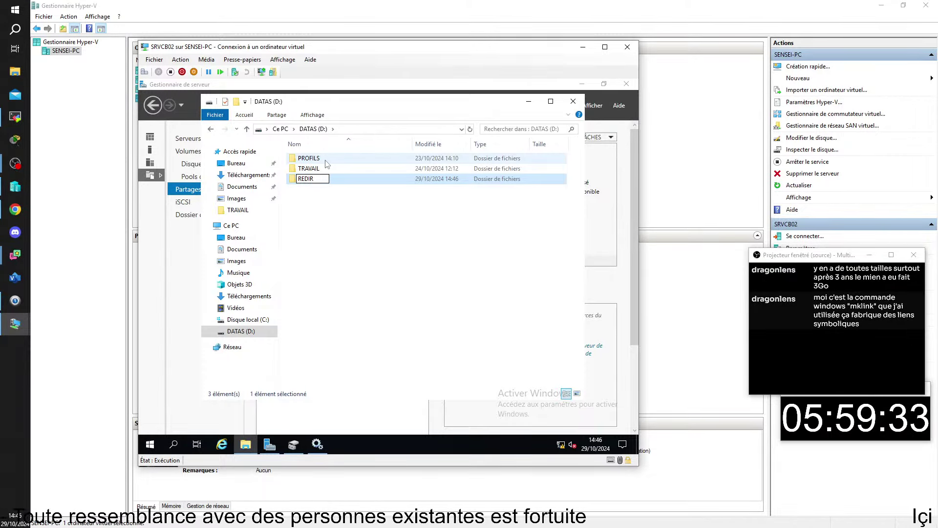
type("E")
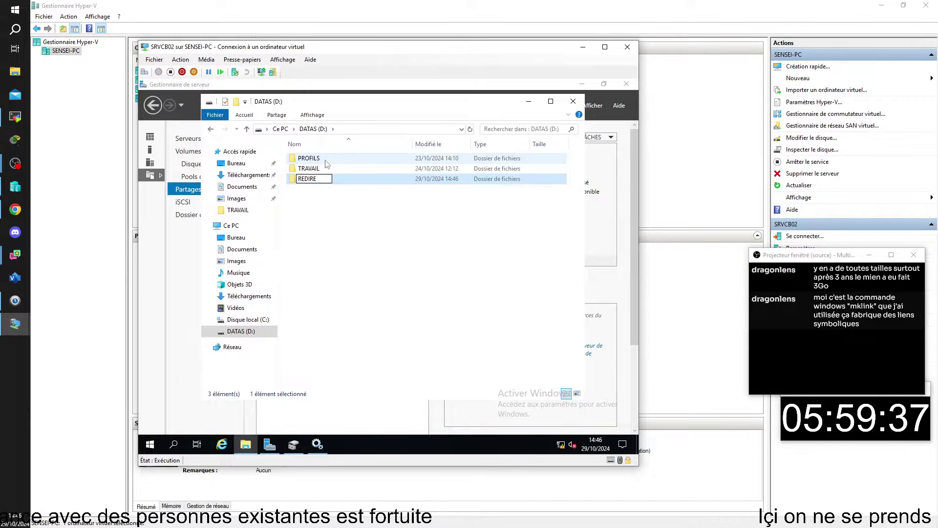
type("CTION")
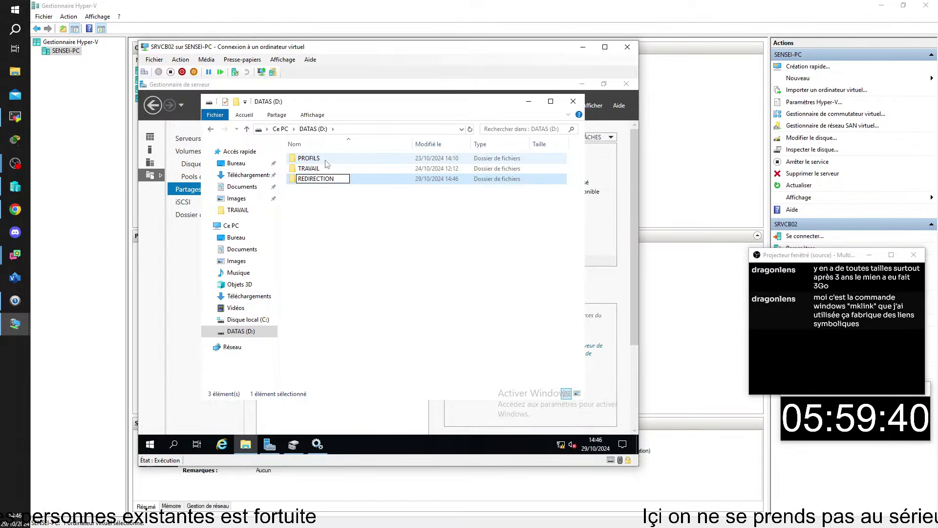
key("Return")
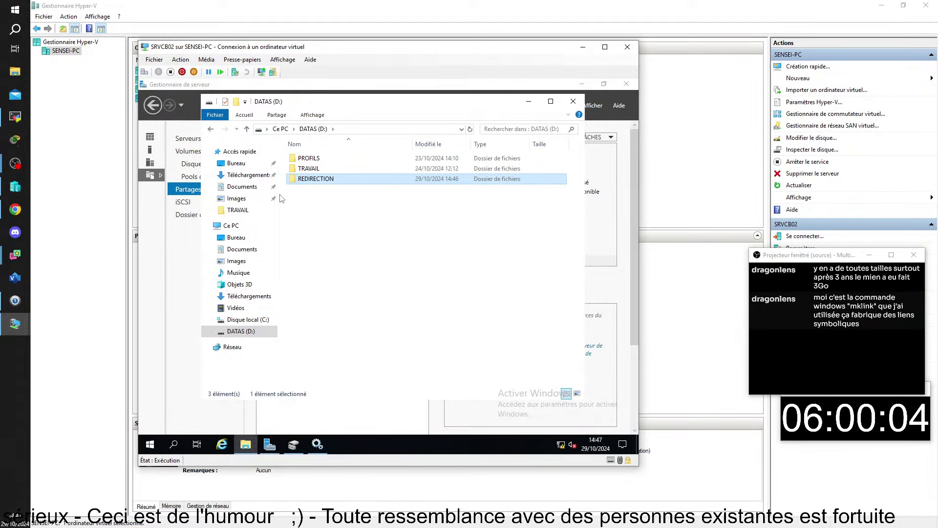
Share REDIRECTION through Partage avancé, granting Tout le monde Contrôle total
right_click(309, 180)
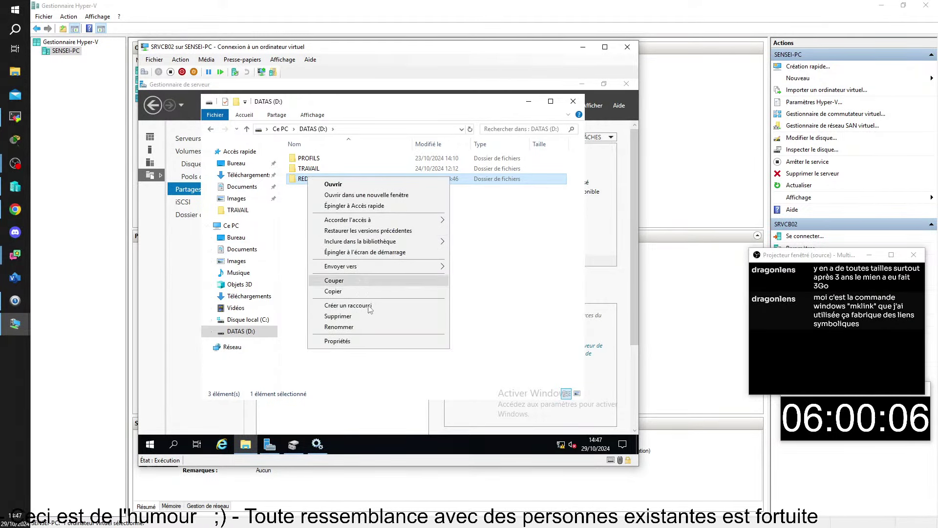
left_click(342, 344)
left_click(350, 201)
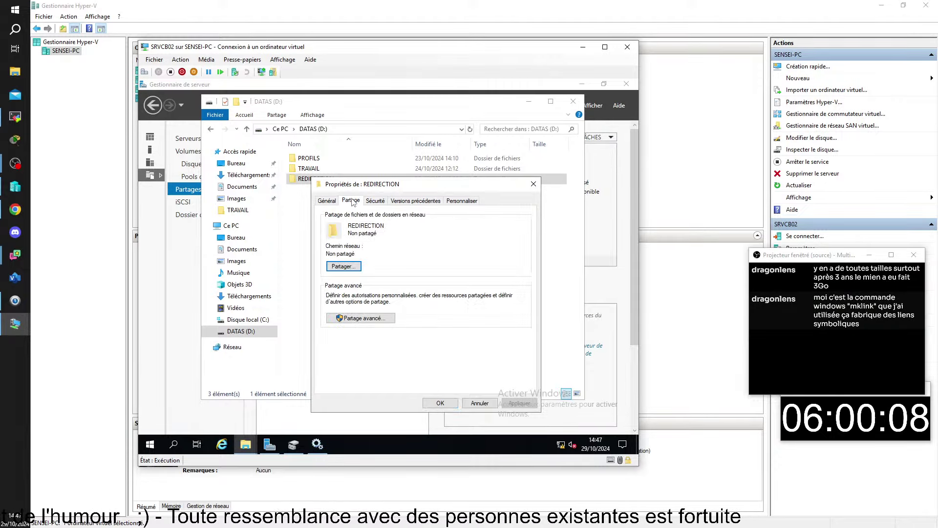
left_click(374, 318)
left_click(326, 218)
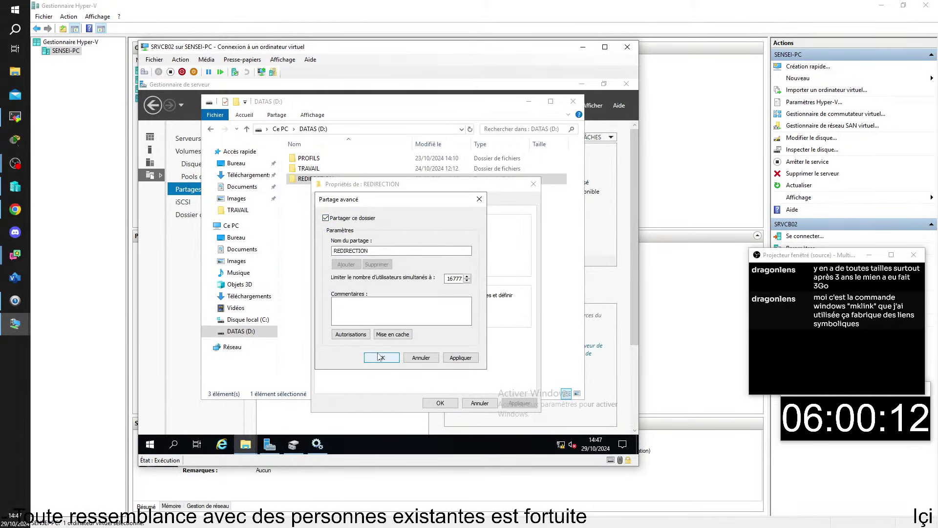
left_click(350, 334)
left_click(442, 328)
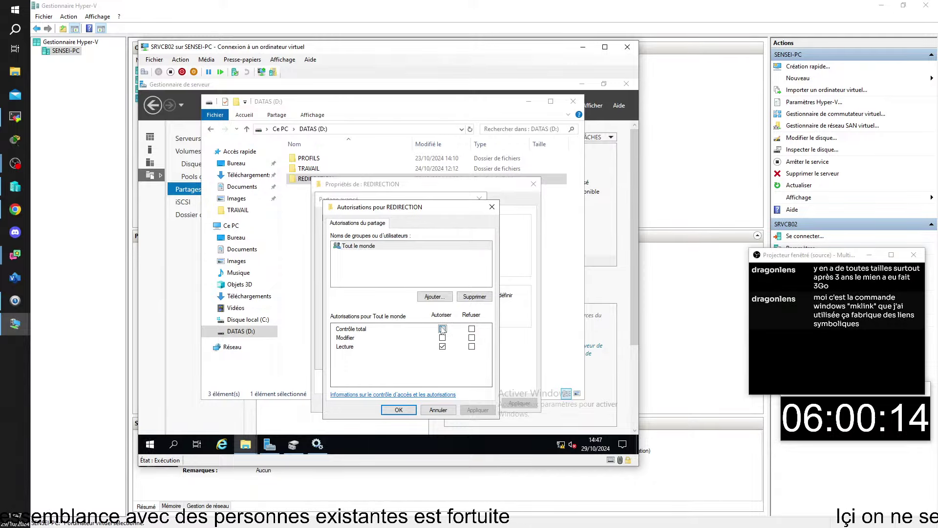
left_click(398, 410)
left_click(381, 357)
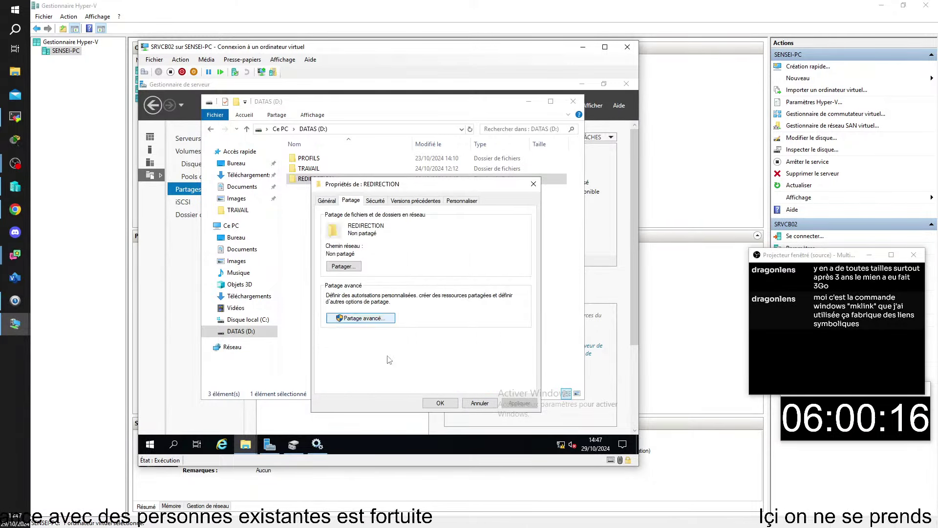
left_click(439, 403)
left_click(359, 293)
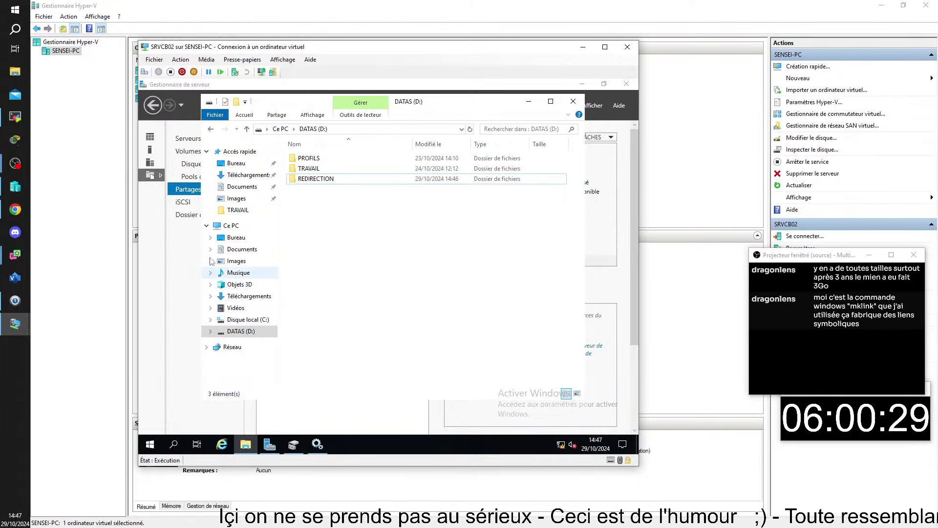
Connect to SRVCB01 and open the Redirection De Dossiers GPO for editing
left_click(80, 121)
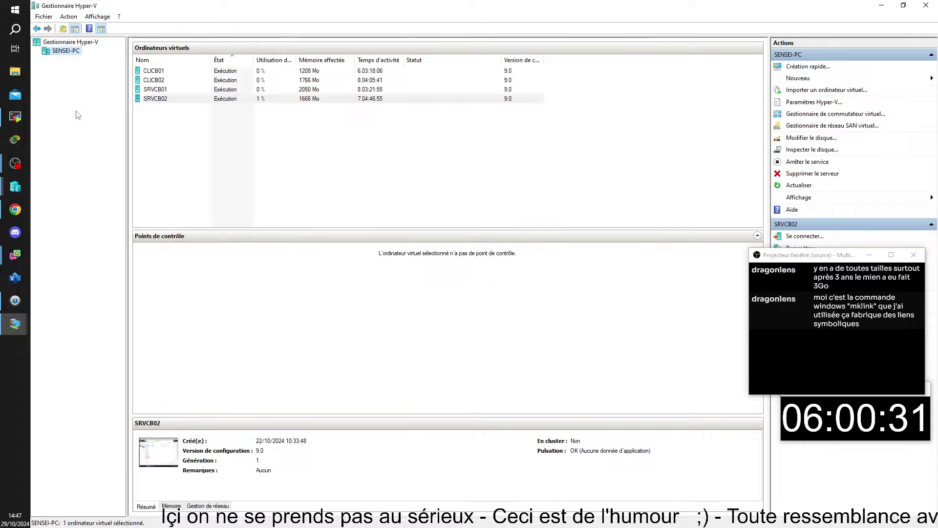
double_click(161, 91)
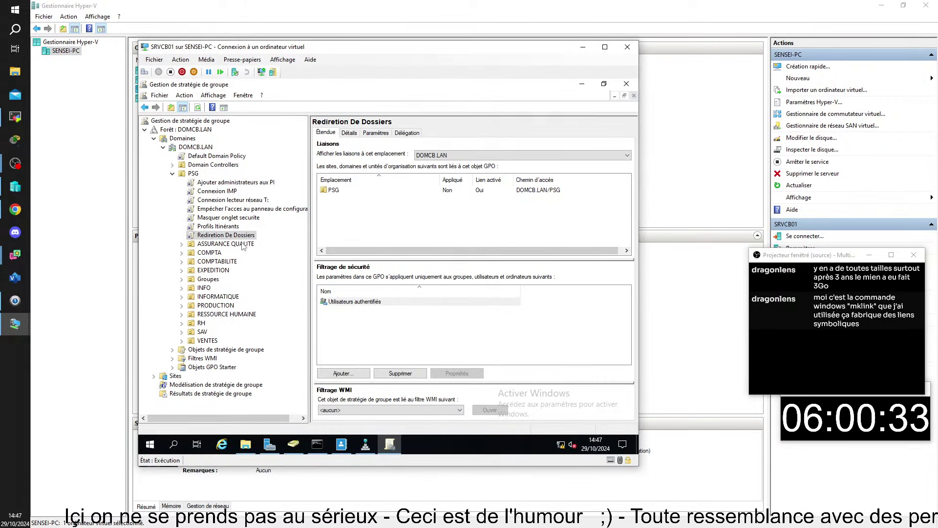
right_click(218, 238)
left_click(265, 239)
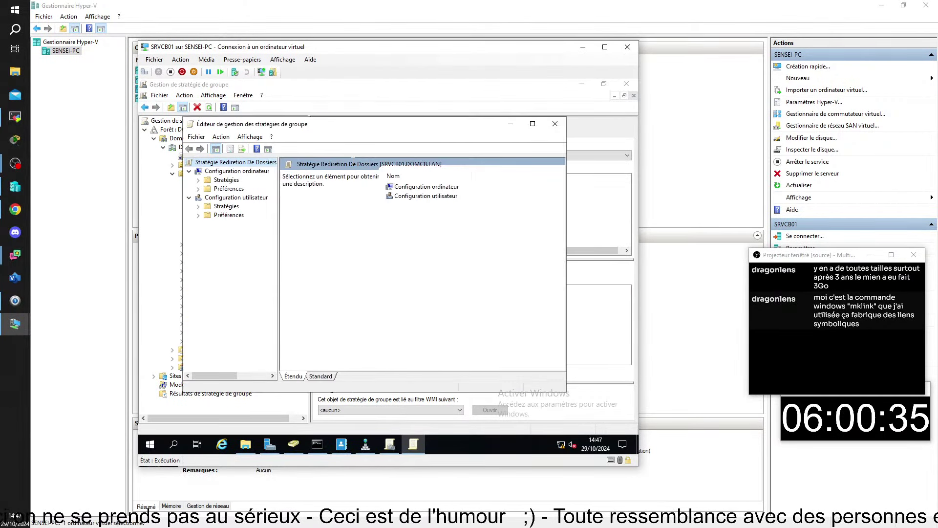
Expand Configuration utilisateur > Paramètres Windows > Redirection de dossiers and select Documents
left_click_drag(283, 128, 308, 130)
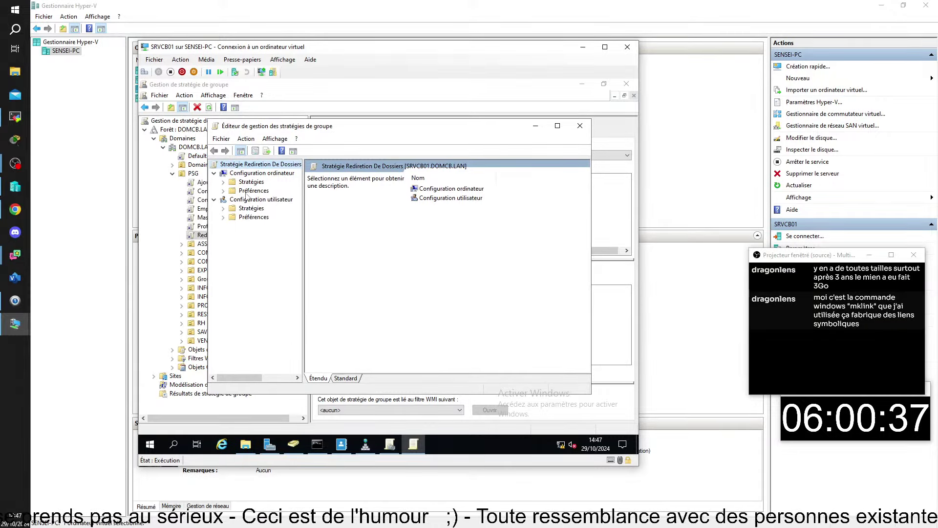
left_click(223, 207)
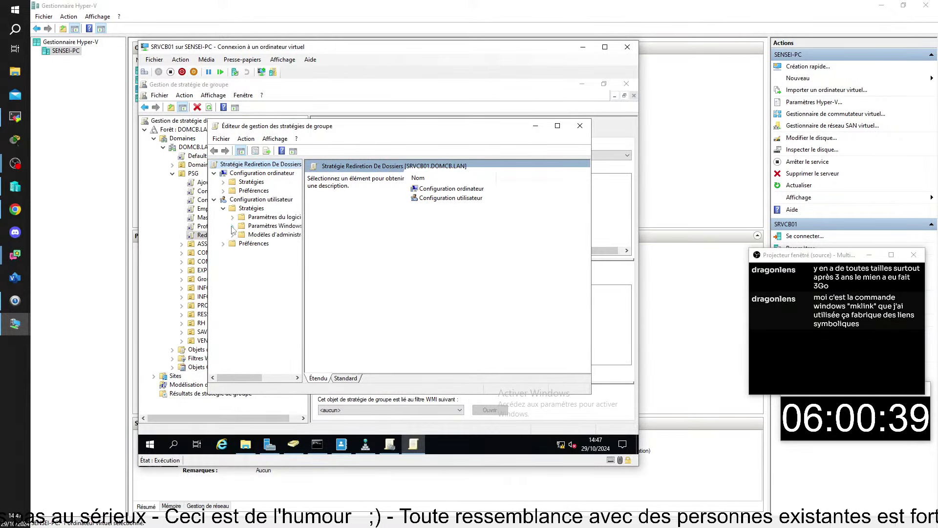
left_click(232, 225)
left_click(241, 252)
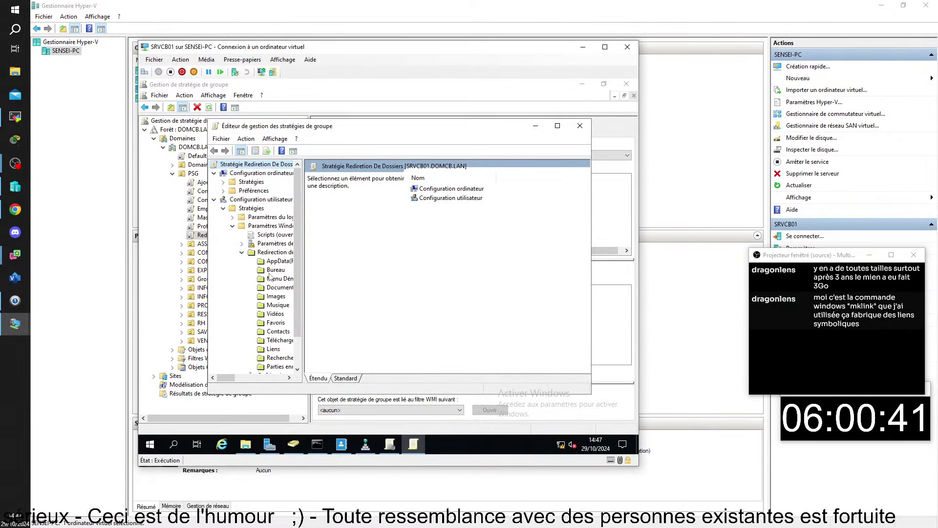
left_click(557, 125)
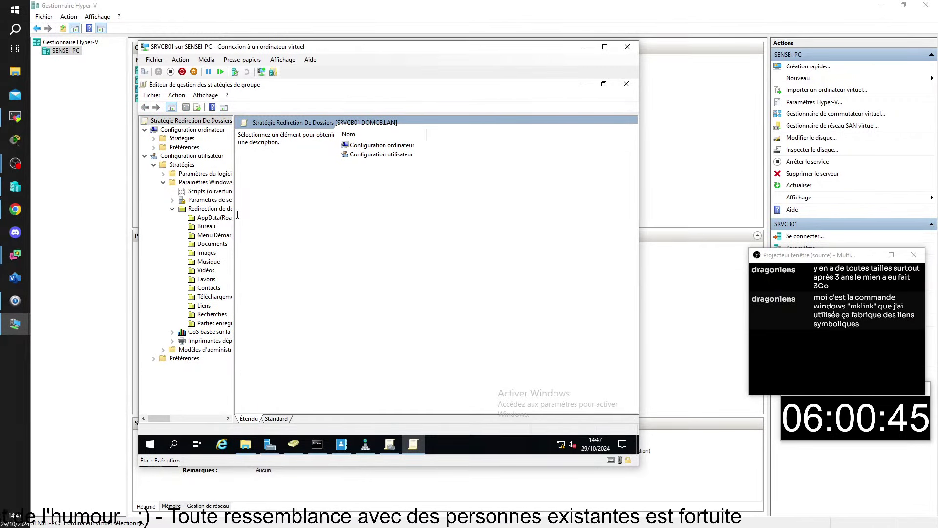
left_click_drag(234, 217, 305, 218)
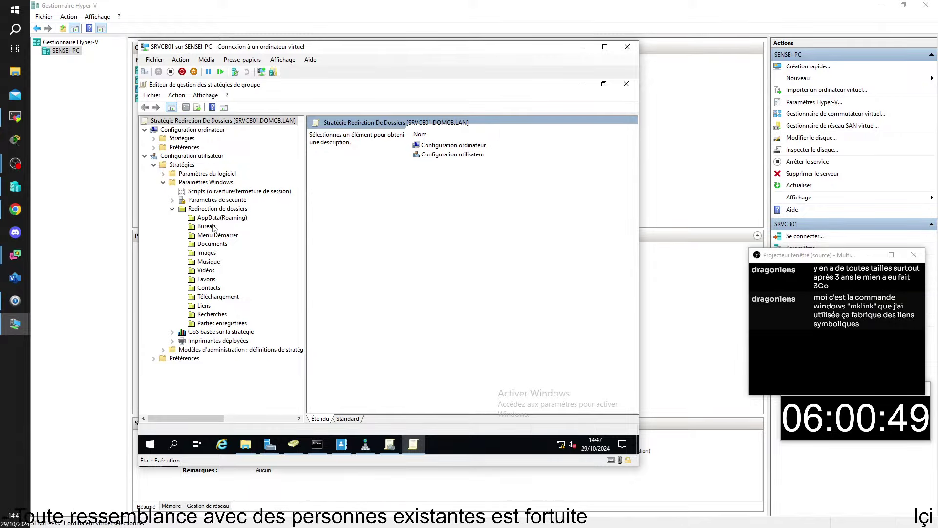
left_click(211, 245)
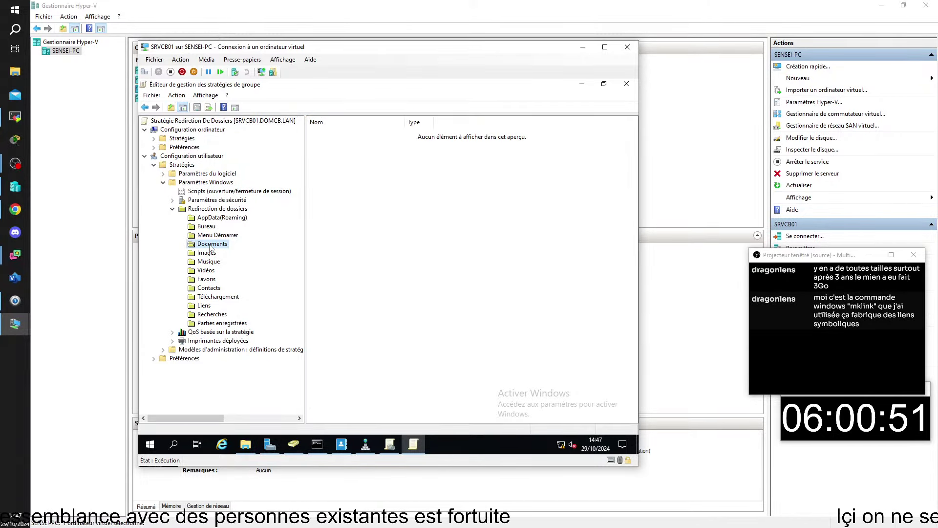
Open the Documents redirection Propriétés, close them, and bring up Documents' context menu again
right_click(211, 247)
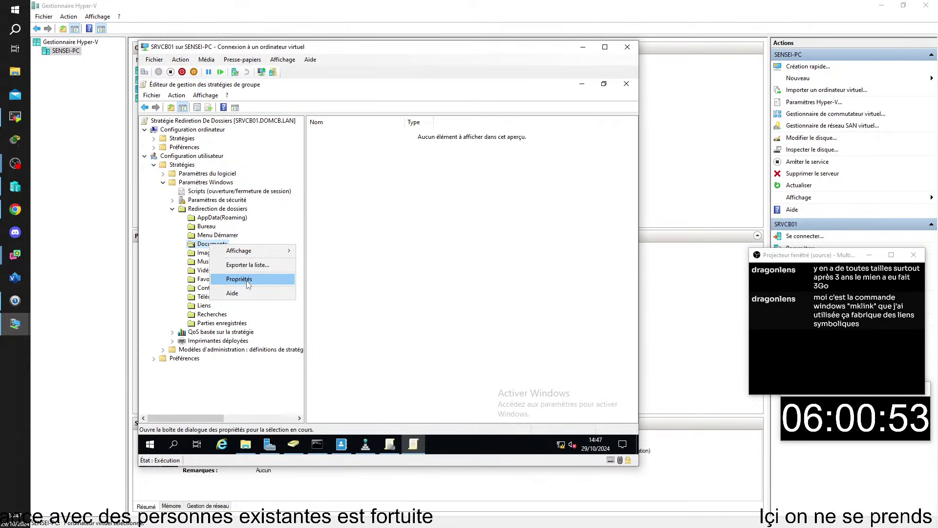
left_click(248, 279)
key("Escape")
right_click(217, 245)
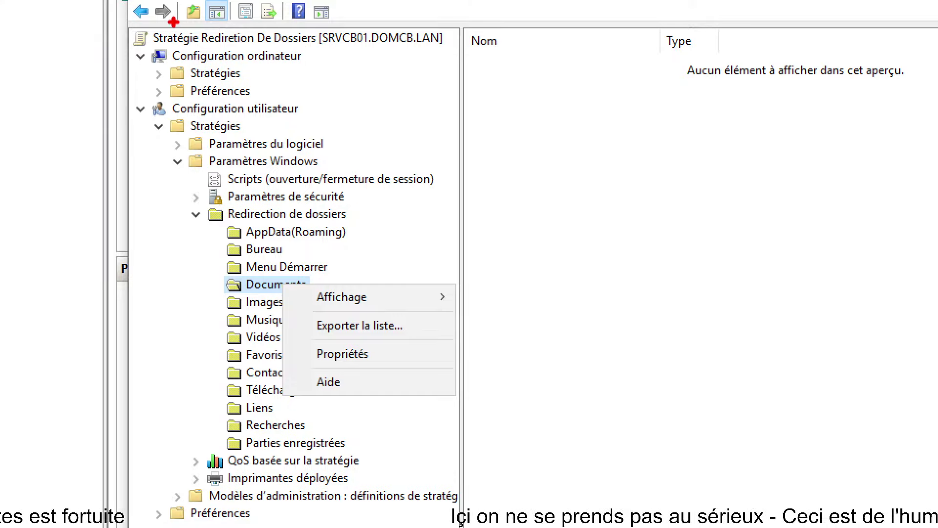
Make a series of drags across the Group Policy Management Editor window
left_click_drag(136, 22, 459, 50)
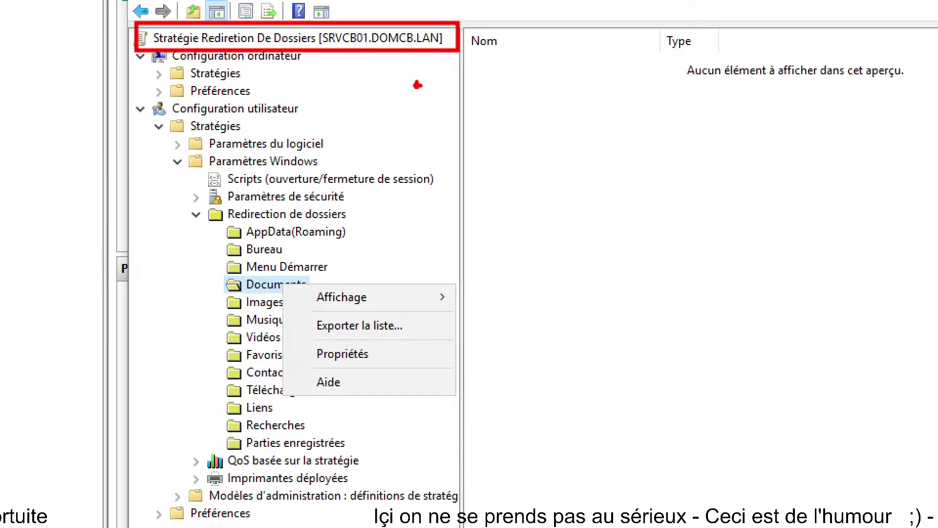
left_click_drag(155, 115, 72, 159)
left_click_drag(174, 129, 113, 161)
left_click_drag(194, 164, 146, 191)
left_click_drag(220, 216, 147, 254)
left_click_drag(229, 287, 166, 287)
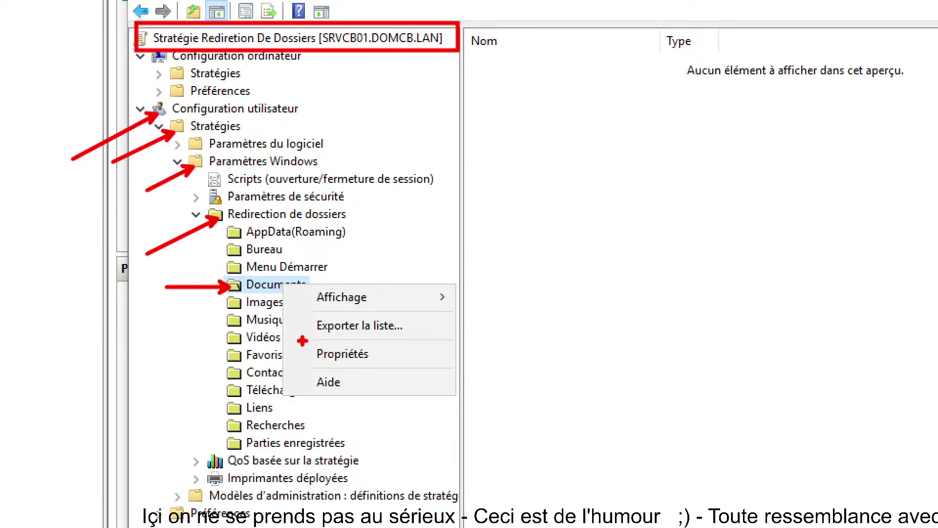
mouse_move(316, 333)
left_mouse_down()
mouse_move(359, 373)
mouse_move(398, 365)
left_mouse_up()
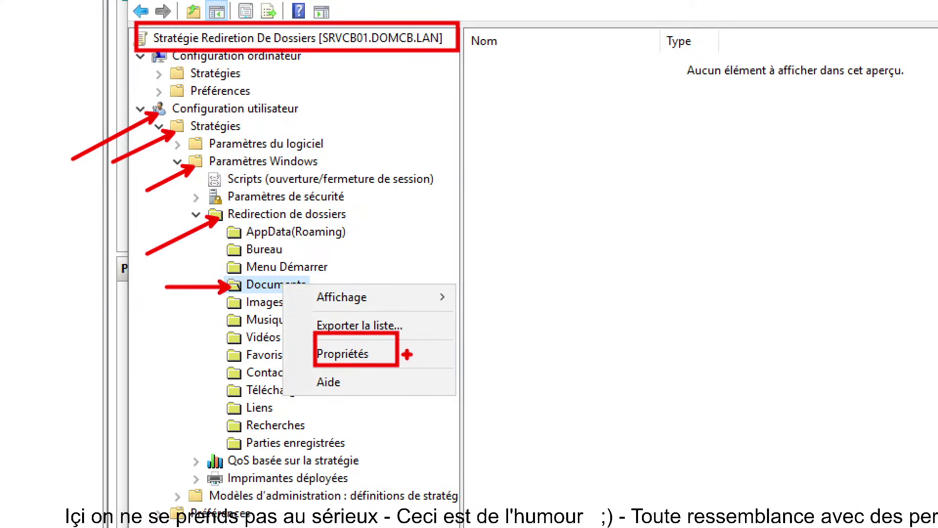
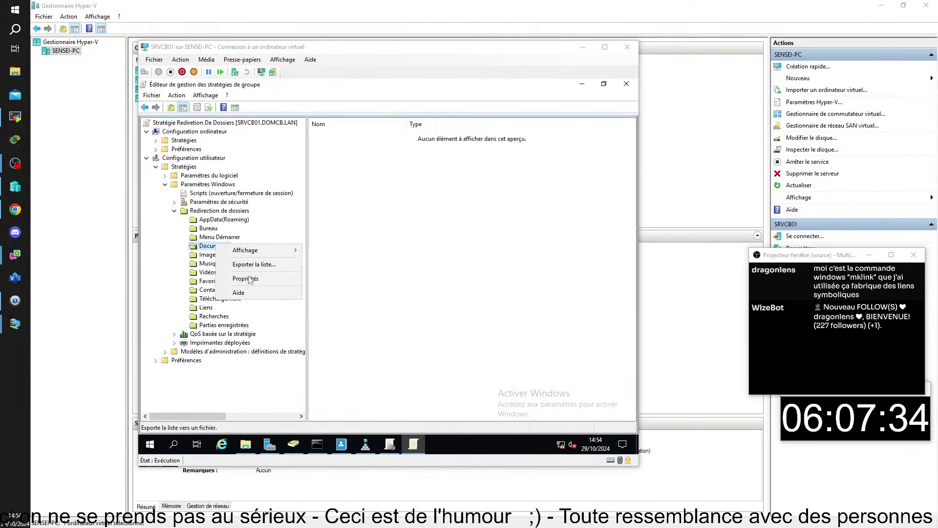
Open the Documents folder redirection properties and list the available Paramètre redirection settings
left_click(343, 353)
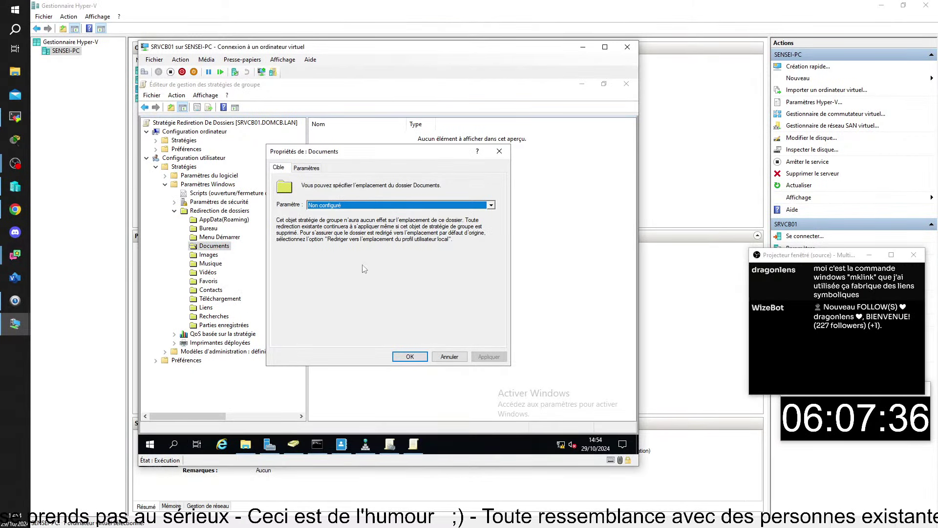
left_click_drag(382, 151, 408, 150)
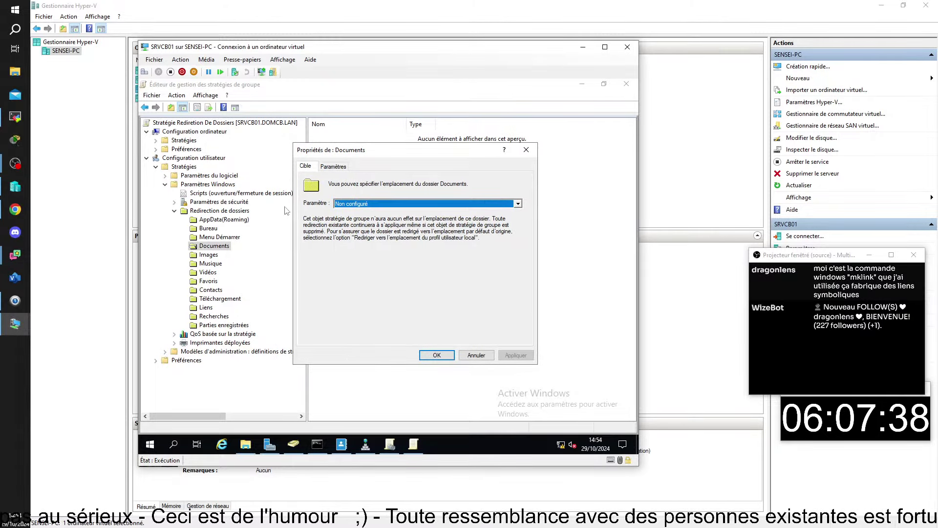
left_click(21, 372)
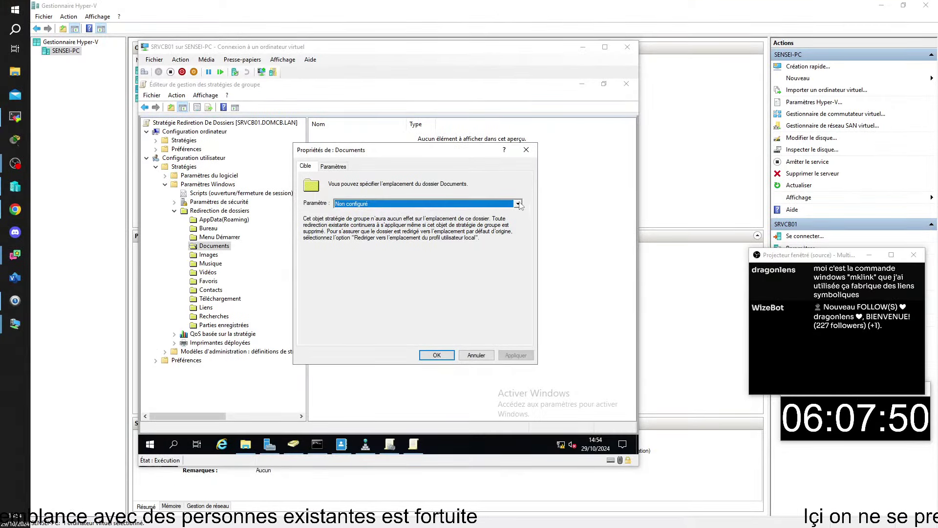
left_click(699, 176)
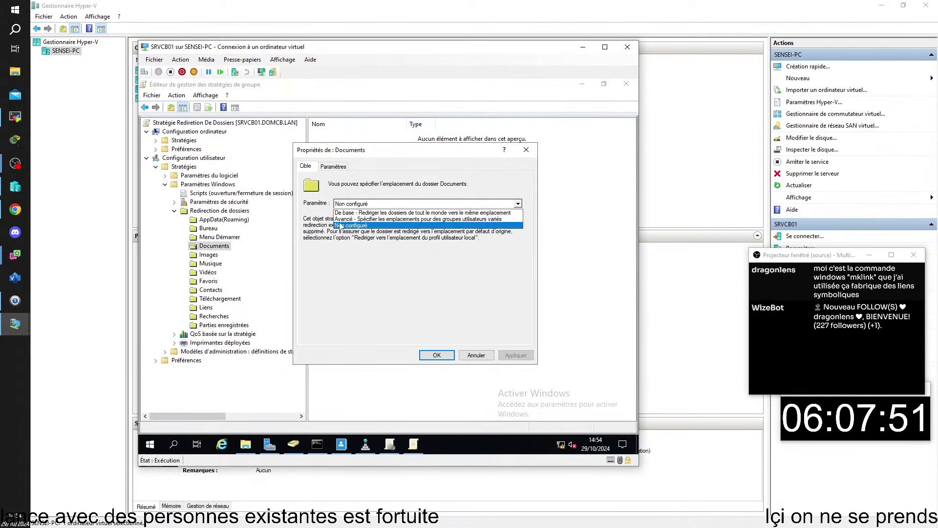
Choose 'De base' redirection for Documents and list the target folder location options
left_click(398, 213)
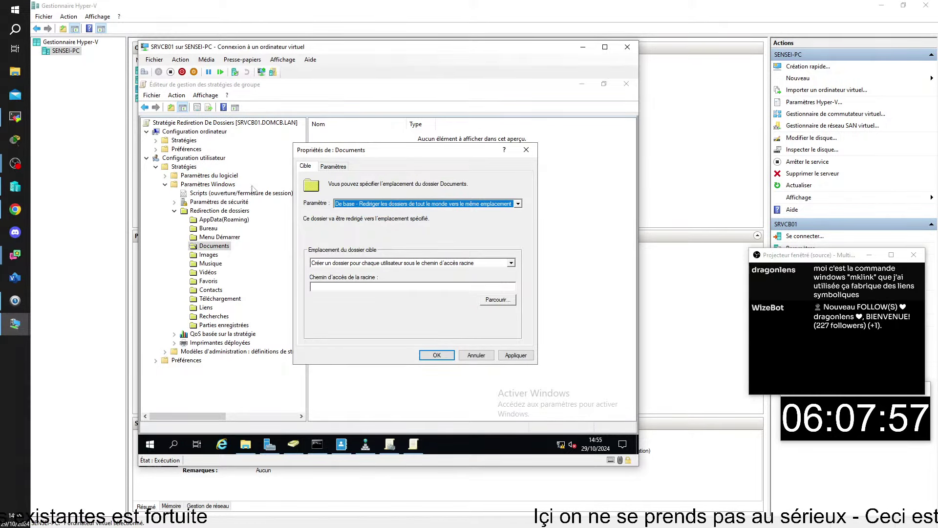
left_click(511, 263)
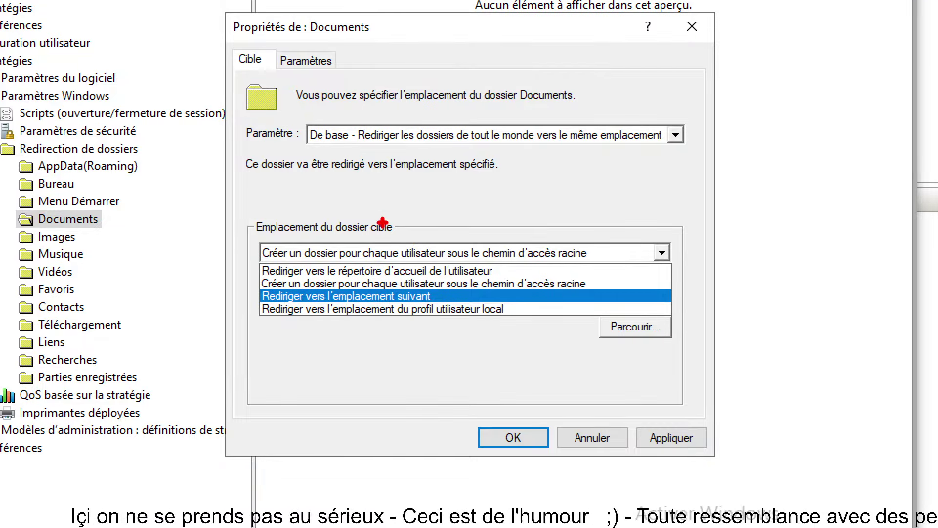
left_click_drag(296, 120, 409, 154)
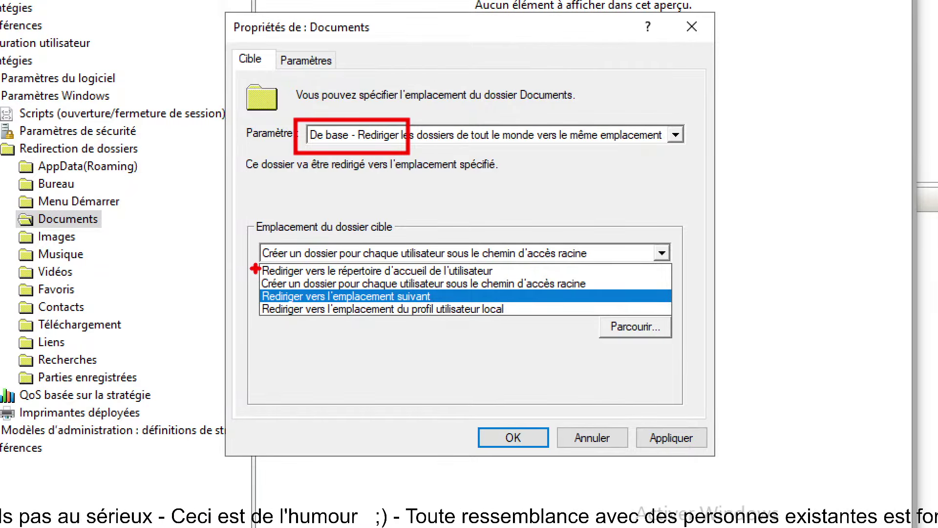
left_click_drag(255, 268, 220, 263)
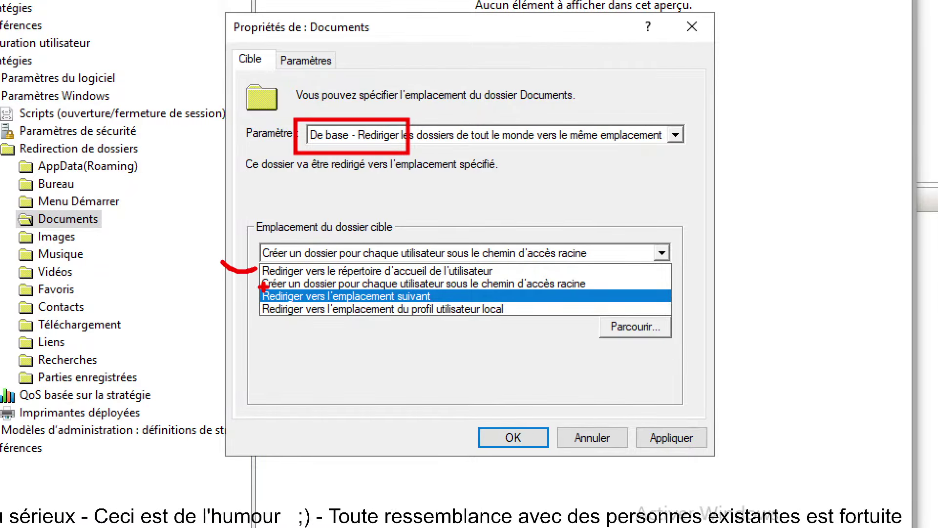
mouse_move(262, 286)
left_mouse_down()
mouse_move(223, 281)
mouse_move(236, 313)
mouse_move(226, 305)
left_mouse_up()
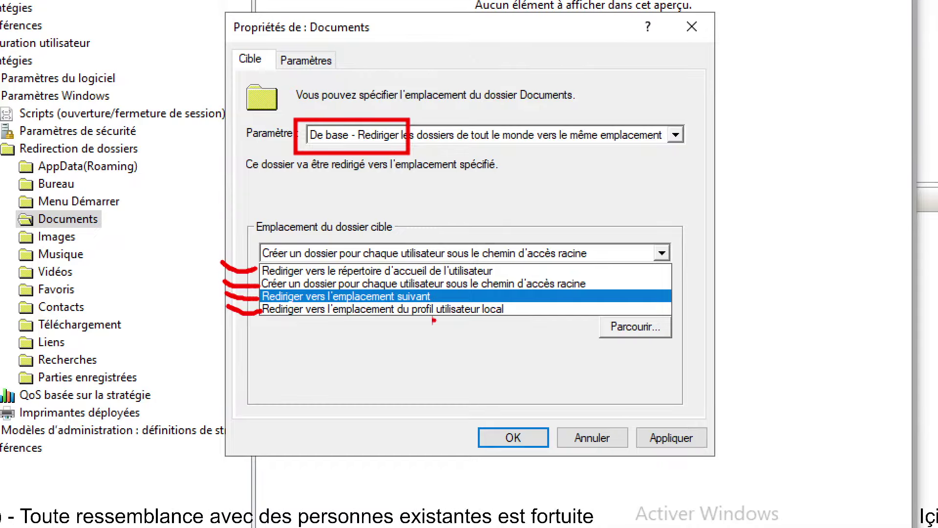
mouse_move(255, 310)
left_mouse_down()
mouse_move(517, 310)
mouse_move(508, 307)
left_mouse_up()
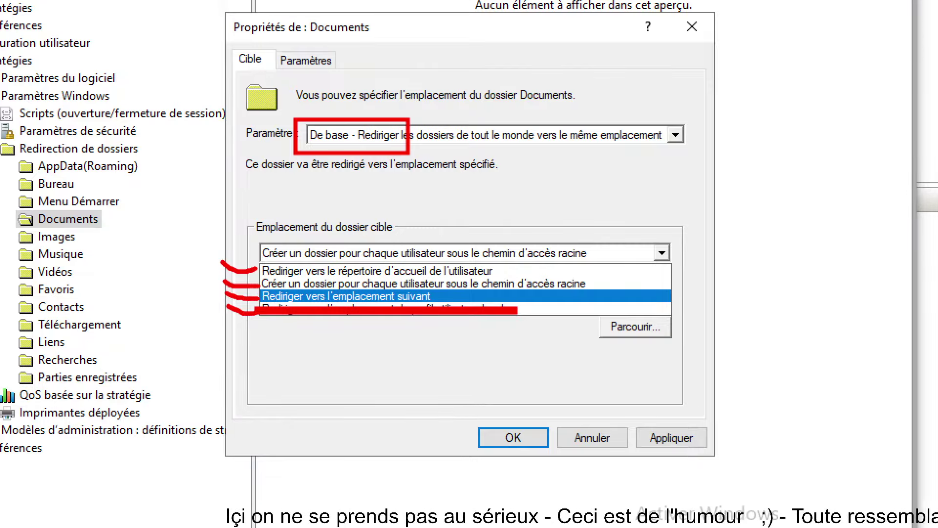
left_click_drag(259, 295, 447, 294)
key("ctrl+z")
left_click_drag(259, 296, 442, 296)
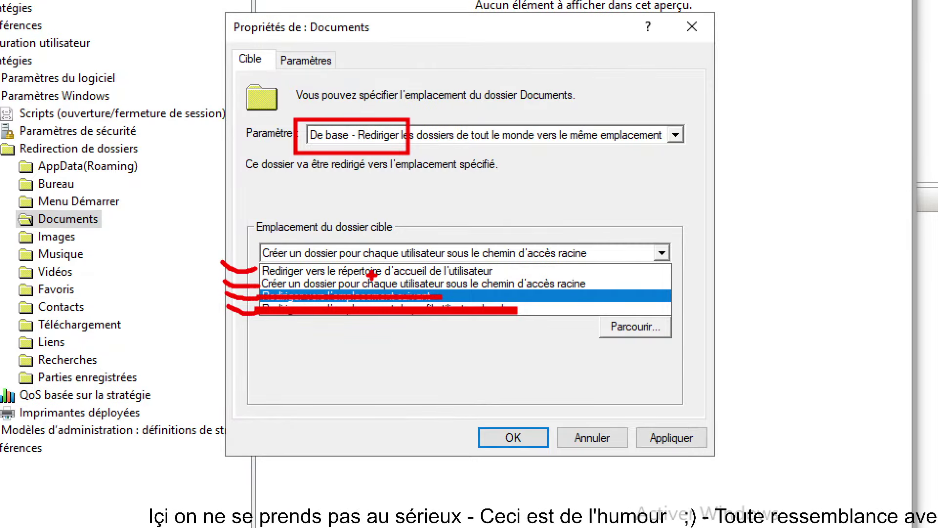
left_click_drag(255, 268, 510, 268)
key("ctrl+z")
left_click_drag(255, 270, 517, 270)
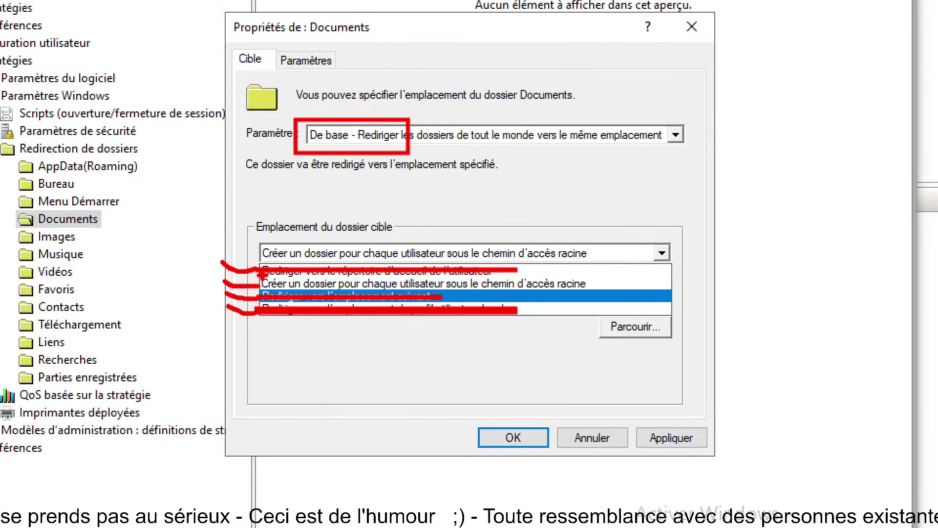
left_click_drag(256, 274, 597, 292)
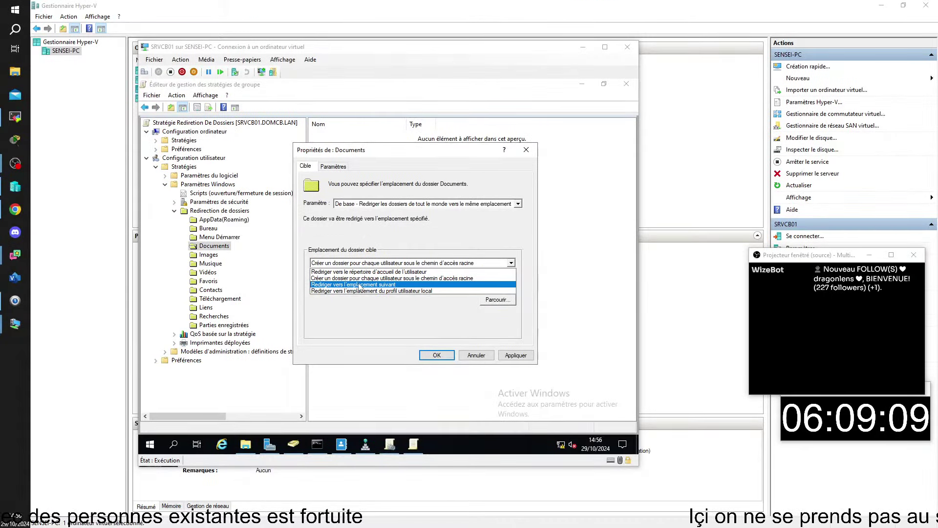
Target a per-user Documents folder under the root path \\SRVCB02\REDIRECTION
left_click(306, 284)
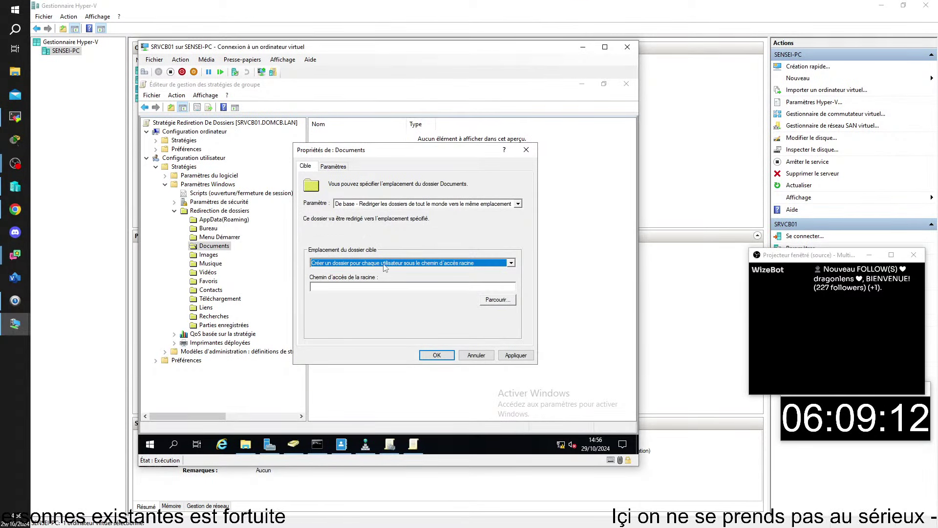
left_click(404, 288)
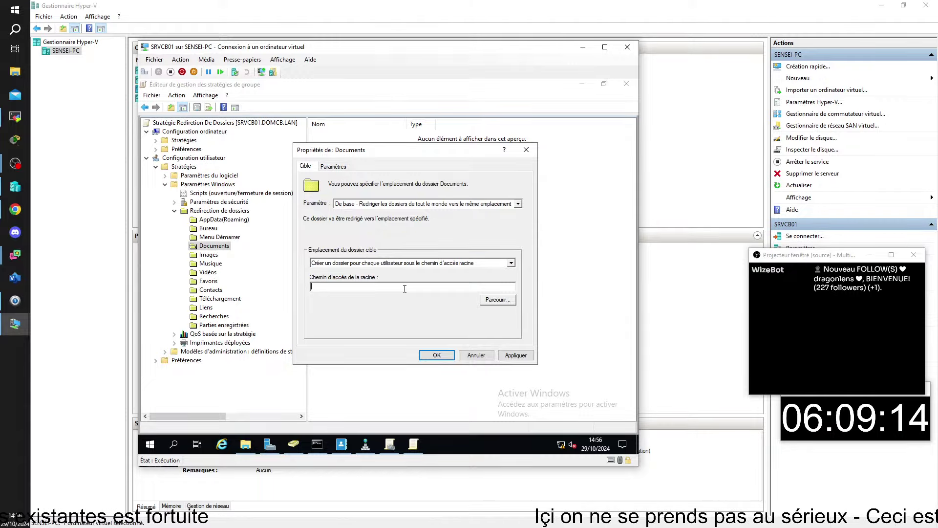
type("\\\\")
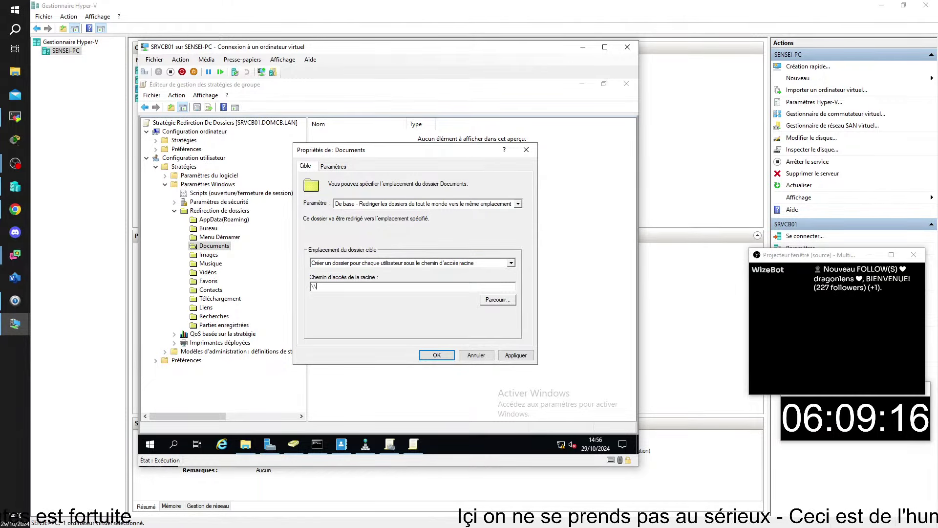
type("SRVCB")
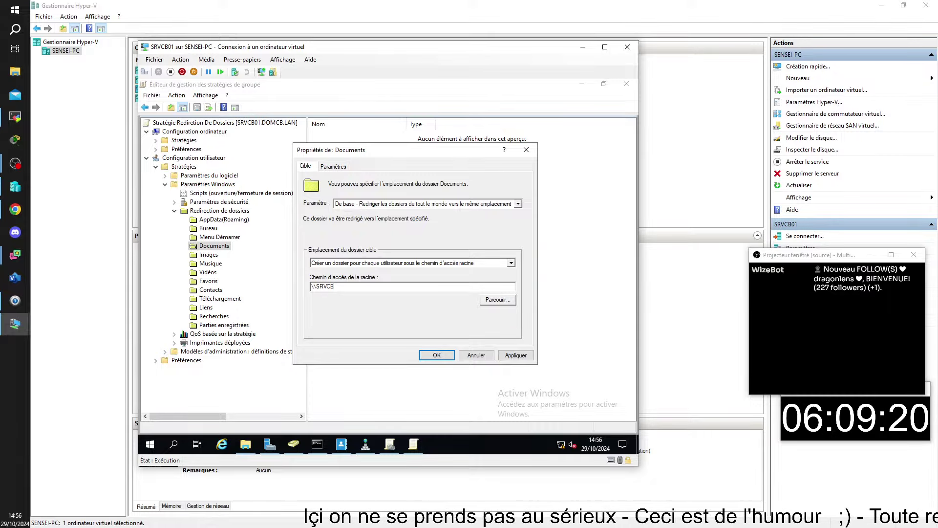
type("02")
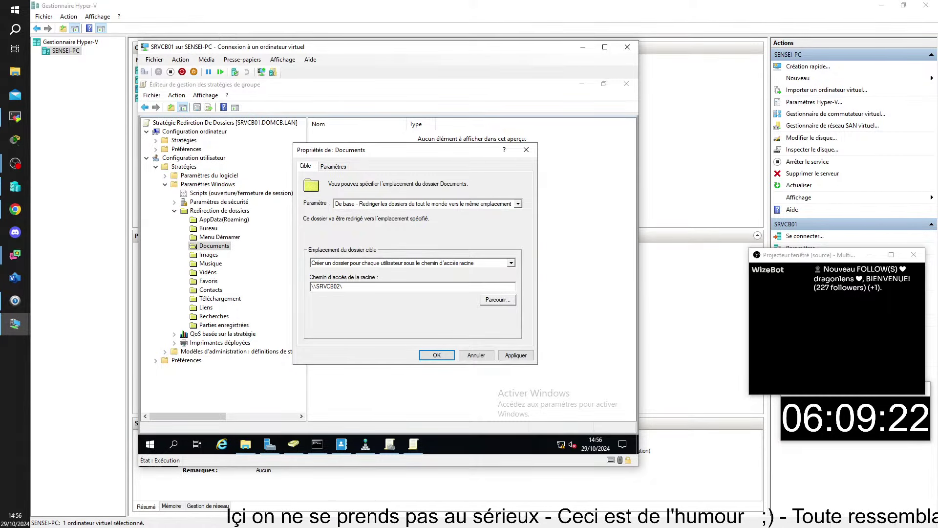
type("\\")
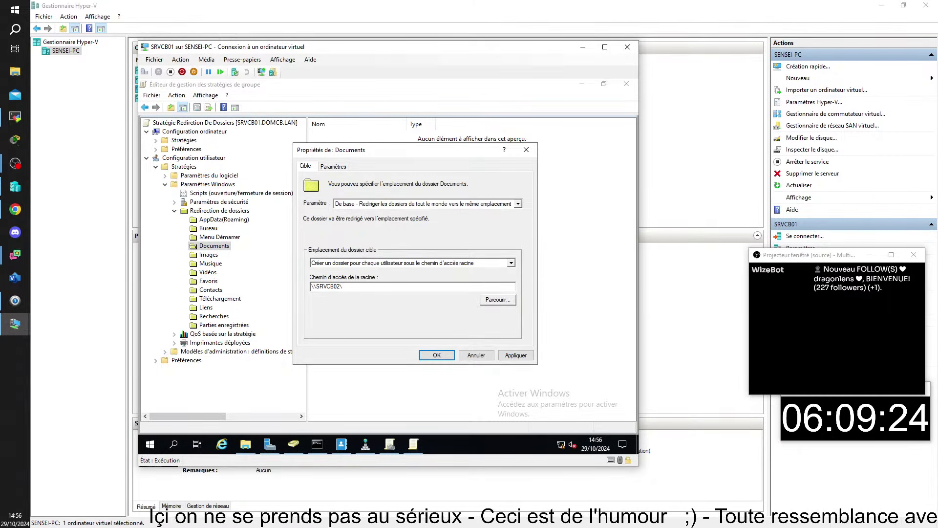
type("REDI")
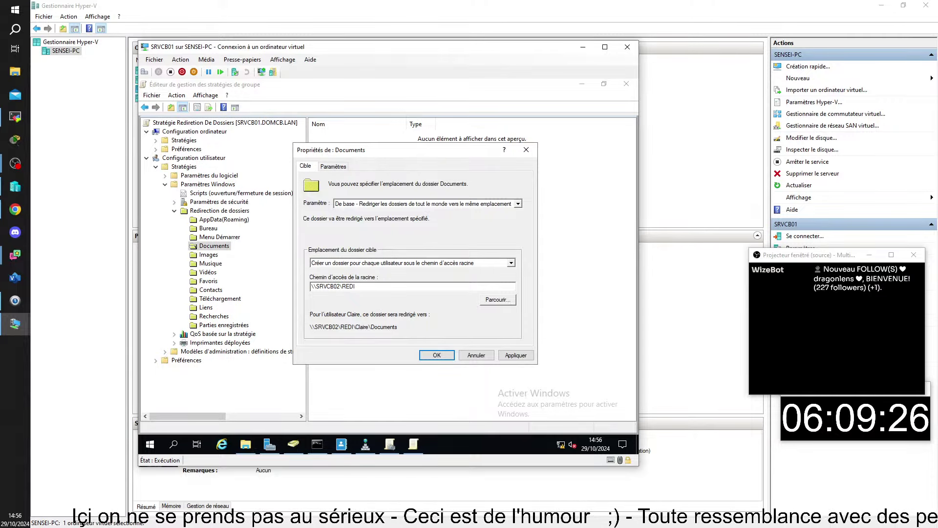
type("REC")
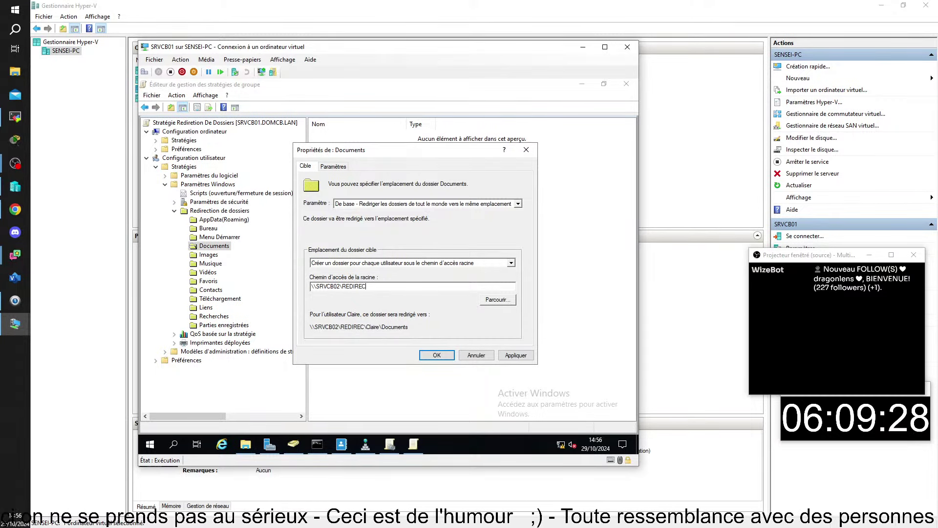
type("TION")
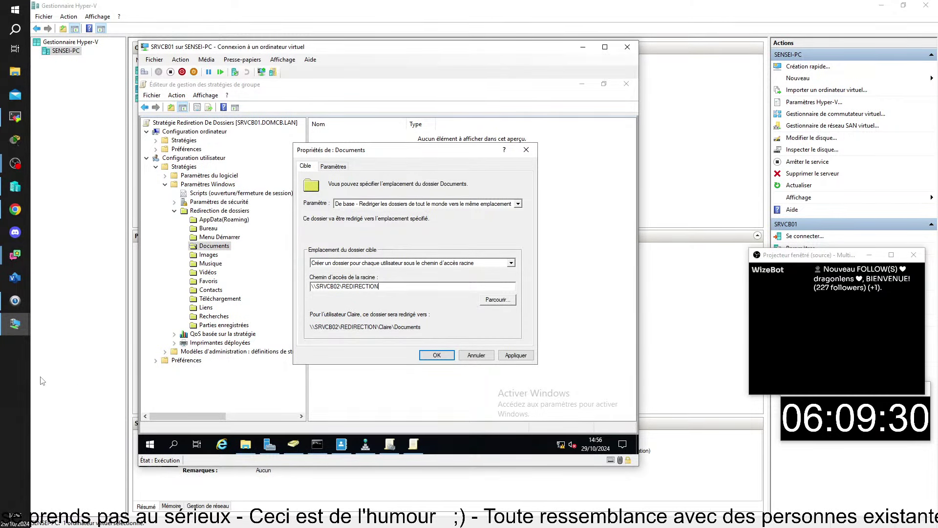
left_click(19, 399)
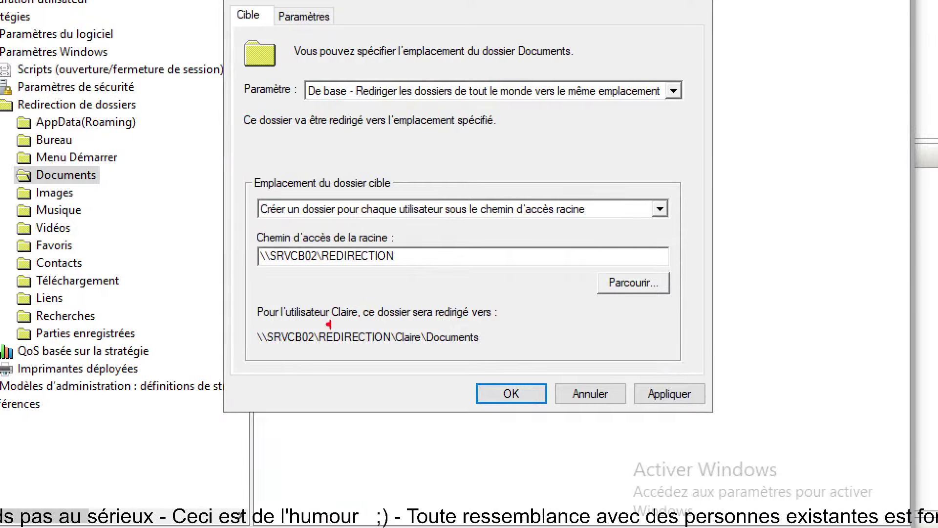
Mark the user name, REDIRECTION share and Documents parts of the preview path, then view Paramètres
left_click_drag(318, 294, 364, 321)
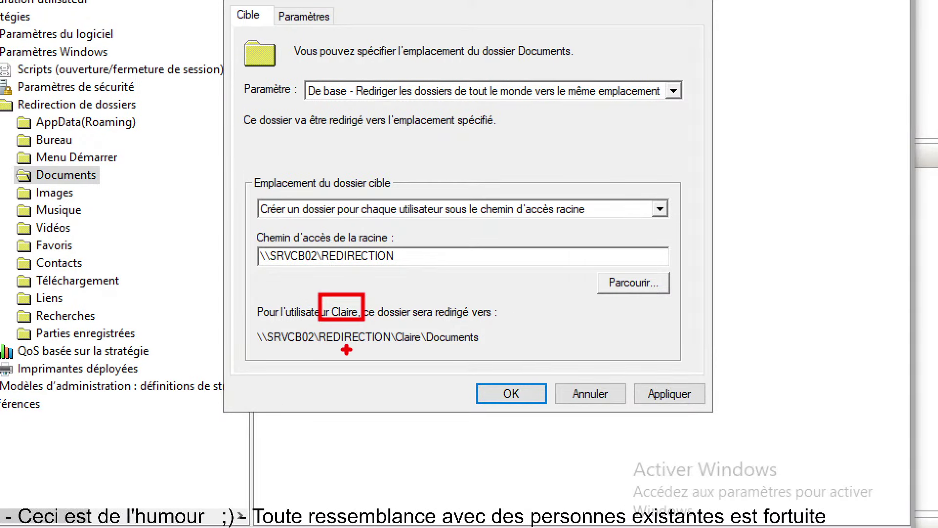
mouse_move(304, 350)
left_mouse_down()
mouse_move(378, 350)
mouse_move(408, 373)
left_mouse_up()
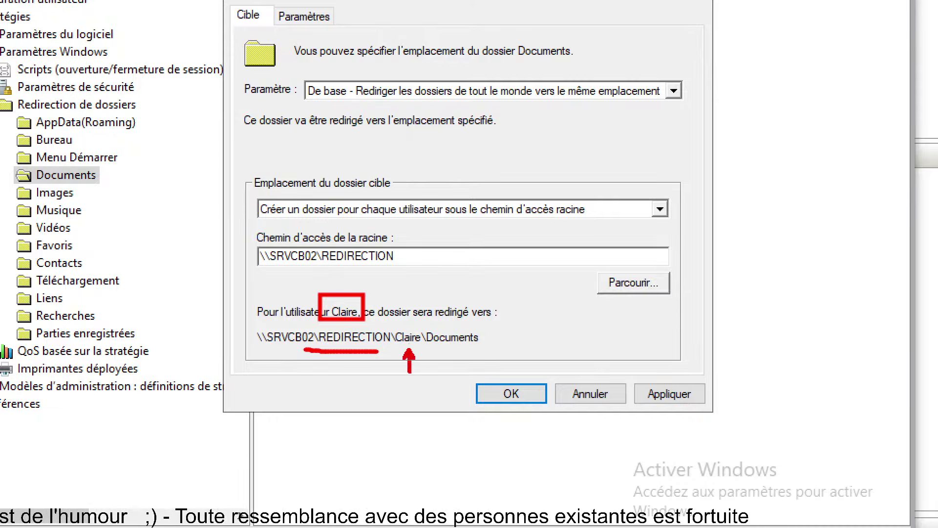
left_click_drag(454, 348, 458, 377)
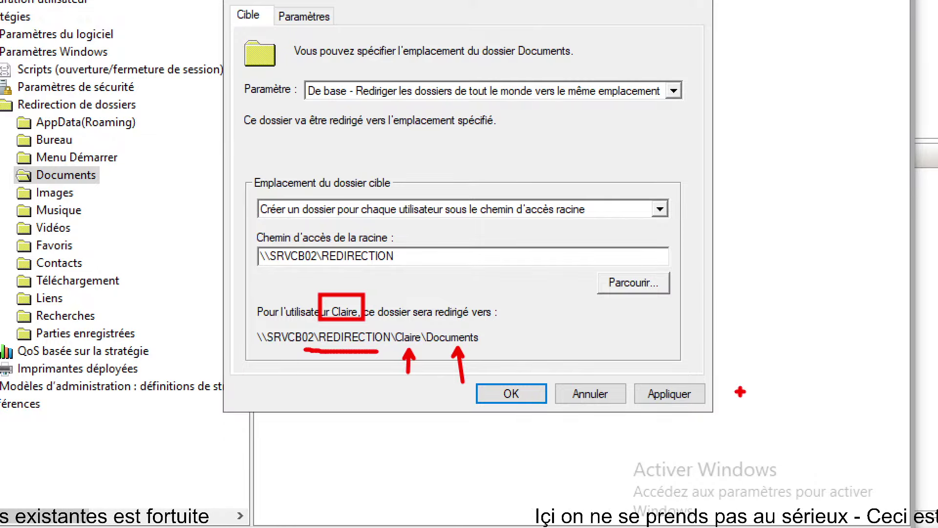
left_click_drag(253, 2, 396, 59)
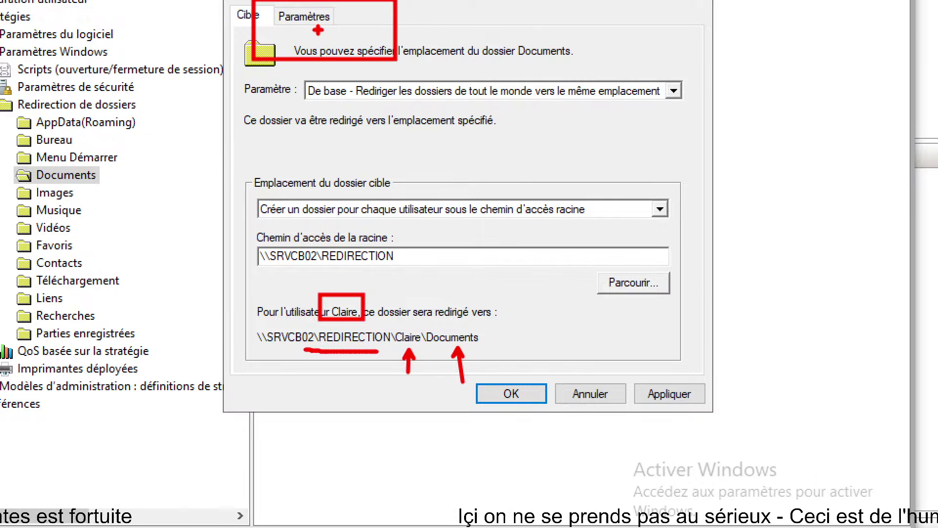
left_click_drag(319, 18, 342, 94)
mouse_move(298, 26)
left_mouse_down()
mouse_move(251, 125)
mouse_move(299, 25)
left_mouse_up()
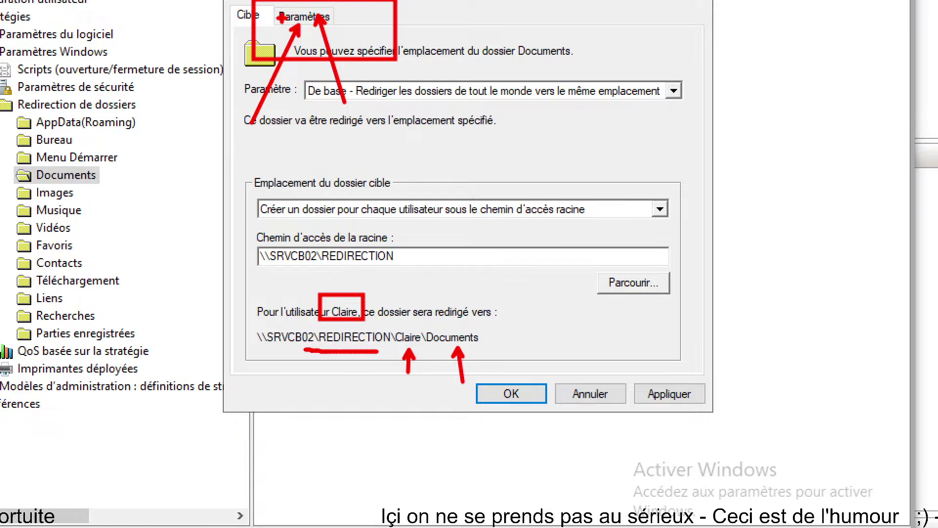
left_click_drag(205, 7, 470, 18)
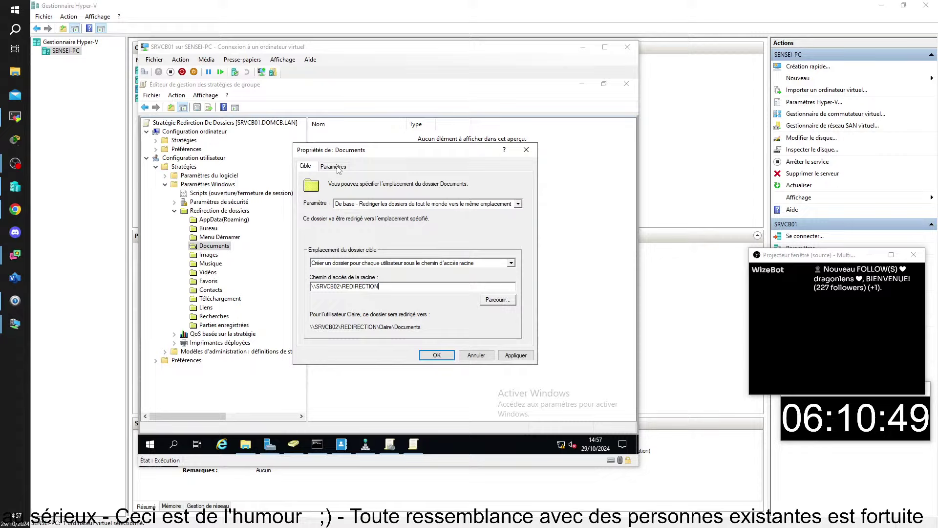
left_click(313, 22)
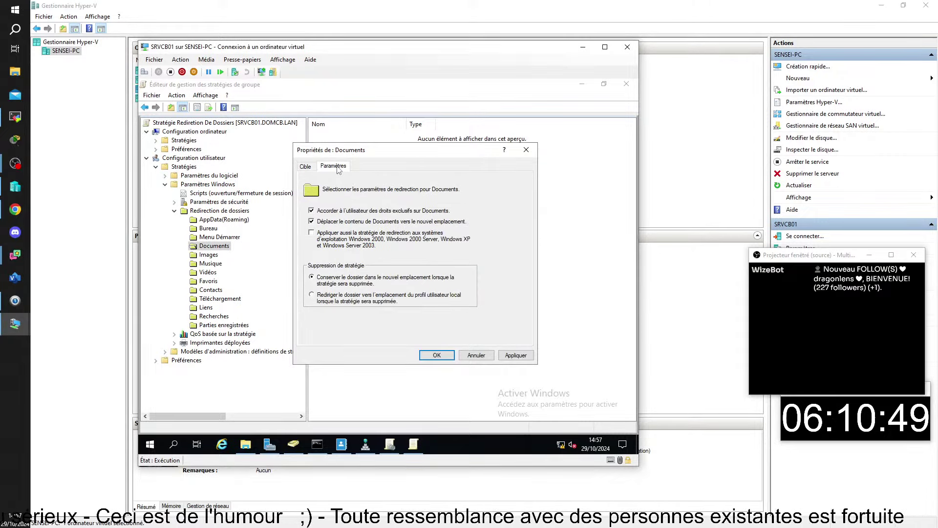
left_click(9, 407)
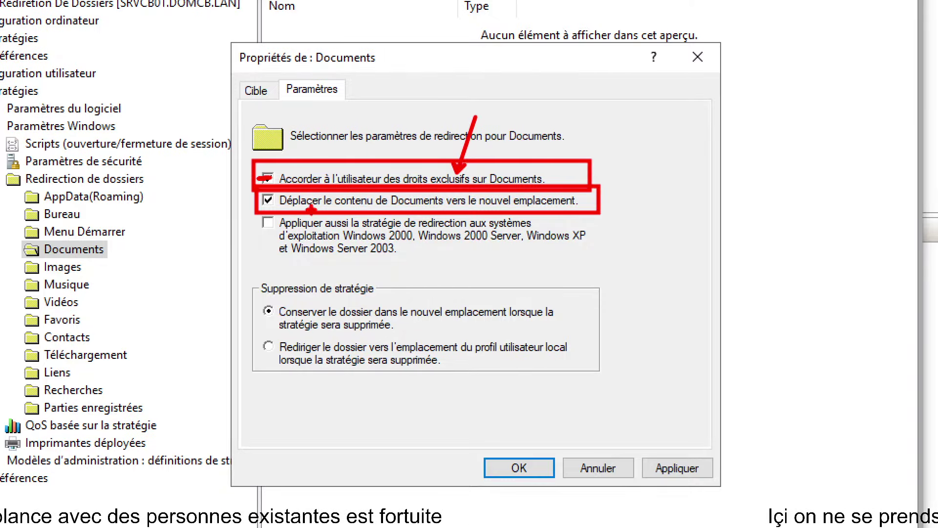
Uncheck exclusive user rights on Documents, keeping 'Déplacer le contenu' enabled
left_click_drag(306, 236, 306, 210)
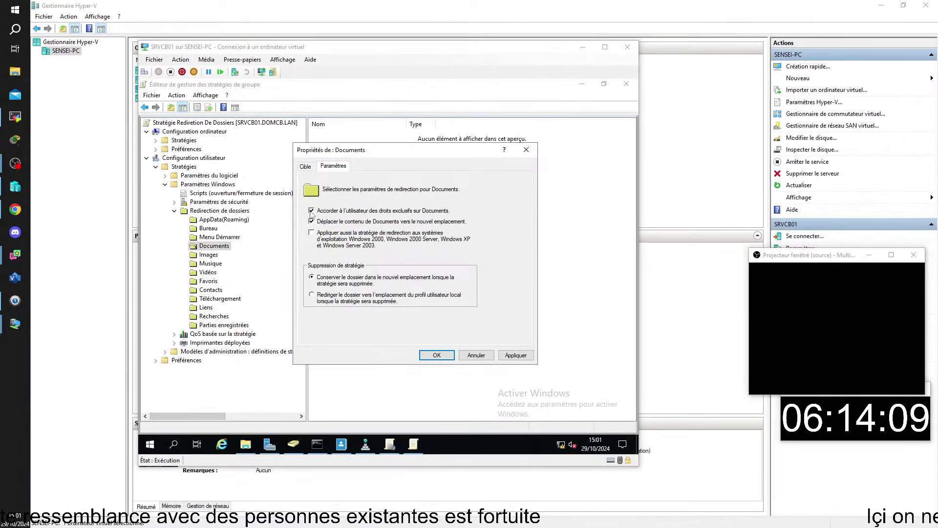
left_click(311, 211)
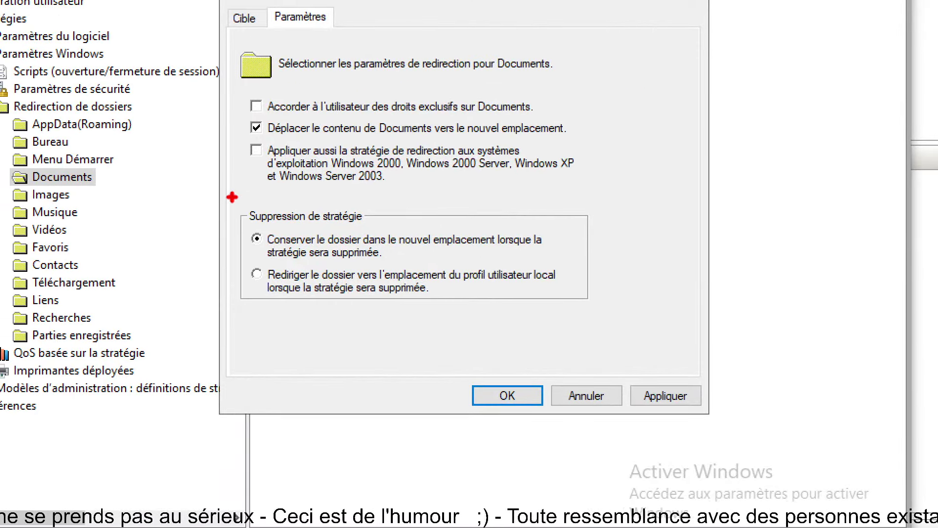
mouse_move(232, 197)
left_mouse_down()
mouse_move(582, 317)
mouse_move(606, 316)
left_mouse_up()
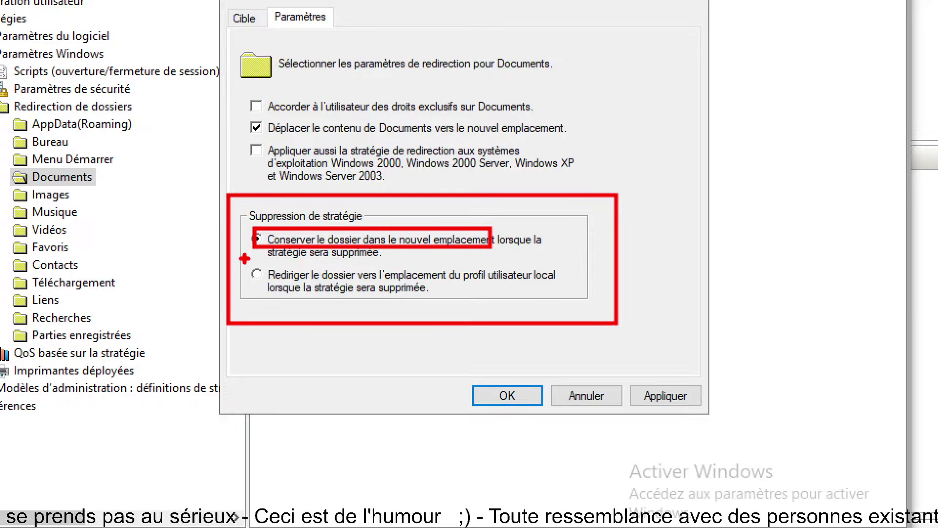
mouse_move(243, 258)
left_mouse_down()
mouse_move(564, 313)
mouse_move(582, 300)
left_mouse_up()
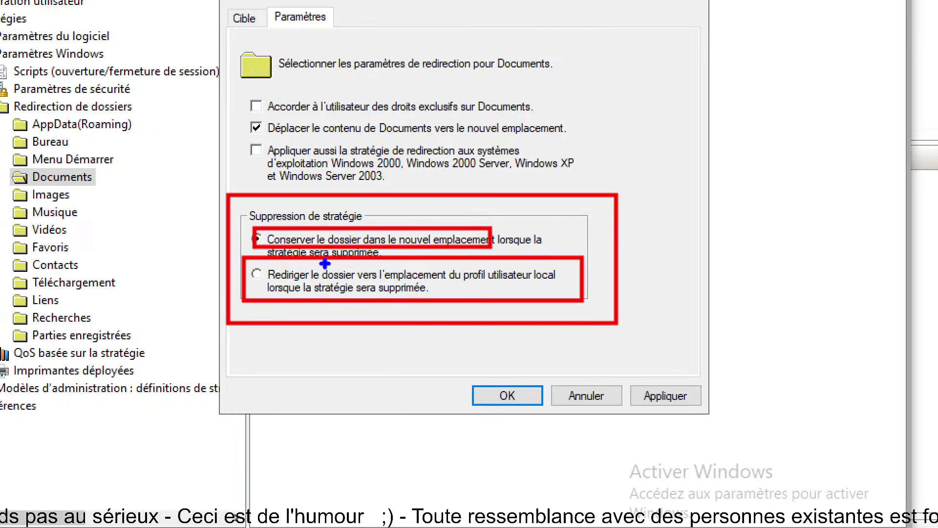
mouse_move(239, 259)
left_mouse_down()
mouse_move(452, 300)
mouse_move(579, 298)
left_mouse_up()
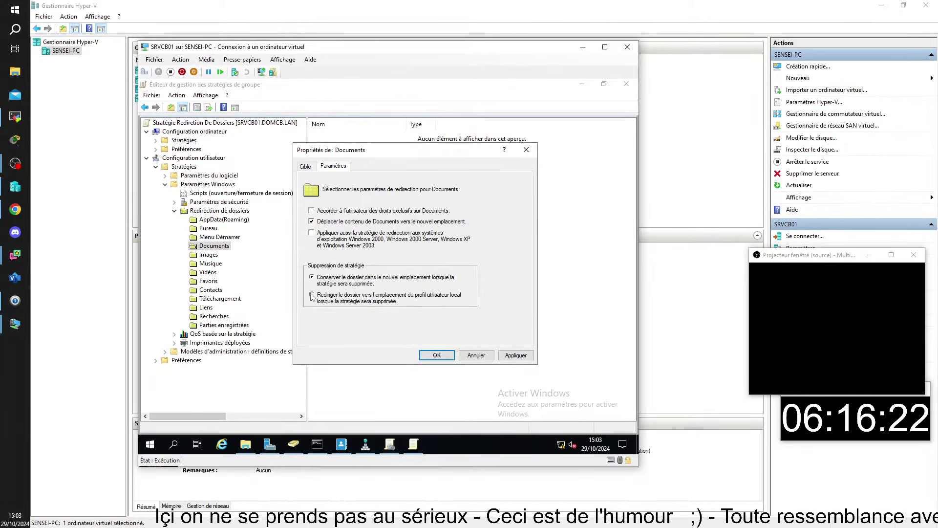
left_click(257, 274)
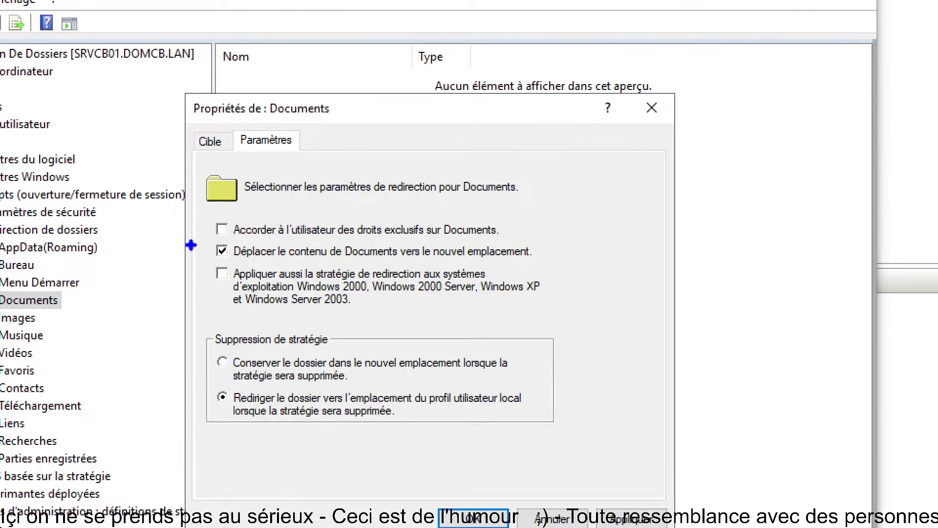
left_click_drag(207, 218, 237, 232)
mouse_move(212, 378)
left_mouse_down()
mouse_move(285, 408)
mouse_move(581, 428)
left_mouse_up()
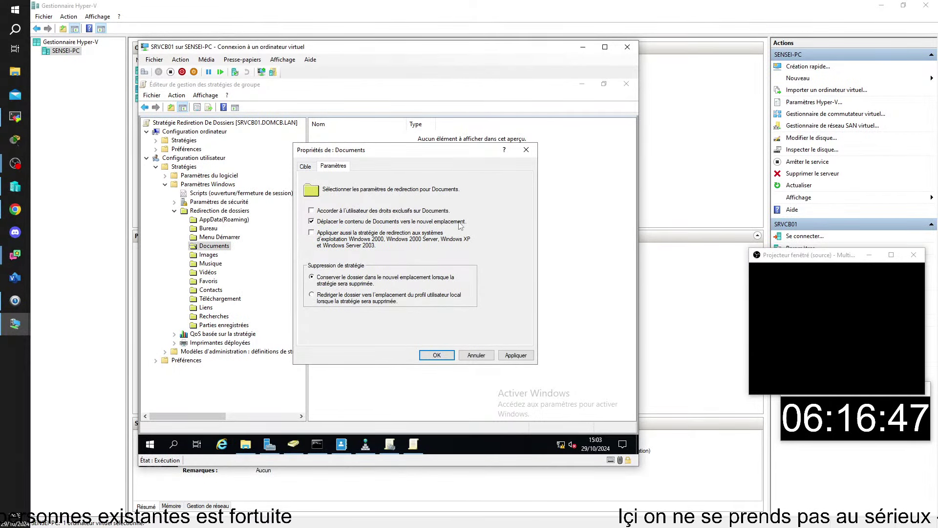
left_click(313, 297)
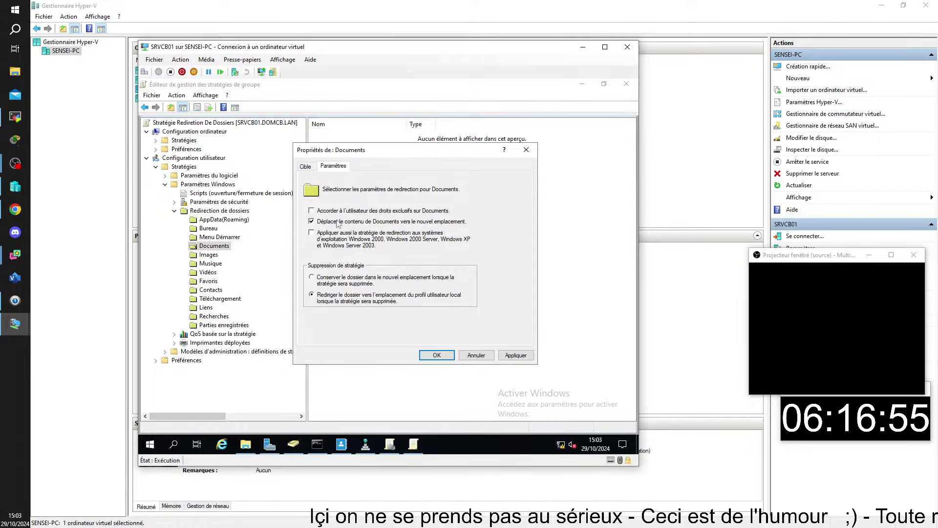
left_click(331, 283)
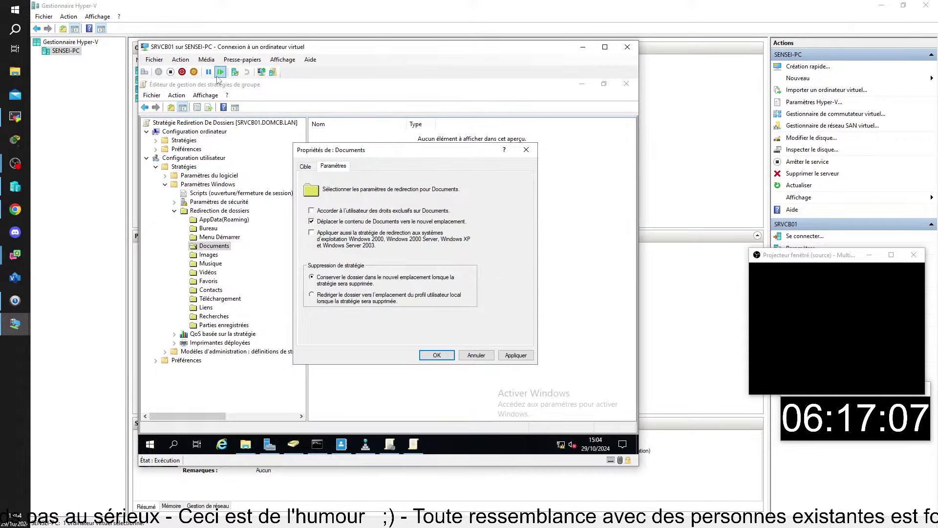
Set the Documents target location to 'Rediriger vers l'emplacement du profil utilisateur local'
left_click(305, 166)
left_click(364, 263)
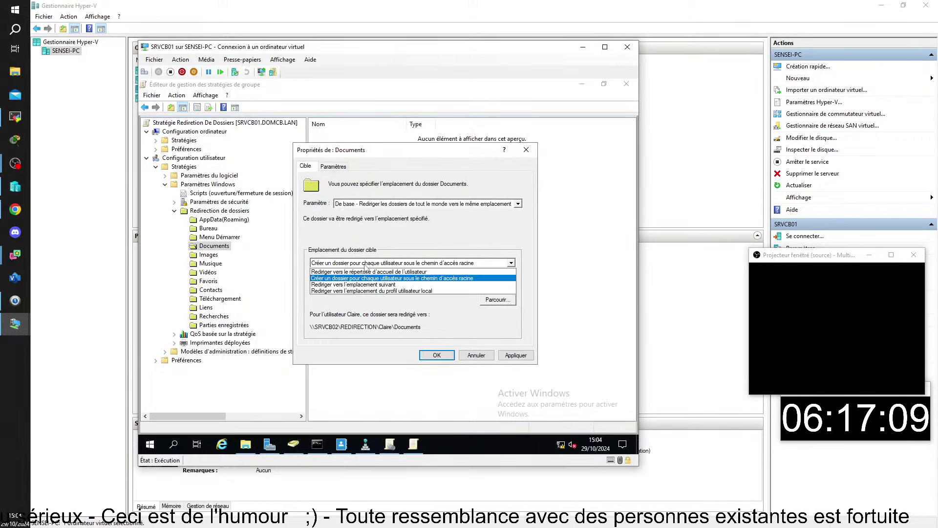
left_click(357, 291)
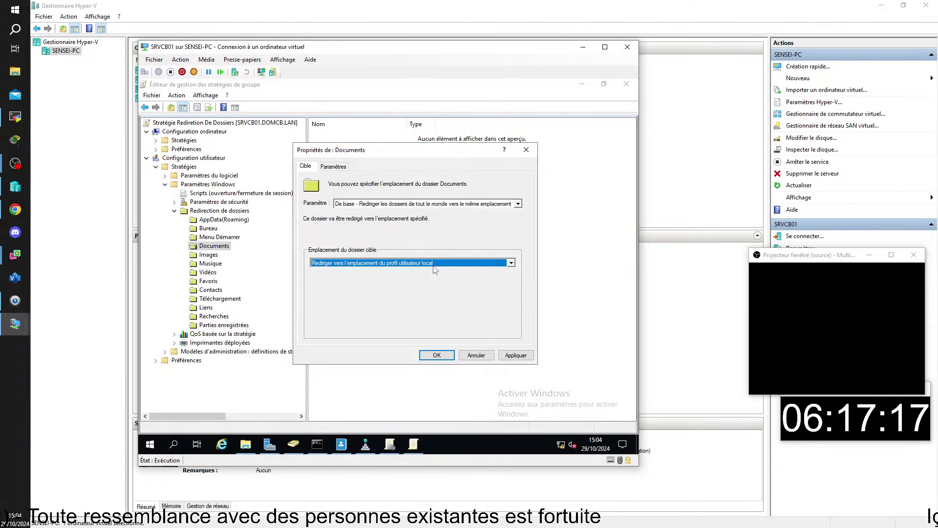
left_click(335, 167)
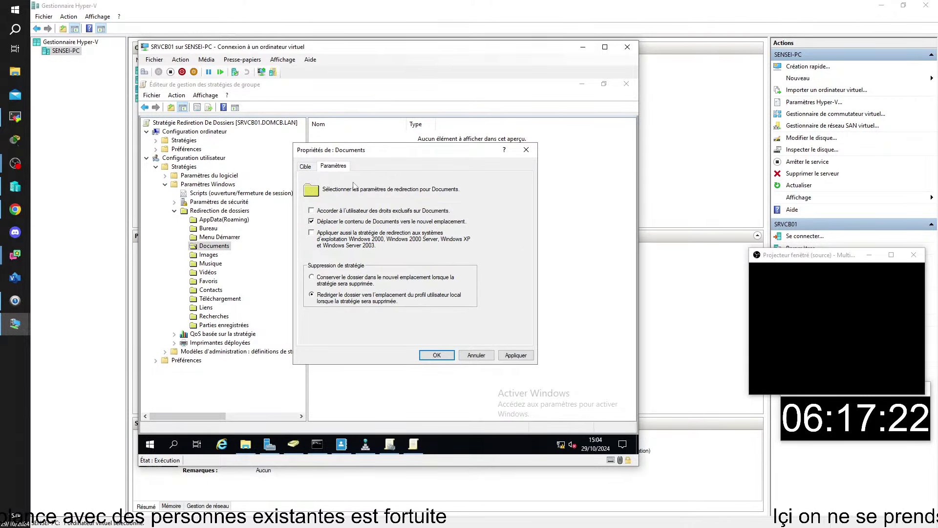
left_click(13, 395)
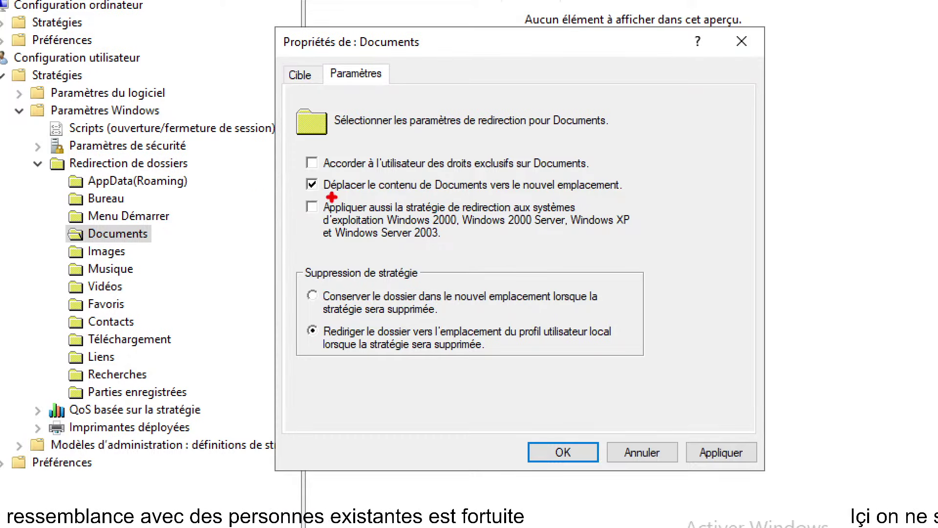
Uncheck 'Déplacer le contenu de Documents vers le nouvel emplacement'
left_click_drag(309, 176, 330, 179)
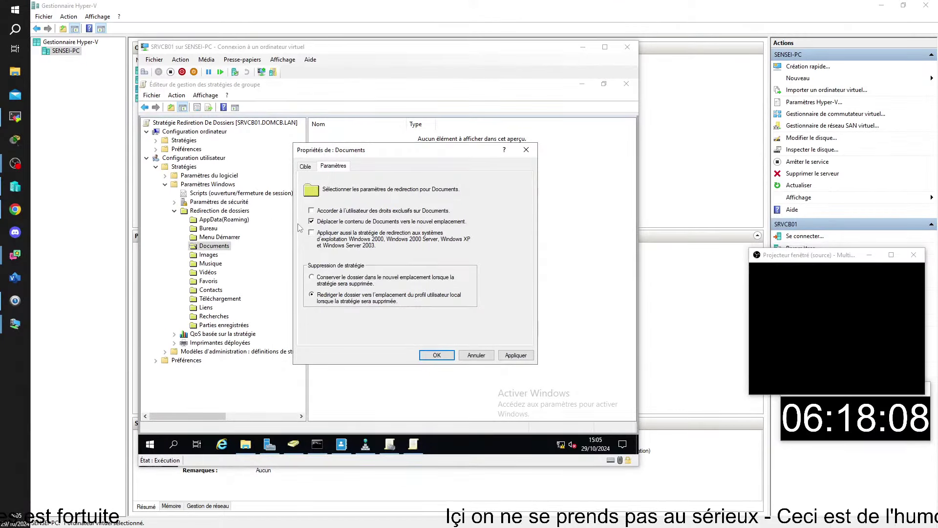
left_click(311, 184)
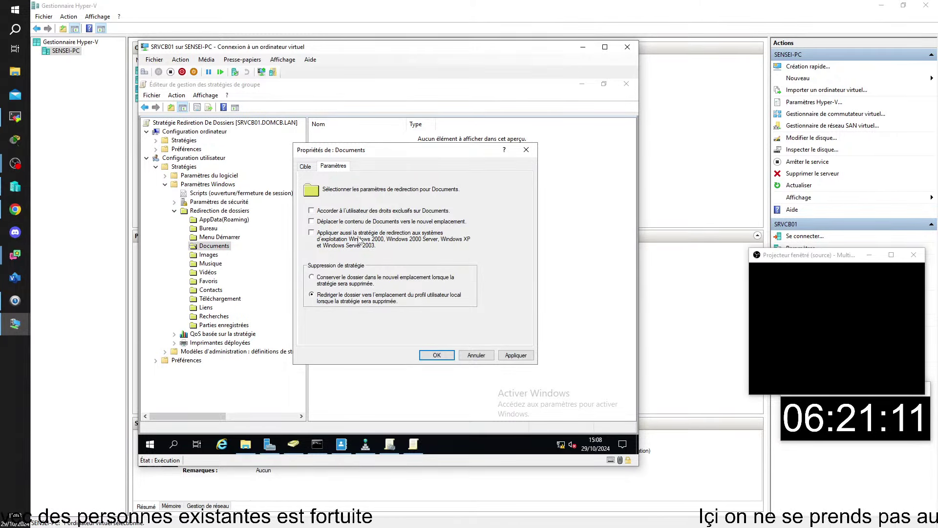
Set Documents to De base with a per-user root-path folder, save, accept the warning, and close the editor
left_click(305, 166)
left_click(362, 204)
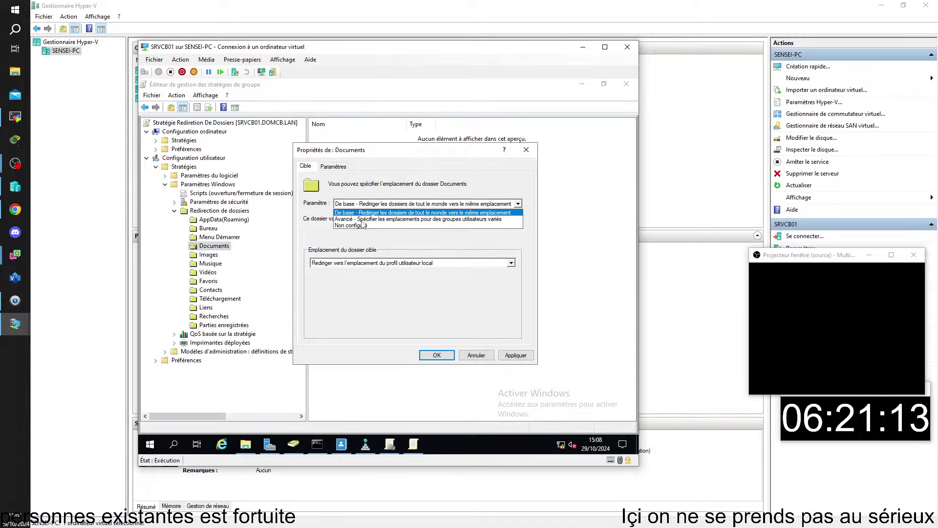
left_click(364, 213)
left_click(336, 262)
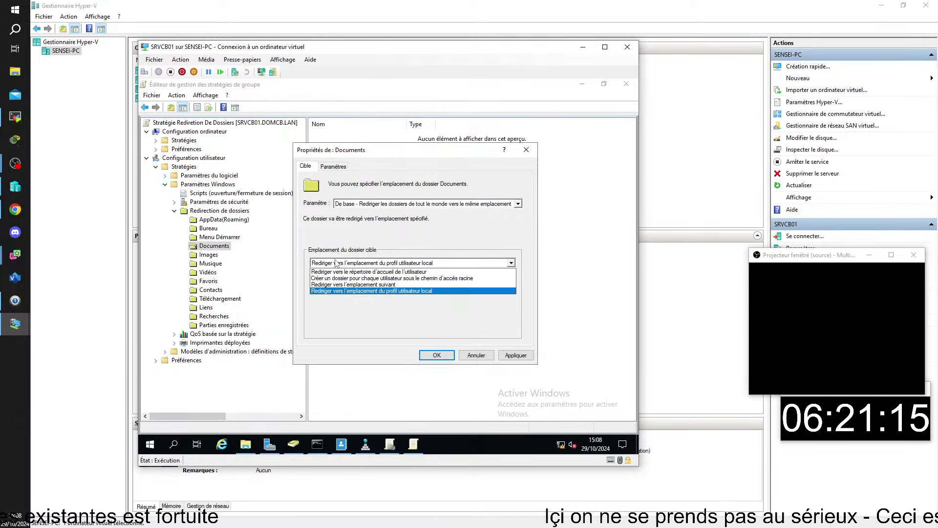
left_click(410, 278)
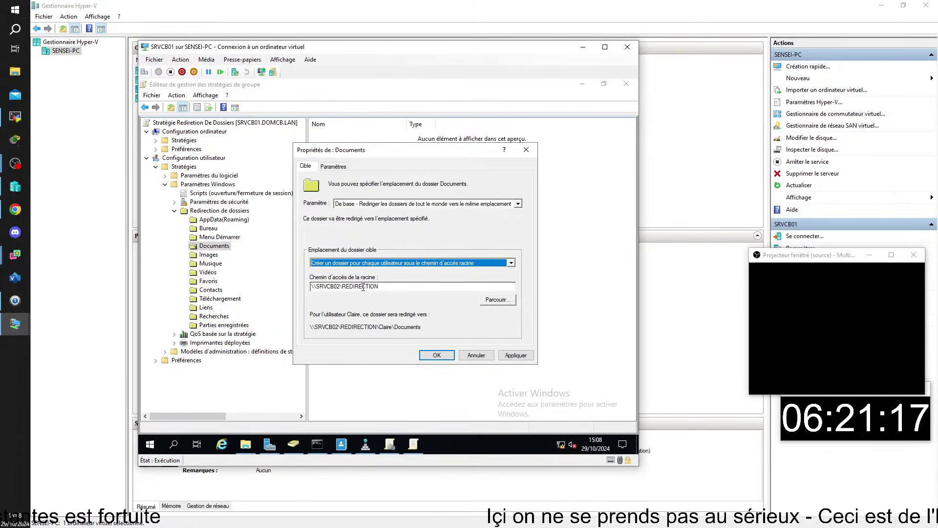
left_click(414, 289)
left_click(437, 356)
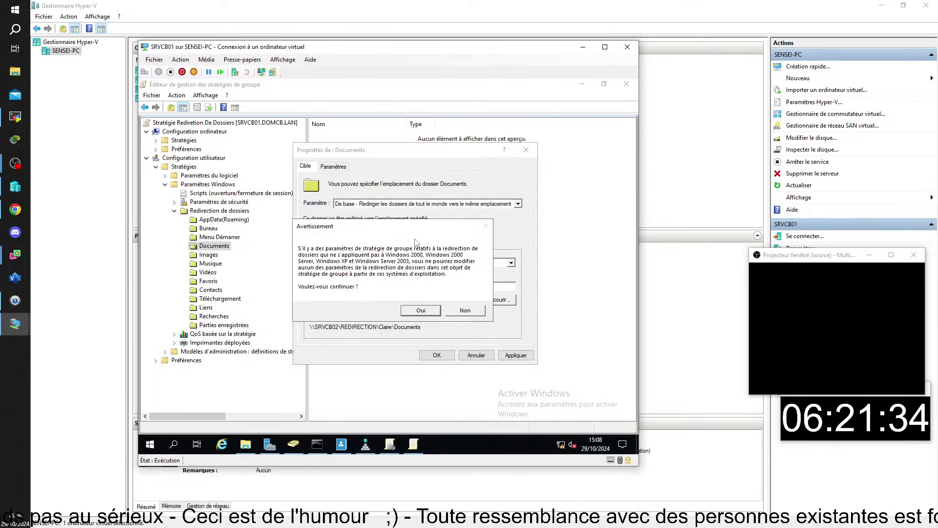
left_click(417, 311)
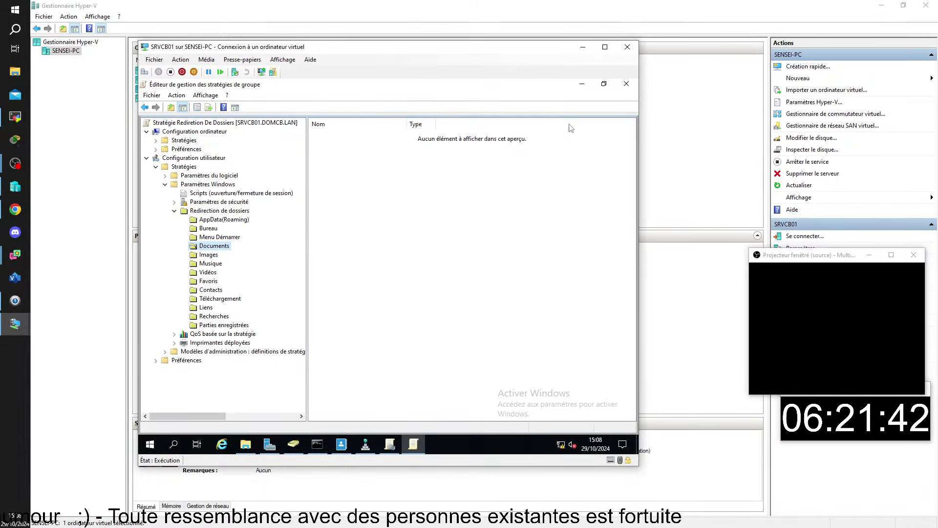
left_click(636, 87)
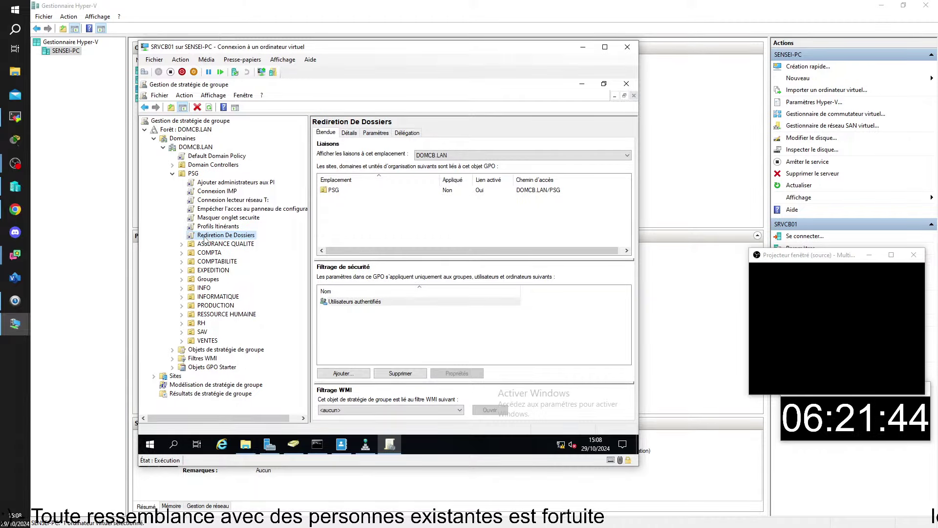
Check the Redirection De Dossiers GPO linked to PSG and its scope, then open File Explorer
left_click(195, 173)
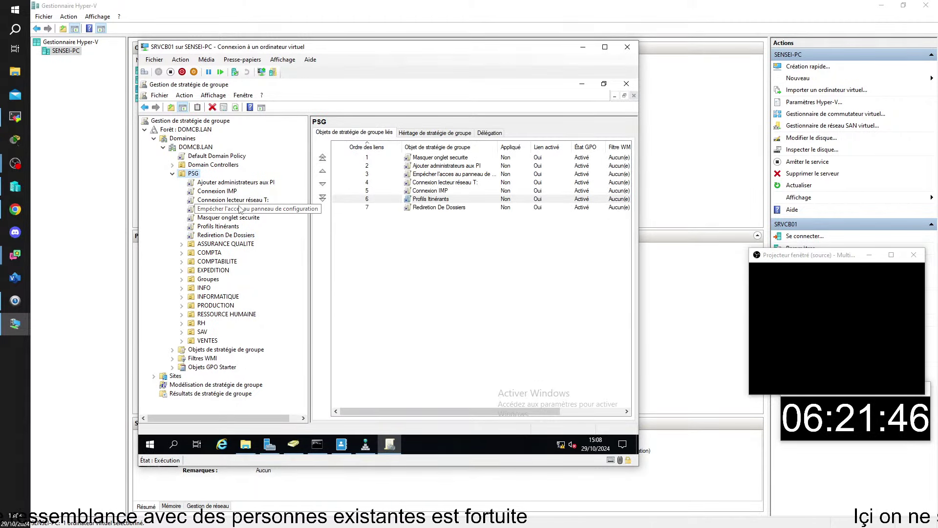
left_click(226, 235)
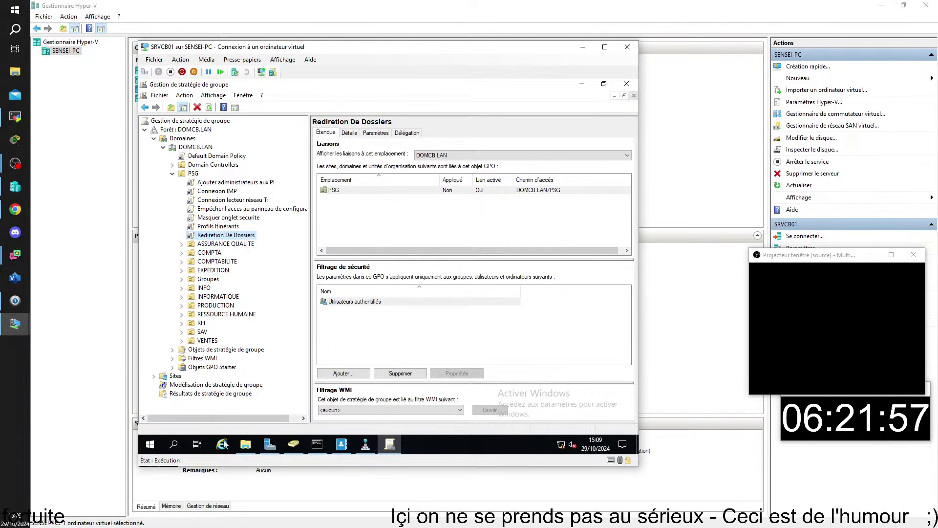
left_click(245, 443)
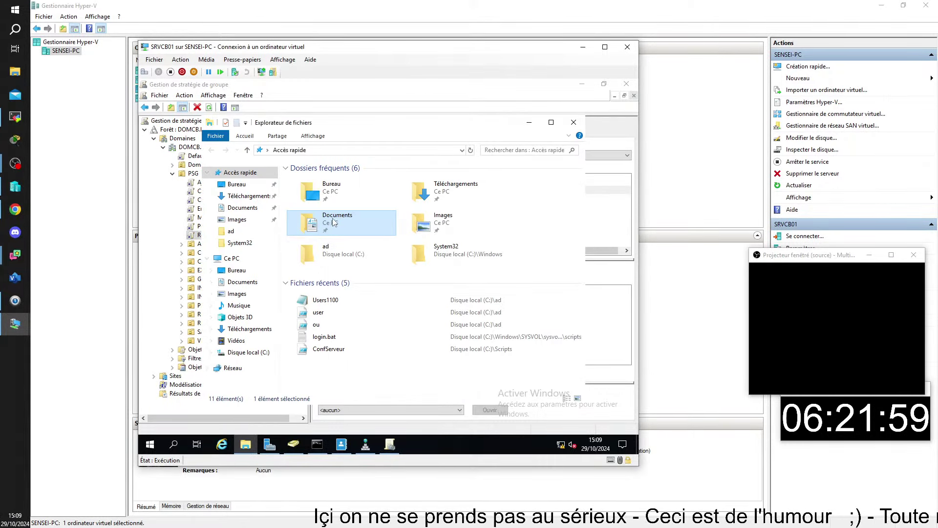
Show the Documents folder's Emplacement tab, still at C:\Users\Administrateur\Documents
right_click(336, 216)
left_click(404, 353)
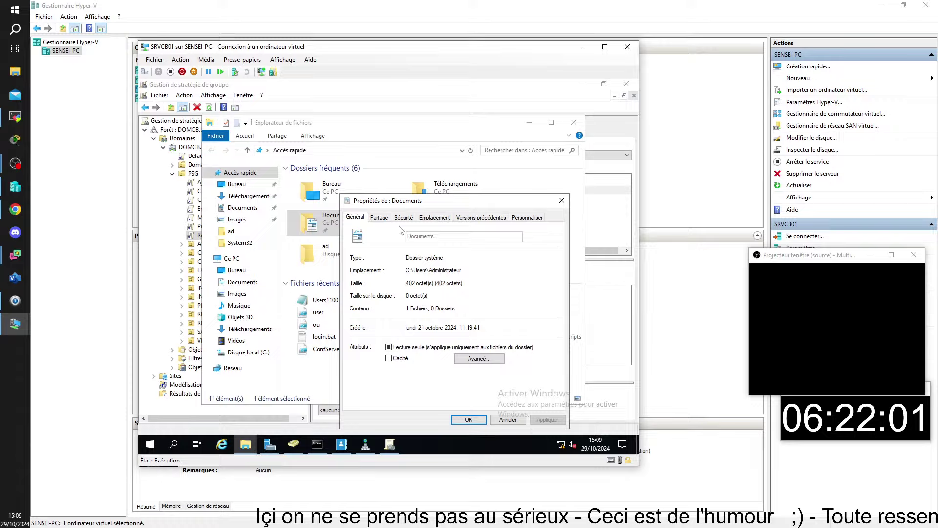
left_click(432, 217)
left_click_drag(442, 200, 412, 143)
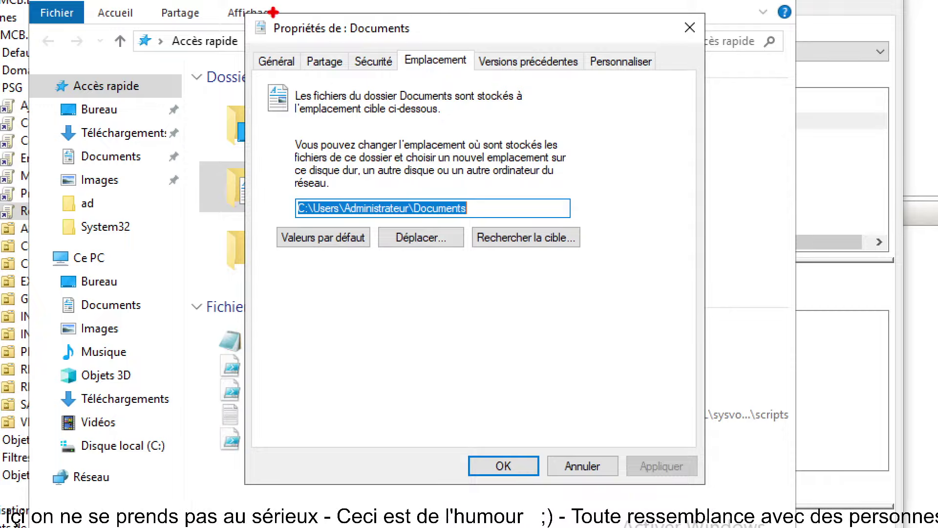
Type the SRVCB02\REDIRECTION\ share path into the Documents location field
mouse_move(262, 8)
left_mouse_down()
mouse_move(320, 38)
mouse_move(446, 38)
left_mouse_up()
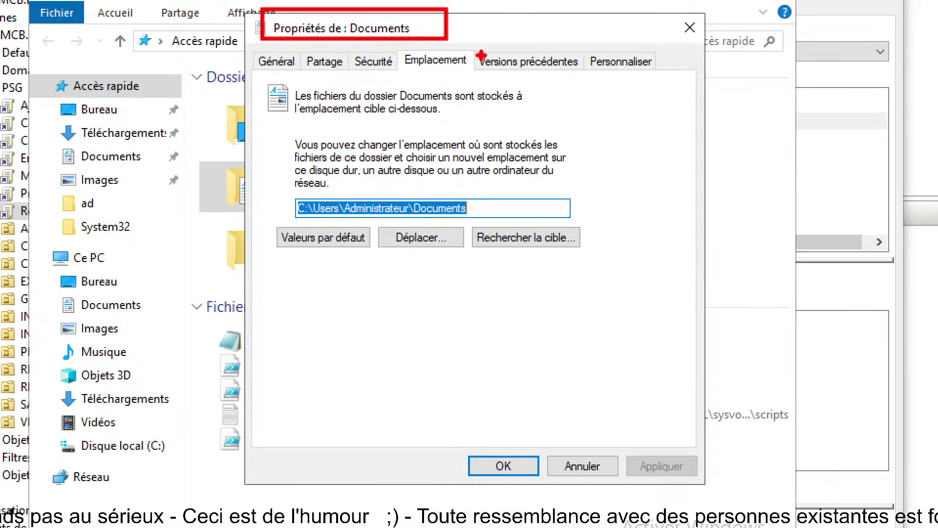
left_click_drag(464, 61, 495, 14)
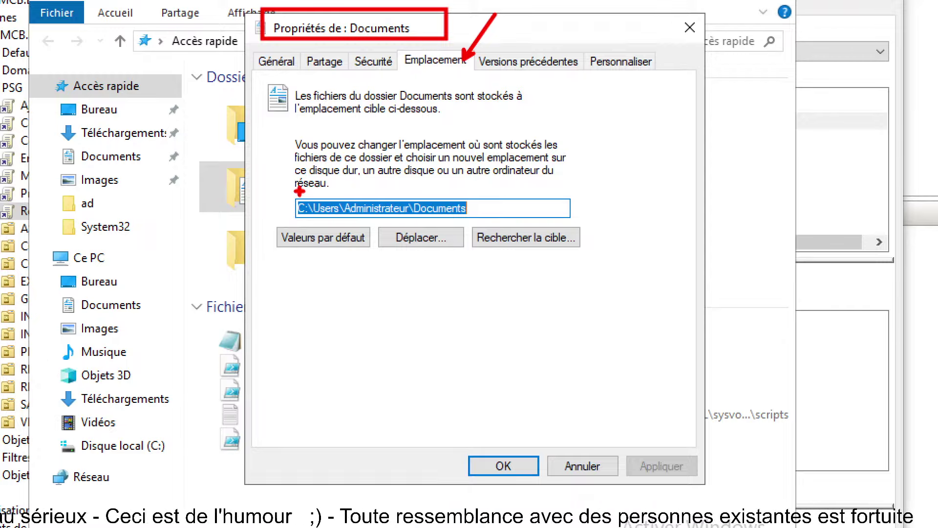
left_click_drag(287, 190, 503, 218)
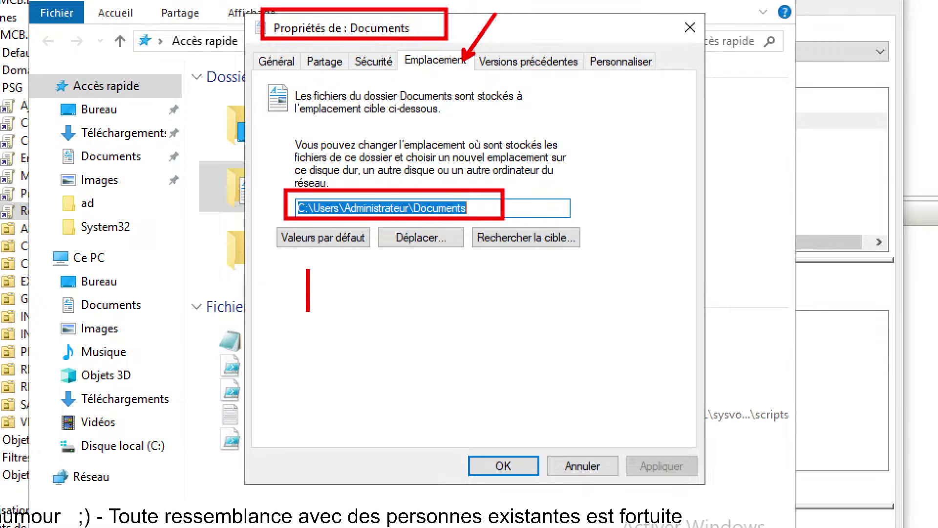
left_click_drag(292, 278, 317, 279)
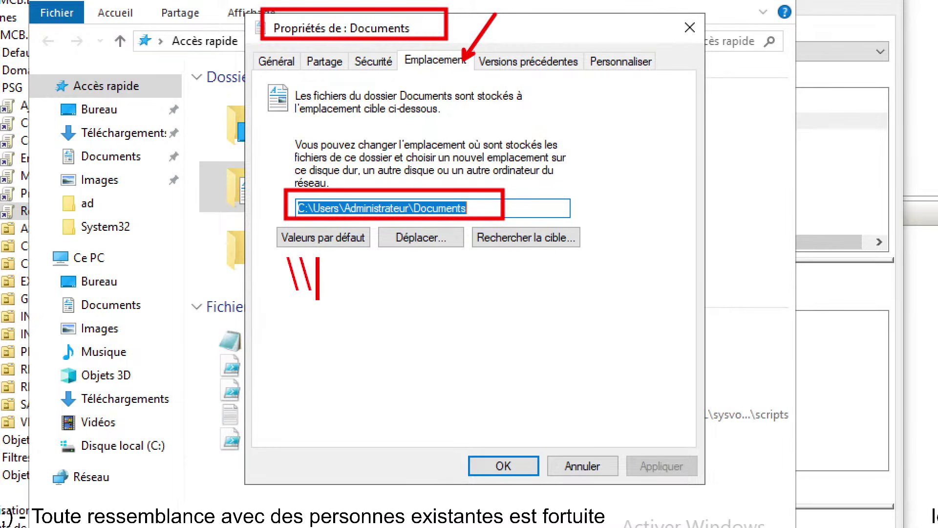
type("SRVCB02")
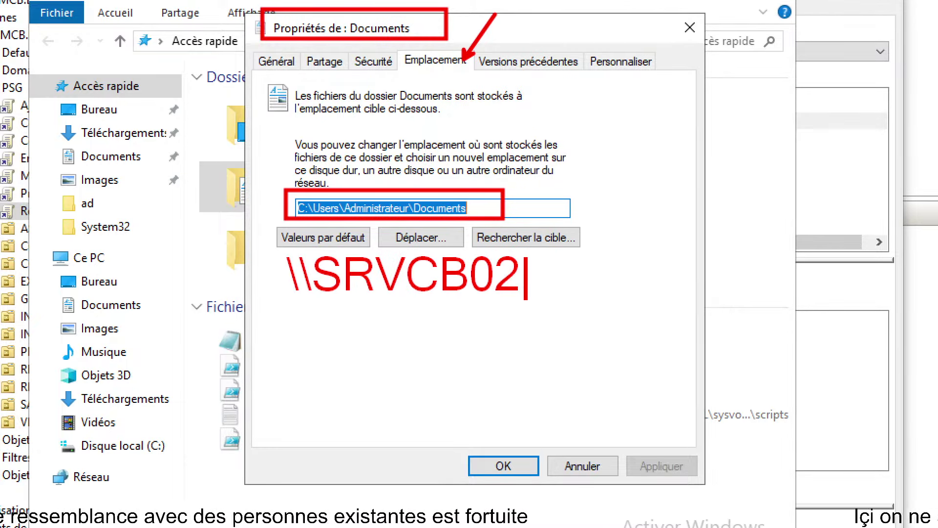
type("\\")
type("R")
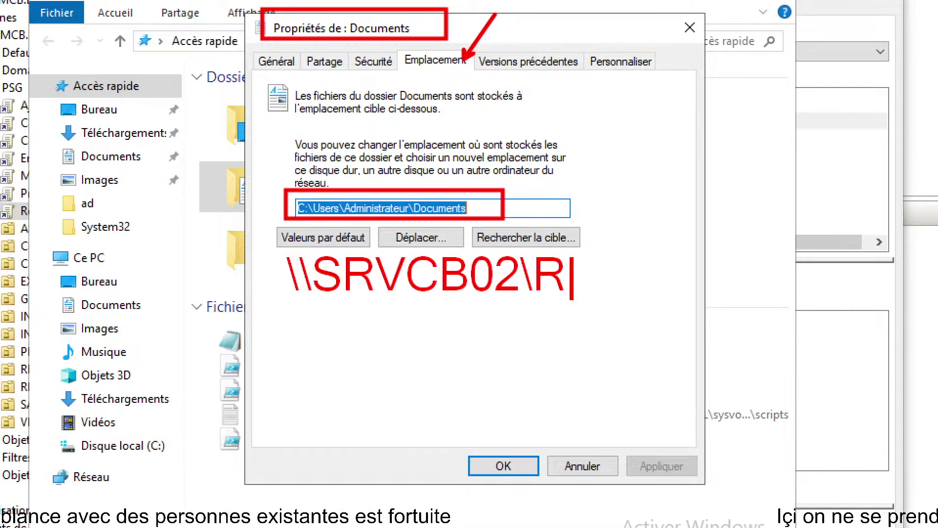
type("EDIRRECTION")
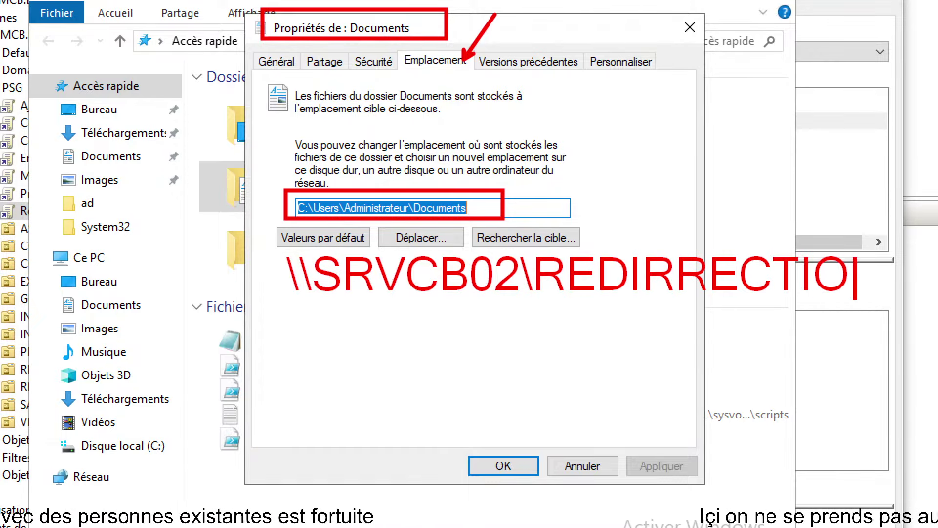
key("BackSpace")
key("BackSpace")
key("BackSpace")
key("BackSpace")
key("BackSpace")
key("BackSpace")
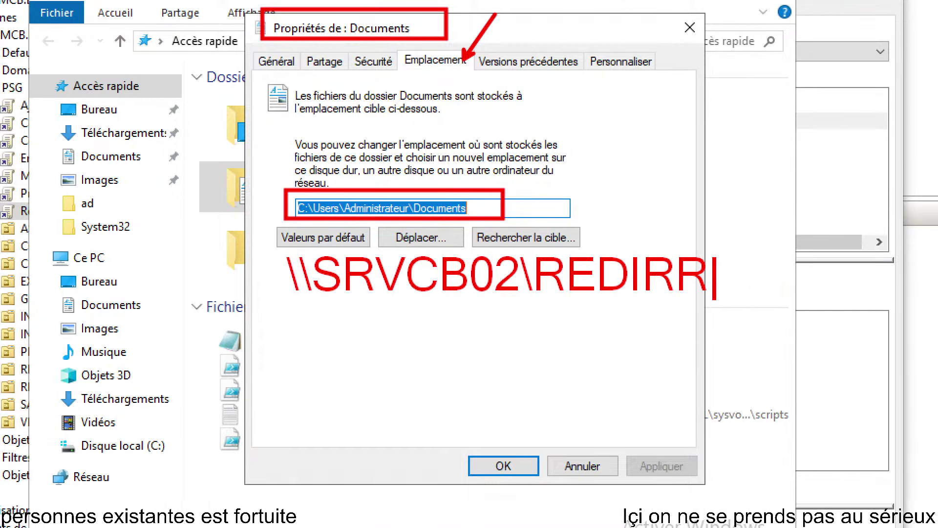
key("BackSpace")
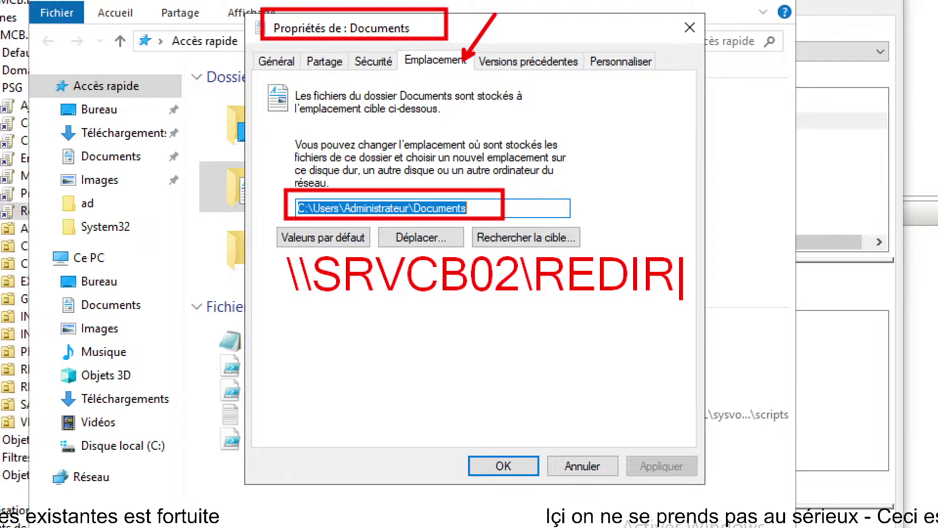
type("ECTION")
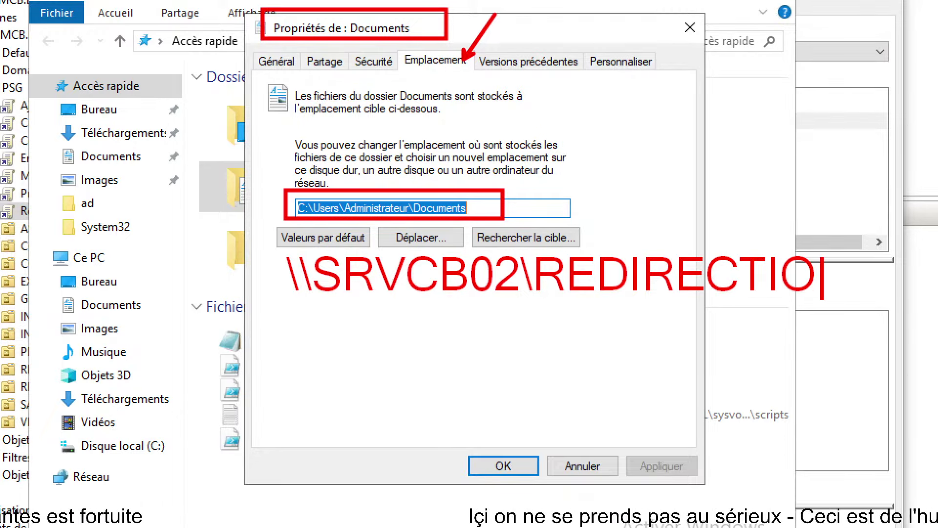
type("\\")
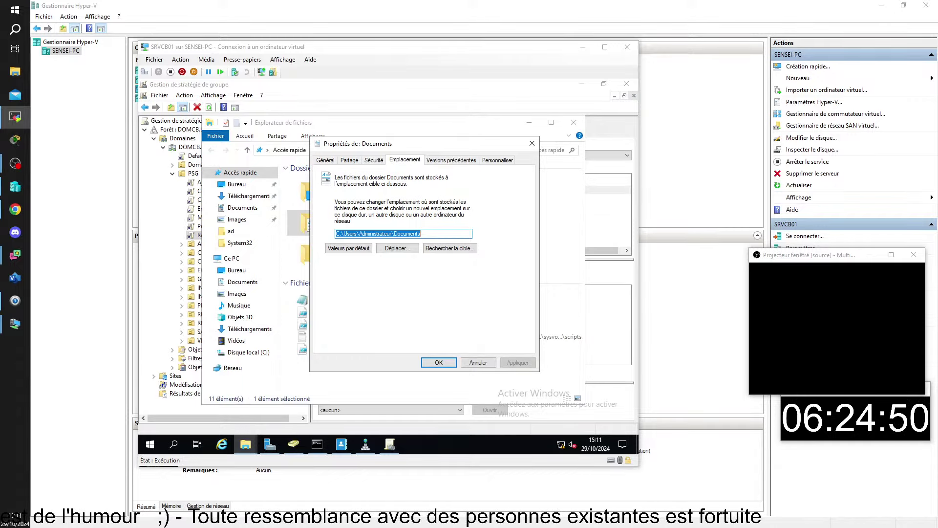
Run gpupdate on CLIMT01; both policies update and Folder Redirection waits for the next logon
key("alt+Tab")
type("e")
key("Return")
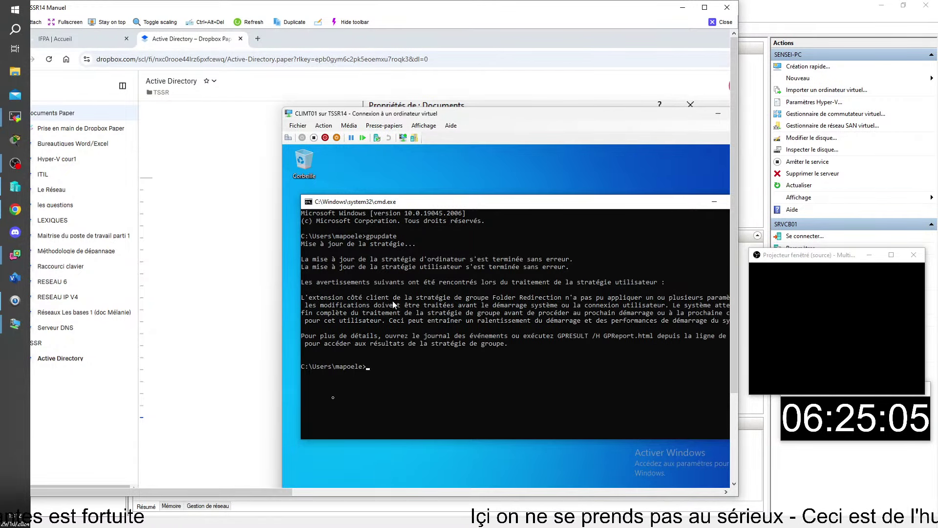
scroll(423, 287, "right", 5)
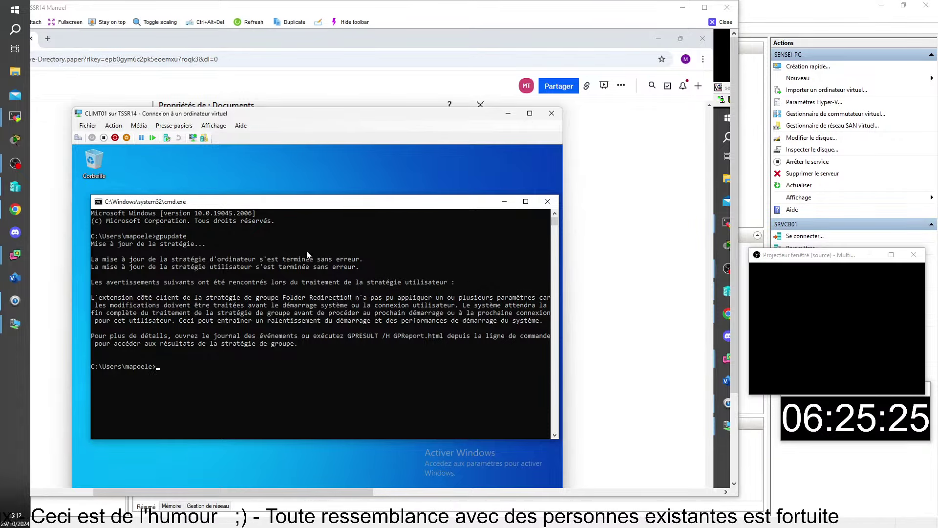
mouse_move(403, 520)
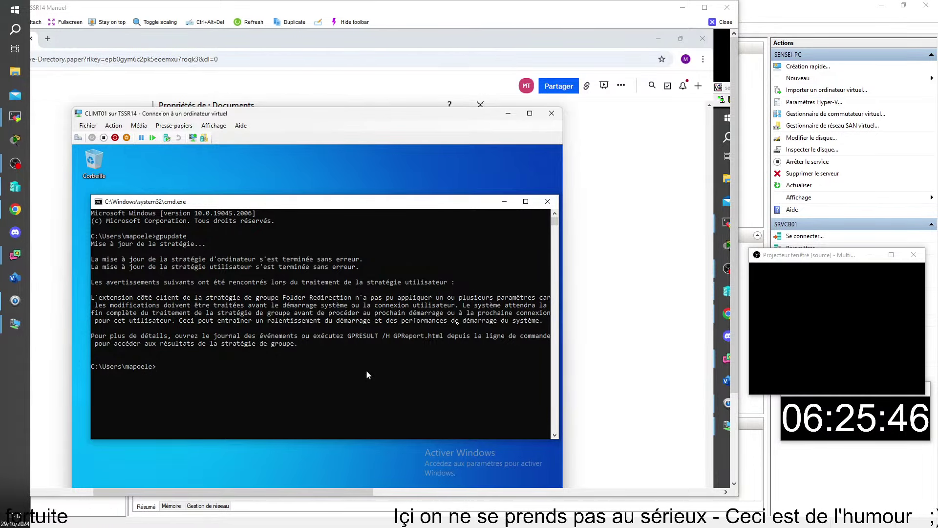
Sign out of CLIMT01 with Se déconnecter, then log back on with the account password
key("super")
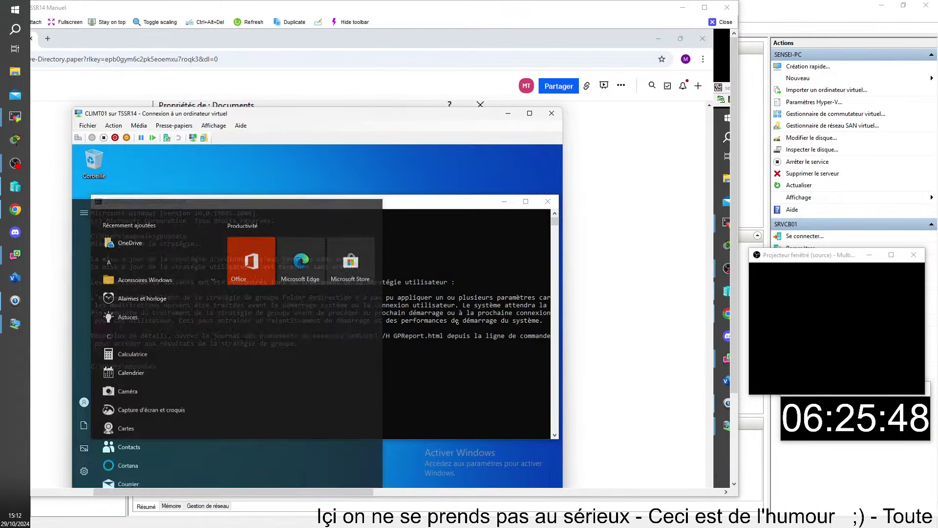
left_click(84, 391)
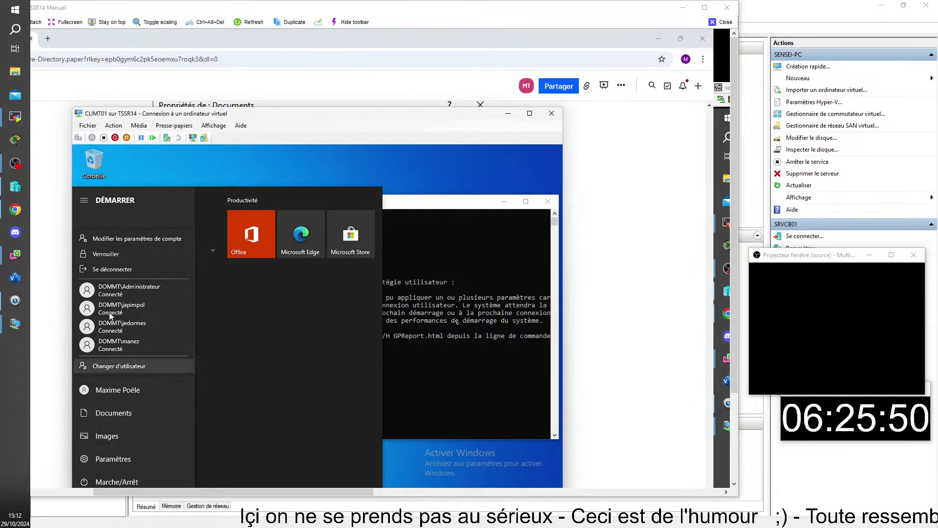
left_click(109, 268)
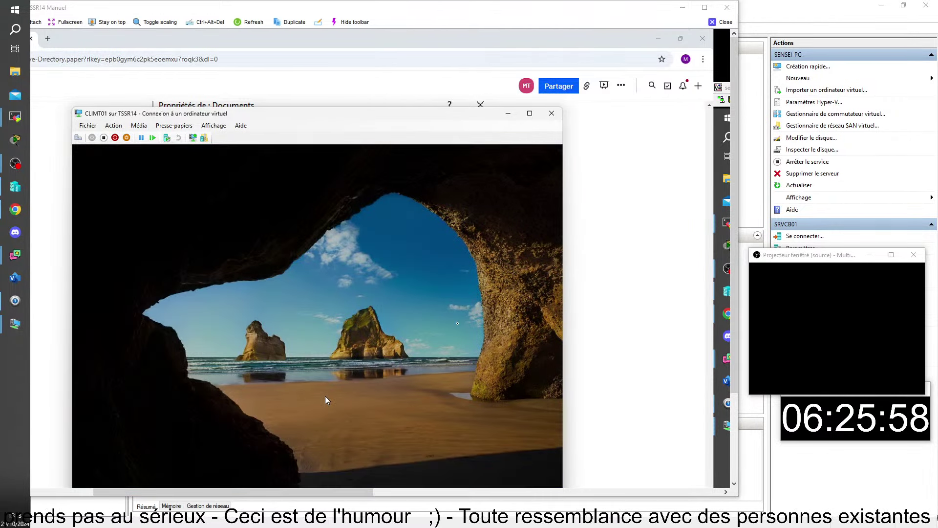
left_click(325, 396)
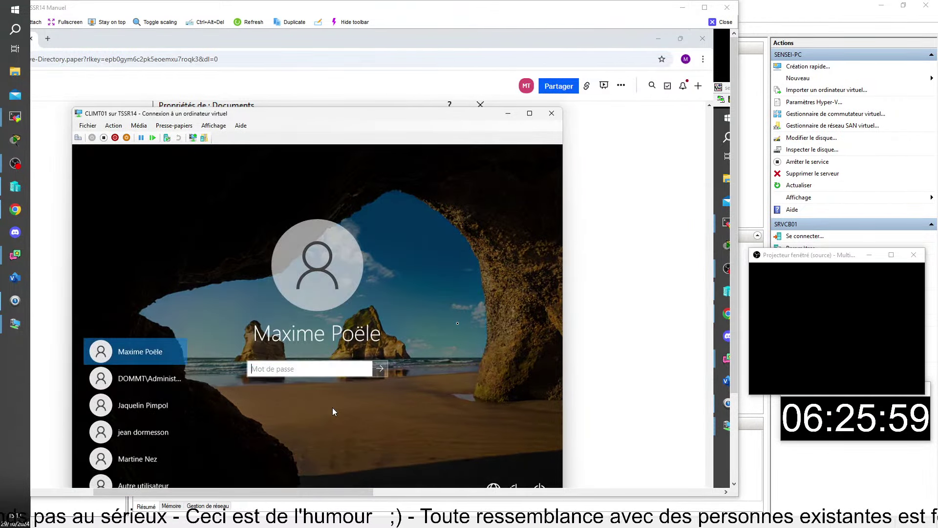
type("•••••••")
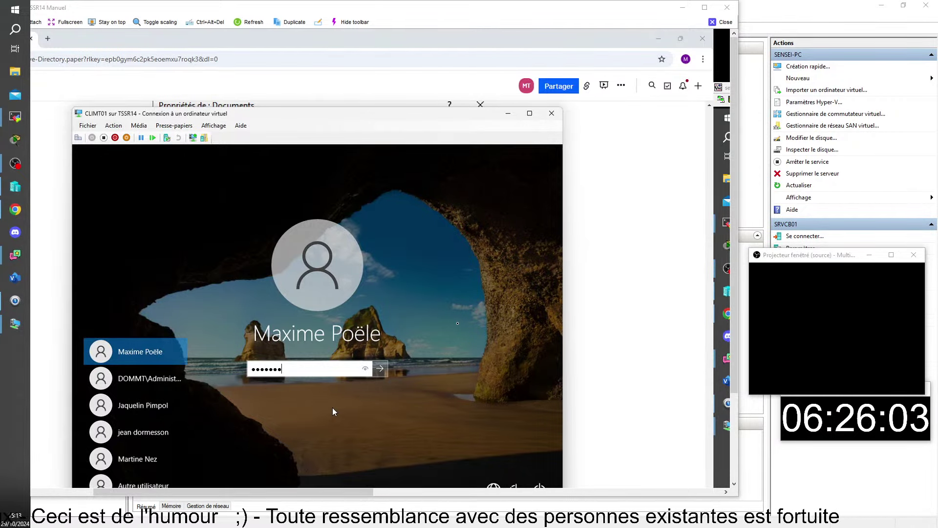
key("Left")
key("Left")
key("Return")
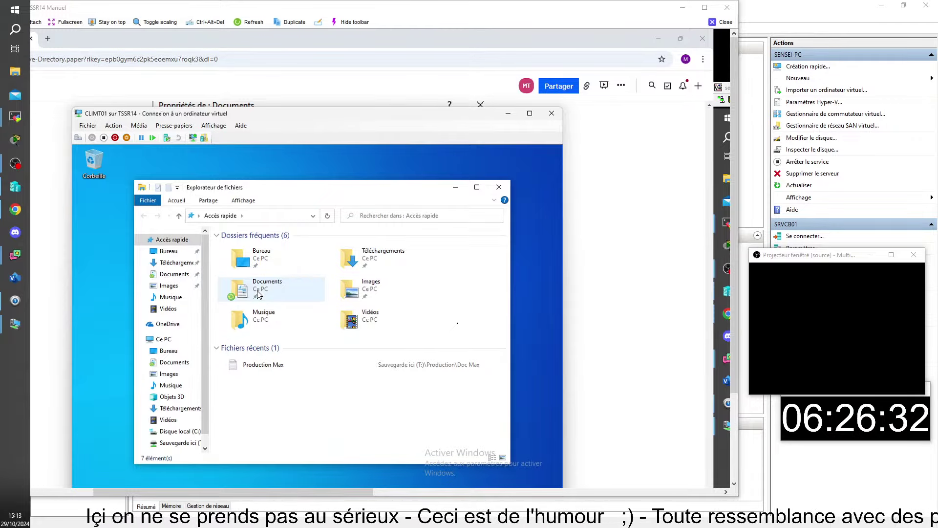
right_click(252, 290)
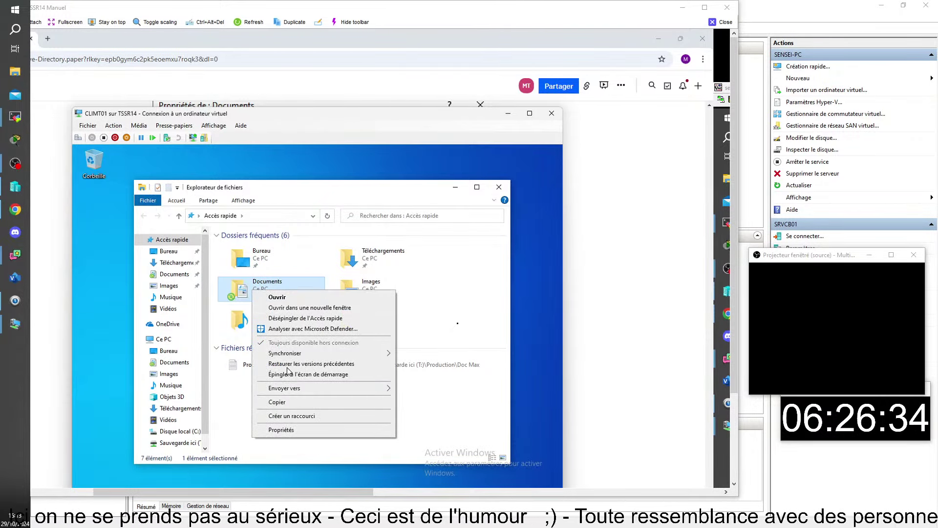
left_click(296, 432)
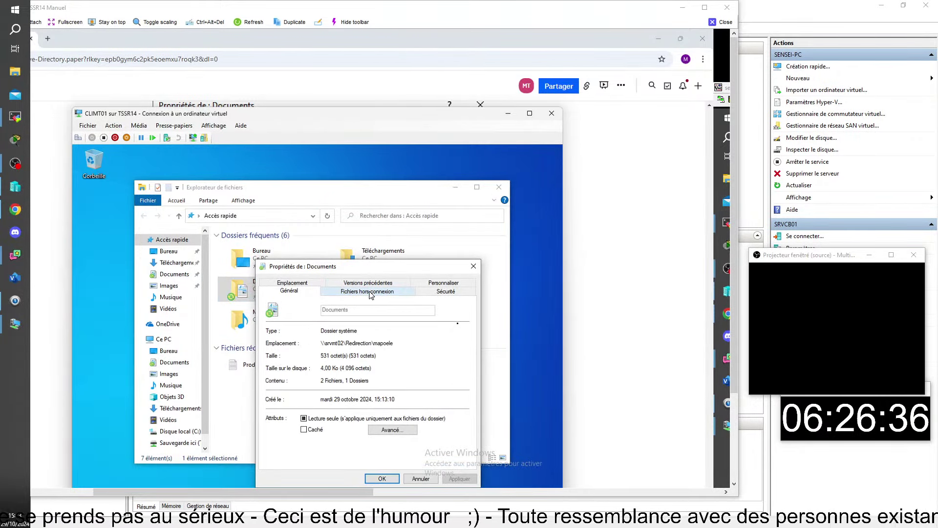
left_click(306, 284)
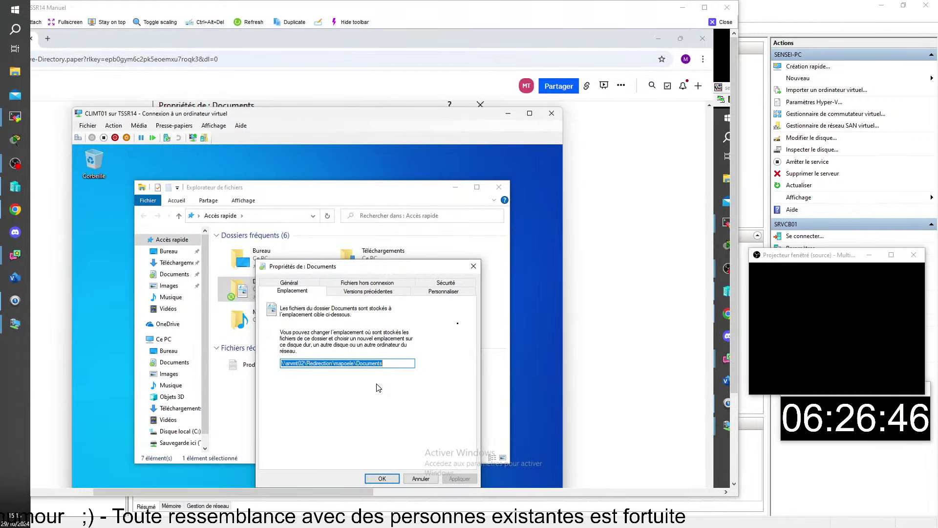
left_click_drag(396, 270, 451, 225)
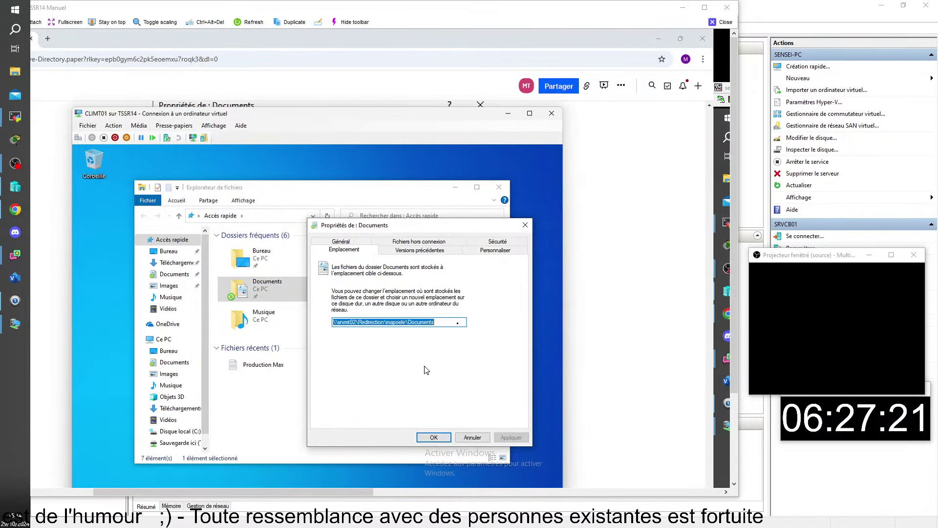
left_click(433, 436)
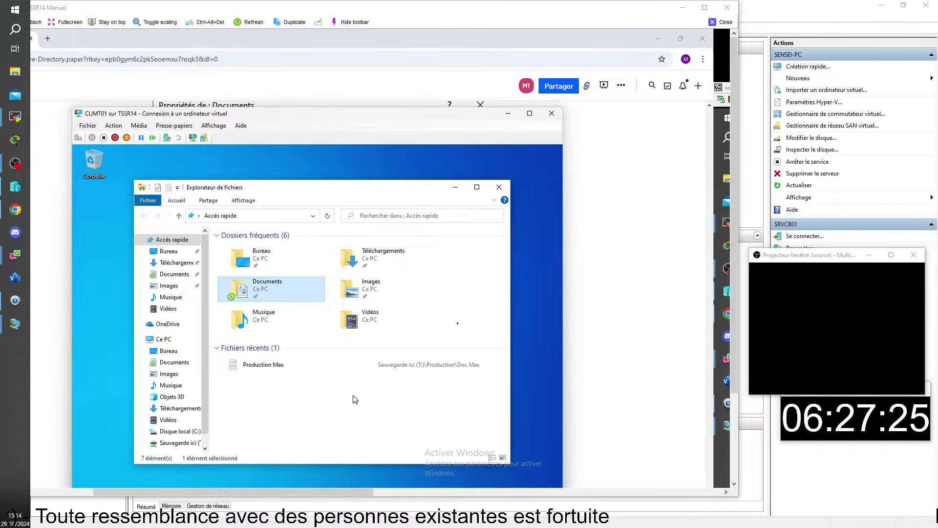
Check the signed-in account options from the Start menu, then dismiss the menu
key("super")
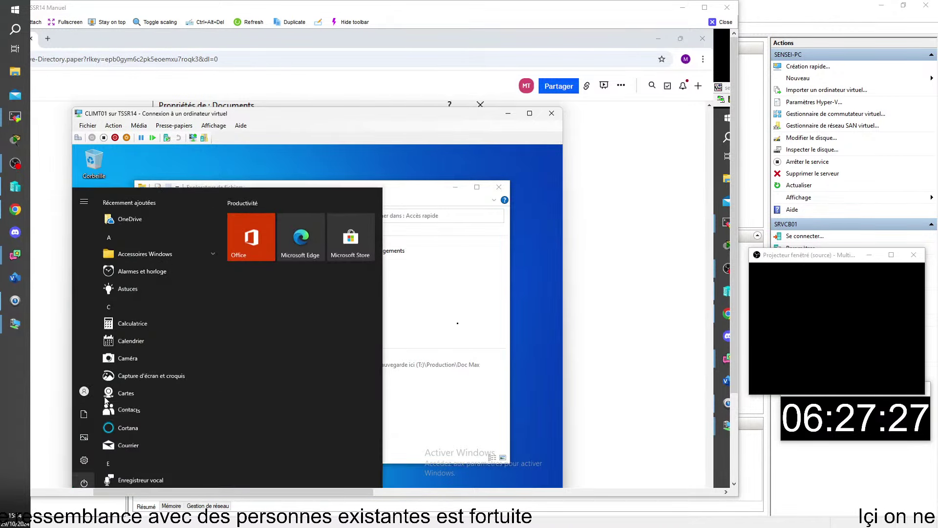
left_click(81, 392)
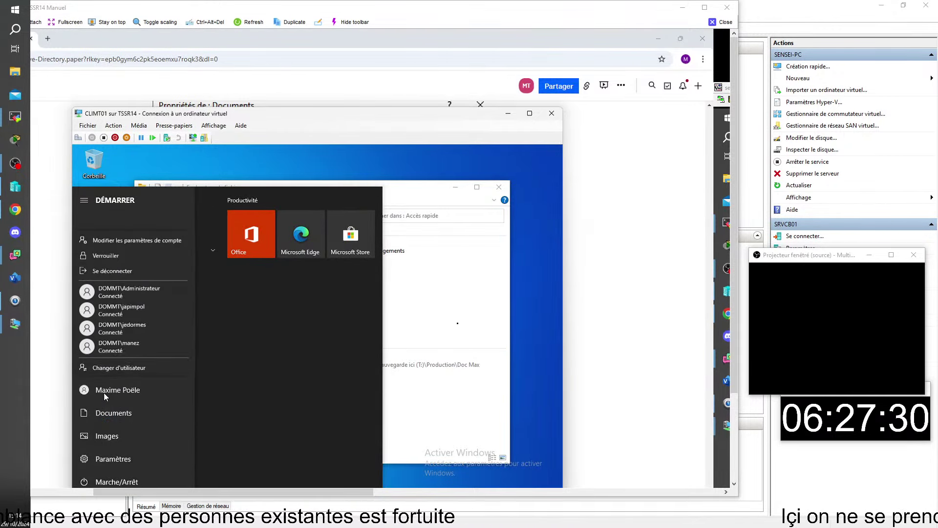
key("Escape")
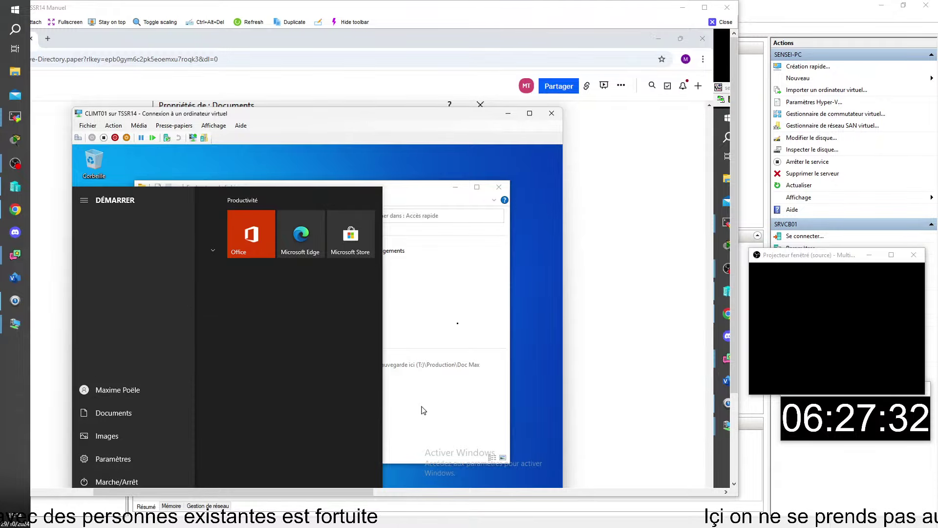
left_click(423, 411)
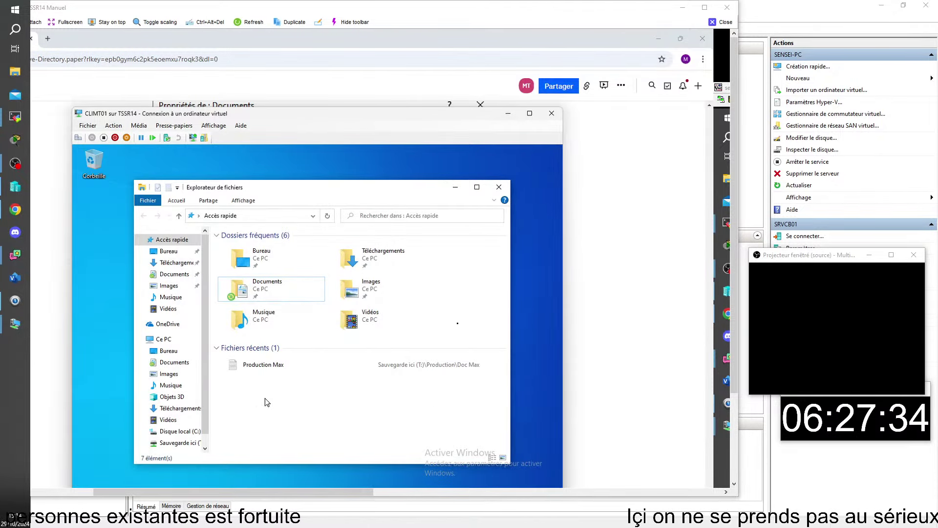
Create a new text document named 'a frire' in the redirected Documents folder
double_click(258, 293)
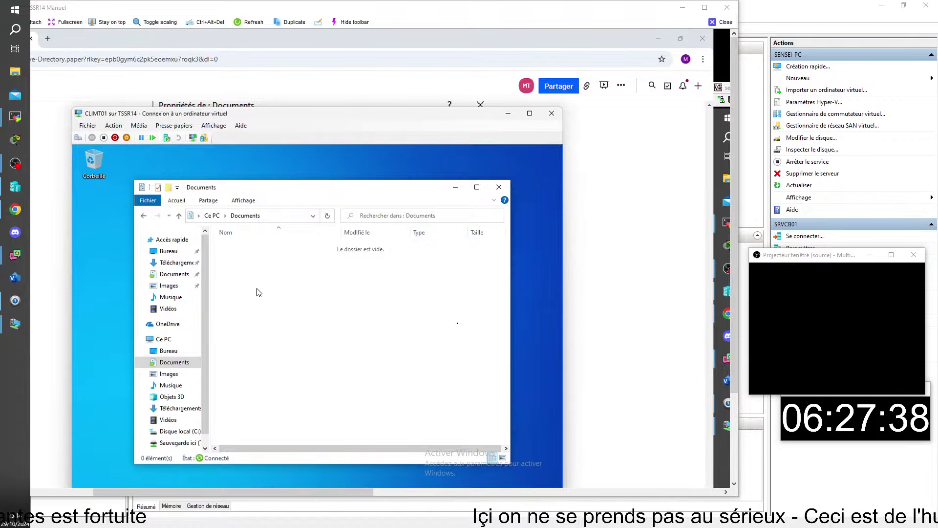
right_click(257, 288)
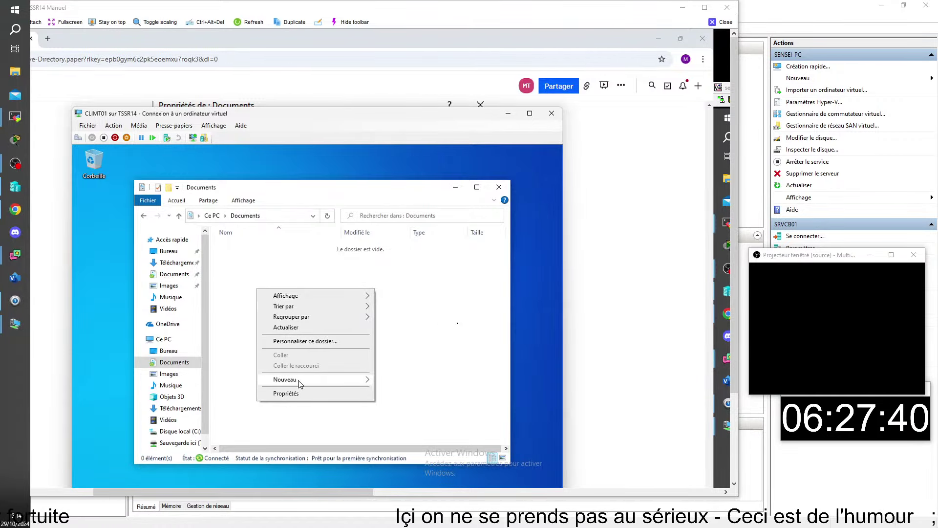
mouse_move(299, 381)
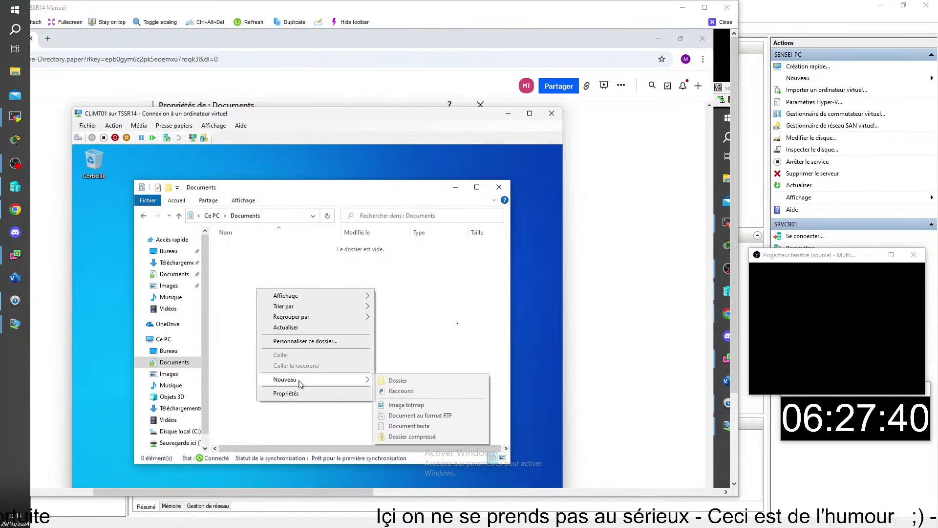
left_click(408, 425)
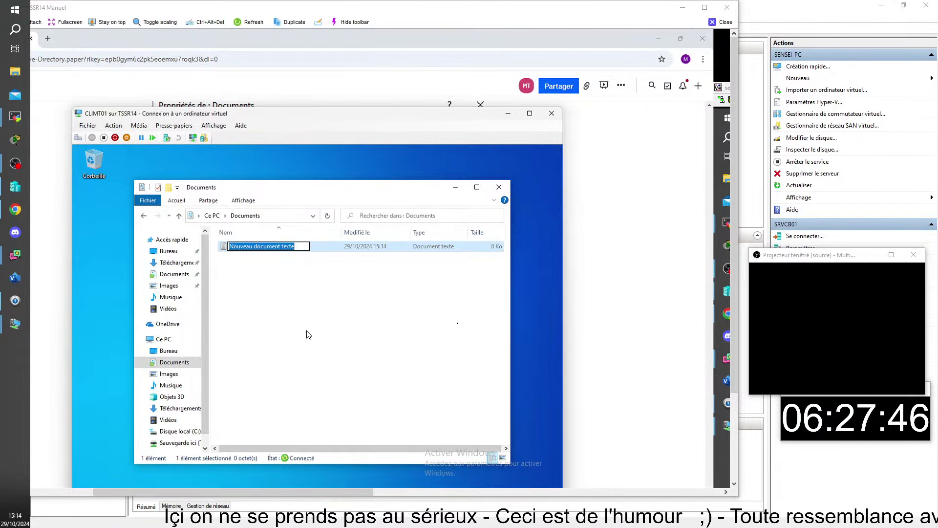
type("a frire")
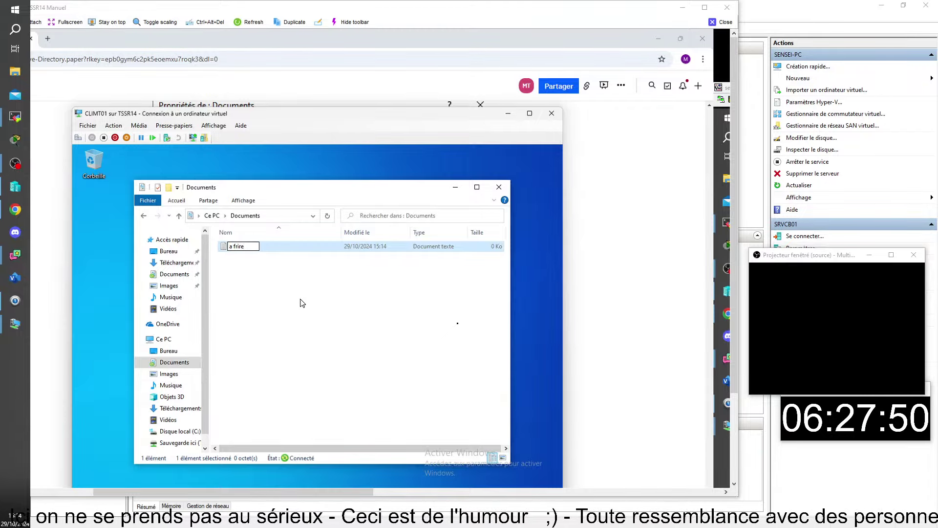
key("Return")
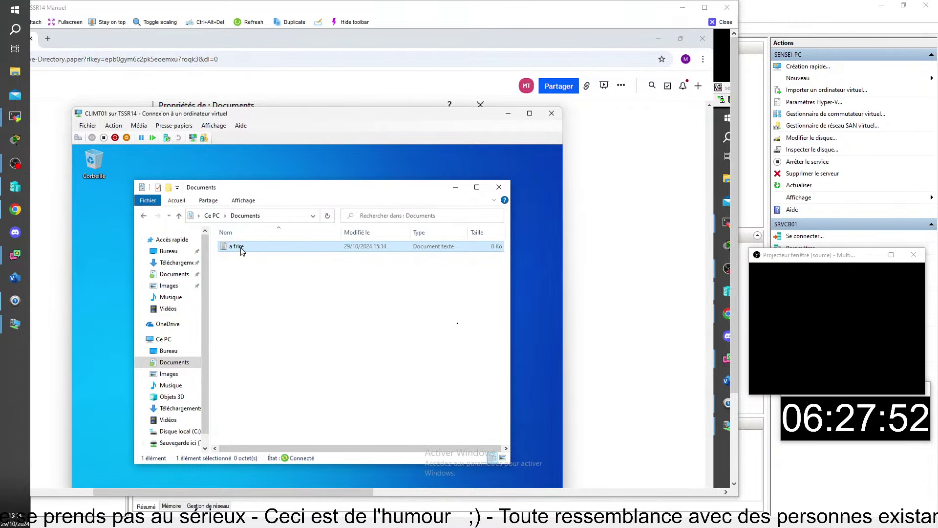
Type three lines of sample text into 'a frire', save it, and close Notepad
double_click(244, 246)
type("kiejvfldjkdvnsp*ùdovbbq,e v,z")
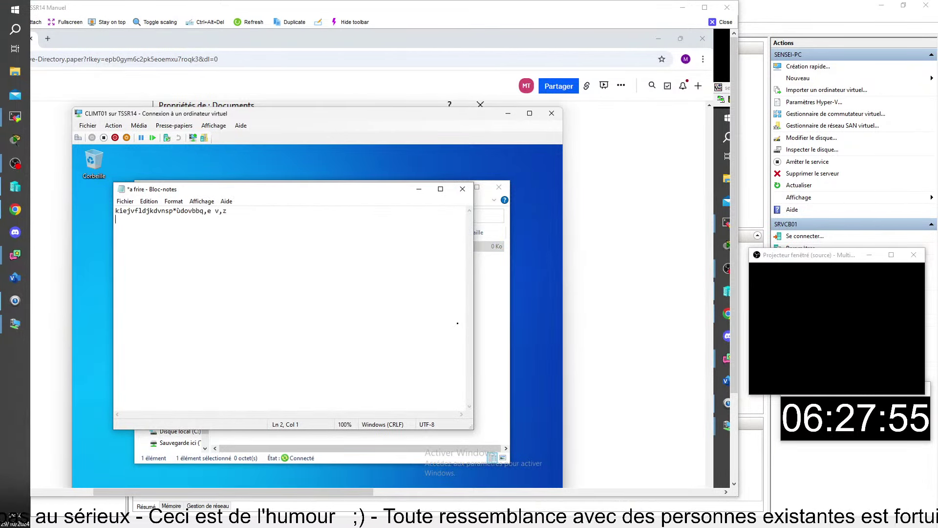
key("Return")
type("qMlvnsd!lkvnMDSOb D%V SmQ")
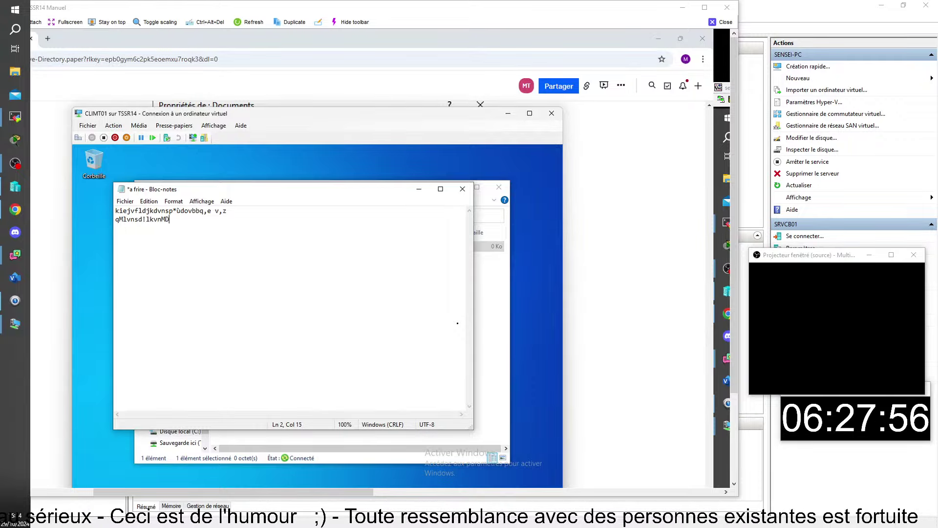
key("Return")
type("Ml?QDV./ VmlDE?N Vze*")
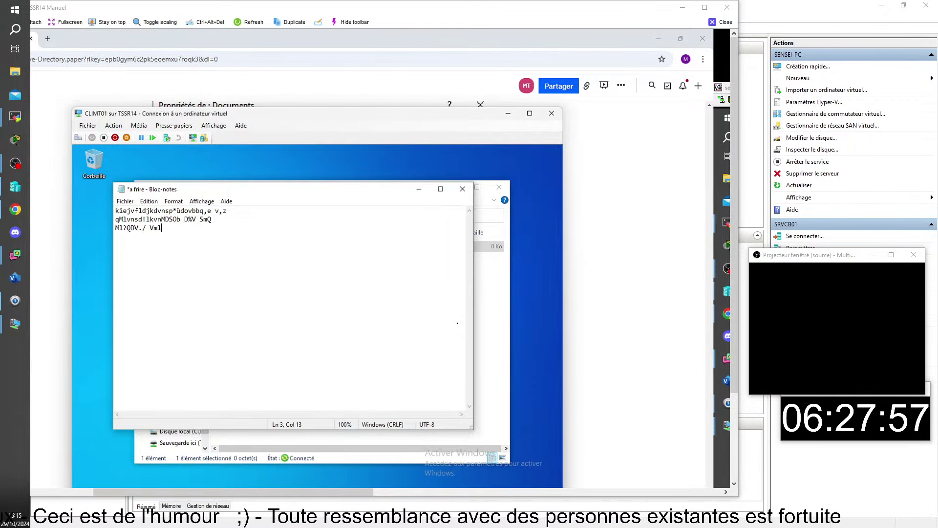
left_click(124, 201)
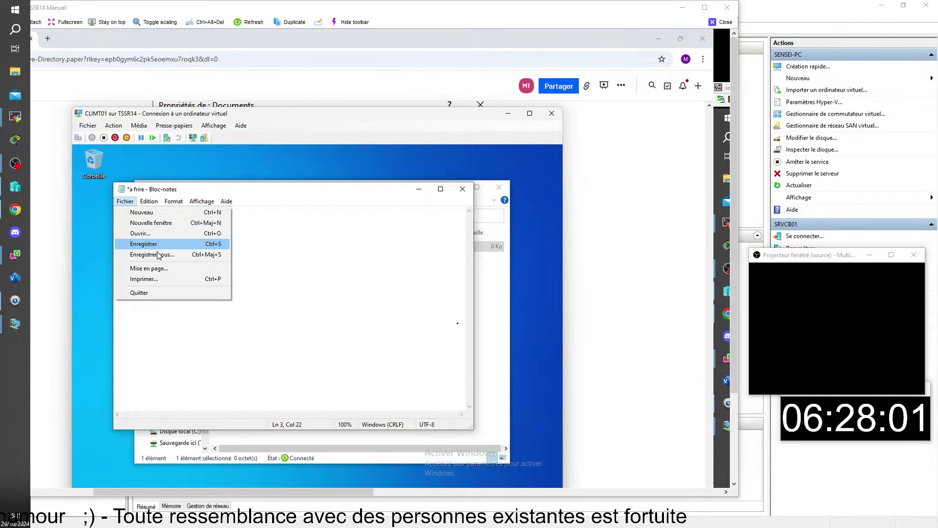
left_click(158, 243)
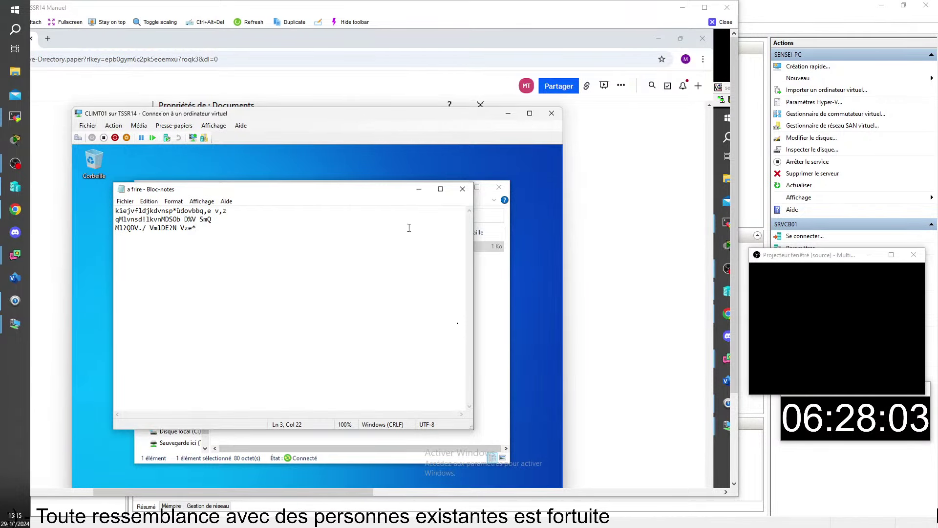
left_click(462, 188)
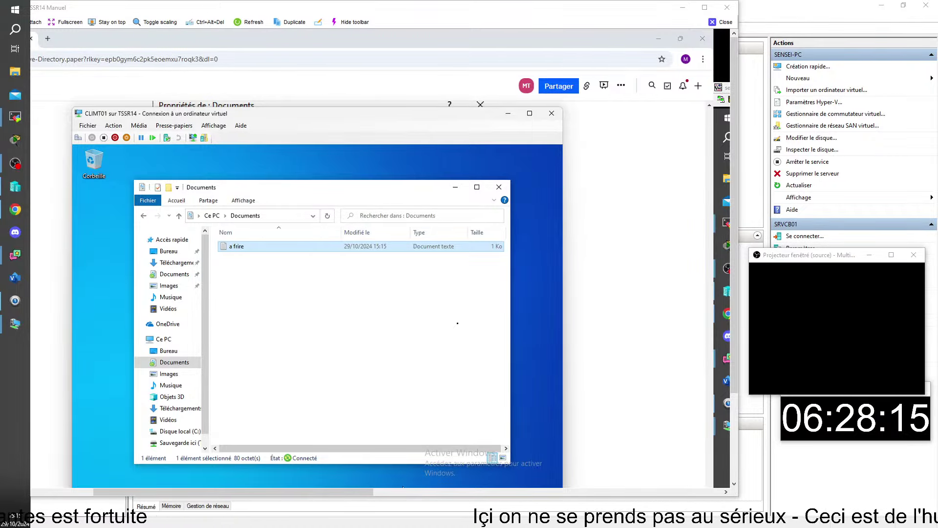
Switch to CLIMT02 and sign in with the domain user's name and password
mouse_move(403, 487)
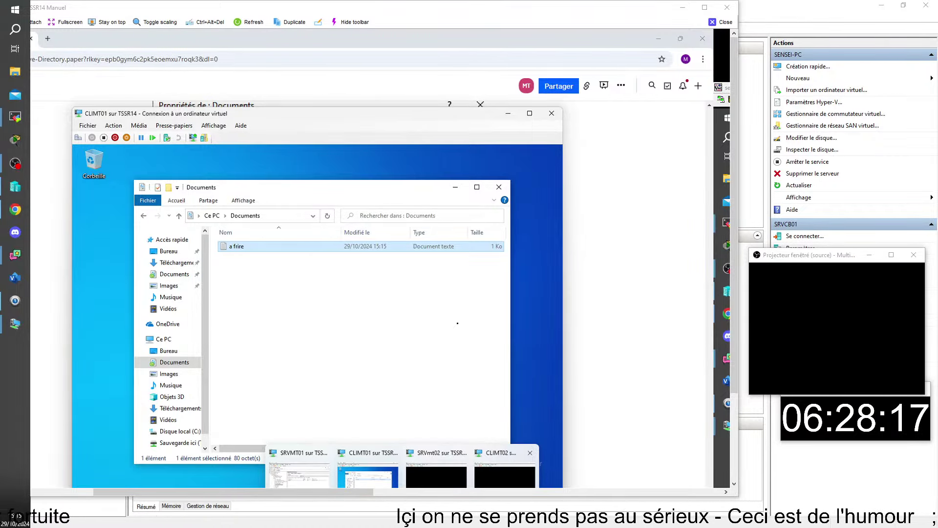
mouse_move(486, 467)
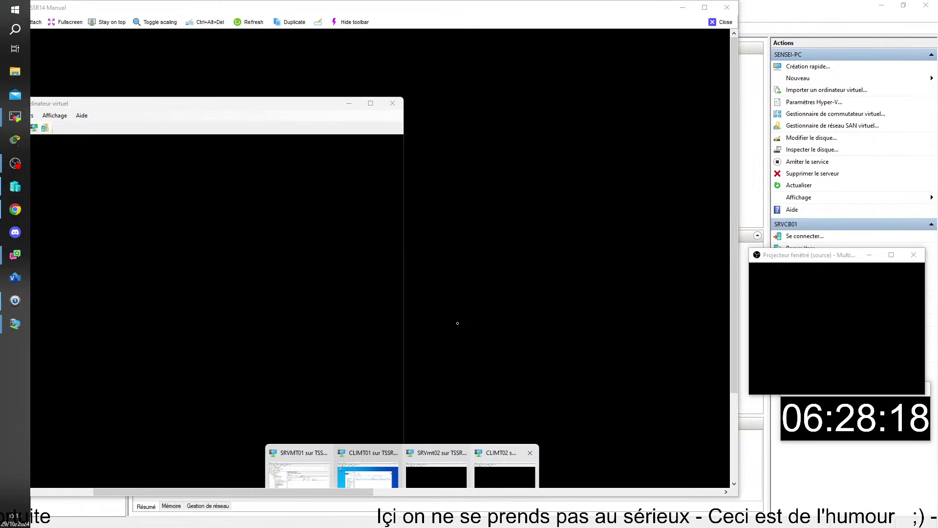
left_click(505, 476)
left_click(214, 370)
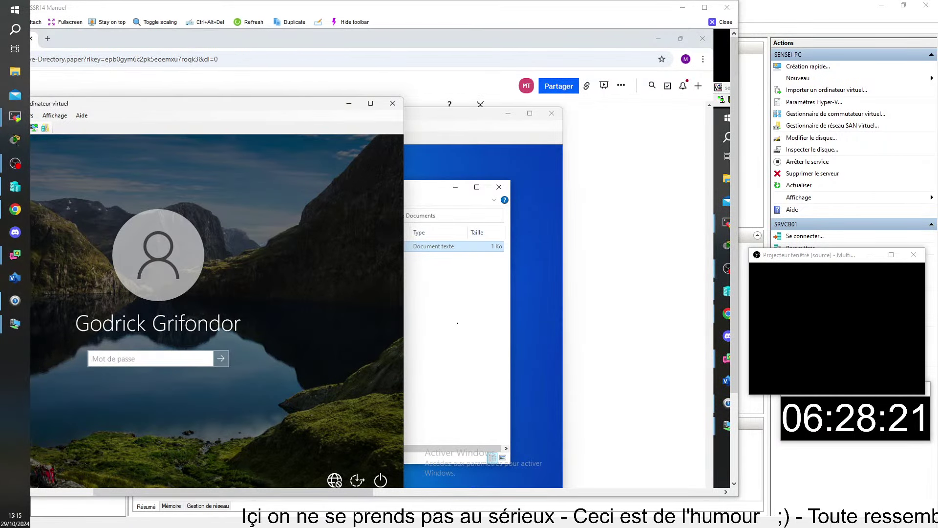
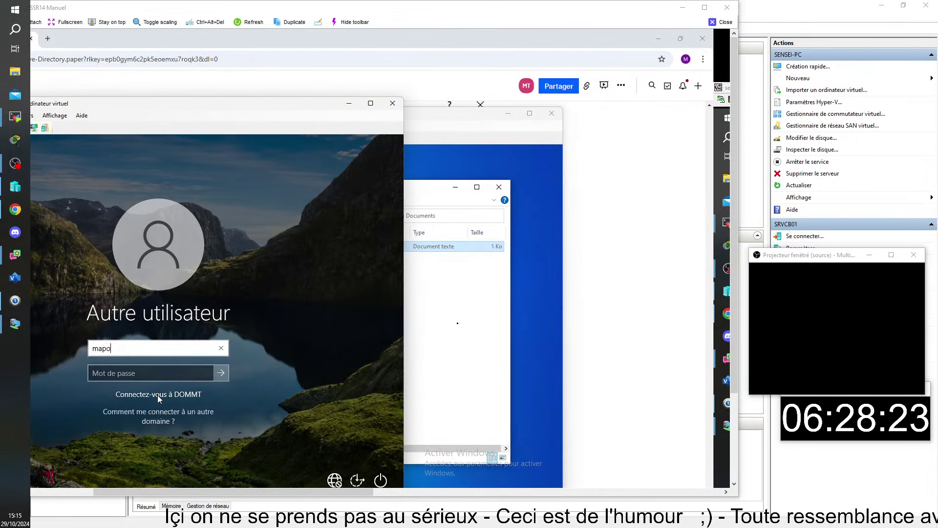
key("Tab")
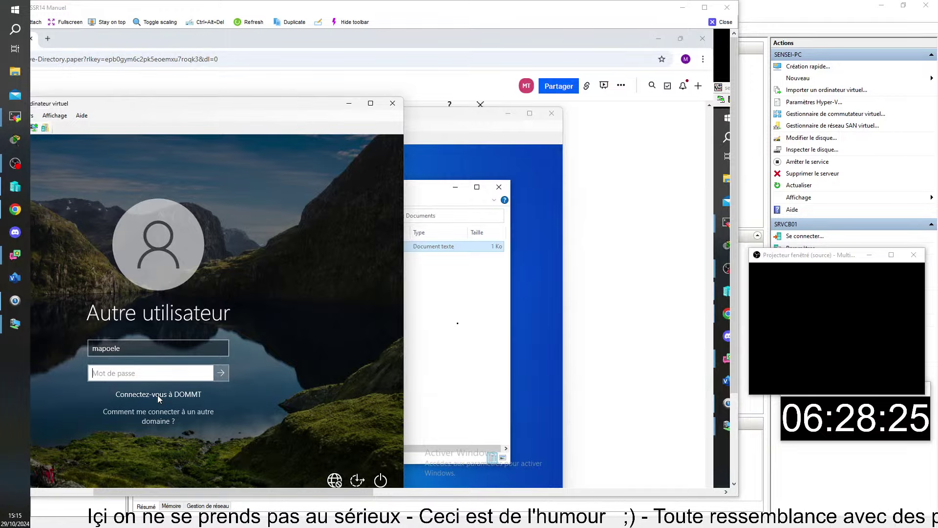
type("*******")
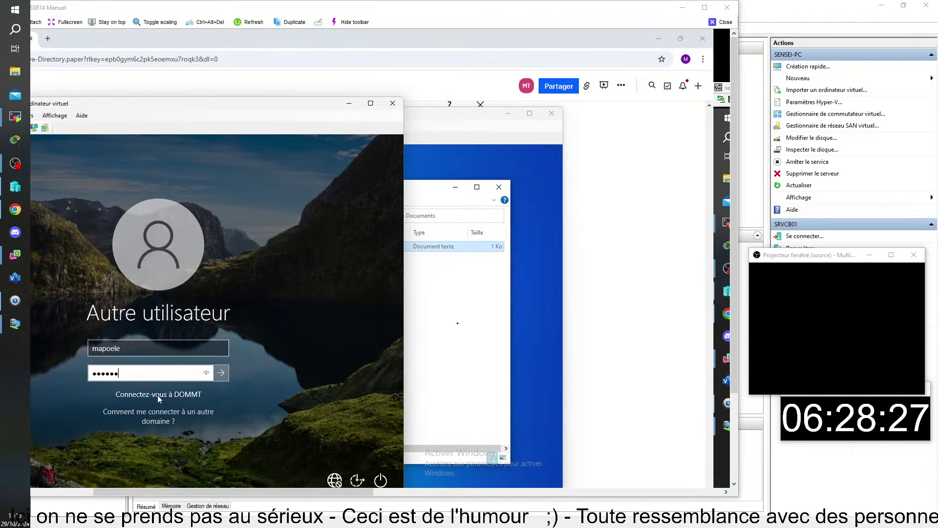
key("Return")
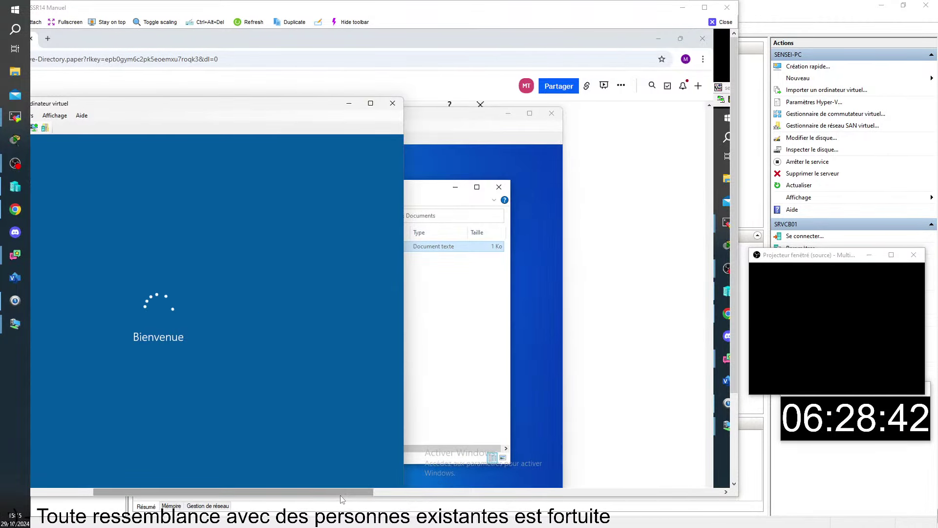
Bring CLIMT02's desktop into view and open File Explorer with Win+E, then close it
left_click_drag(341, 496, 277, 502)
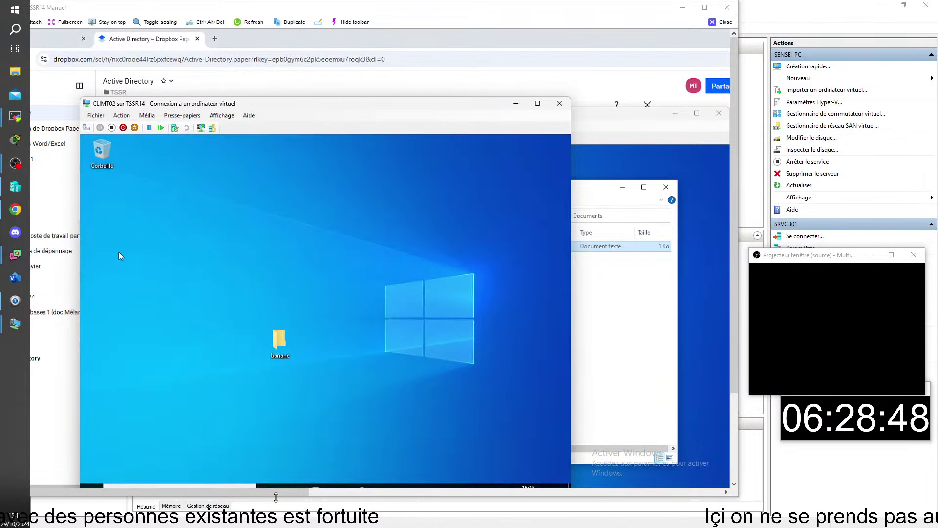
key("super+e")
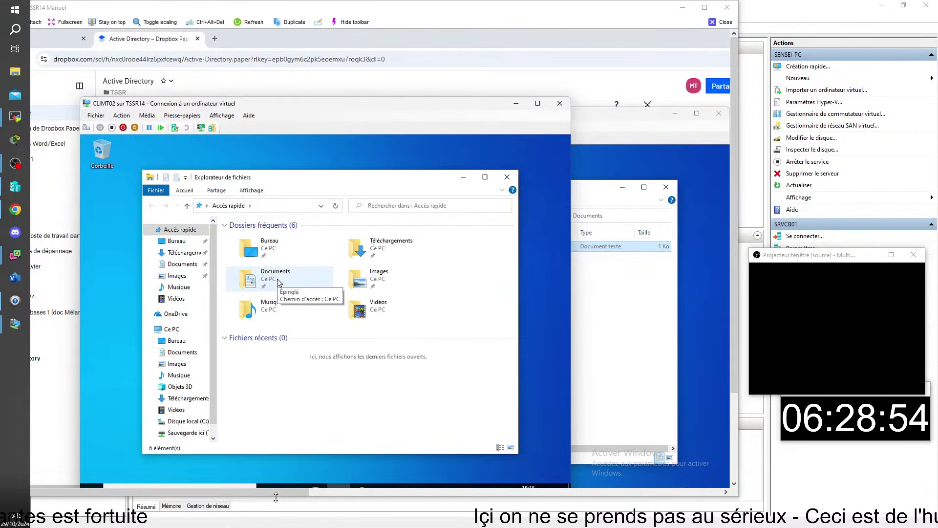
left_click(506, 177)
Sign out of CLIMT02 with Se déconnecter, log back on with the password, and open File Explorer
left_click(91, 486)
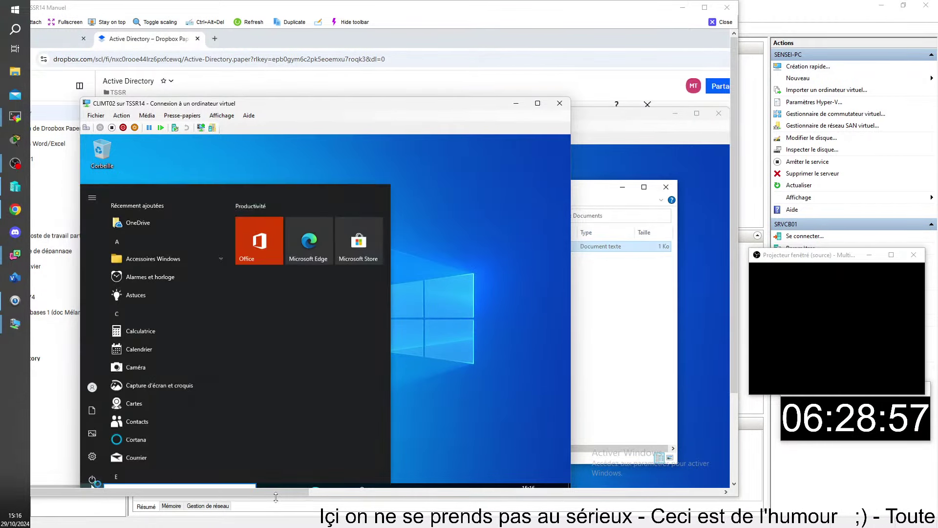
left_click(96, 382)
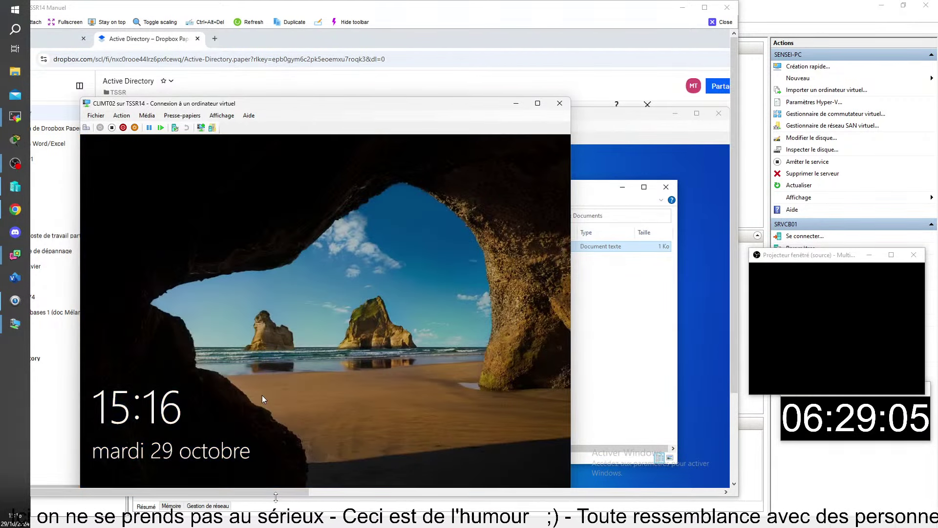
left_click(262, 395)
left_click(307, 359)
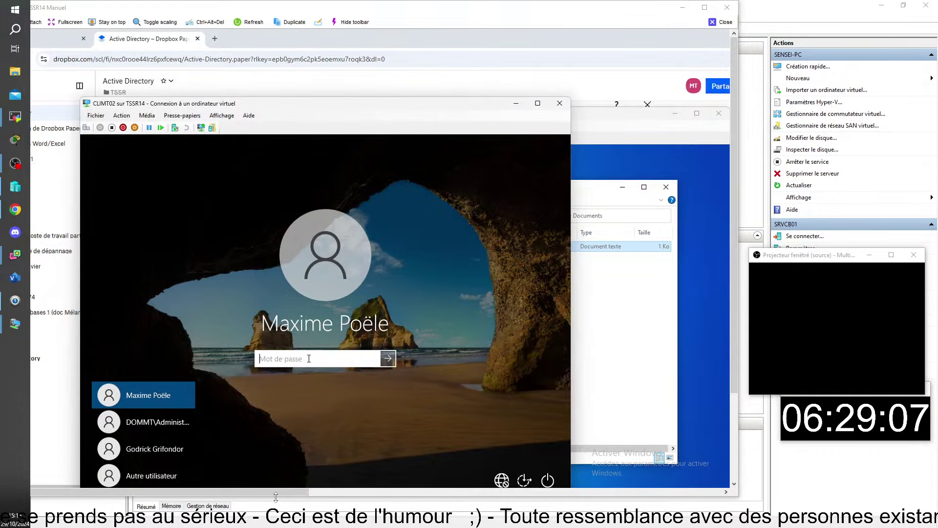
type("a****")
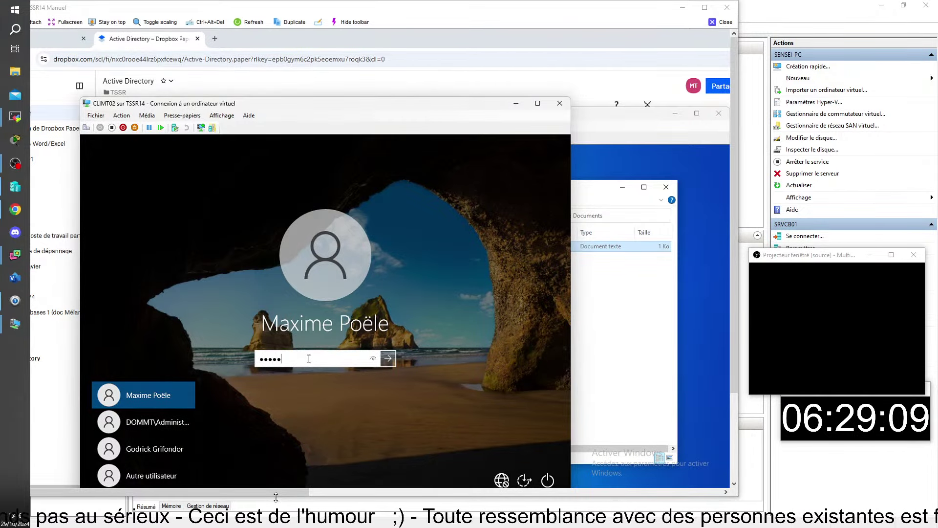
type("***")
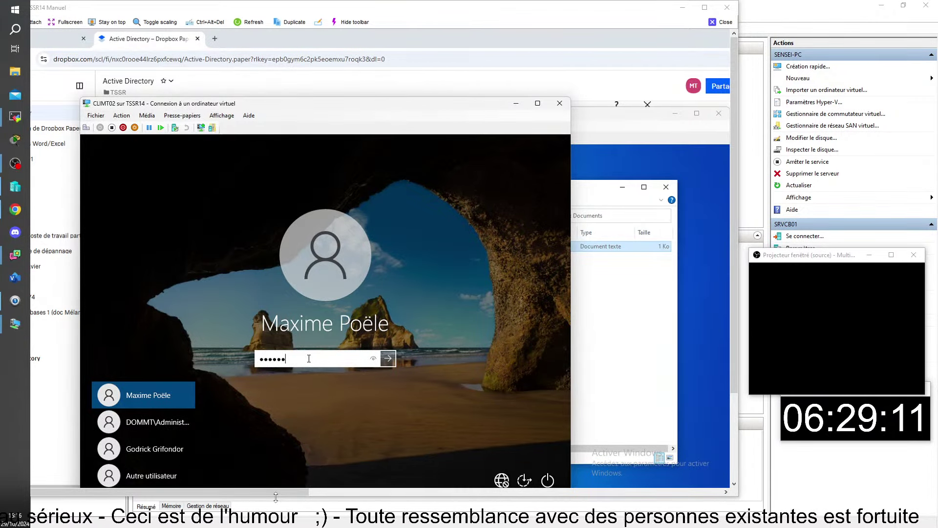
key("Return")
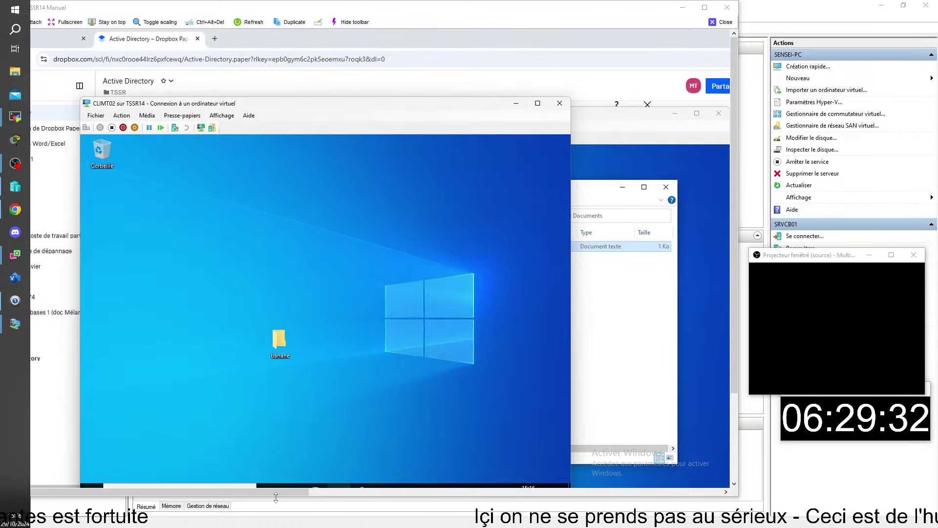
key("super+e")
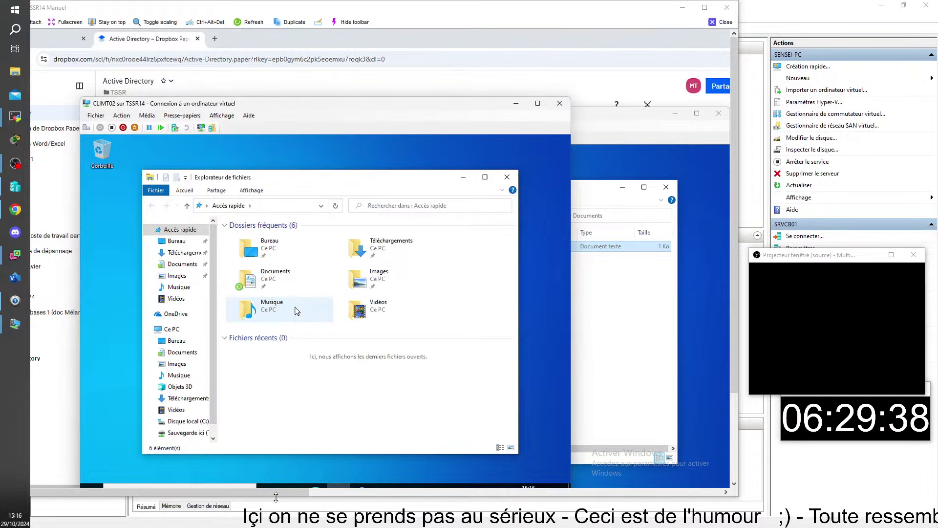
Open 'a frire' from CLIMT02's redirected Documents folder
double_click(264, 285)
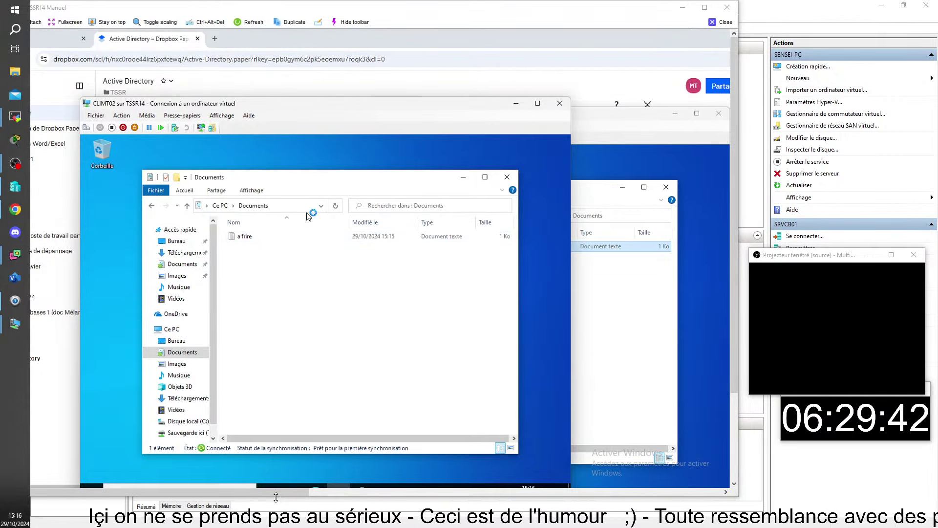
left_click_drag(326, 109, 276, 116)
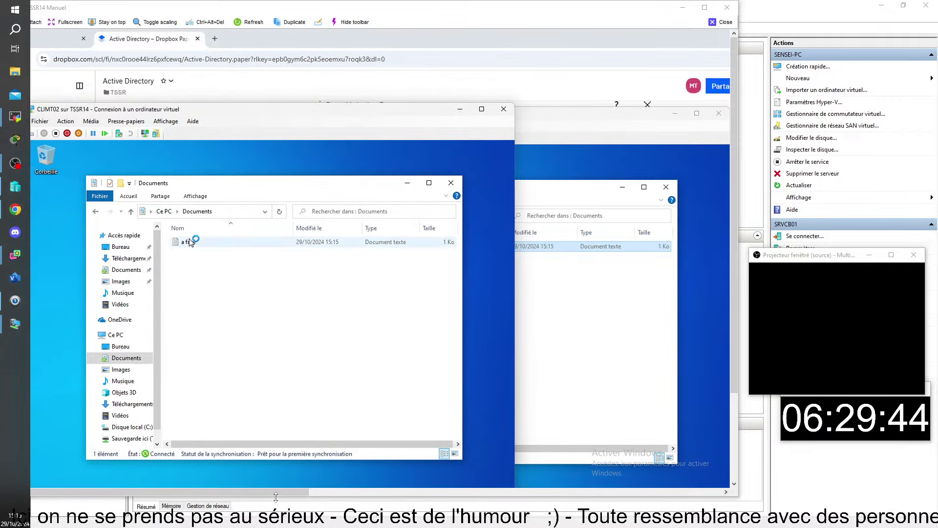
double_click(189, 242)
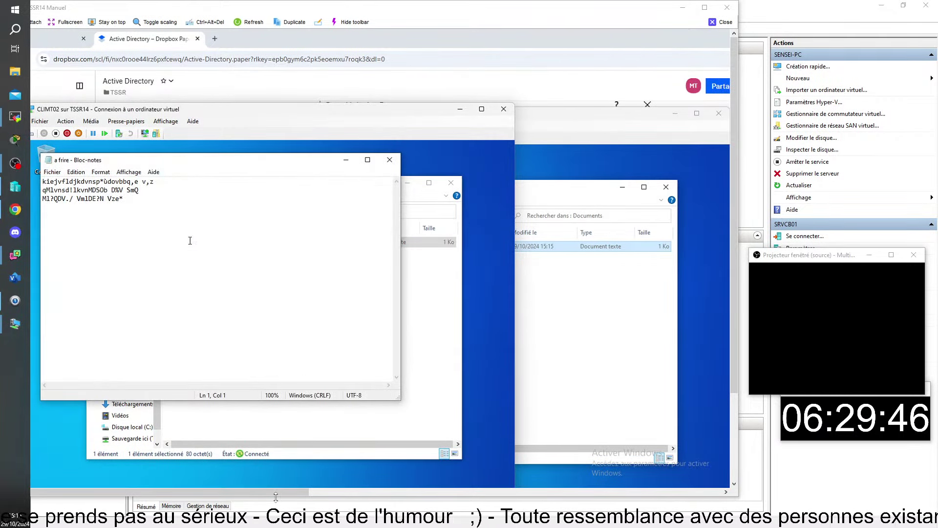
Add a 12345 line before the final asterisk and save, then reopen 'a frire' on CLIMT01
left_click(118, 225)
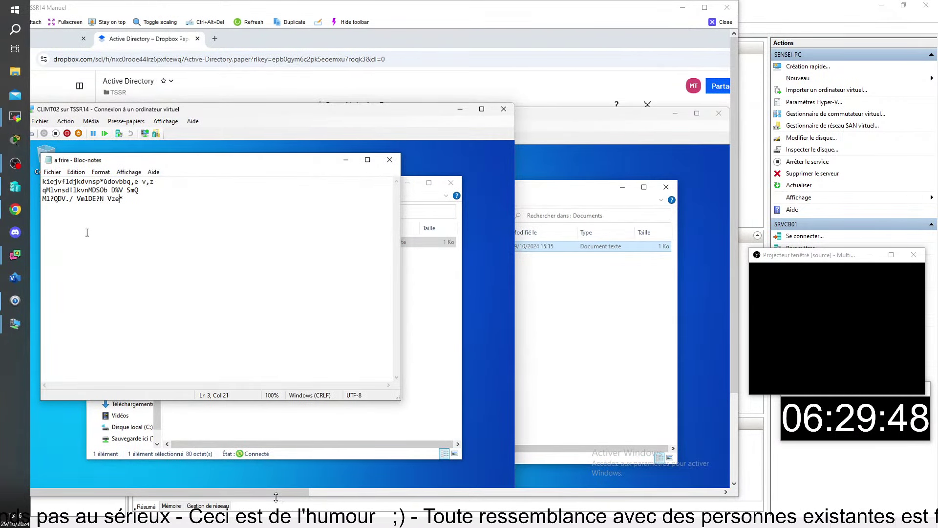
key("Return")
key("Return")
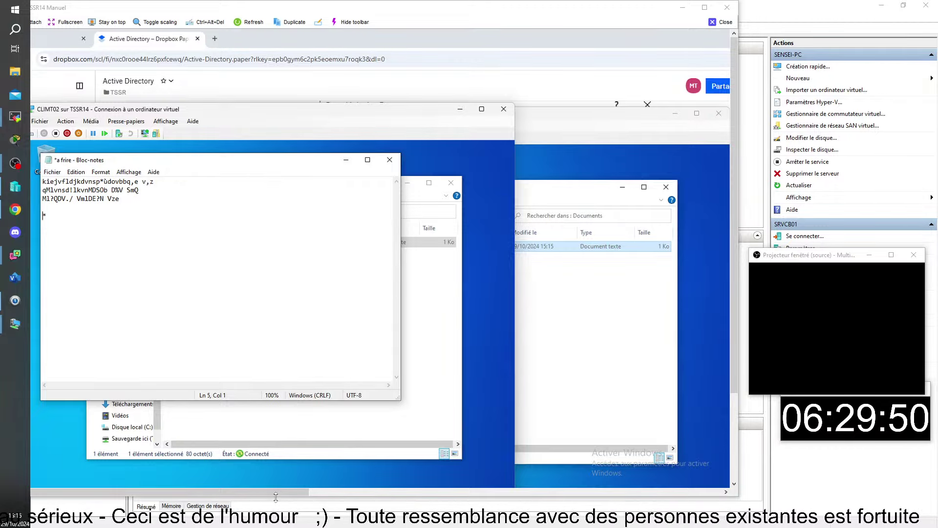
type("12345")
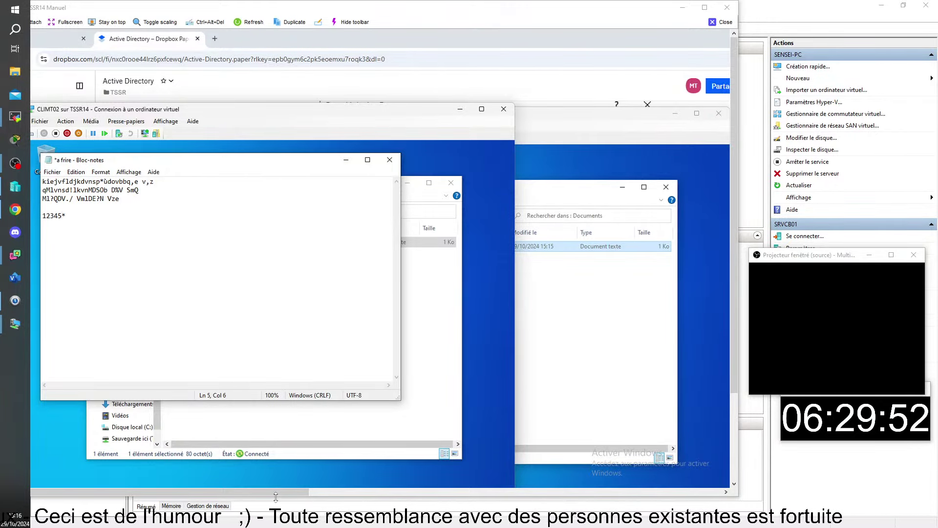
key("ctrl+s")
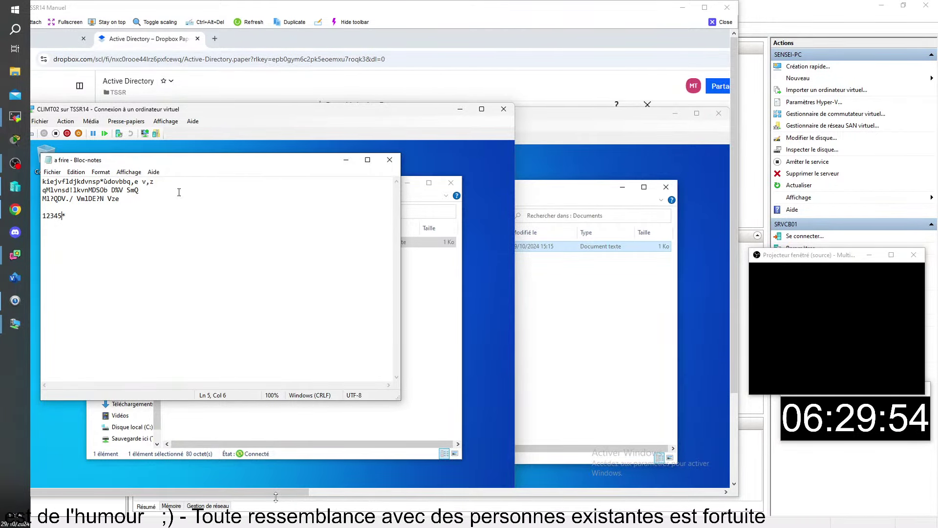
left_click(393, 161)
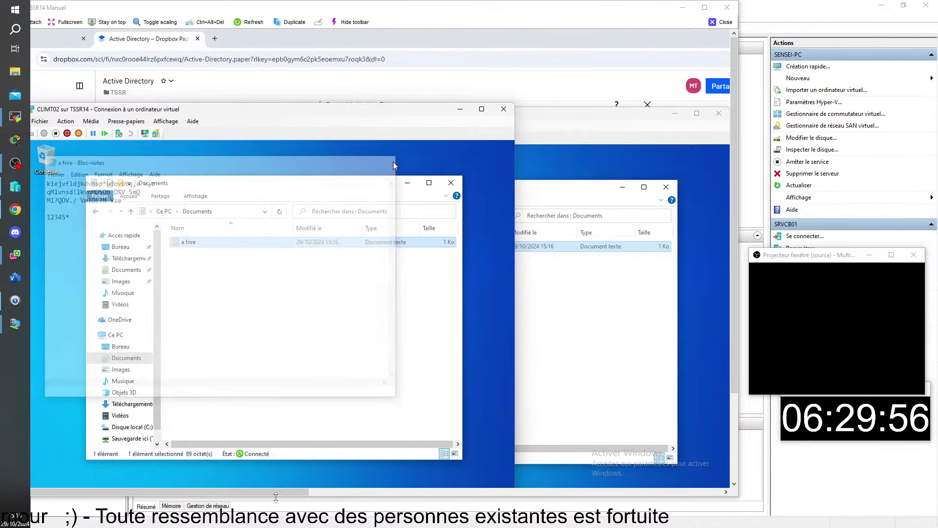
left_click(607, 140)
double_click(414, 249)
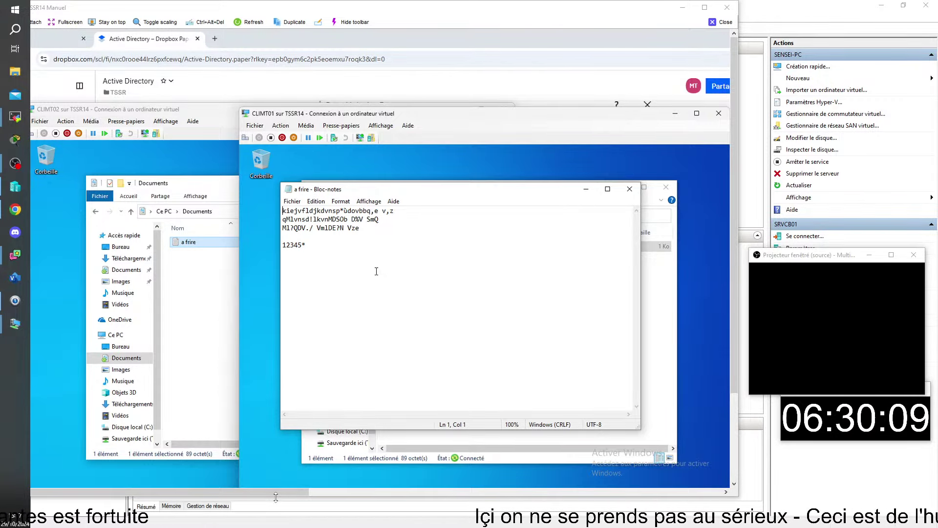
Delete the asterisk after 12345 in 'a frire' on CLIMT01, save, and minimize both VM windows
left_click(334, 253)
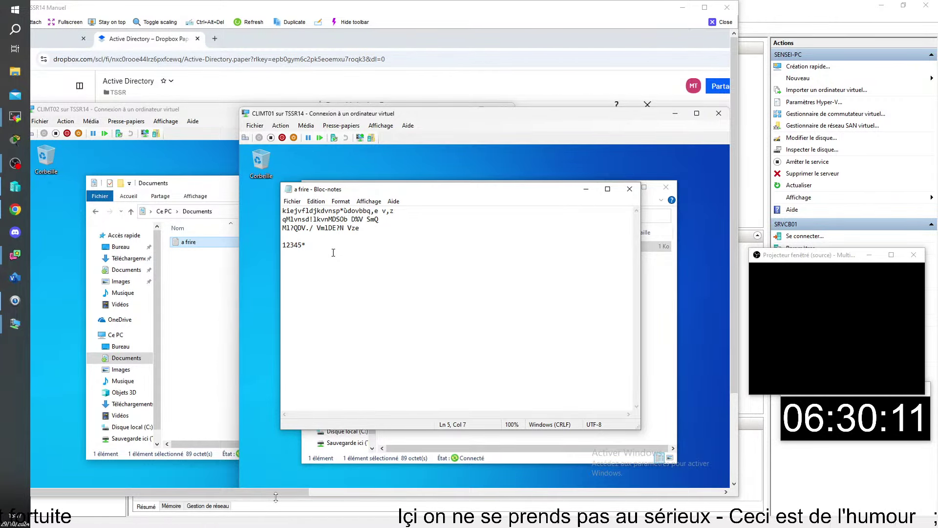
key("BackSpace")
key("ctrl+s")
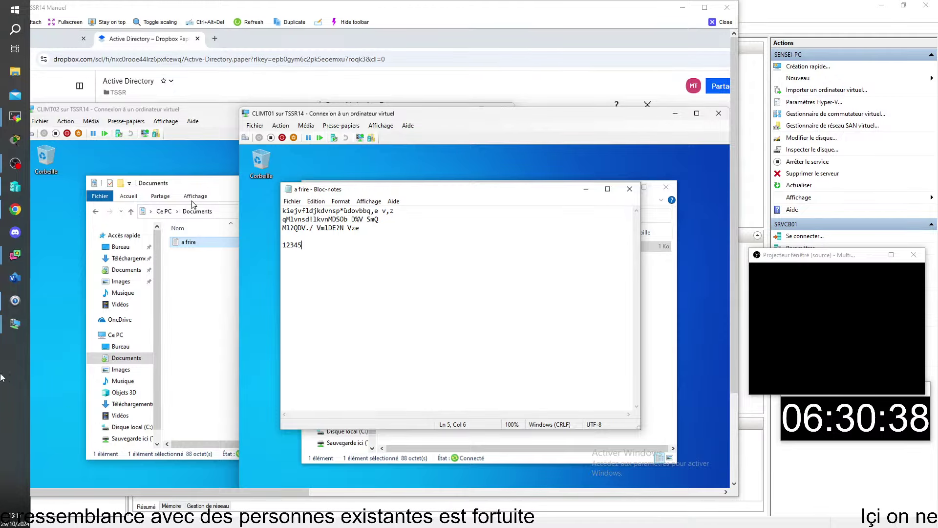
left_click(675, 115)
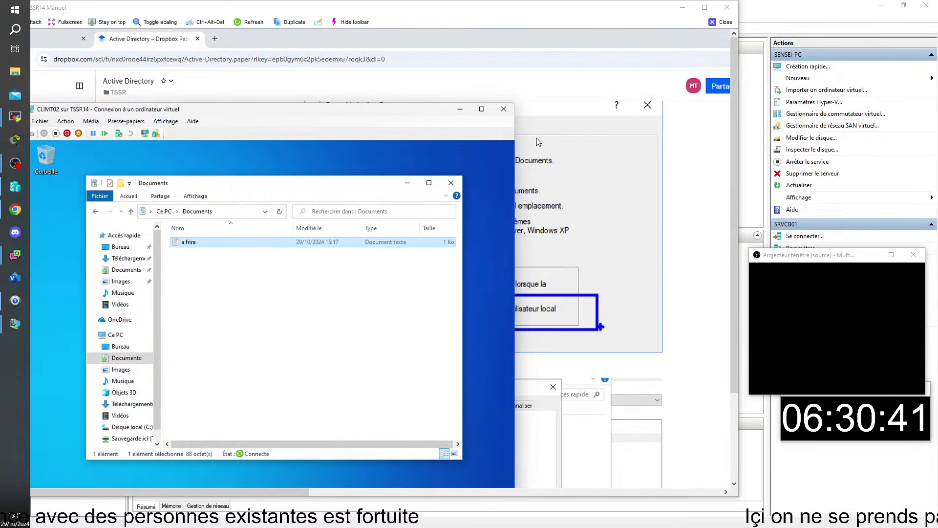
left_click(458, 110)
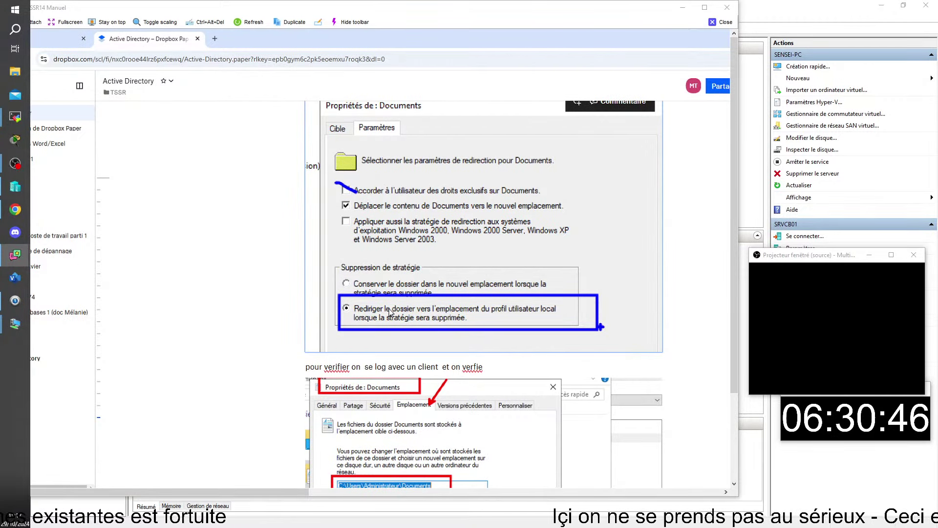
Bring up the SRVMT01 and CLIMT01 windows, then close the TSSR14 remote viewer session
mouse_move(148, 508)
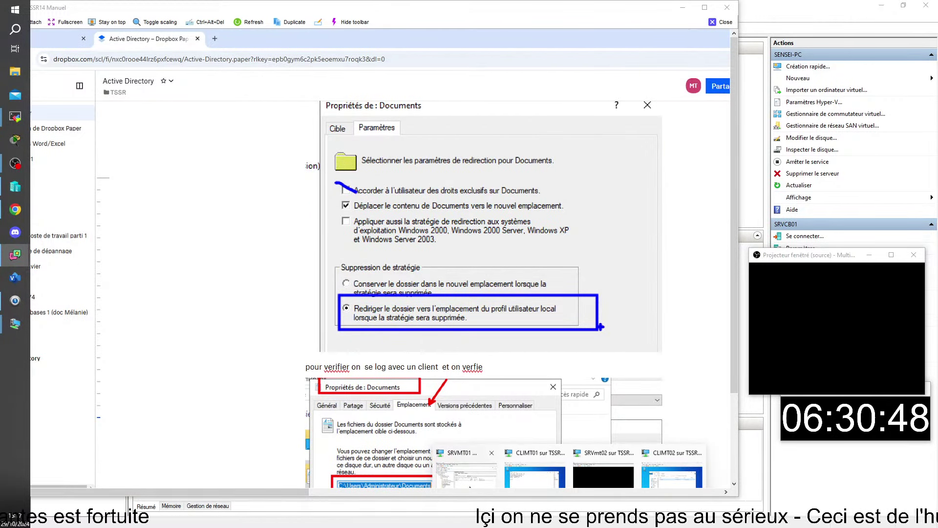
left_click(465, 468)
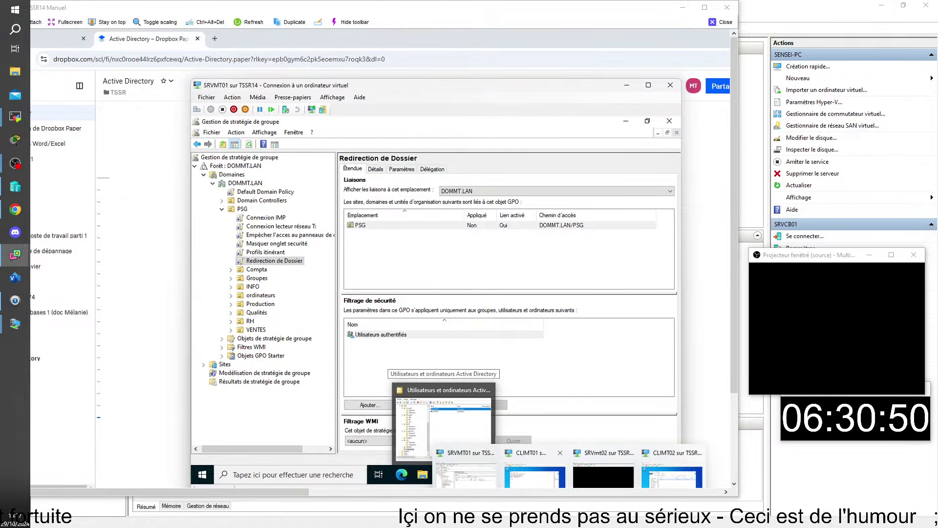
left_click(535, 469)
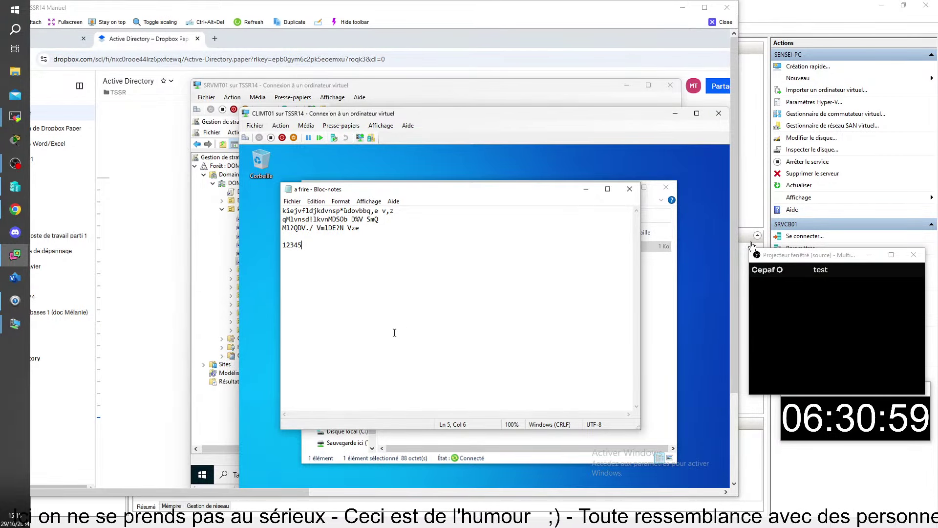
left_click(723, 22)
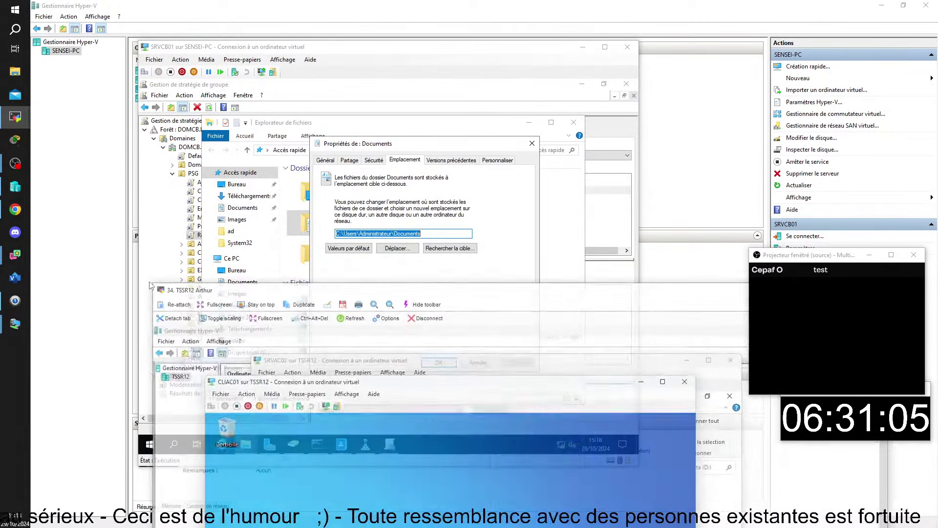
Run gpupdate on CLIAC01 and enlarge the second lab's viewer while the refresh completes
type("gpupd")
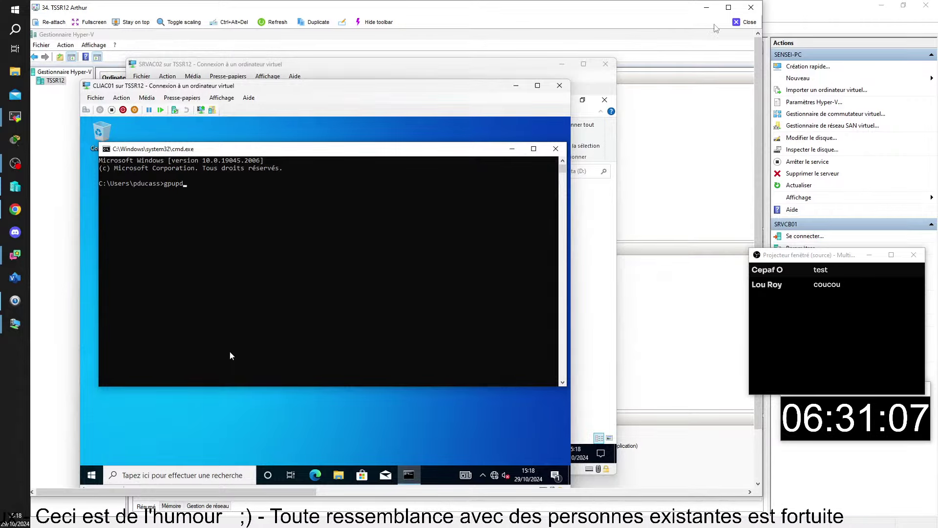
type("ate")
key("Return")
left_click(728, 7)
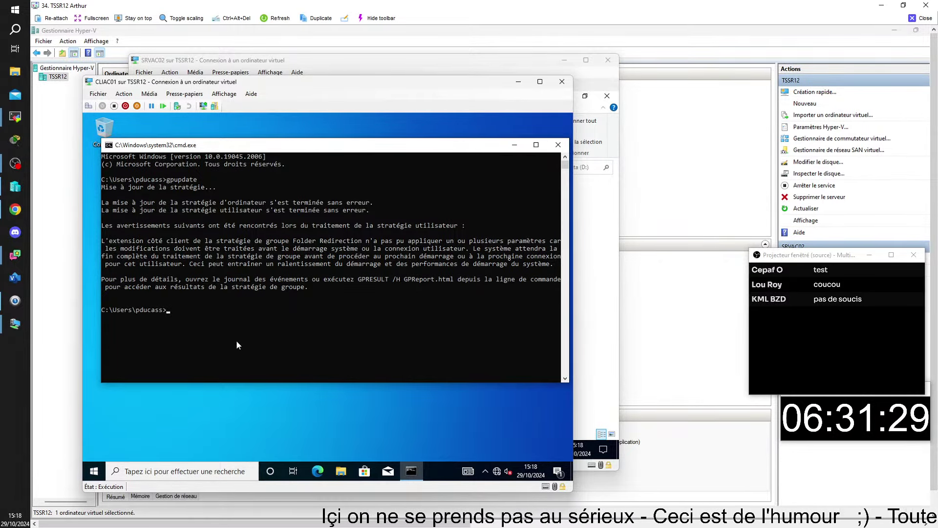
left_click(94, 471)
Sign out of CLIAC01 with Se déconnecter, log back on with the password, and open File Explorer
left_click(95, 363)
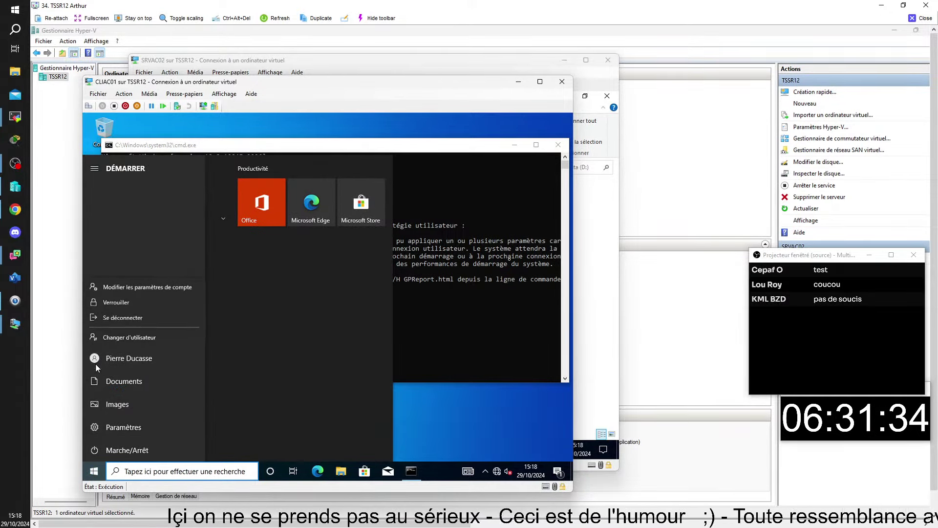
left_click(127, 315)
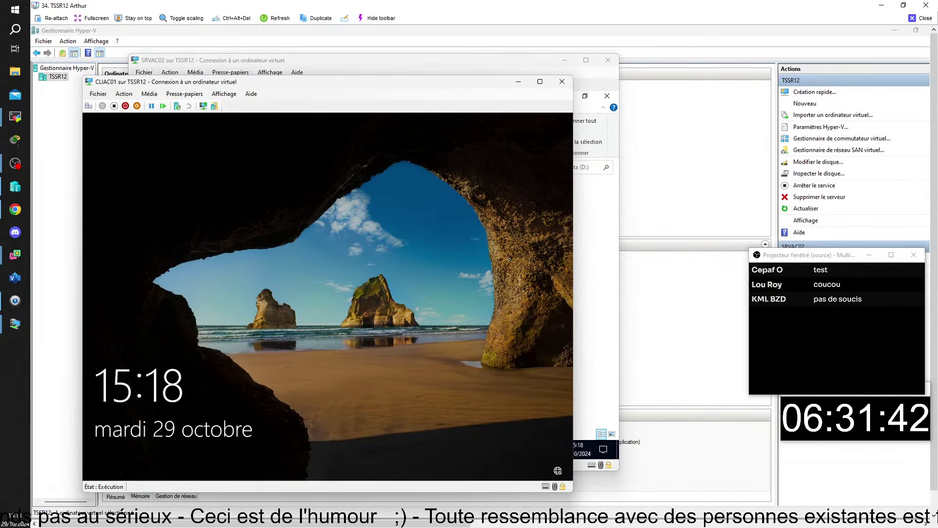
left_click(509, 259)
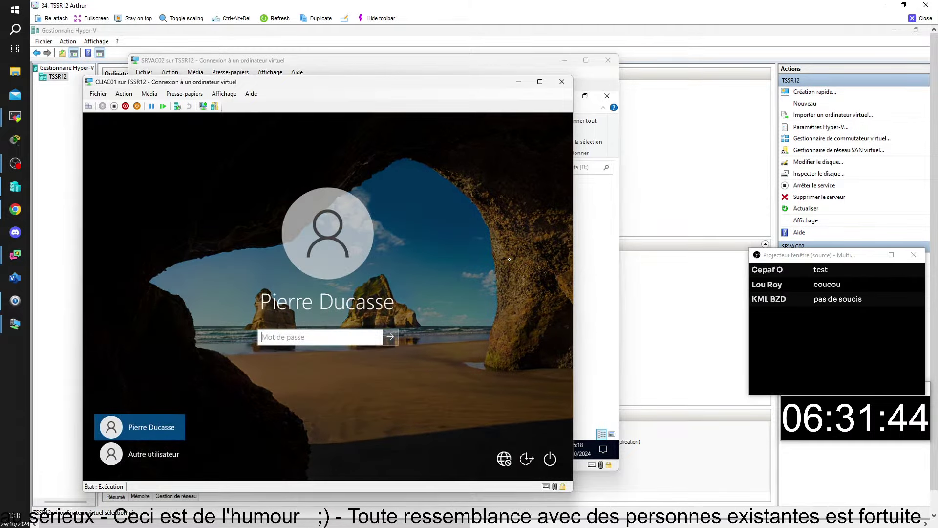
key("Caps_Lock")
type("•••")
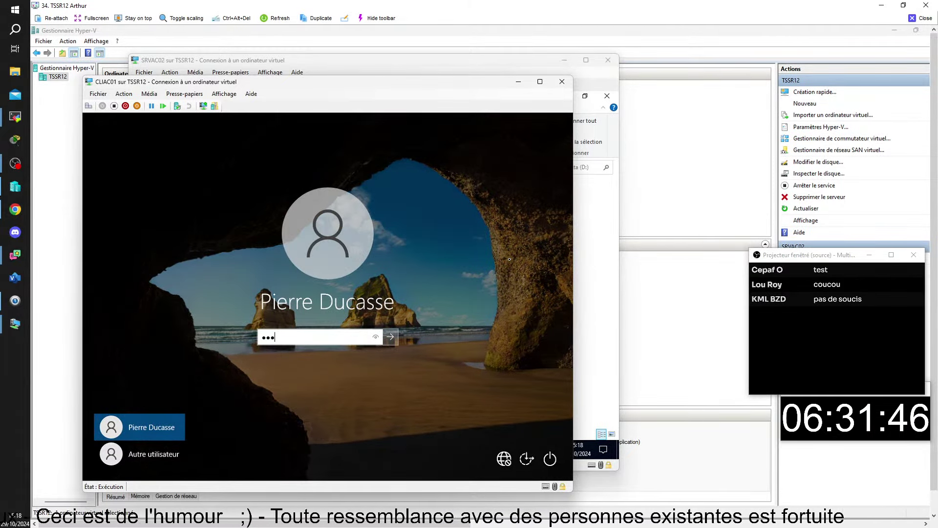
type("•••")
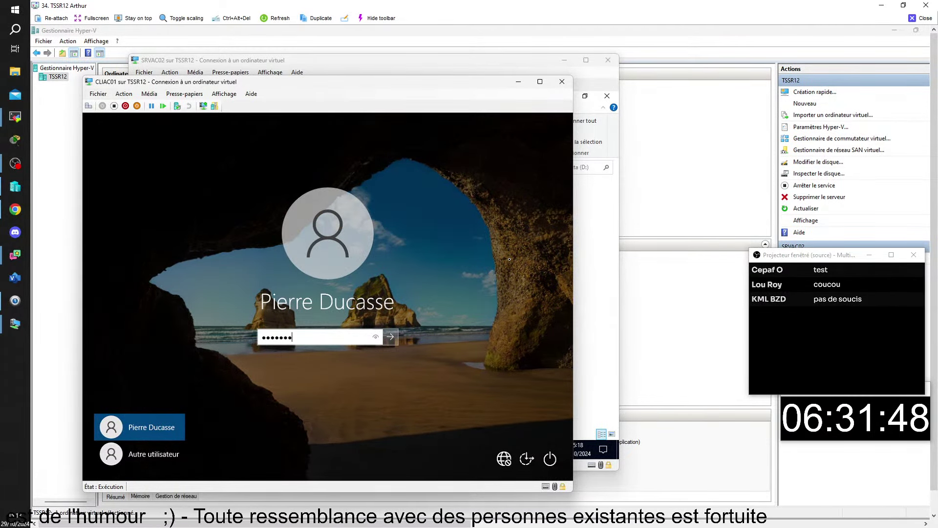
key("Return")
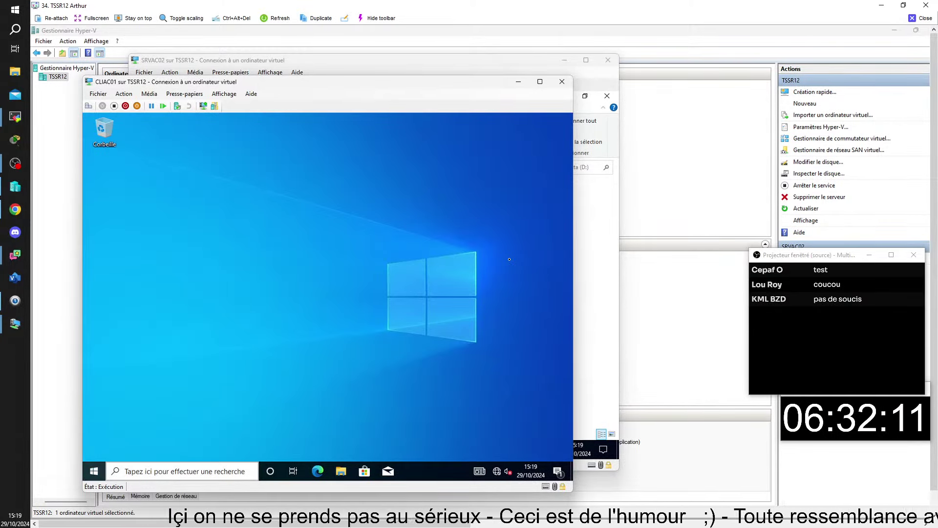
left_click(341, 471)
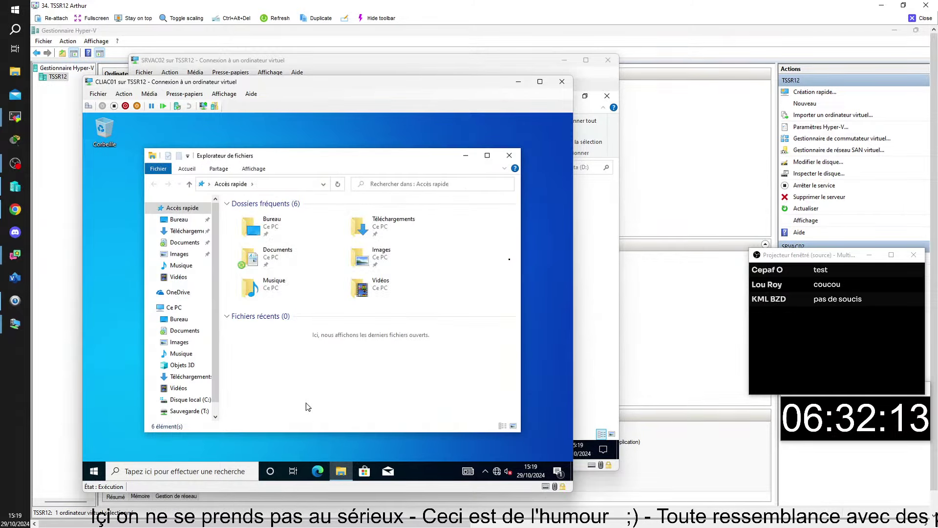
Check the Documents folder's location tab shows the \\SRVAC02\REDIRECTION share, then close its properties
right_click(258, 259)
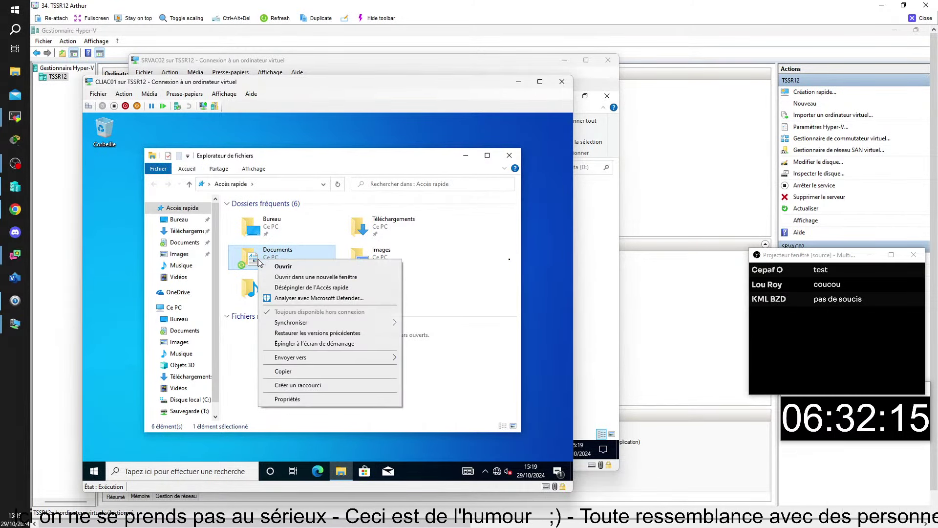
left_click(305, 400)
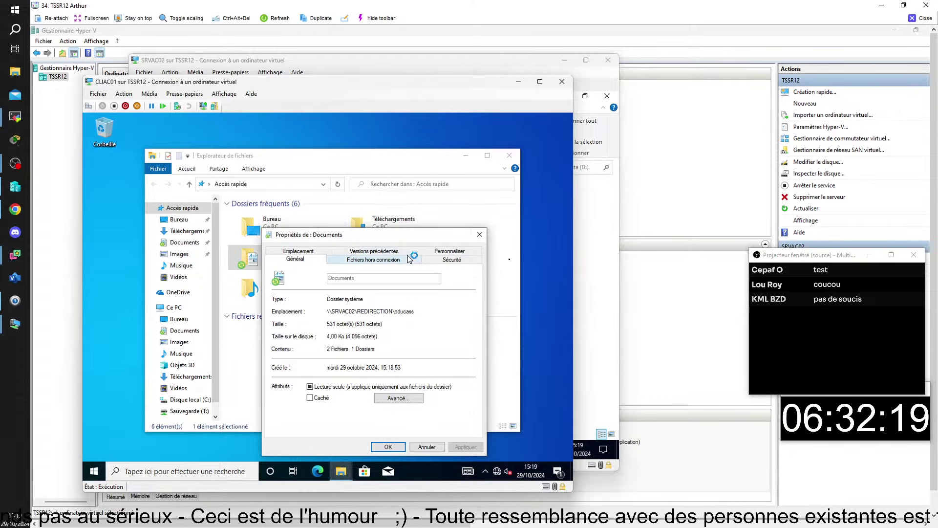
left_click(314, 254)
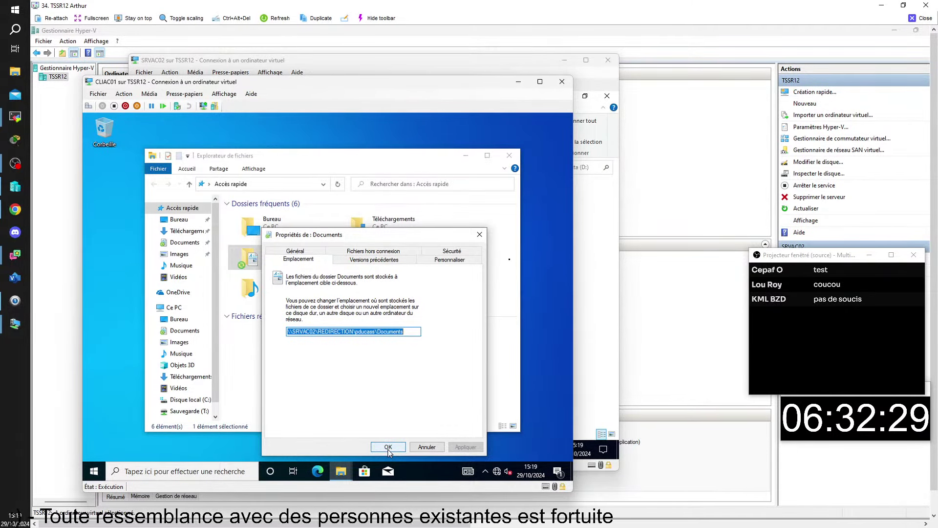
left_click(388, 446)
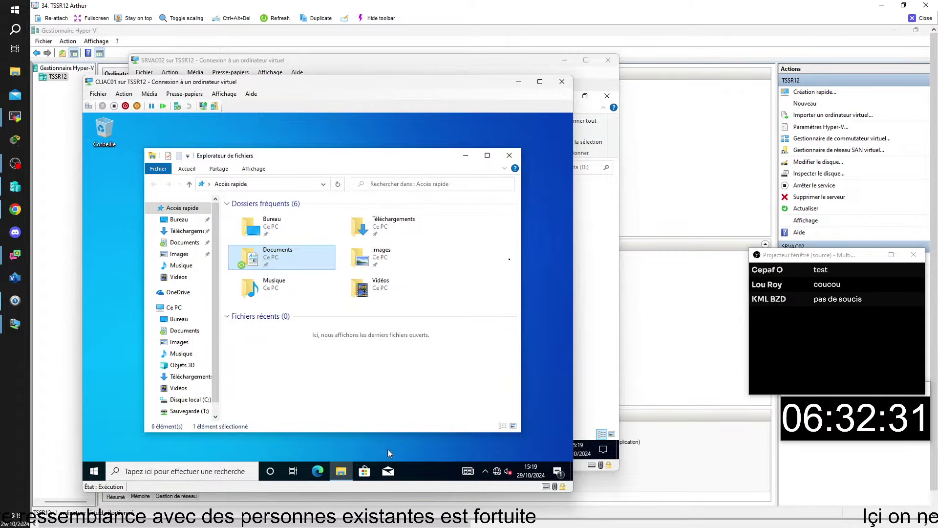
Inside the redirected Documents folder, create a new text document named quantique and open it in Notepad
double_click(272, 255)
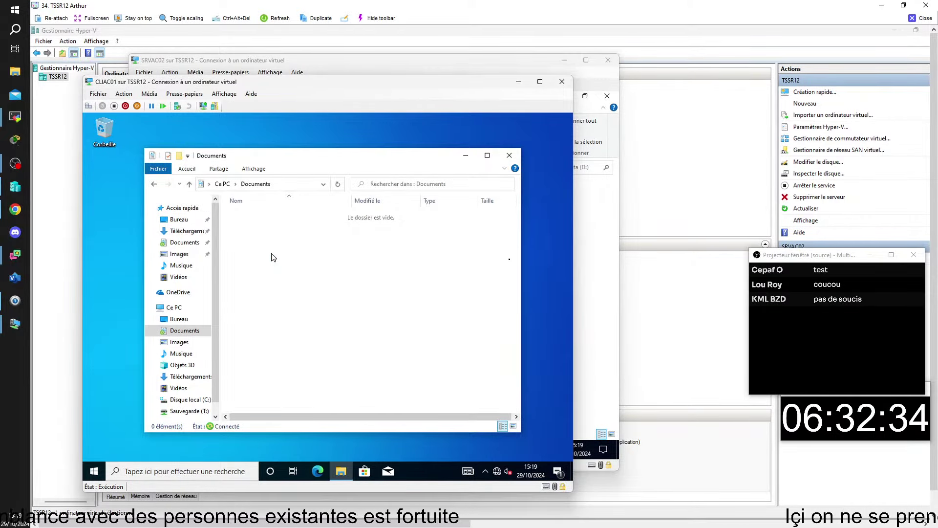
right_click(272, 255)
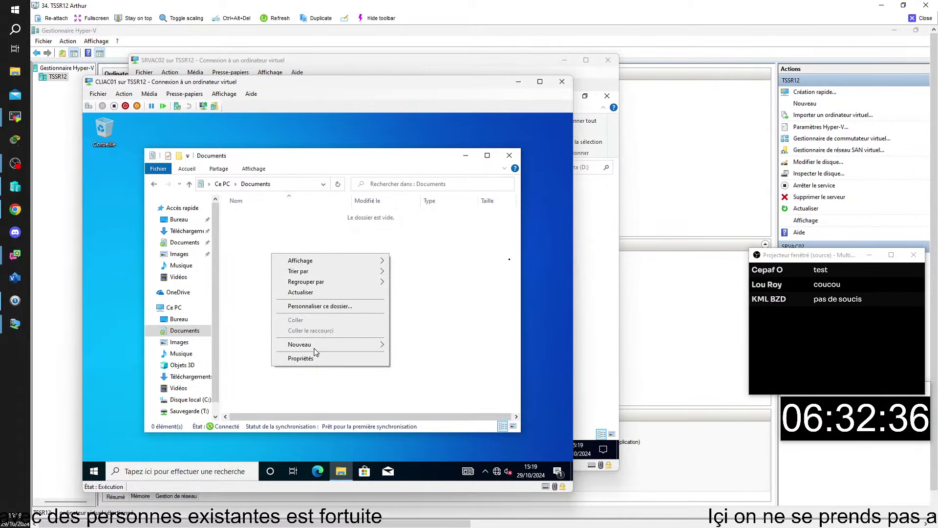
mouse_move(322, 347)
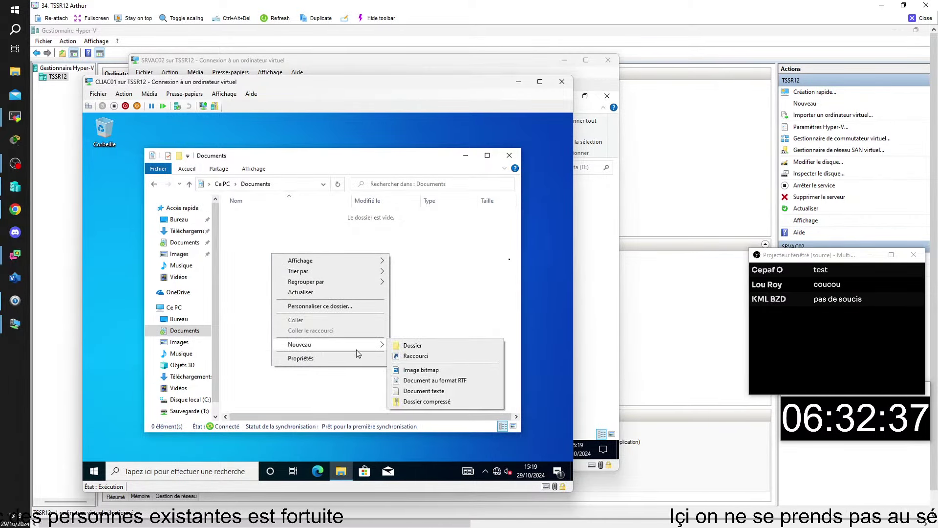
left_click(423, 391)
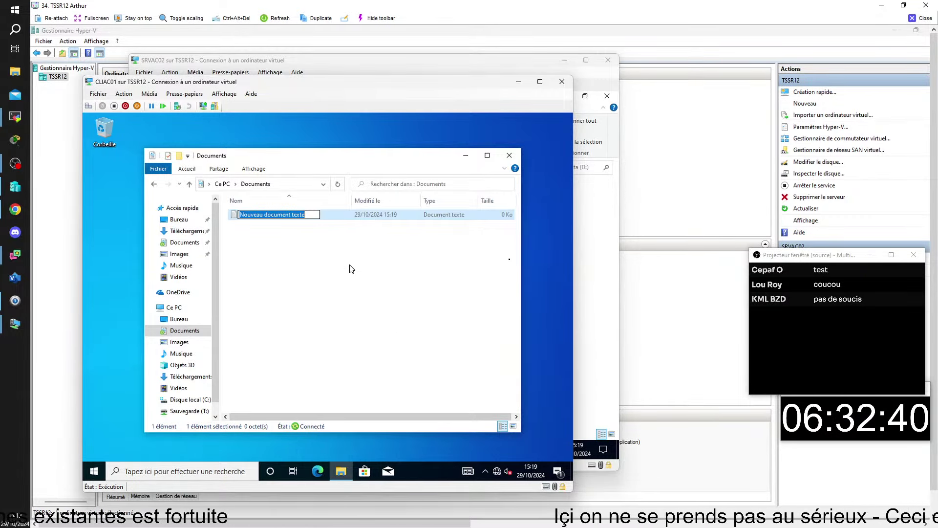
type("q")
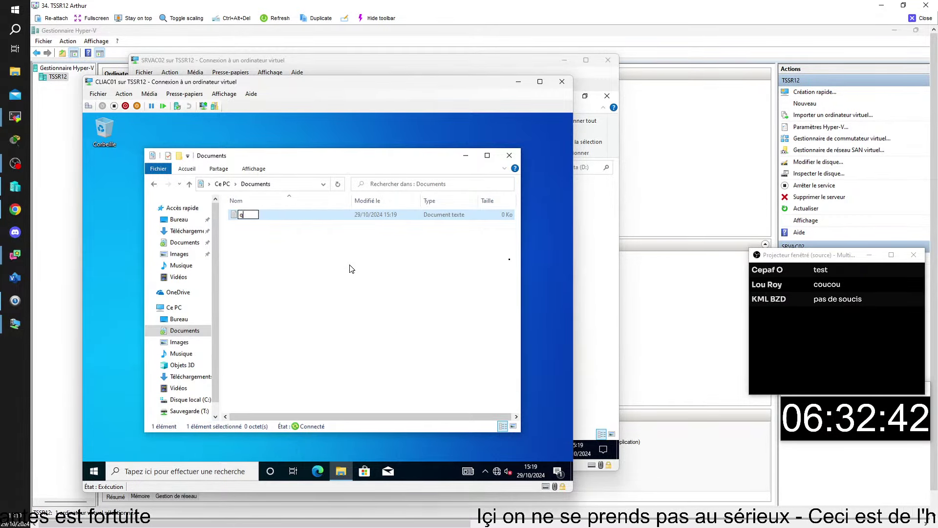
type("uantique")
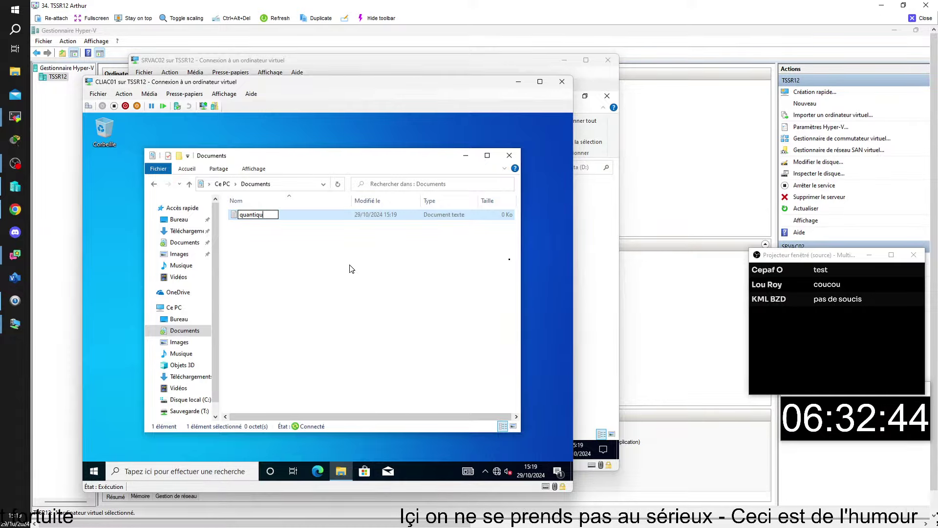
key("Return")
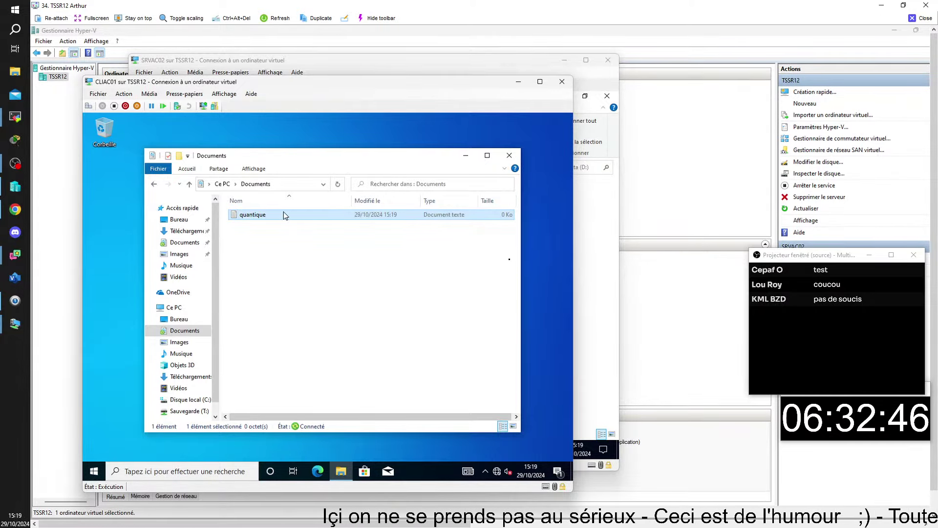
double_click(283, 213)
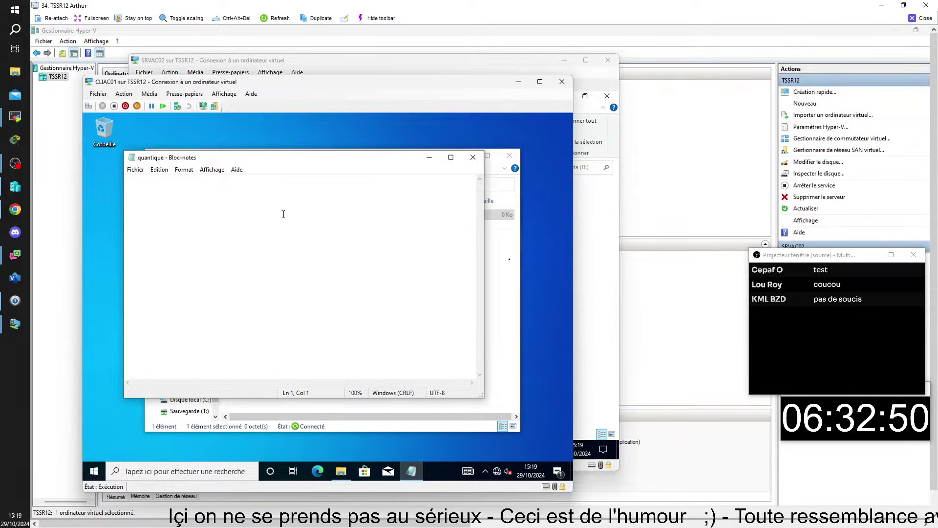
Enter blabla in quantique and save it (Enregistrer) while closing Notepad
type("b1")
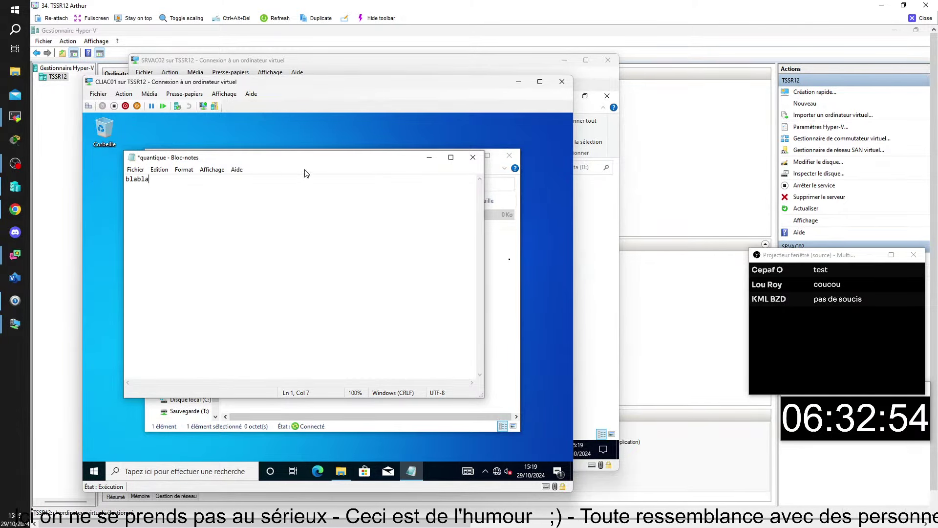
left_click(469, 159)
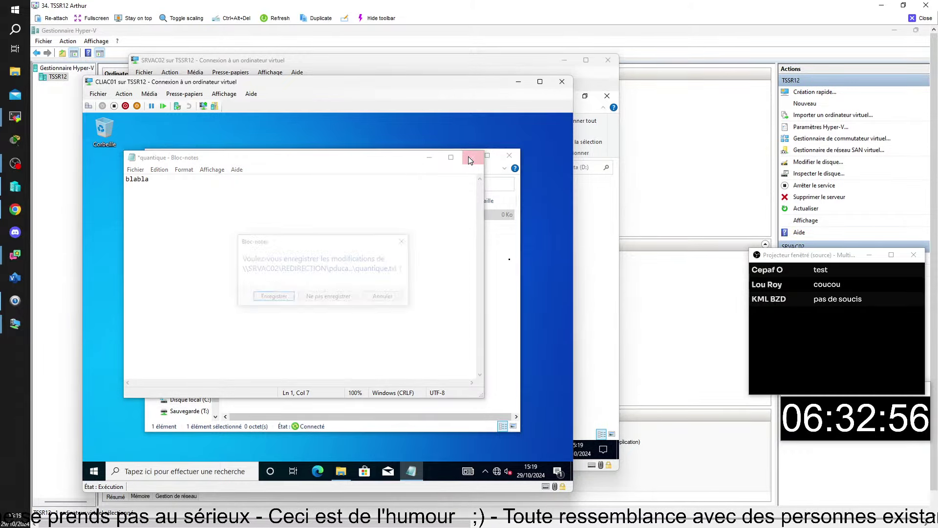
left_click(269, 302)
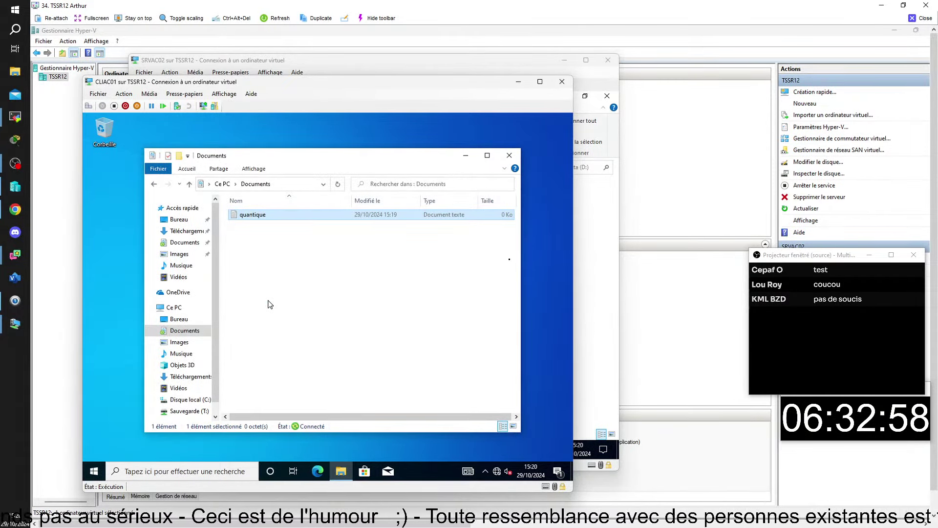
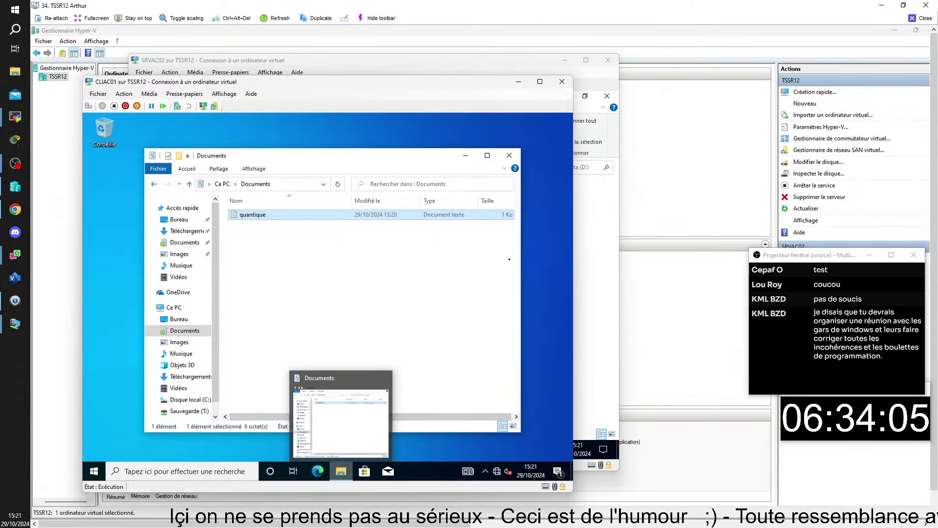
Start the stopped CLIAC02 virtual machine from its connection window
mouse_move(621, 512)
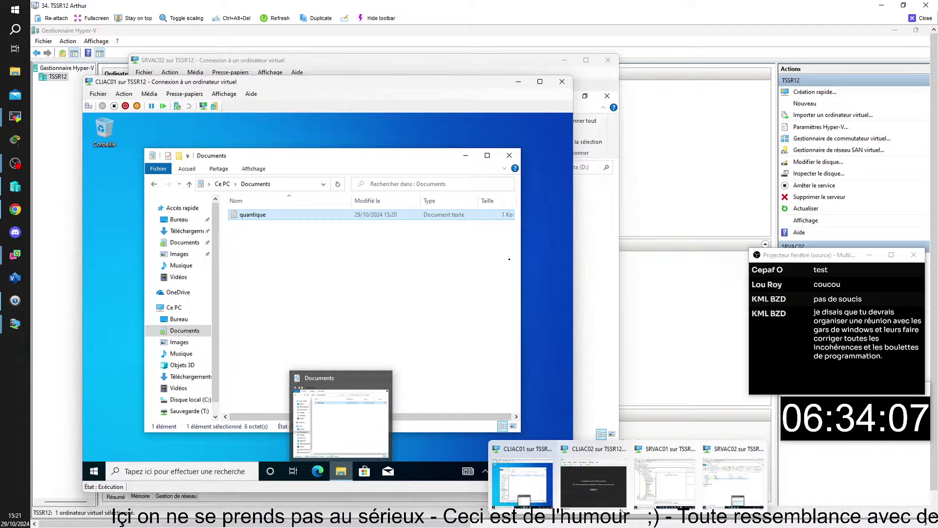
left_click(602, 486)
left_click(221, 199)
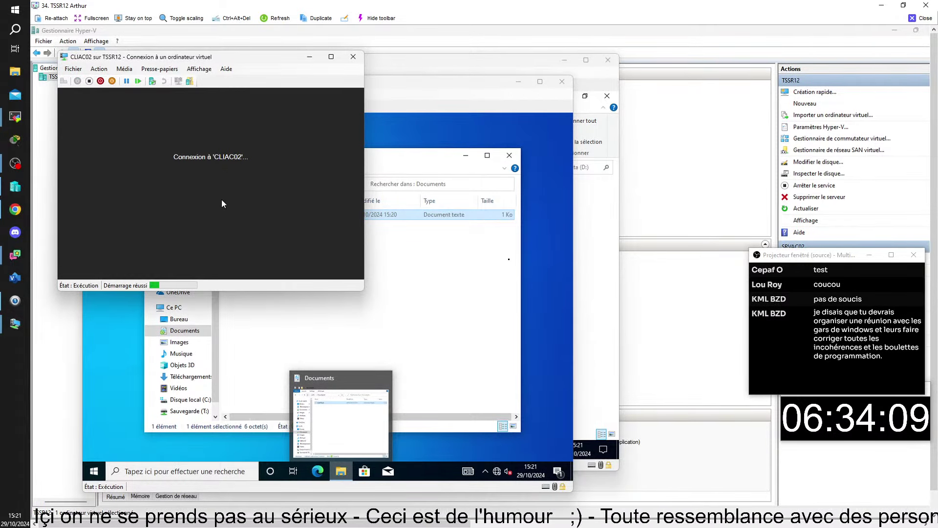
Sign the current user out of CLIAC01 with Se déconnecter from the Start account menu
left_click(453, 122)
left_click(94, 471)
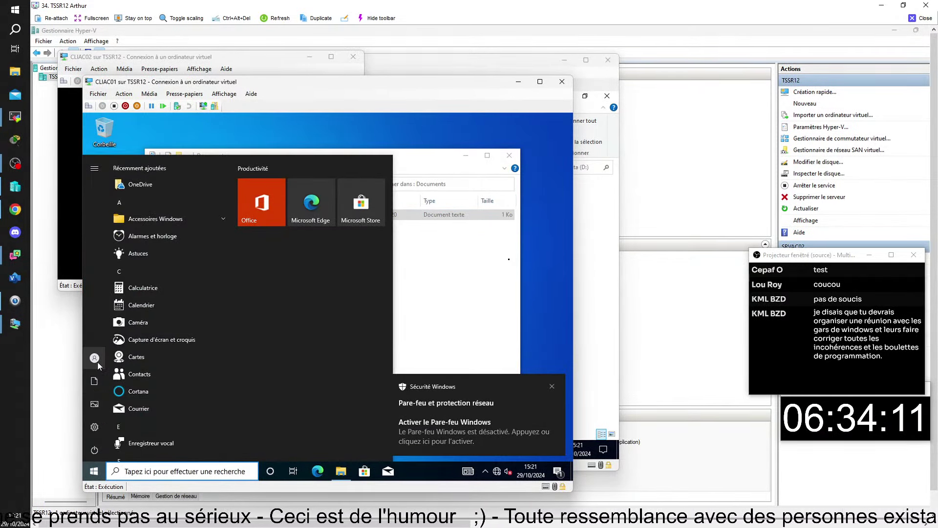
left_click(98, 362)
left_click(110, 315)
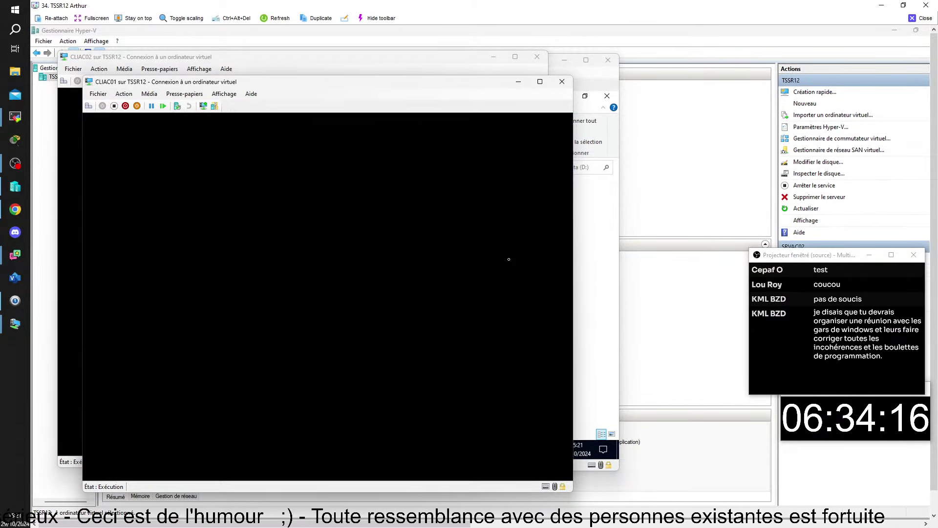
mouse_move(628, 519)
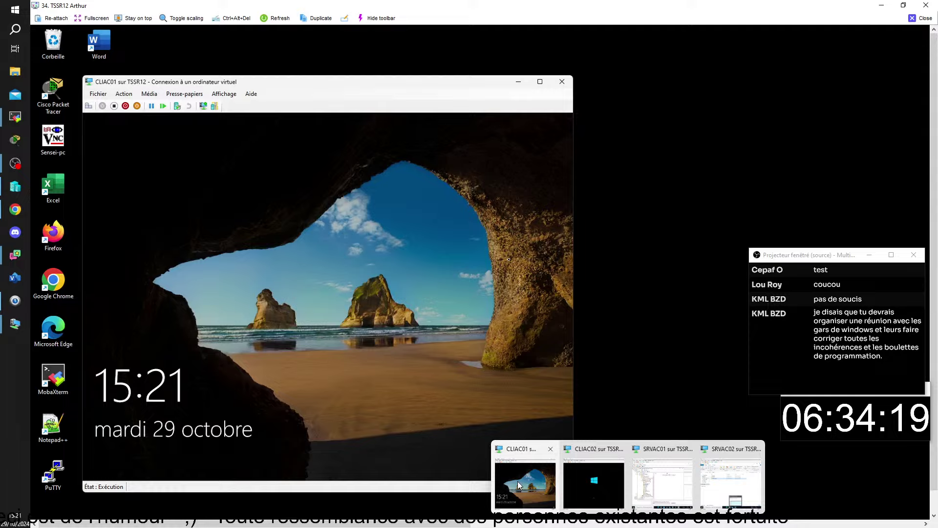
Dismiss the lock screens on CLIAC01 and CLIAC02 to reach their sign-in prompts
left_click(518, 481)
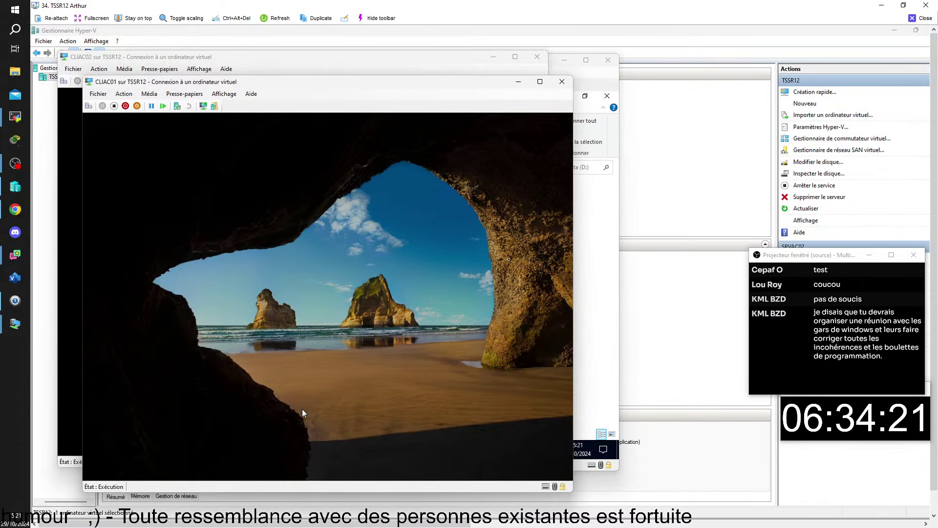
left_click(302, 408)
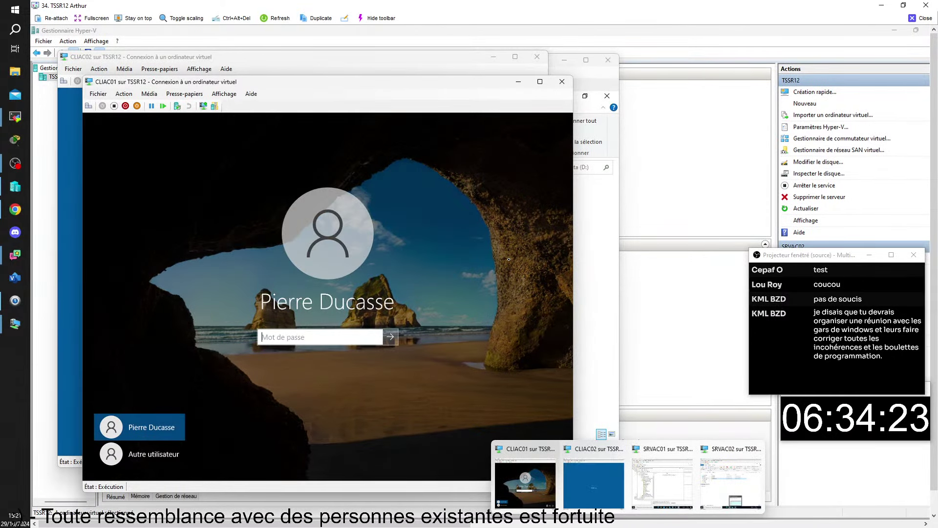
left_click(599, 488)
left_click(227, 282)
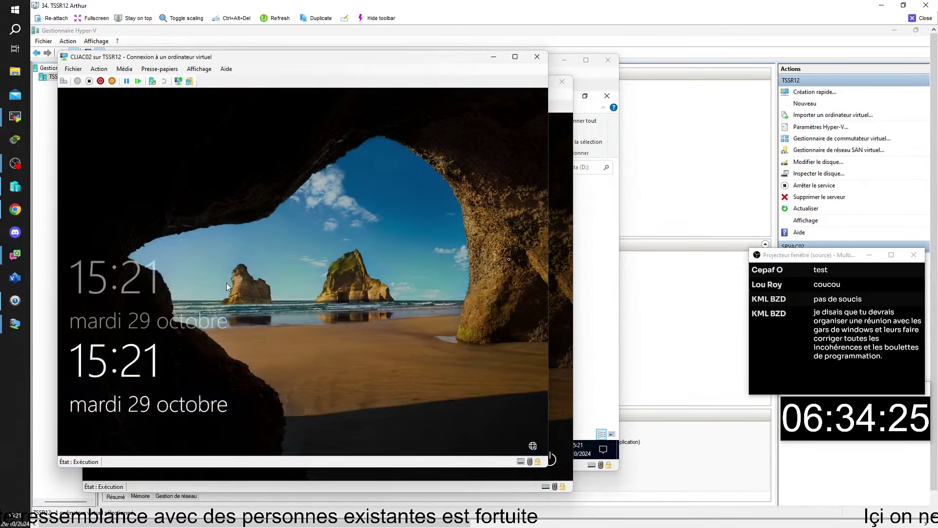
mouse_move(649, 519)
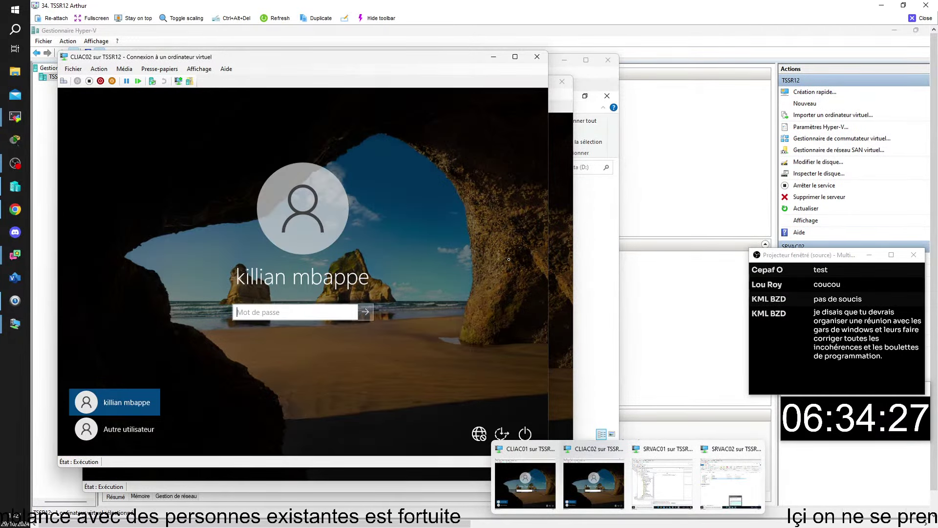
left_click(539, 484)
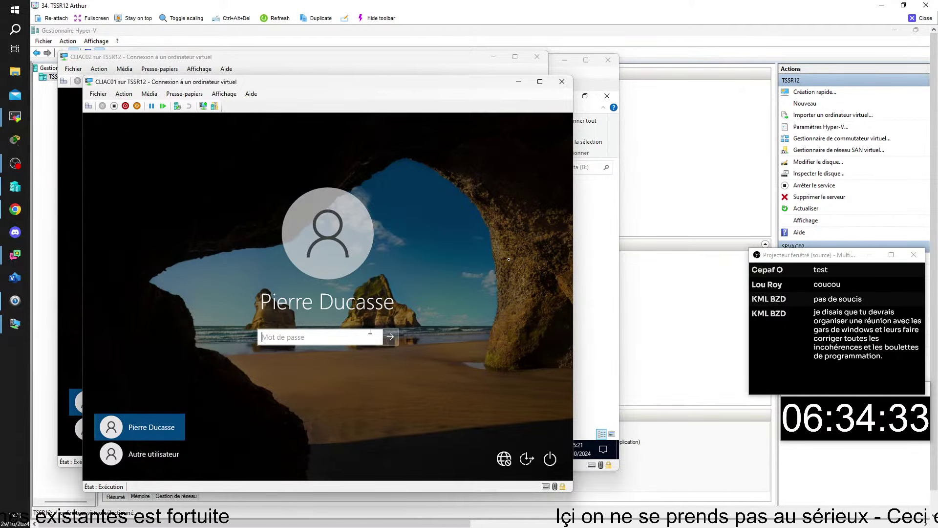
Sign in to CLIAC01 with the password, retrying with Caps Lock off after the rejection
mouse_move(628, 519)
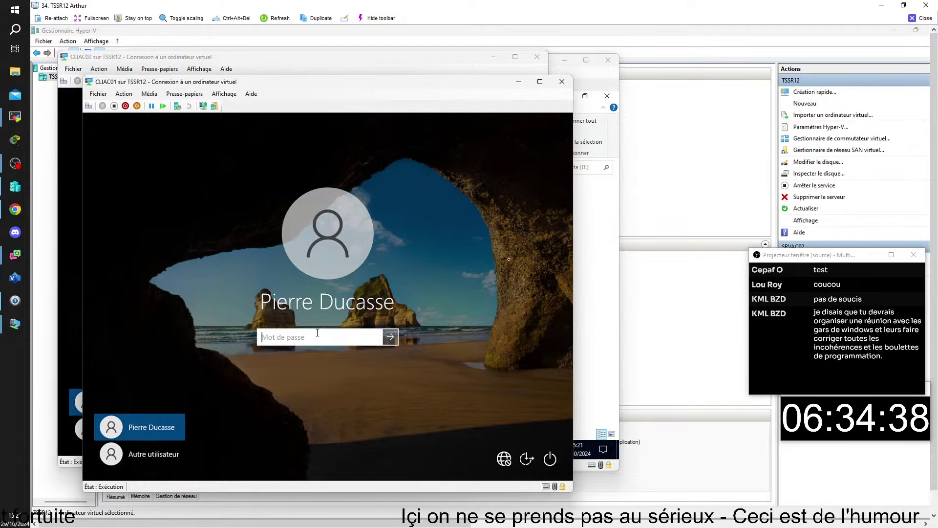
type("••")
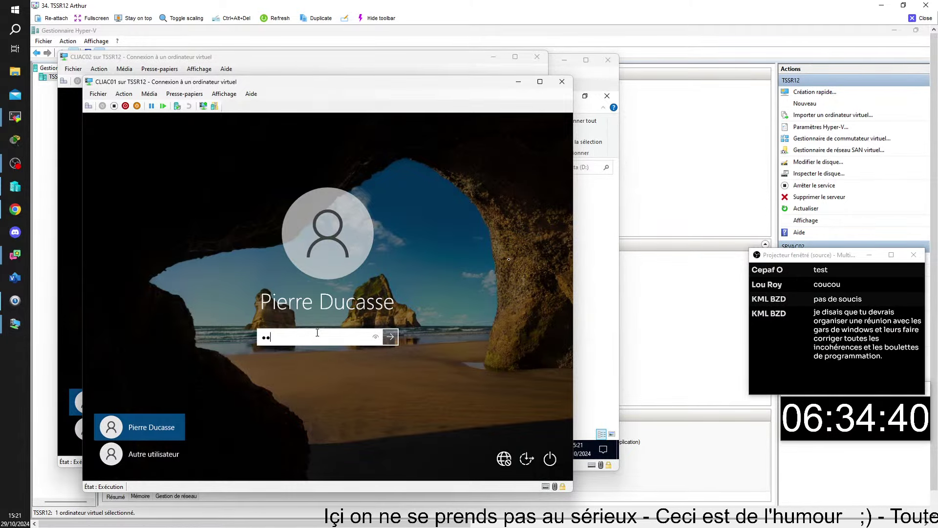
type("•••")
key("Return")
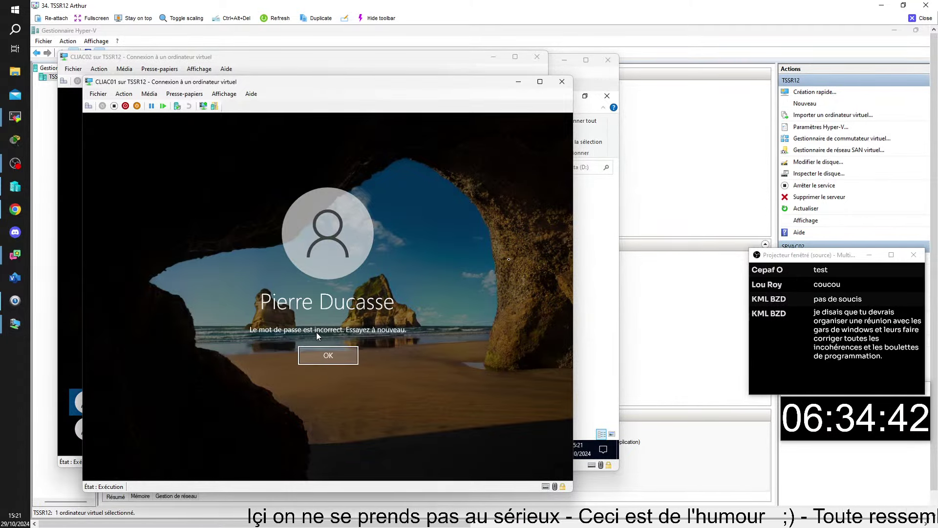
key("Return")
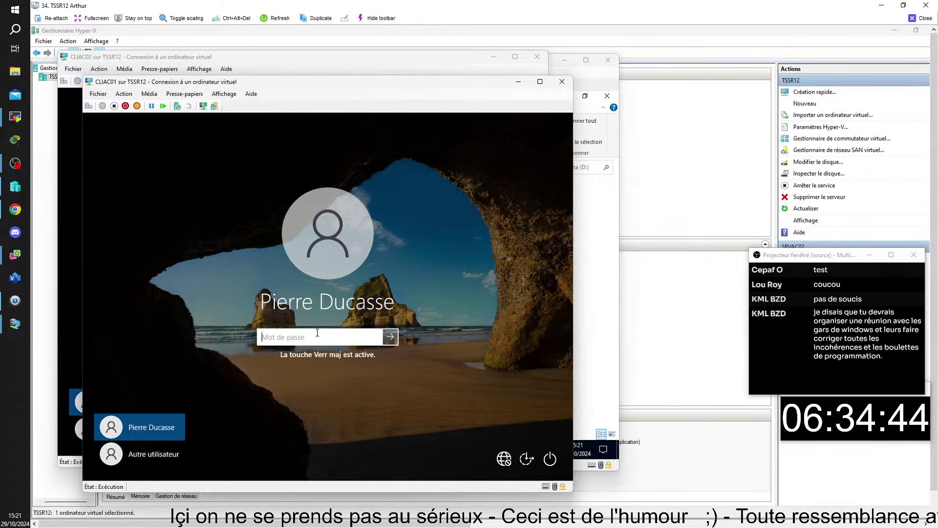
type("•")
key("Caps_Lock")
key("Caps_Lock")
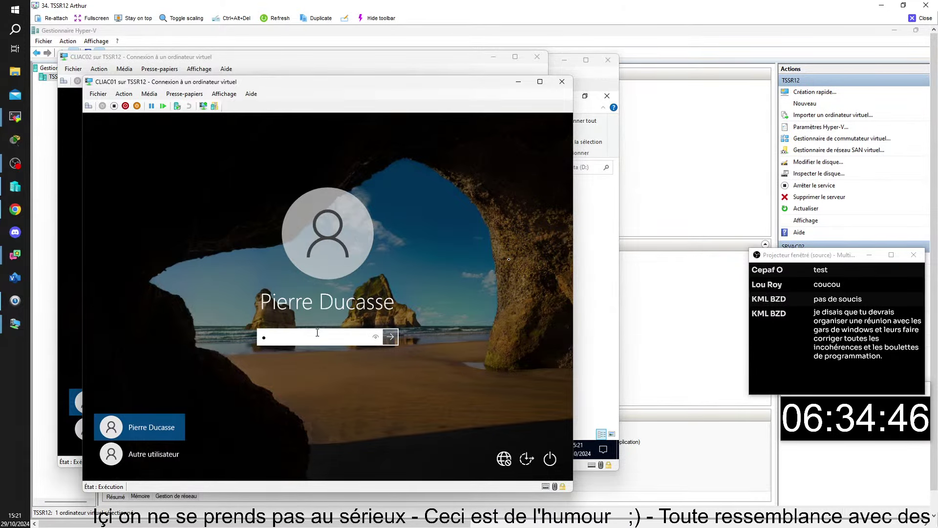
type("•••••")
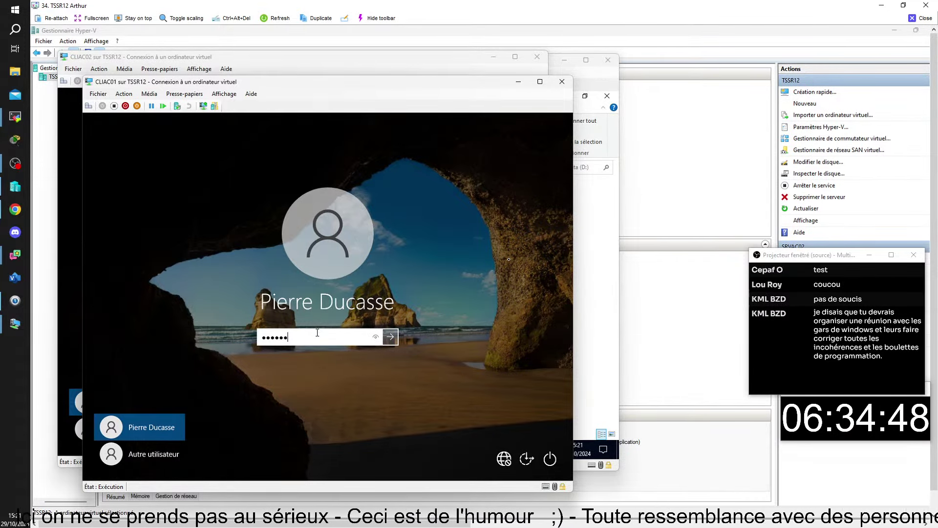
type("••")
key("Return")
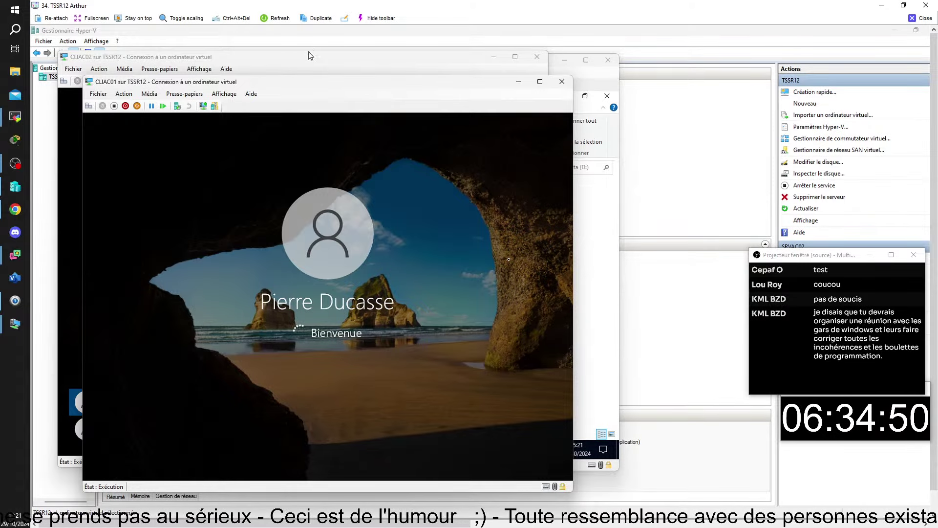
On CLIAC02 choose Autre utilisateur and sign in with the domain username and password
left_click(308, 54)
left_click(110, 429)
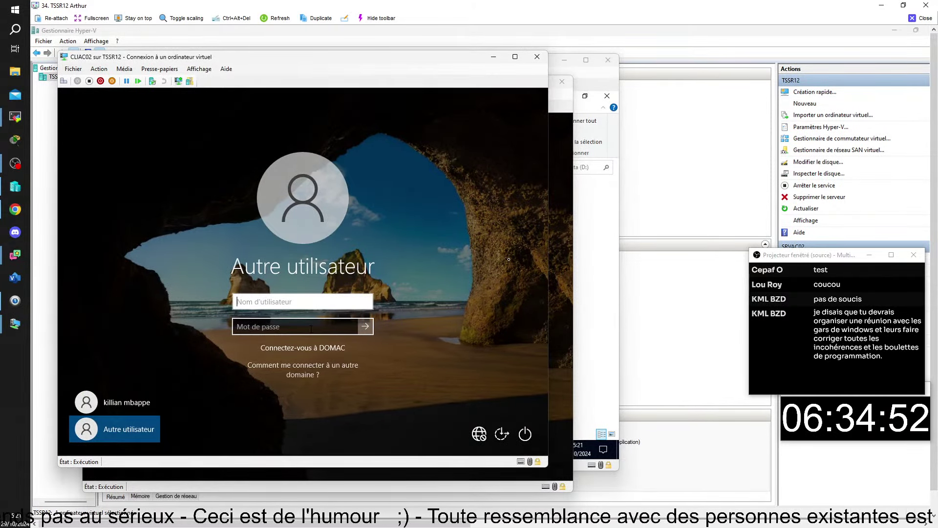
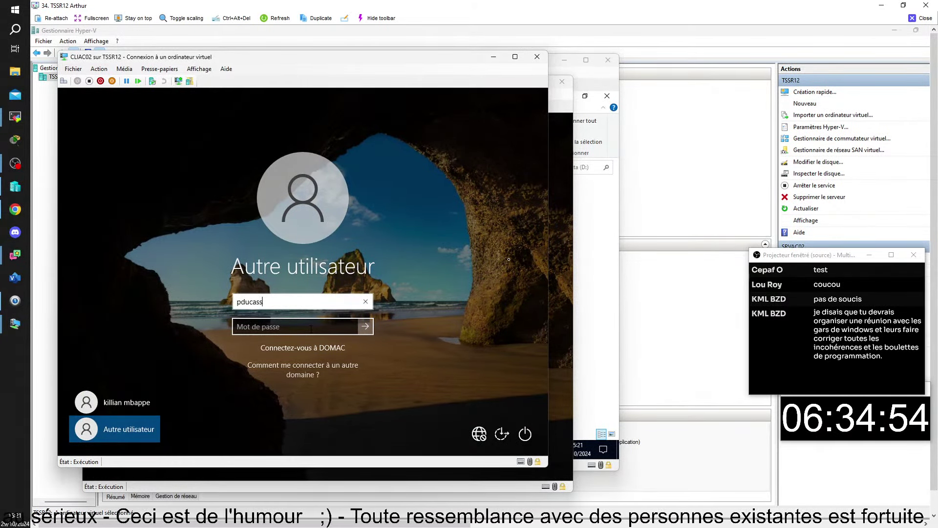
left_click(287, 332)
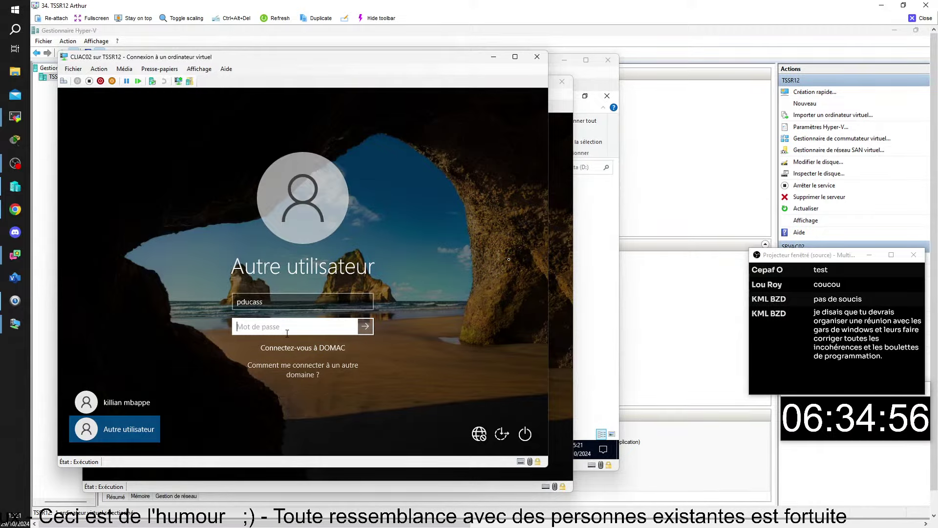
type("*****")
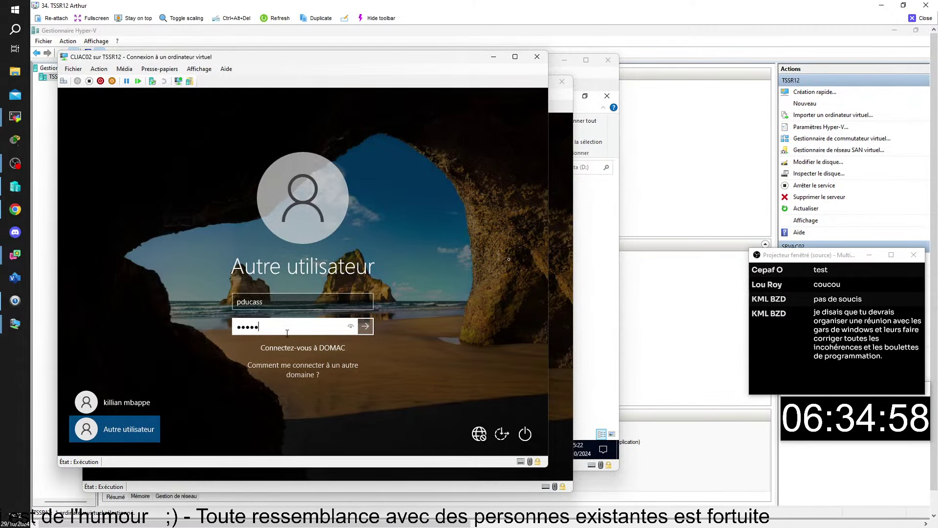
key("Return")
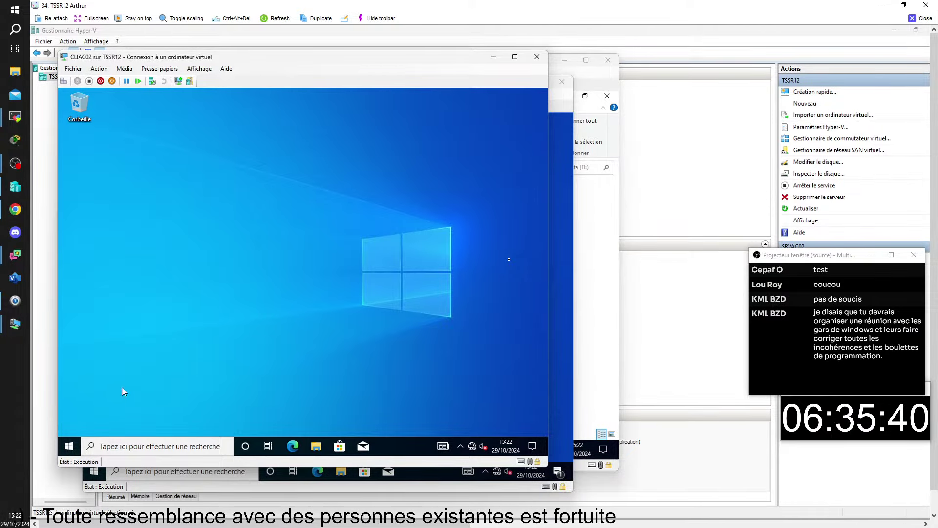
Open File Explorer on CLIAC02 and CLIAC01, returning to CLIAC02's Quick access listing quantique
left_click(313, 447)
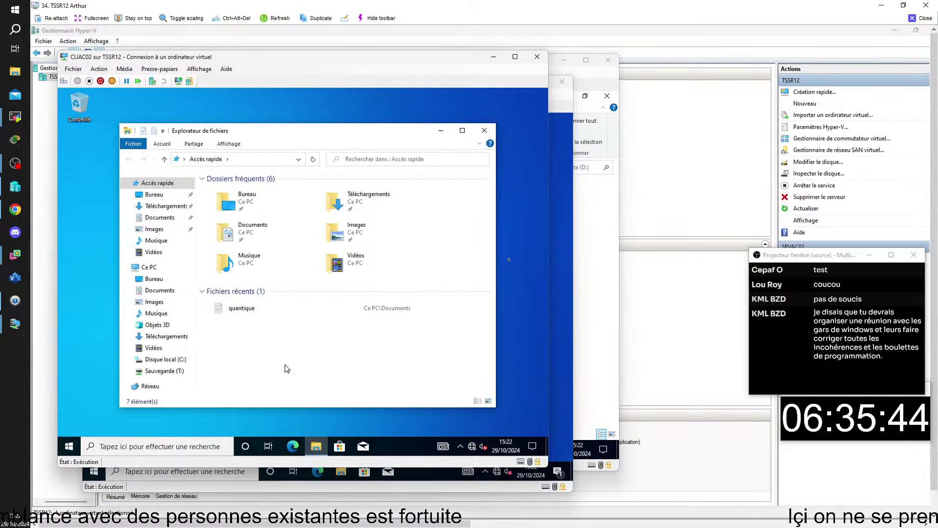
left_click(409, 470)
left_click(340, 469)
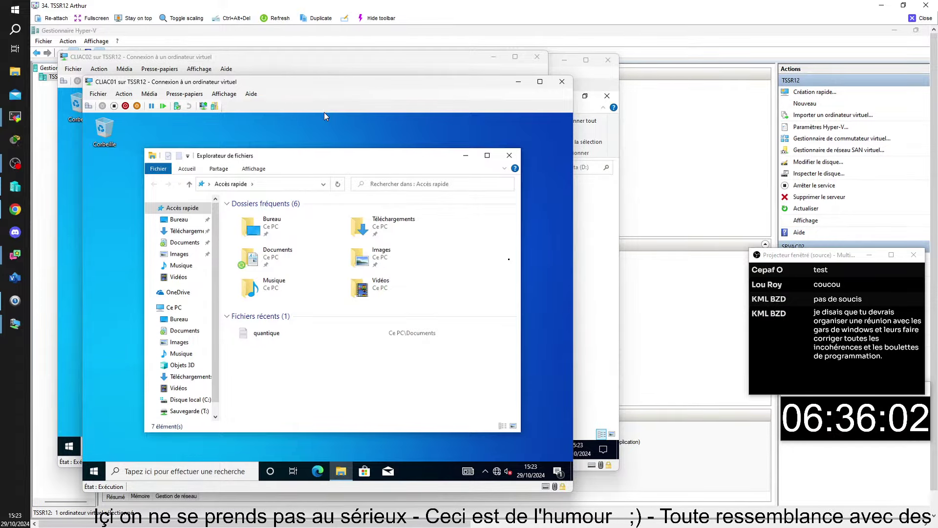
left_click(369, 60)
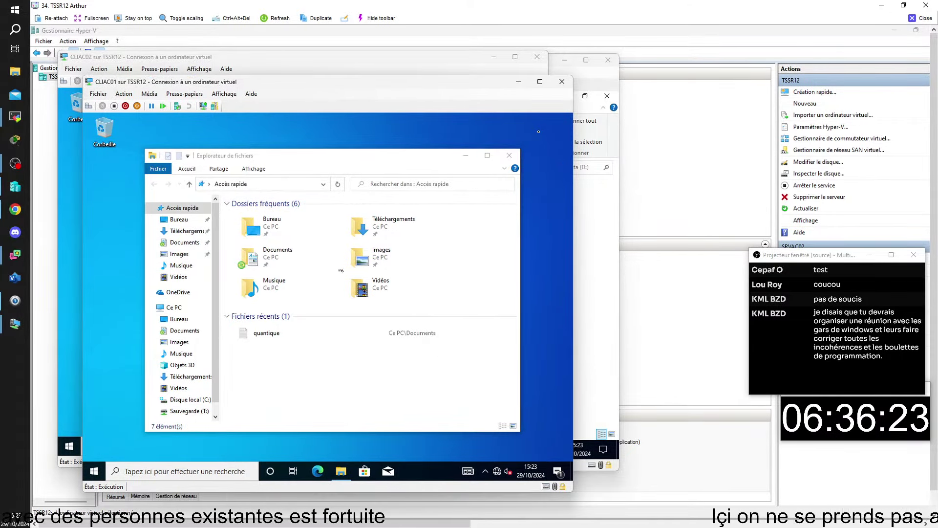
left_click(268, 64)
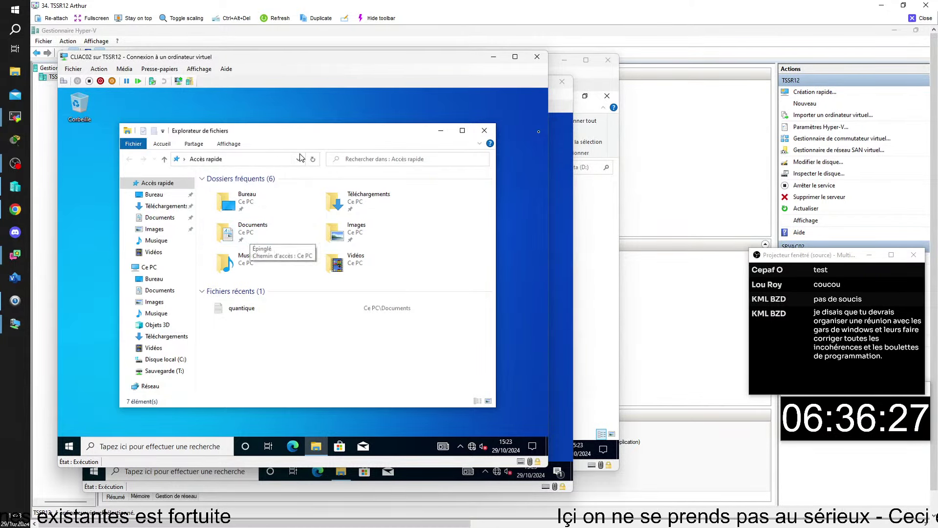
Open the quantique file from CLIAC02's Documents folder in Notepad
double_click(257, 245)
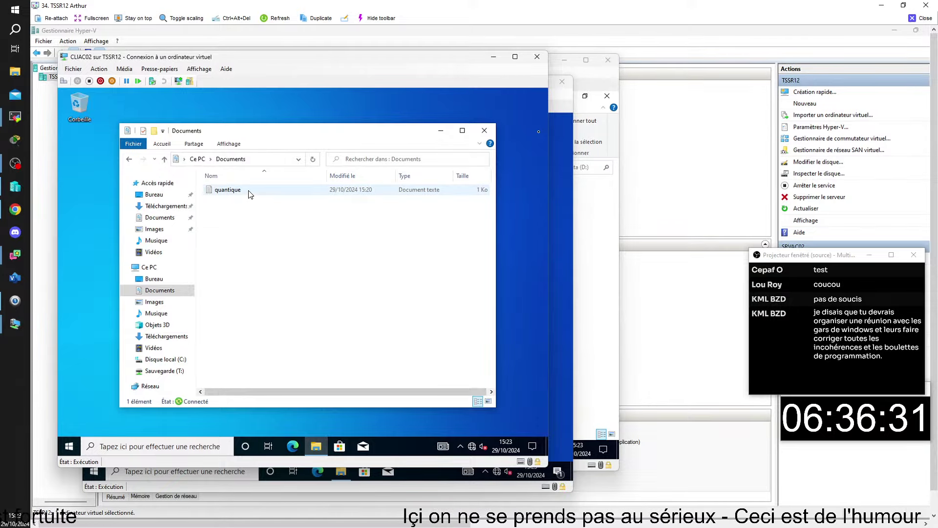
left_click(129, 159)
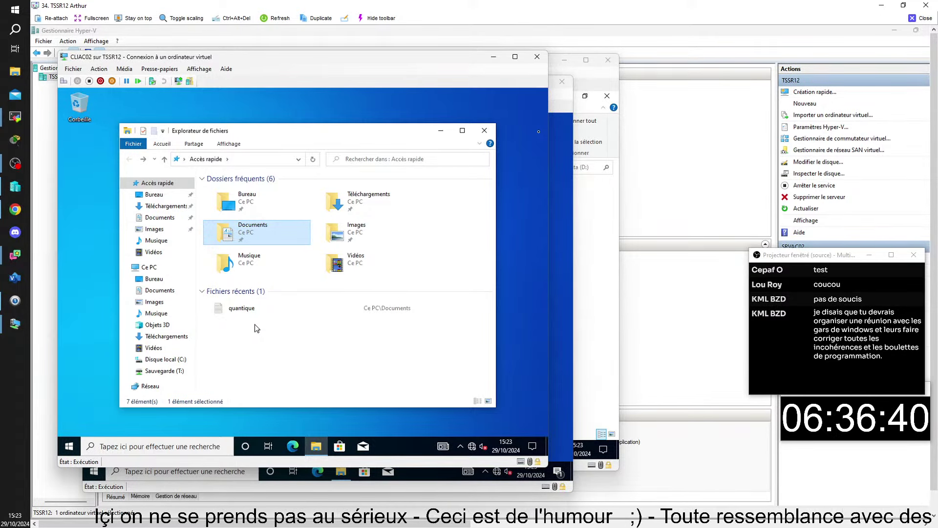
double_click(240, 236)
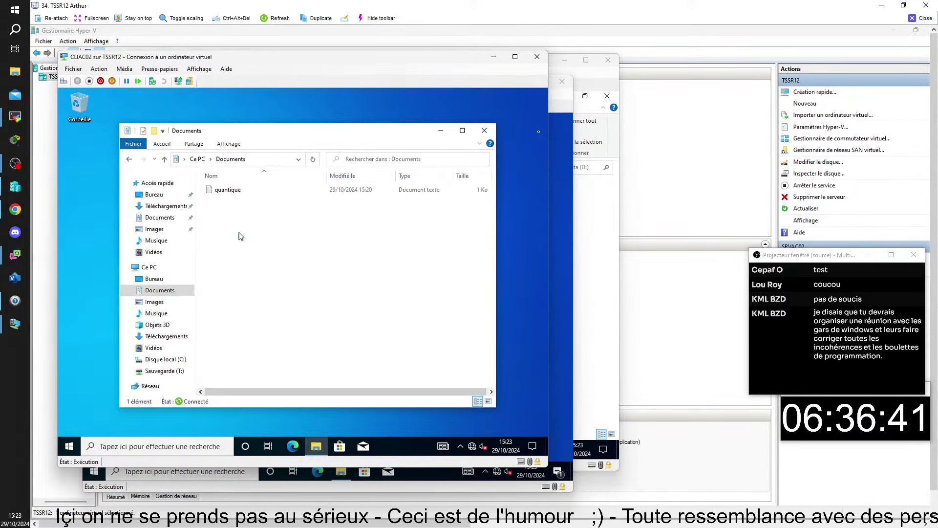
double_click(239, 192)
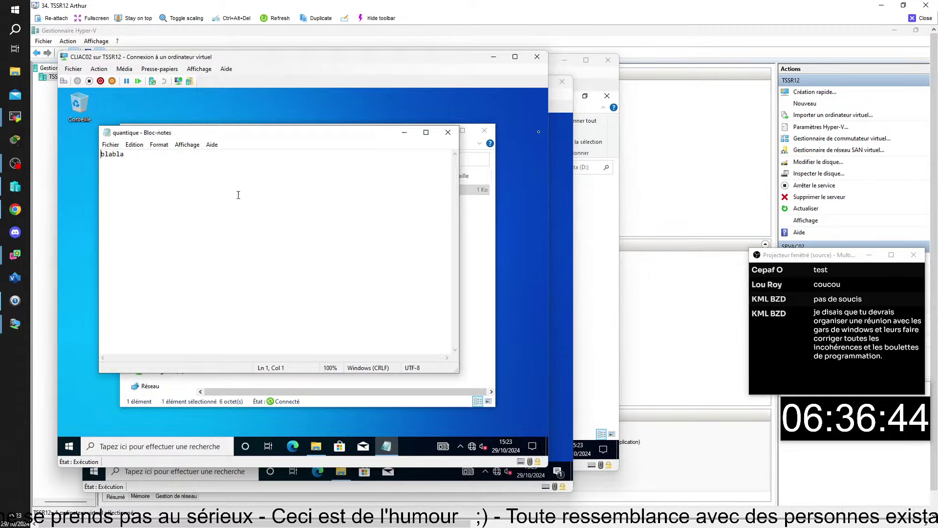
Add a '1234' line above 'blabla', save and close the note, then bring CLIAC01 forward
key("Return")
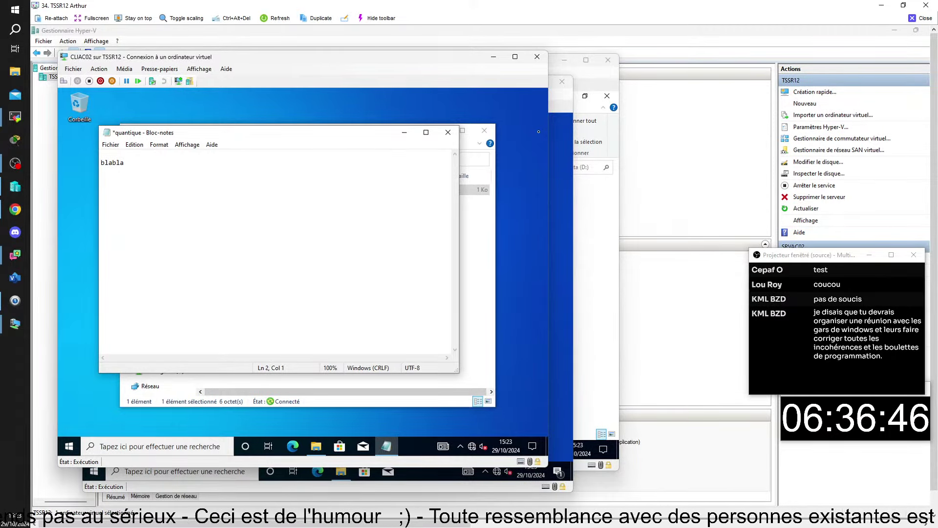
type("1234")
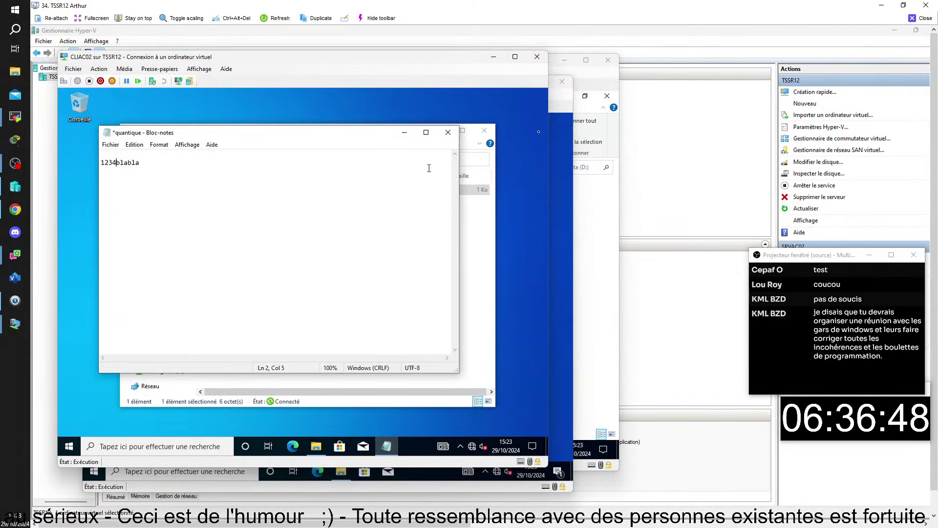
key("ctrl+s")
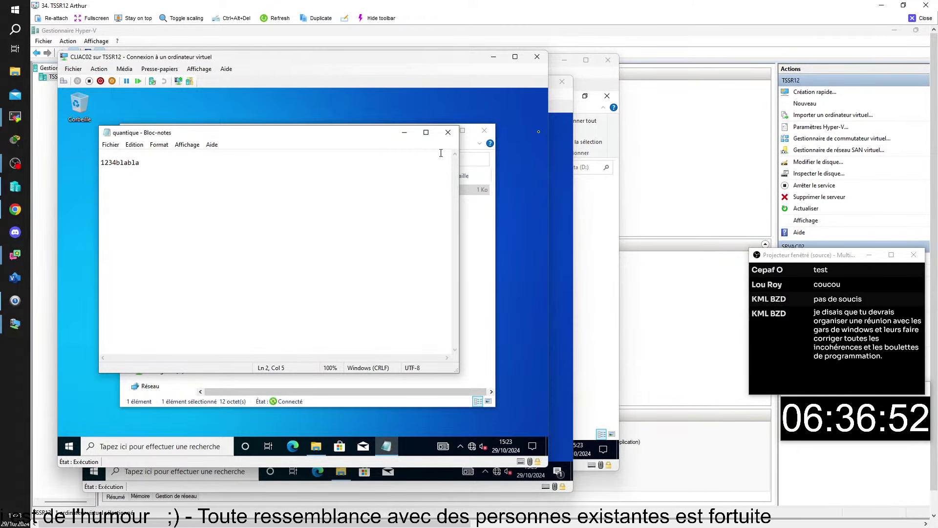
left_click(448, 132)
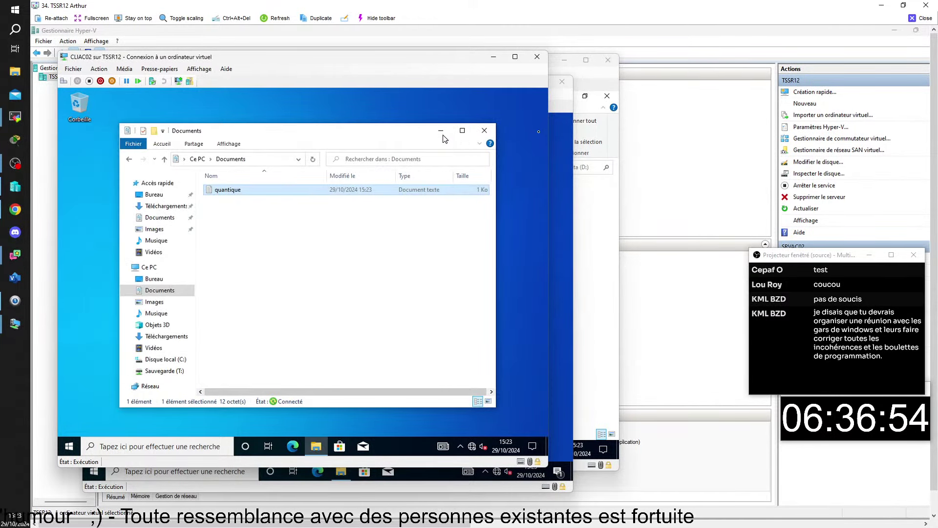
left_click(565, 163)
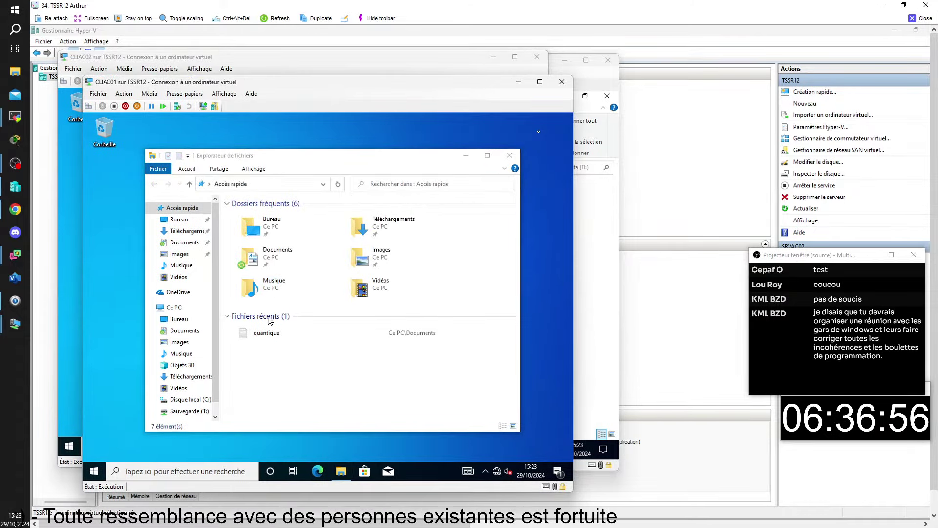
double_click(276, 331)
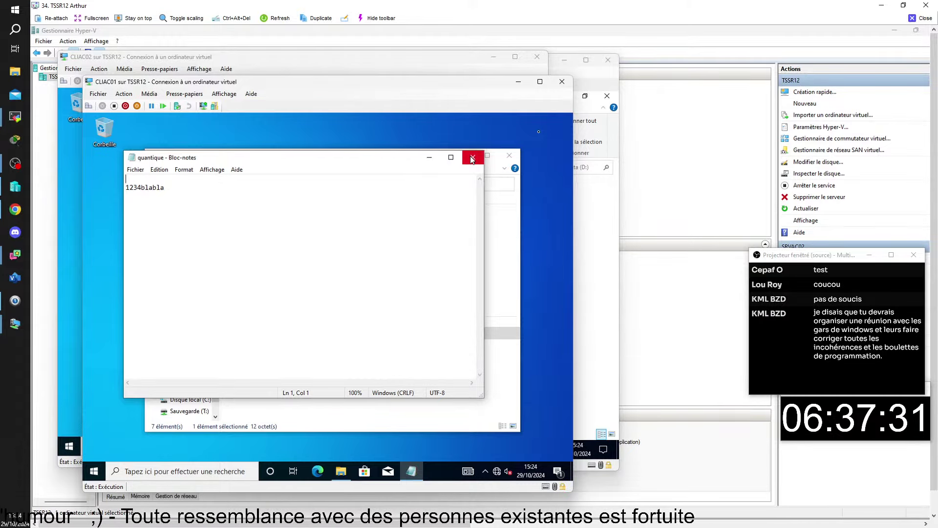
left_click(472, 158)
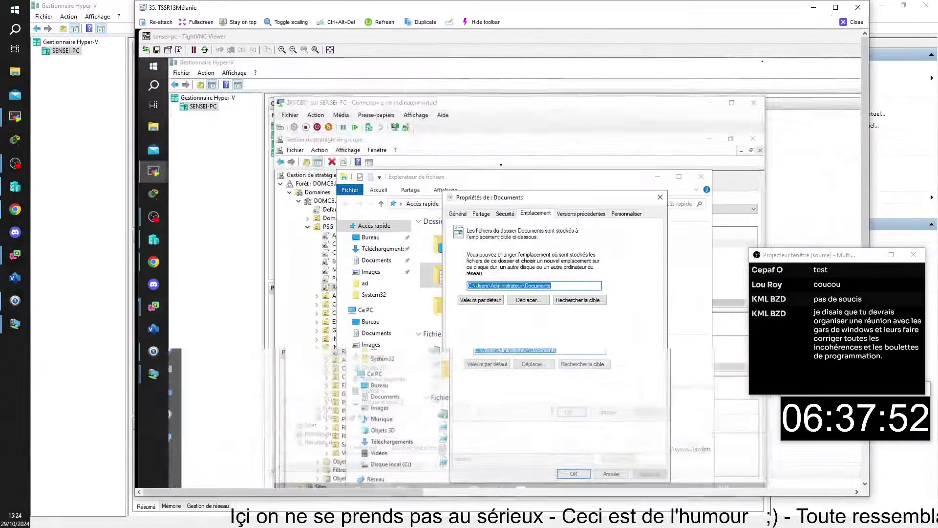
Switch to CLIMS01 and open its Documents folder from Frequent folders, showing quantique
key("super+Up")
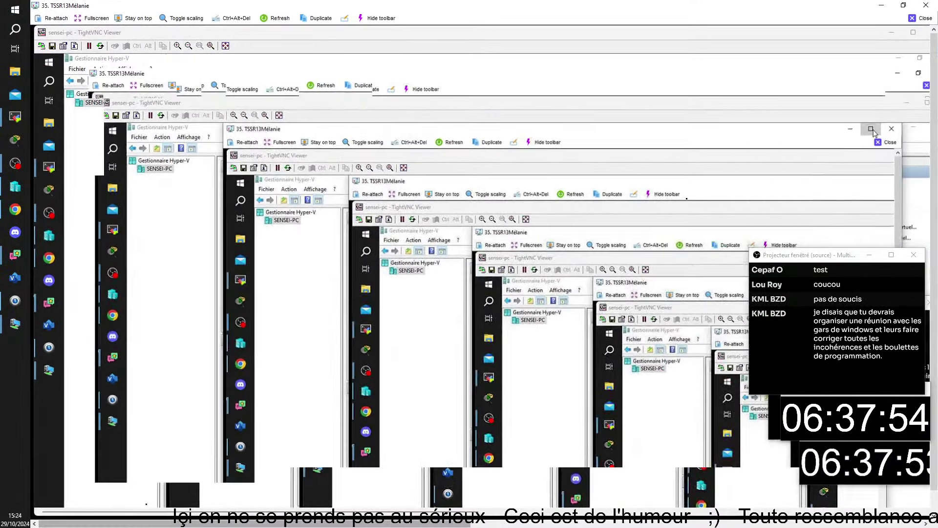
key("alt+Tab")
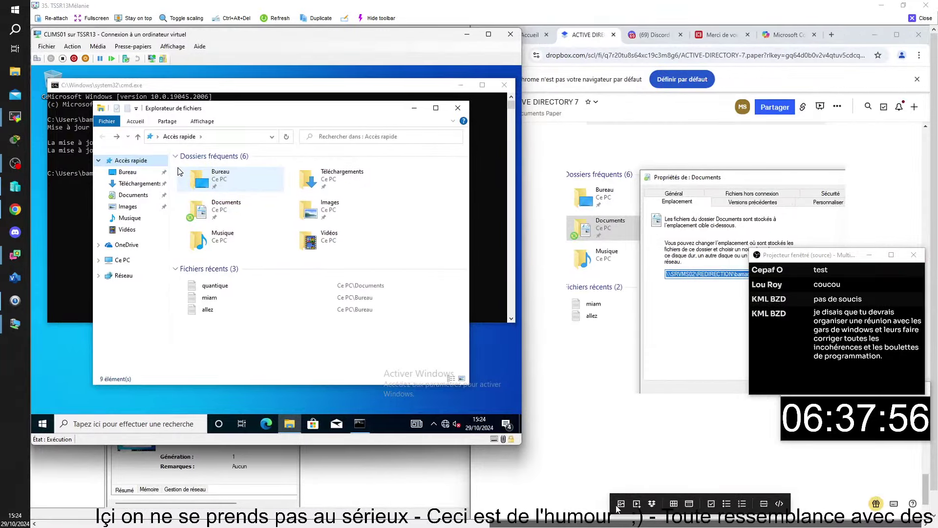
double_click(242, 211)
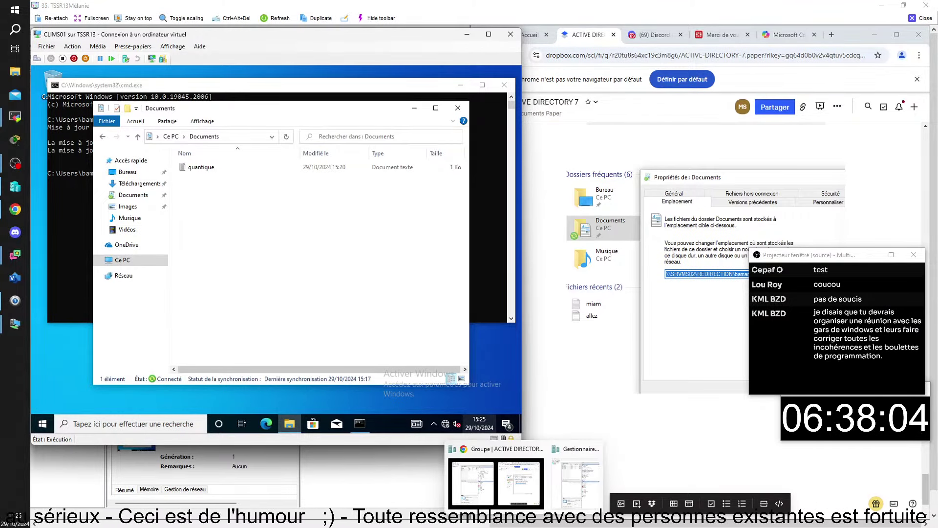
mouse_move(608, 520)
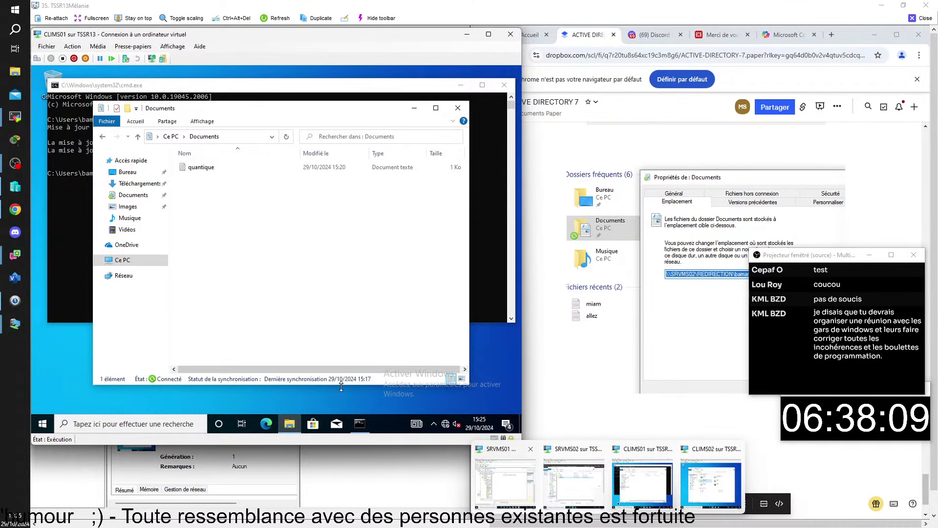
Run gpupdate in a cmd console on CLIMS02 and view its Folder Redirection sign-in warning
left_click(700, 482)
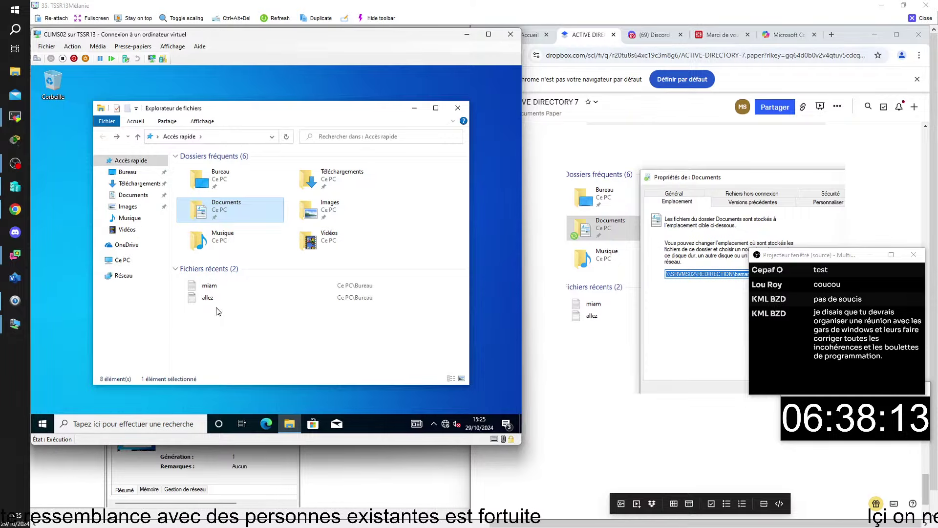
left_click(359, 391)
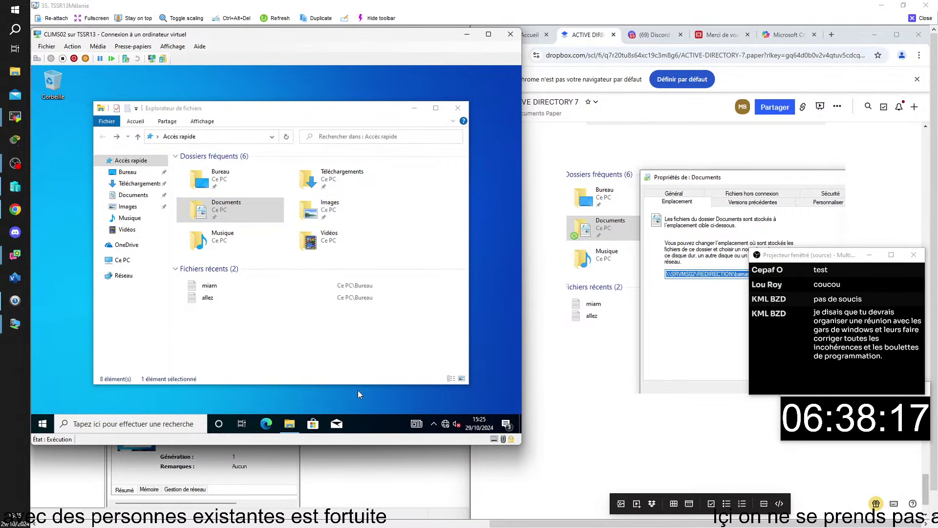
key("super+r")
key("Return")
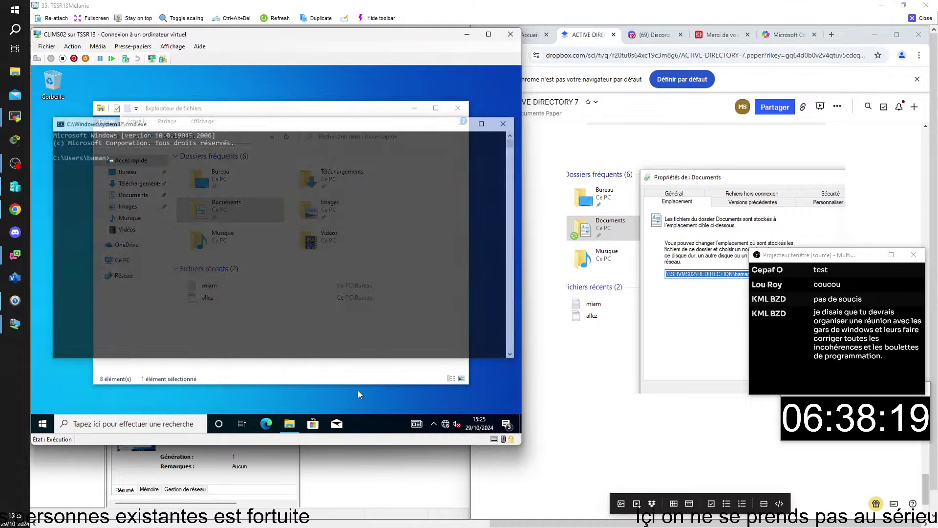
type("gp")
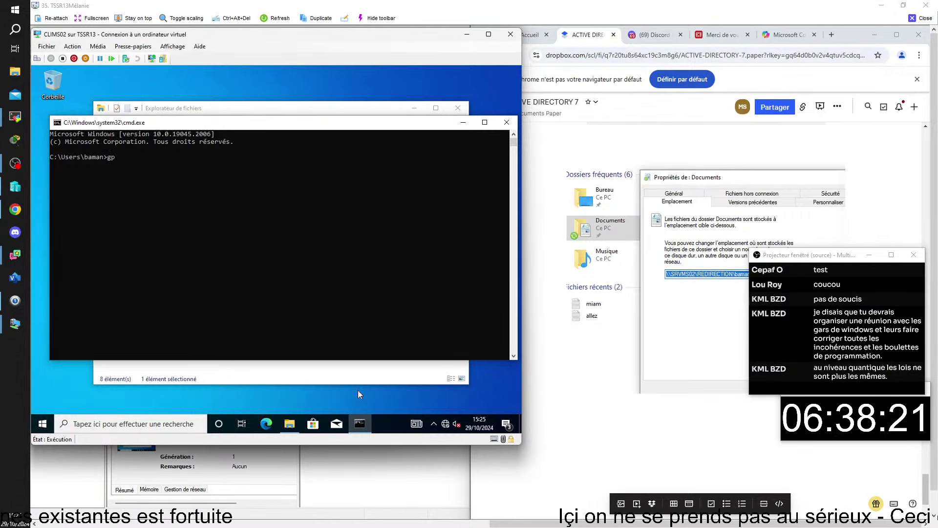
type("upda")
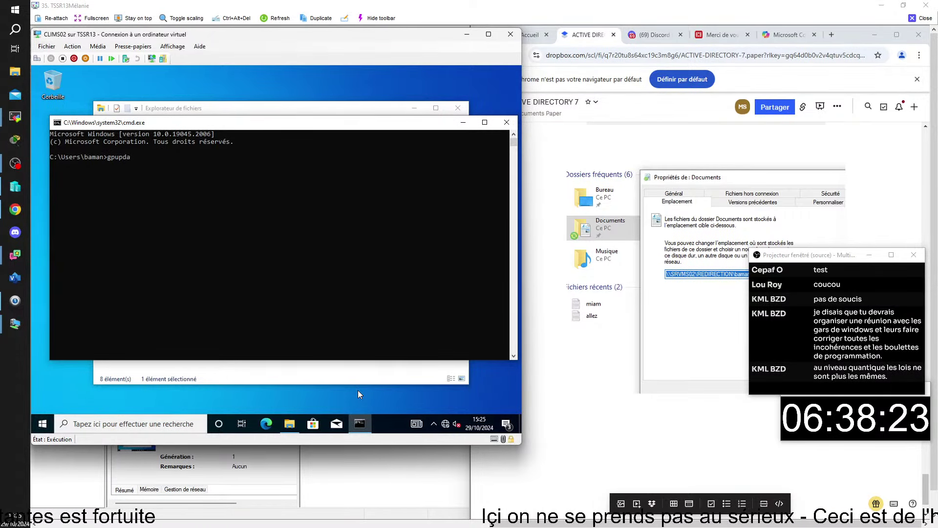
type("te")
key("Return")
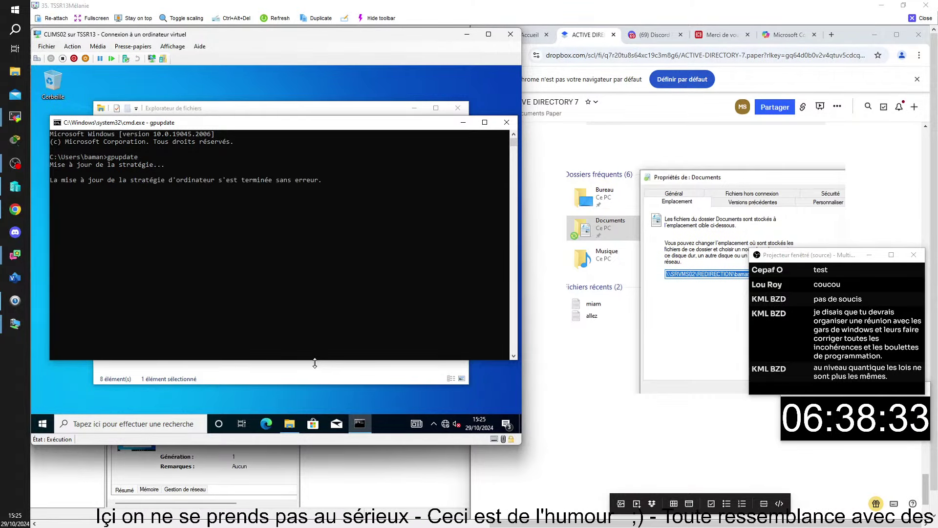
left_click(358, 375)
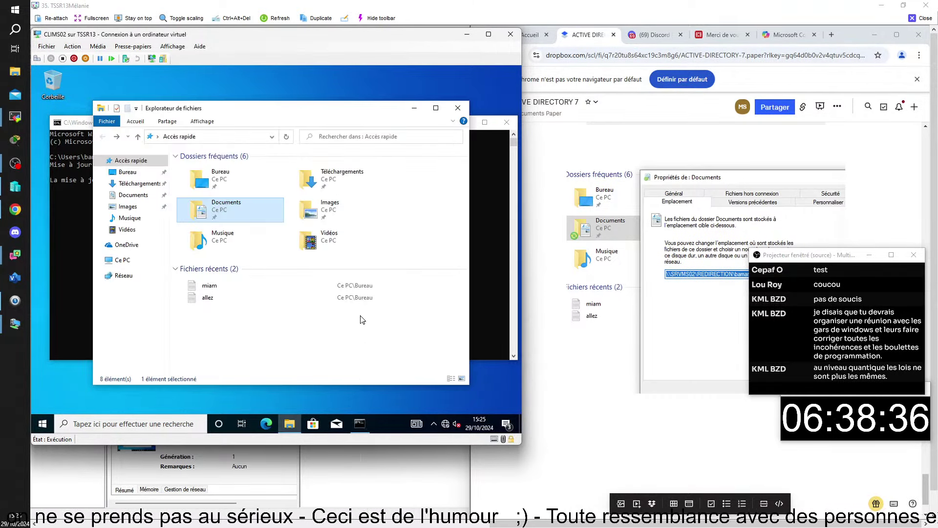
left_click(467, 109)
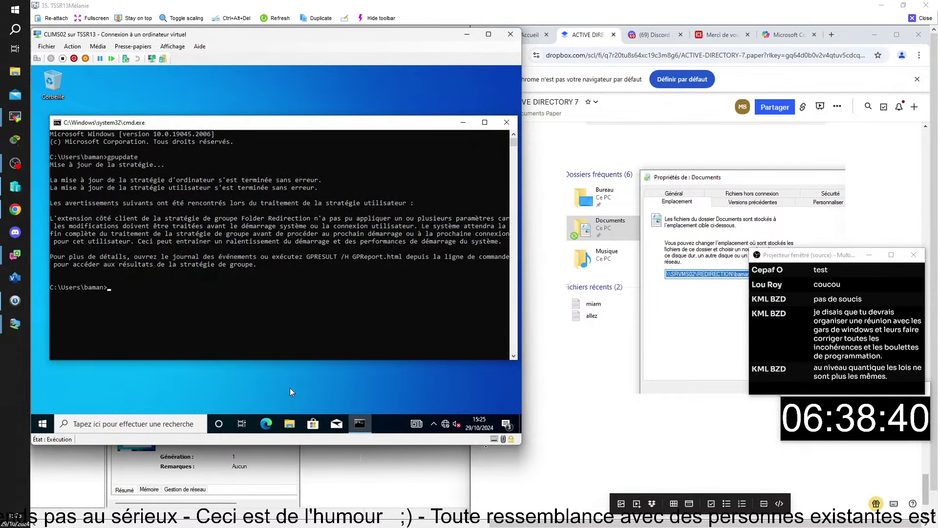
left_click(42, 424)
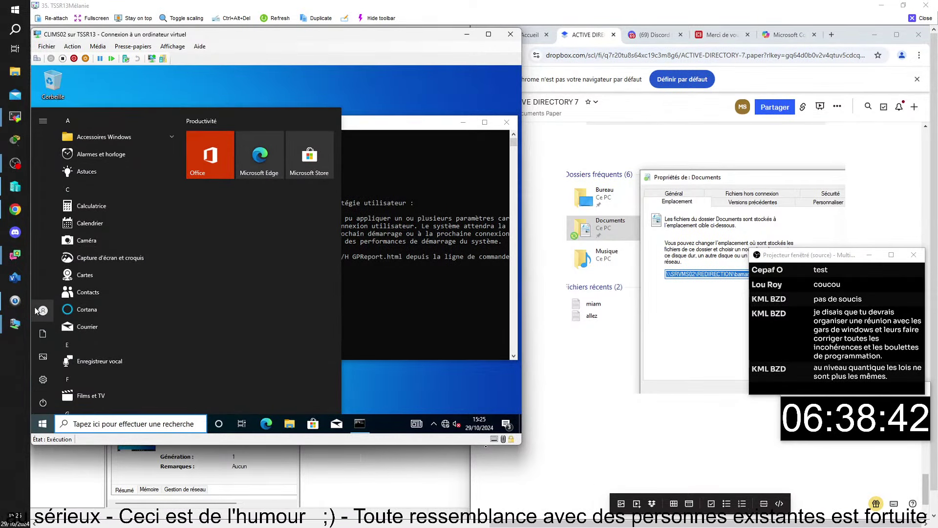
Sign out of CLIMS02 with Se déconnecter and sign back in with the user's password
left_click(48, 309)
left_click(57, 269)
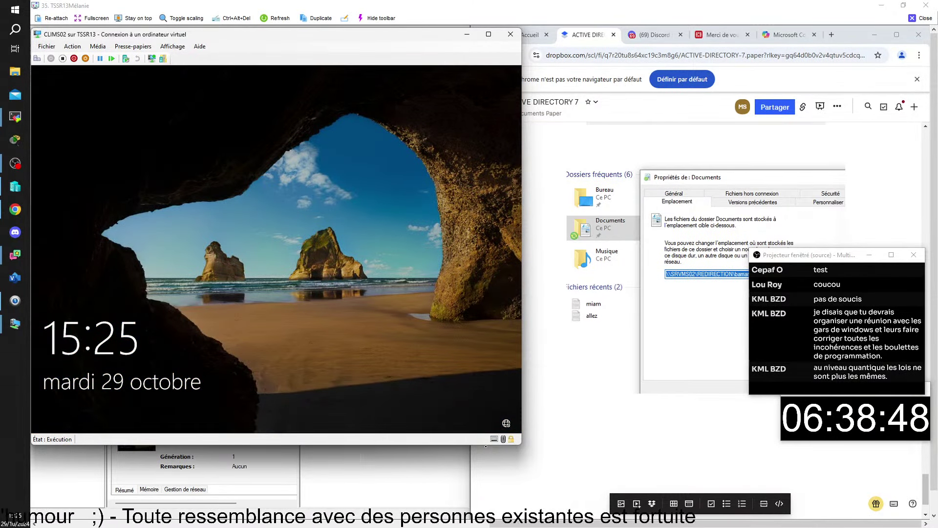
left_click(367, 290)
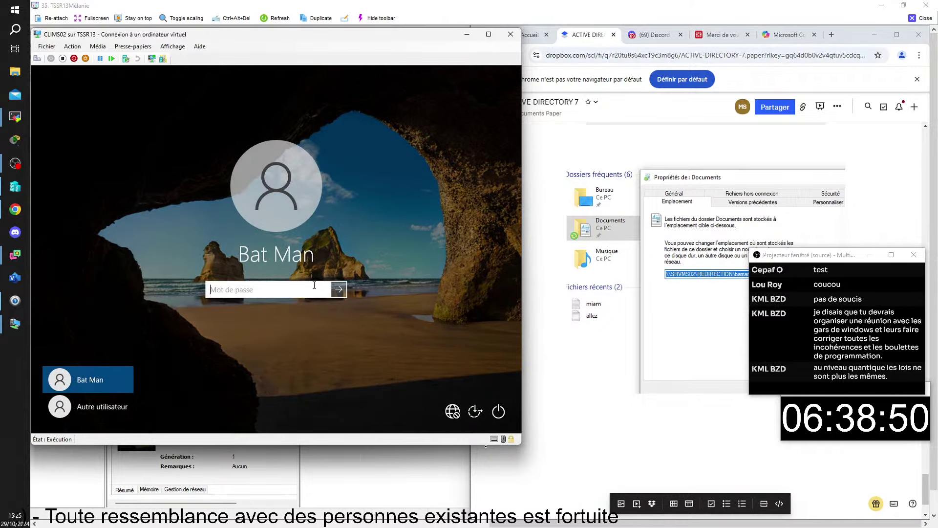
type("•••••")
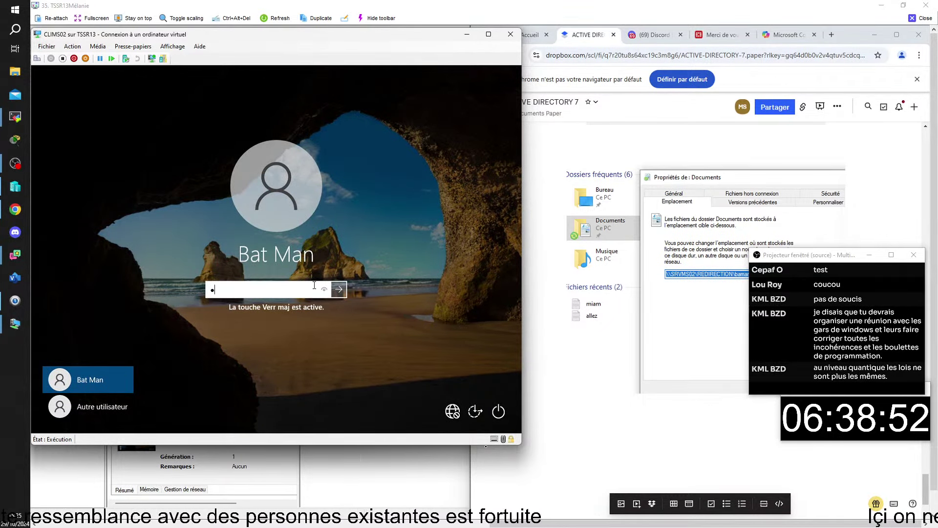
type("•")
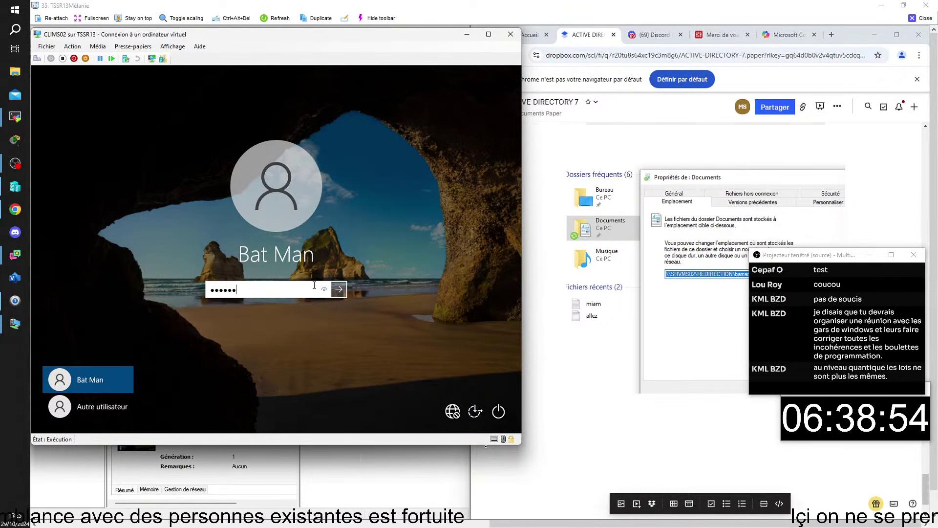
key("Return")
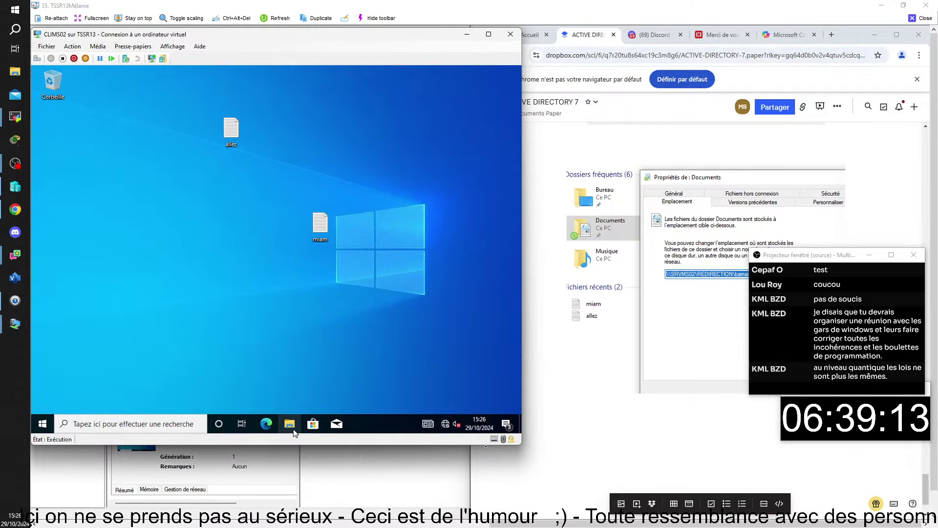
Prepend '1234' to quantique on CLIMS02 and save, then open it on CLIMS01 reading '1234aller'
left_click(289, 424)
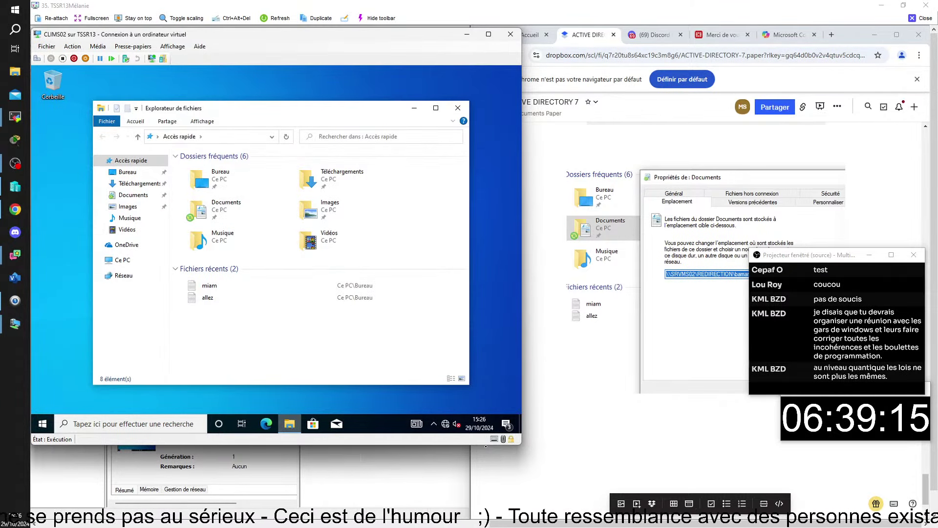
double_click(221, 213)
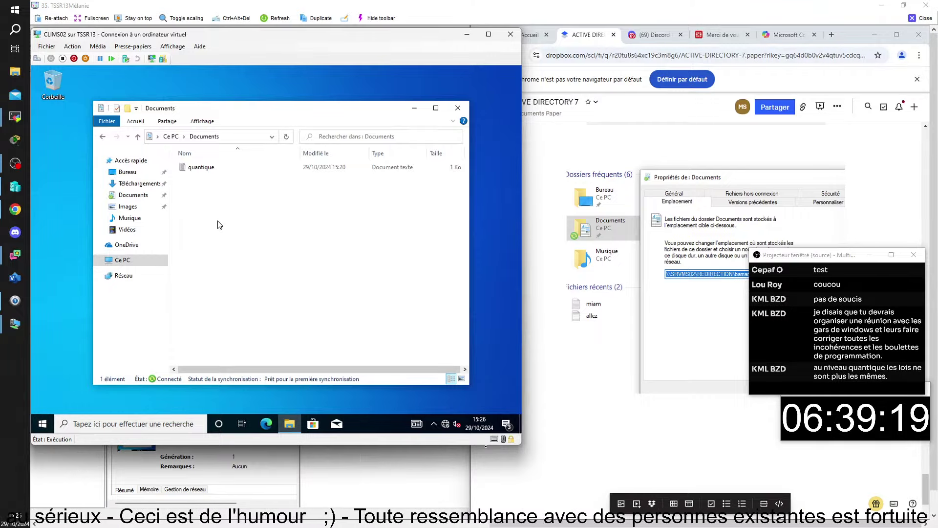
double_click(190, 167)
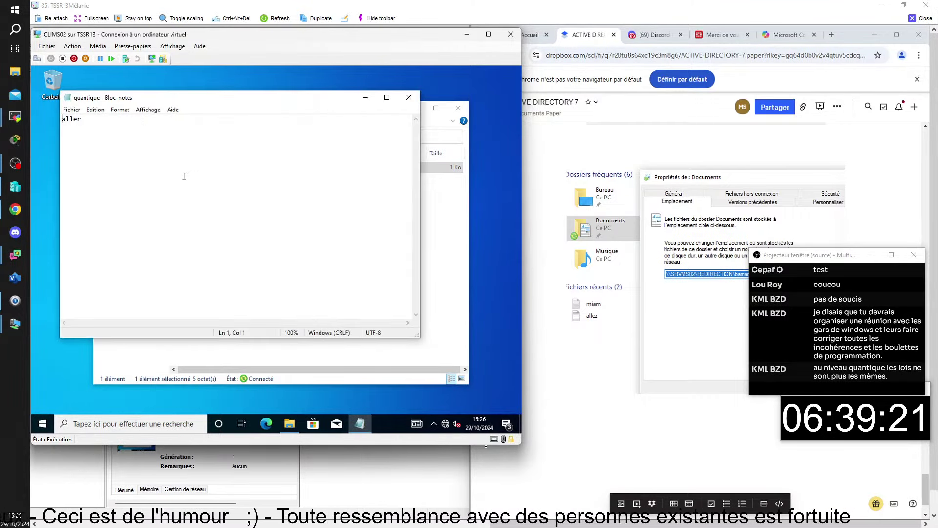
type("1234")
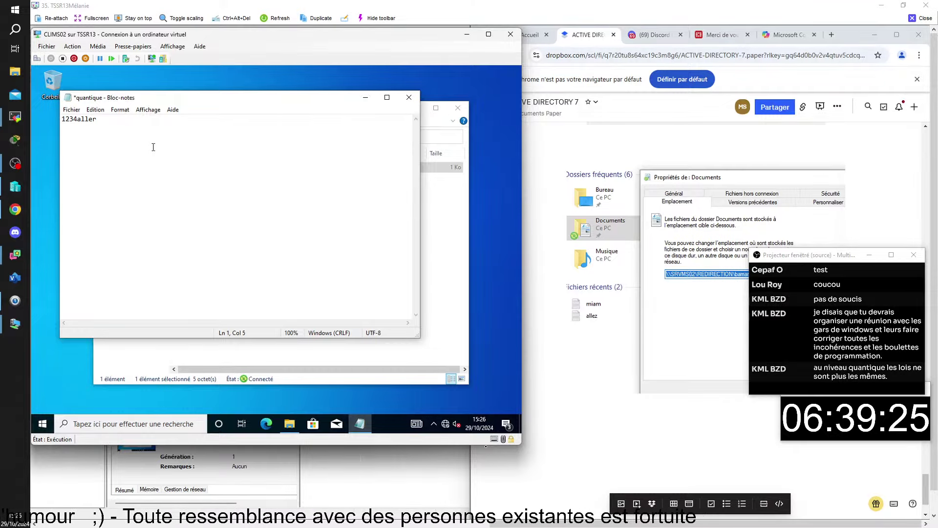
key("ctrl+s")
left_click(409, 97)
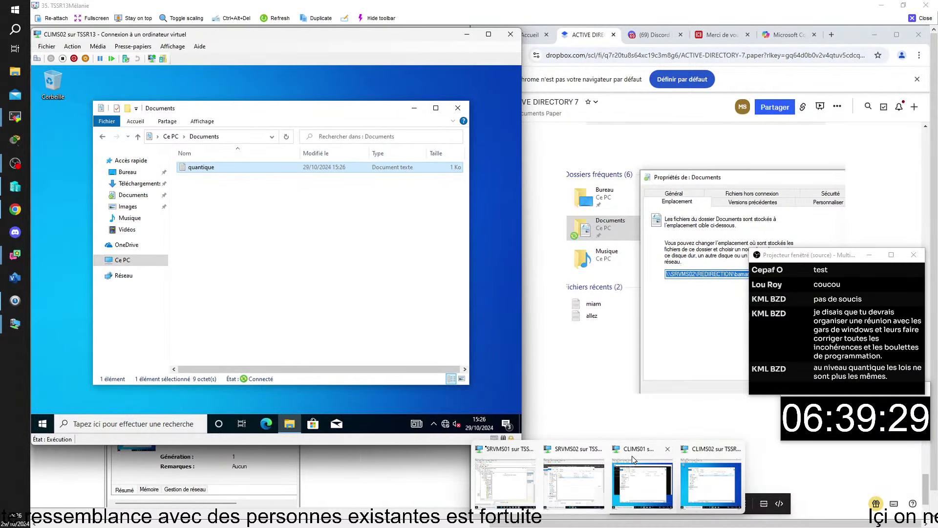
left_click(664, 464)
double_click(210, 168)
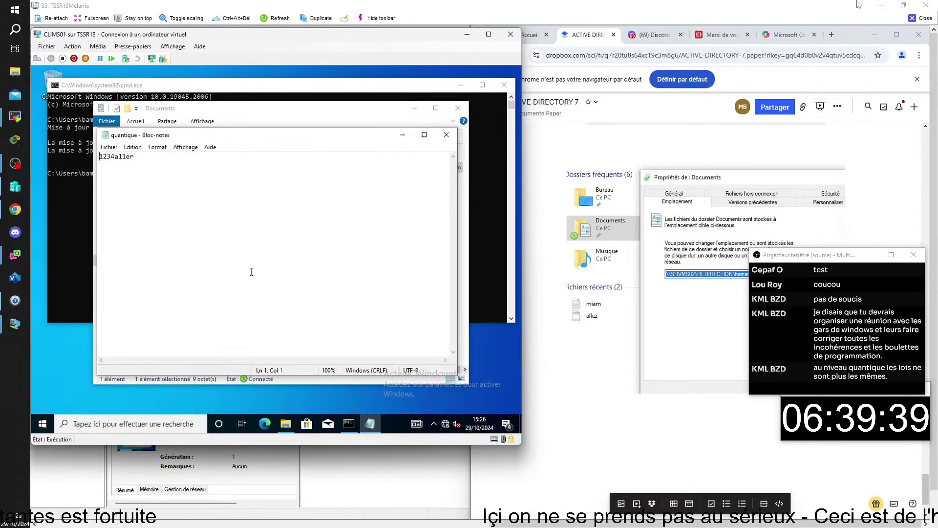
Close the remote session and cancel the Propriétés de : Documents dialog on SRVCB01
left_click(922, 23)
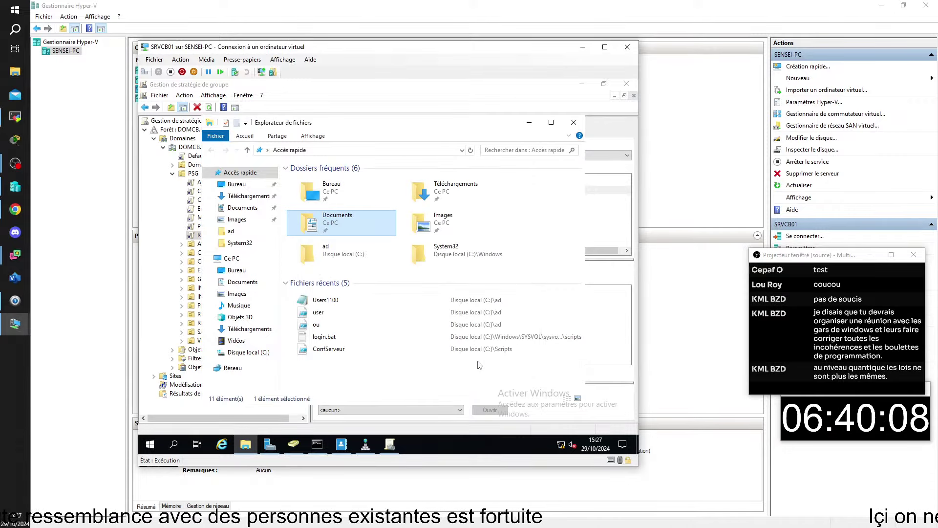
left_click(477, 362)
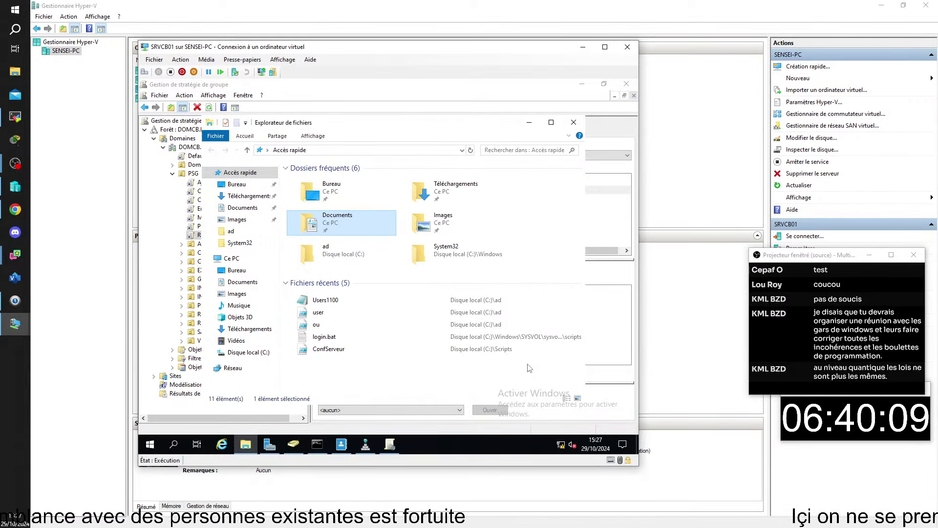